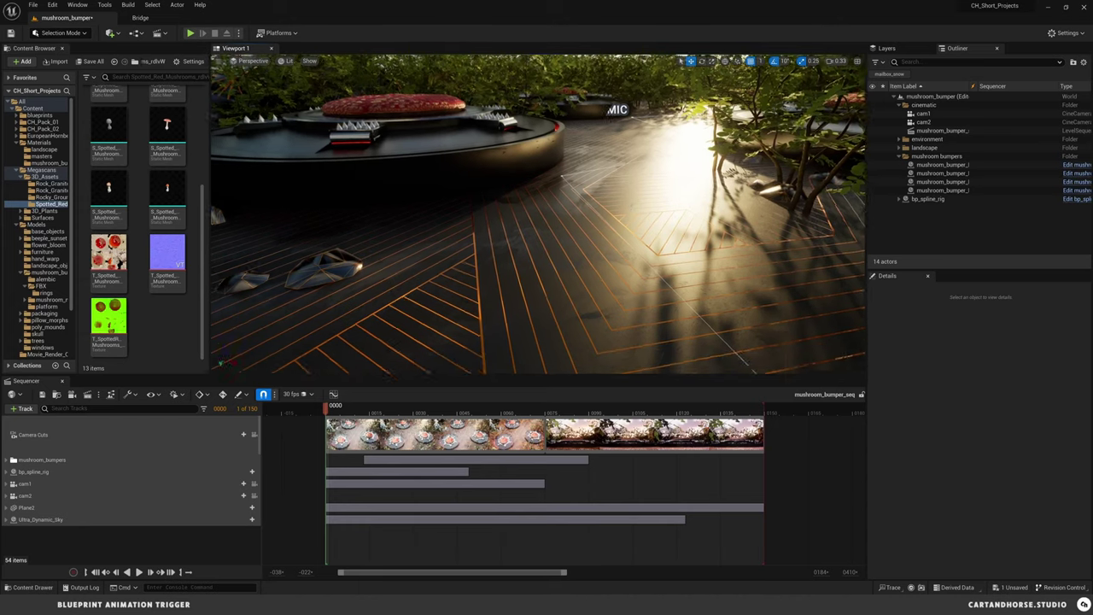
- Examine the mushroom bumper scene and scrub its sequence through the camera cuts, from the start to frame 128 and back to frame 34
key("e")
key("s")
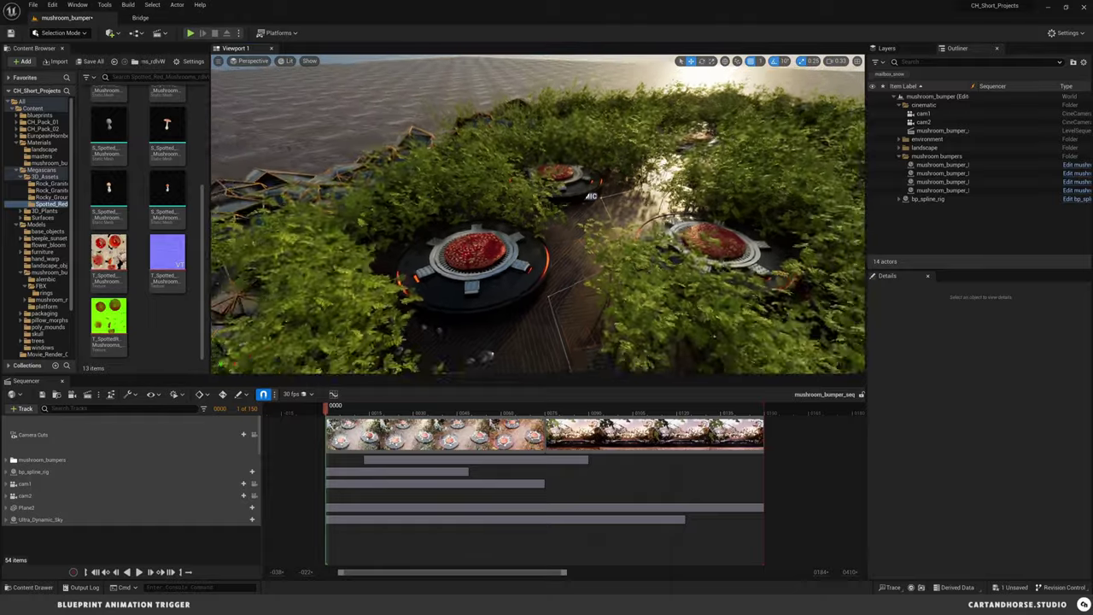
key("e")
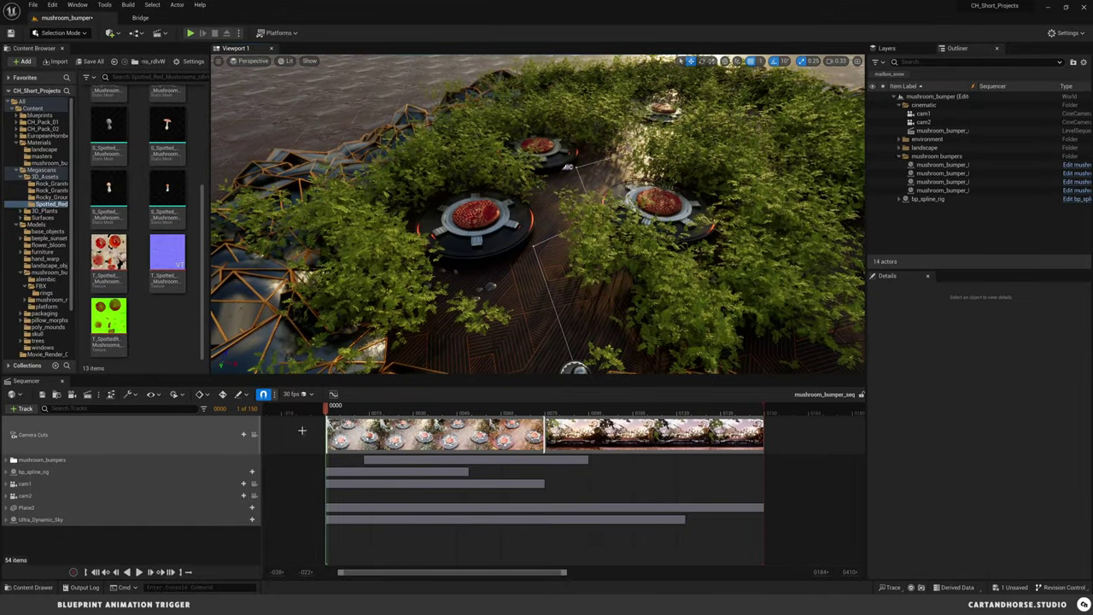
left_click(253, 434)
left_click_drag(344, 413, 434, 413)
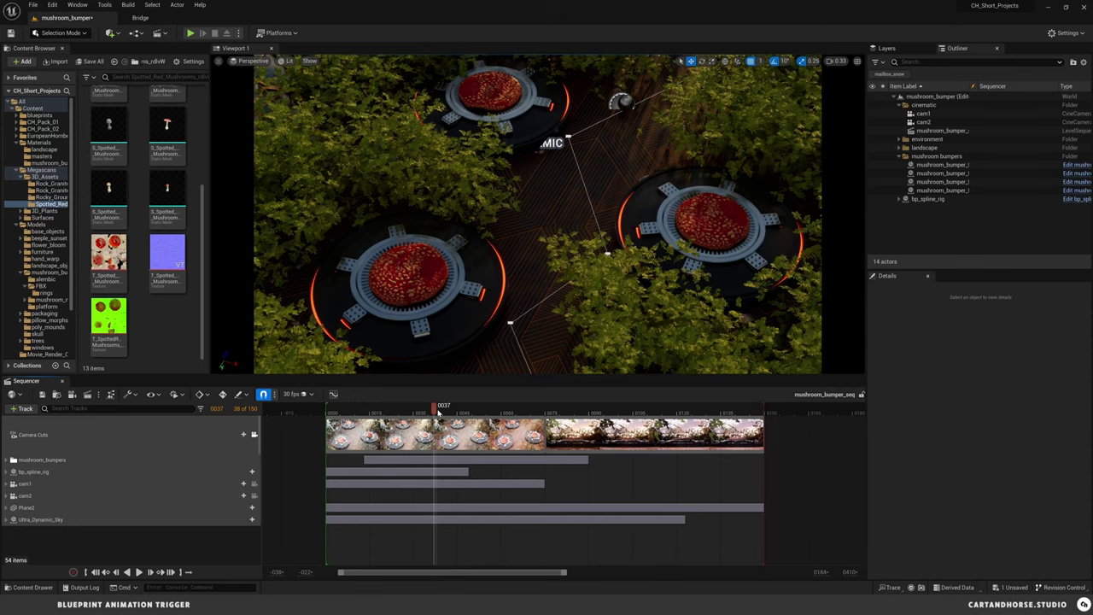
left_click_drag(440, 412, 700, 410)
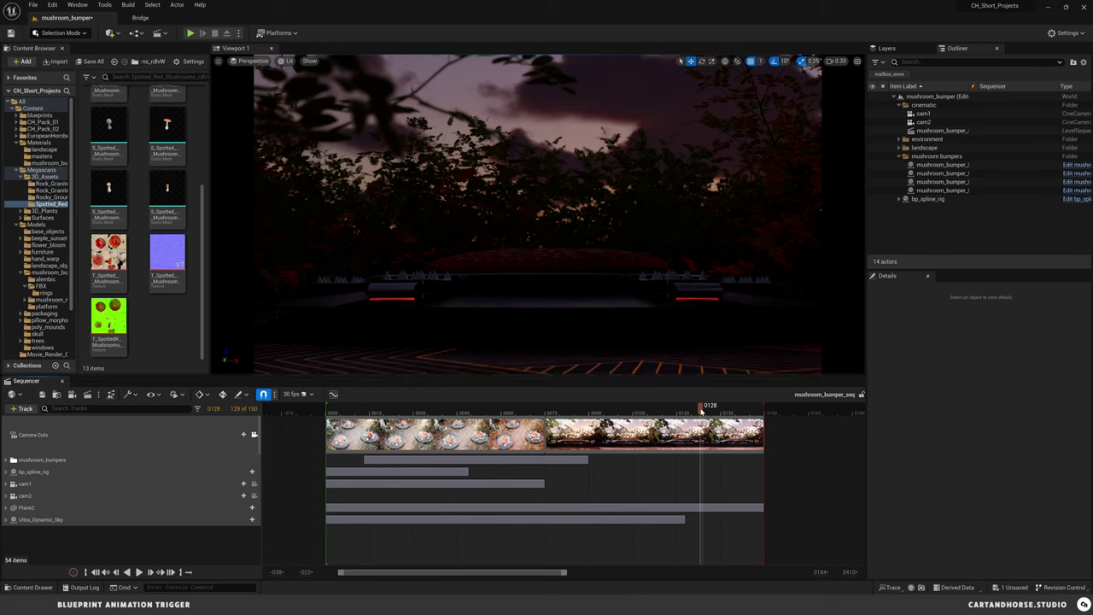
left_click_drag(700, 410, 424, 409)
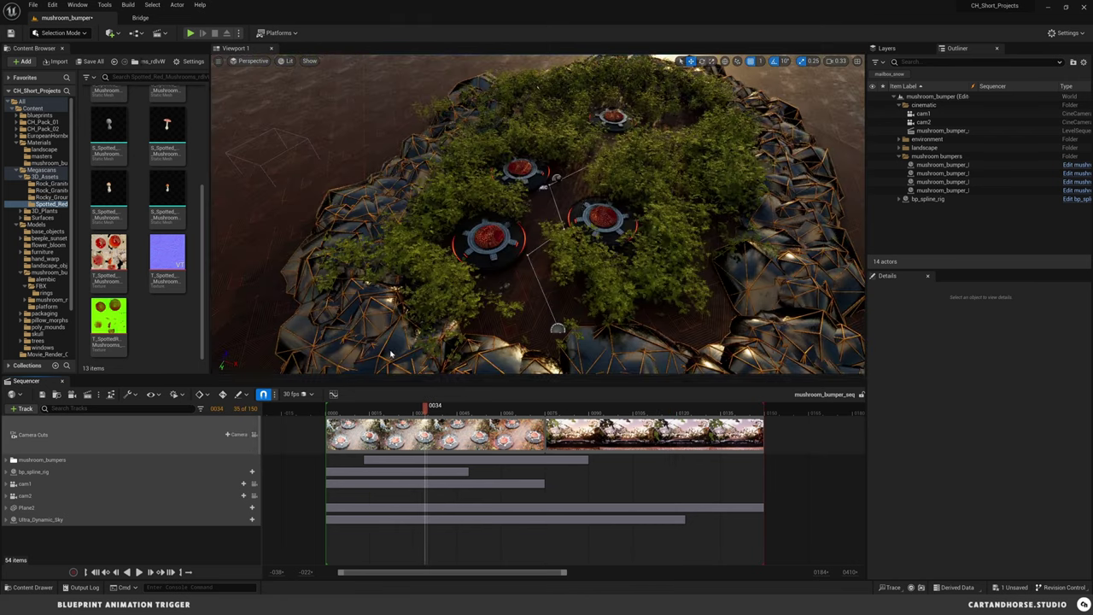
scroll(493, 245, "up", 10)
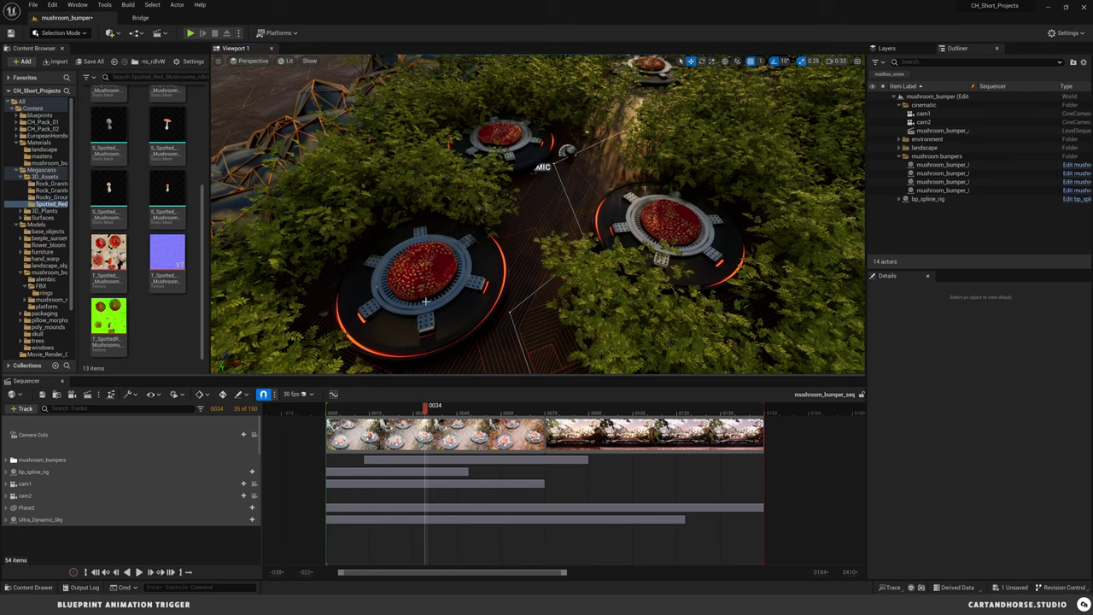
- Duplicate the nearest mushroom bumper onto the open floor between the others and undo the copy
left_click(426, 270)
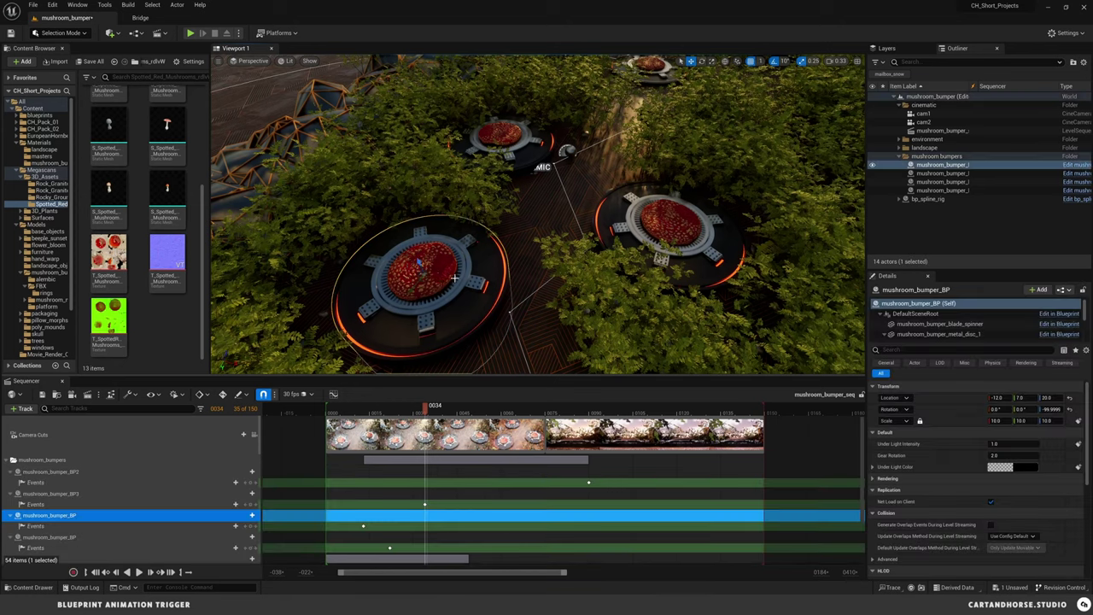
left_click_drag(426, 280, 603, 136, "alt")
key("ctrl+z")
key("ctrl+z")
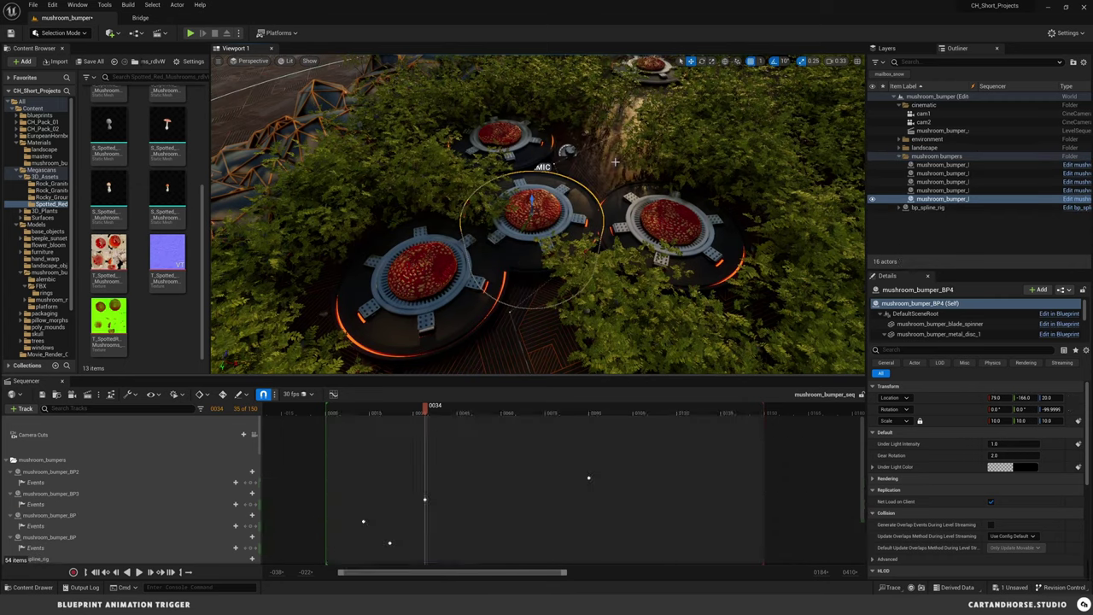
key("Escape")
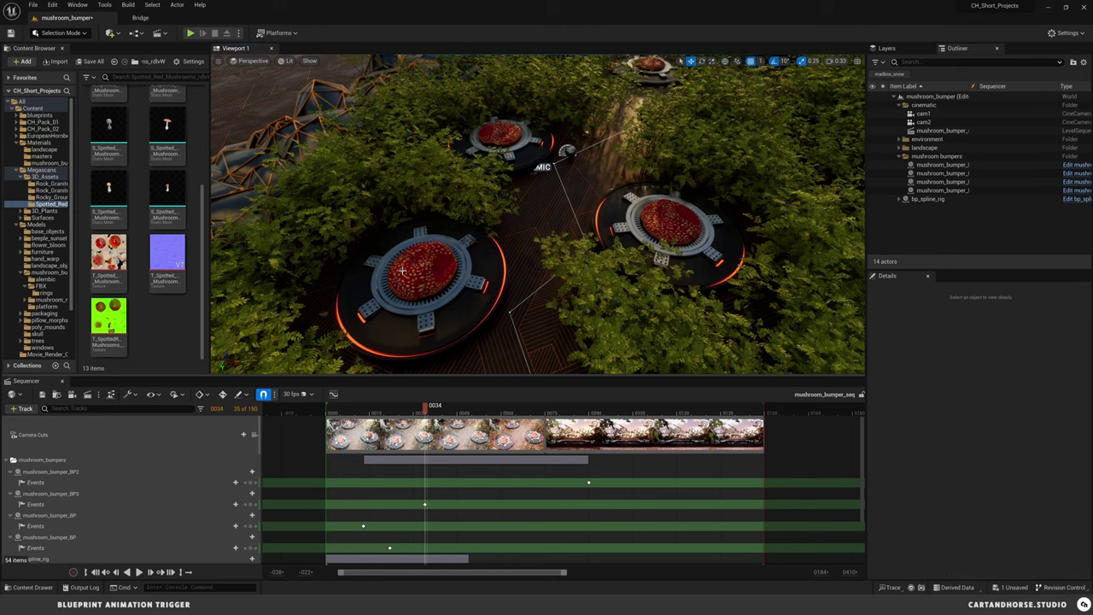
- Inspect the nearest mushroom bumper up close, including its under light and gear rotation properties
right_click_drag(461, 244, 462, 192)
left_click(438, 198)
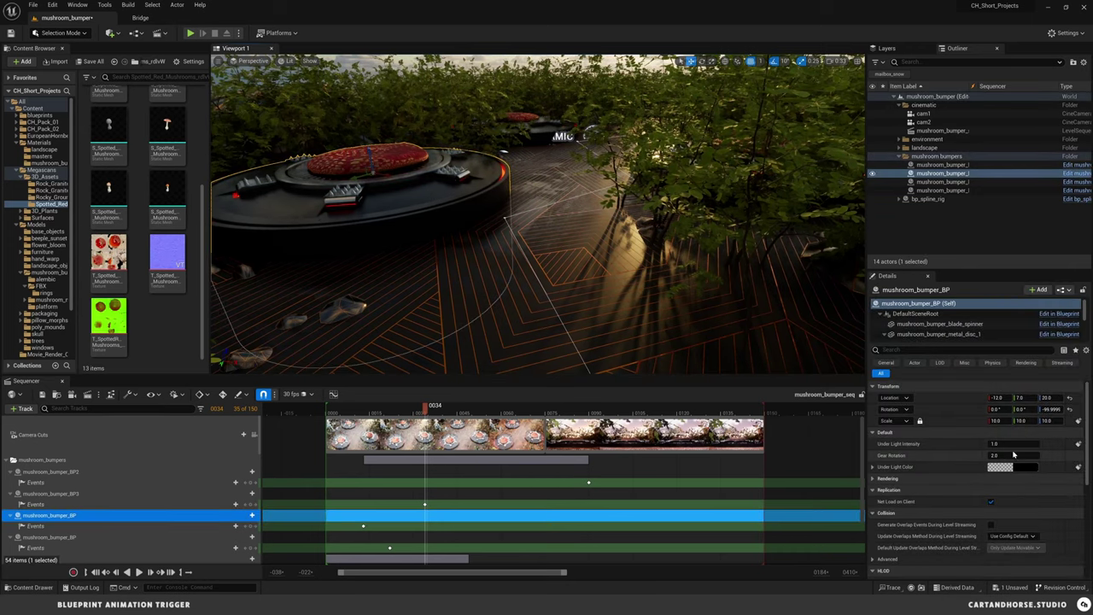
right_click_drag(432, 242, 495, 242)
key("Escape")
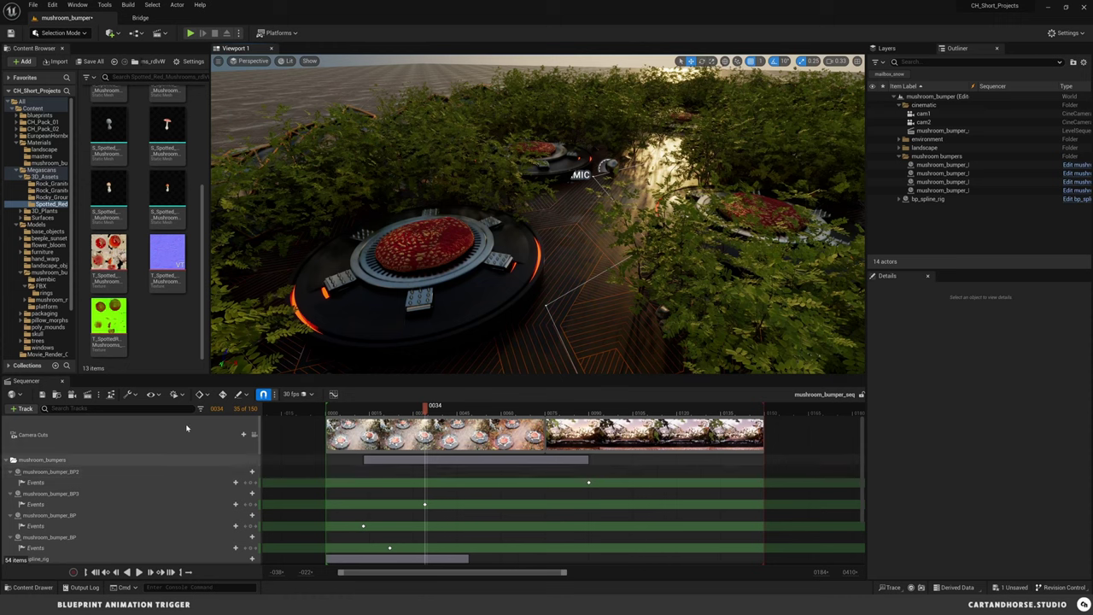
- Close the Sequencer and frame the nearest mushroom bumper in the enlarged viewport
left_click(62, 381)
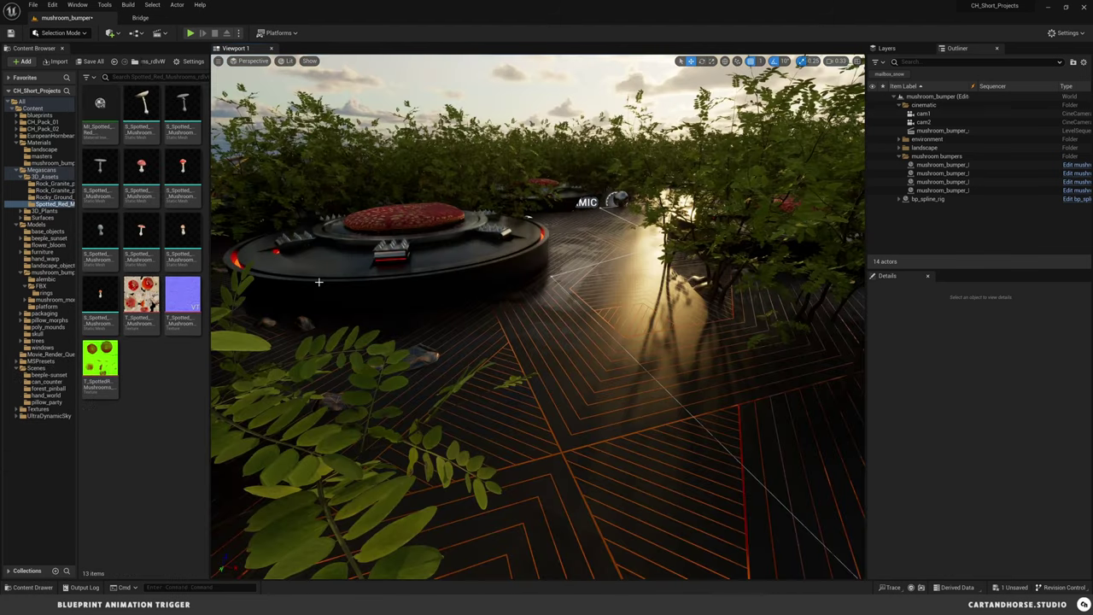
right_click_drag(509, 330, 478, 330)
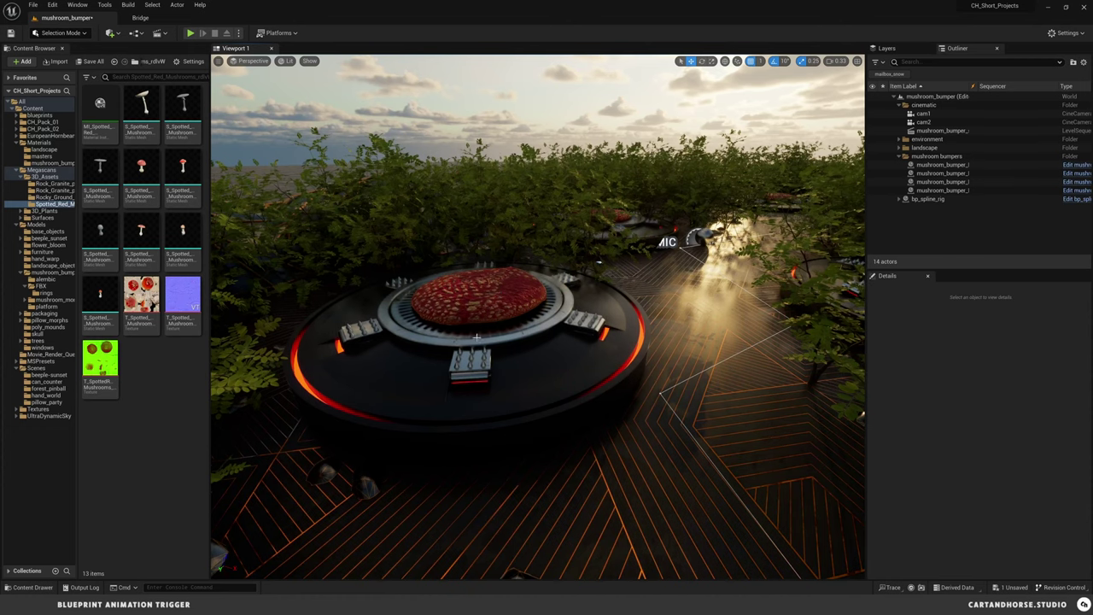
right_click_drag(476, 337, 475, 360)
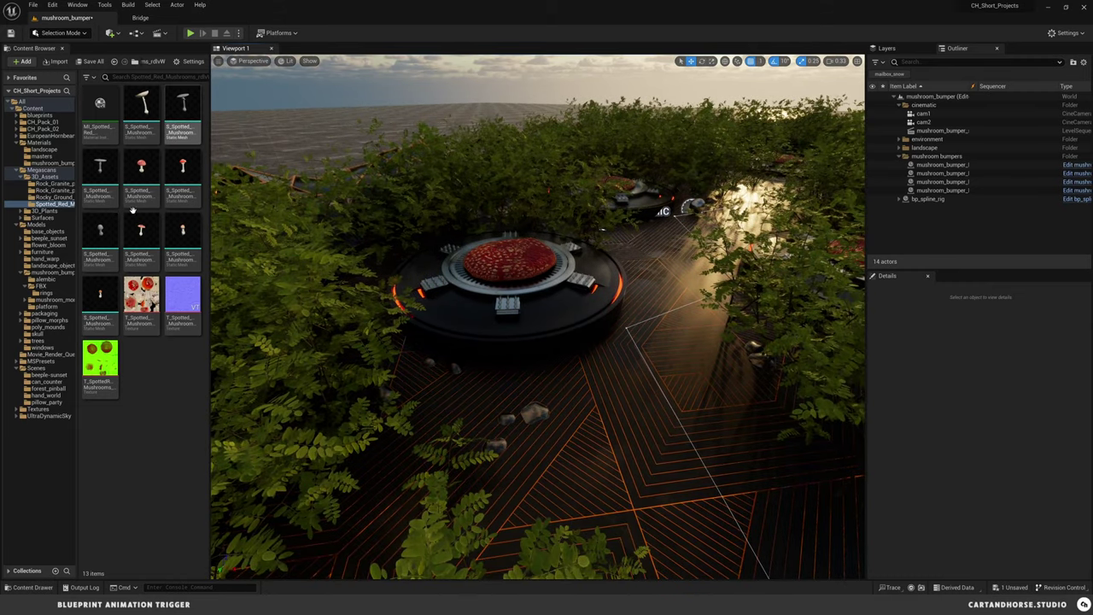
- Place the Var6 spotted red mushroom mesh on the floor in front of the bumper and open its FBX export
left_click_drag(100, 247, 602, 426)
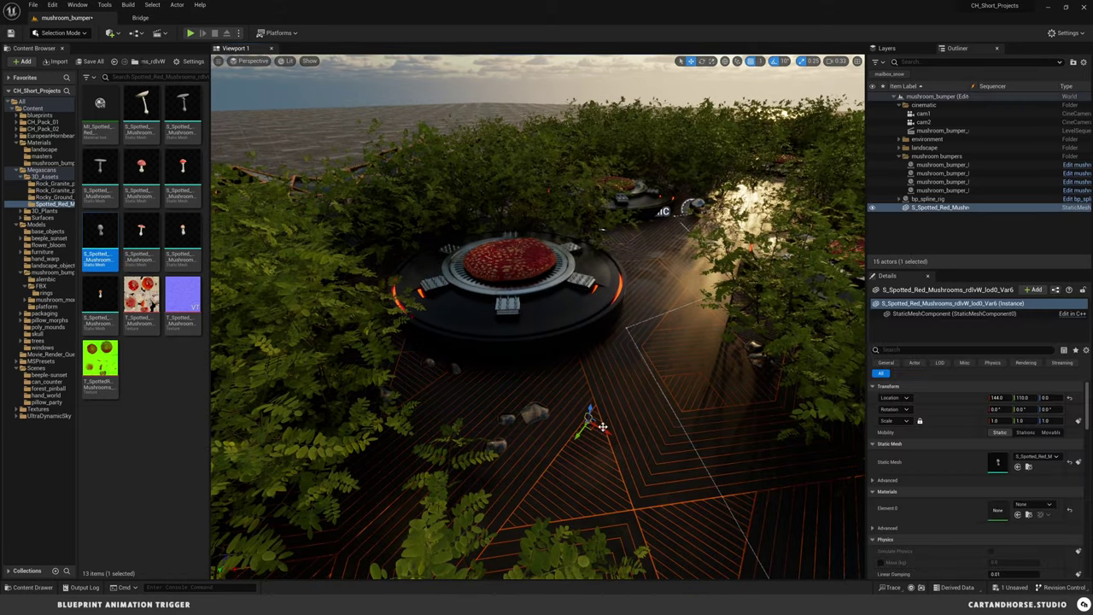
key("f")
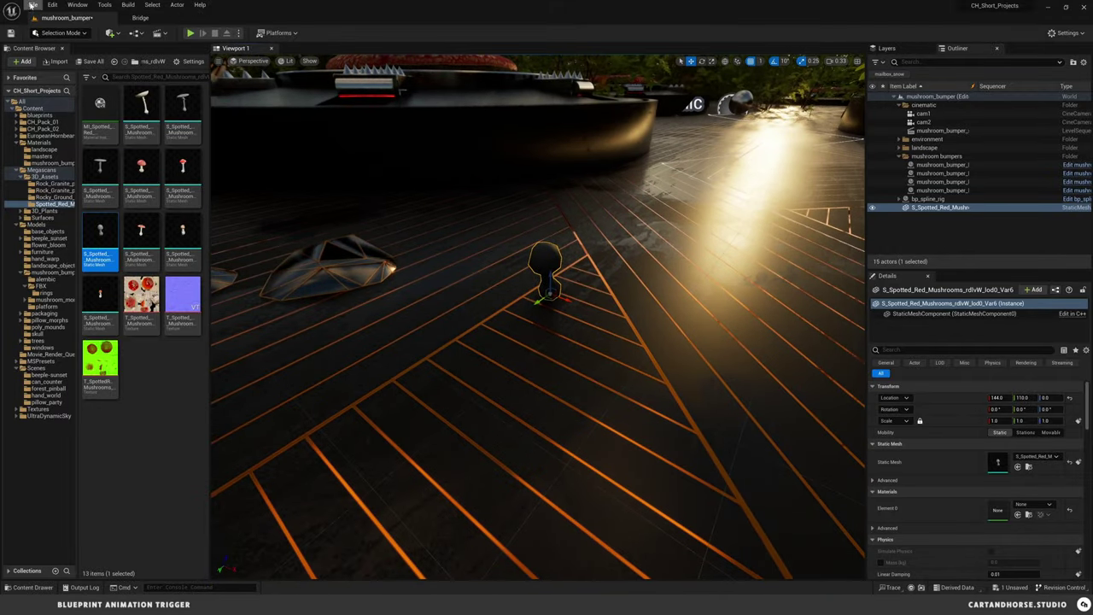
left_click(32, 5)
left_click(68, 151)
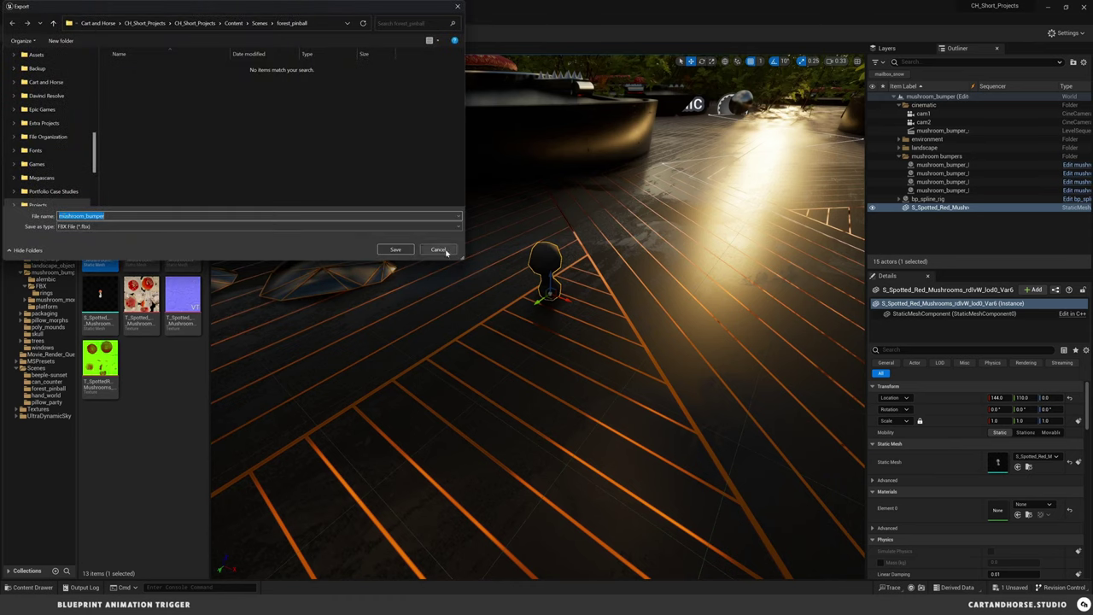
- Cancel the FBX export and undo the placement of the mushroom mesh
left_click(444, 251)
key("ctrl+z")
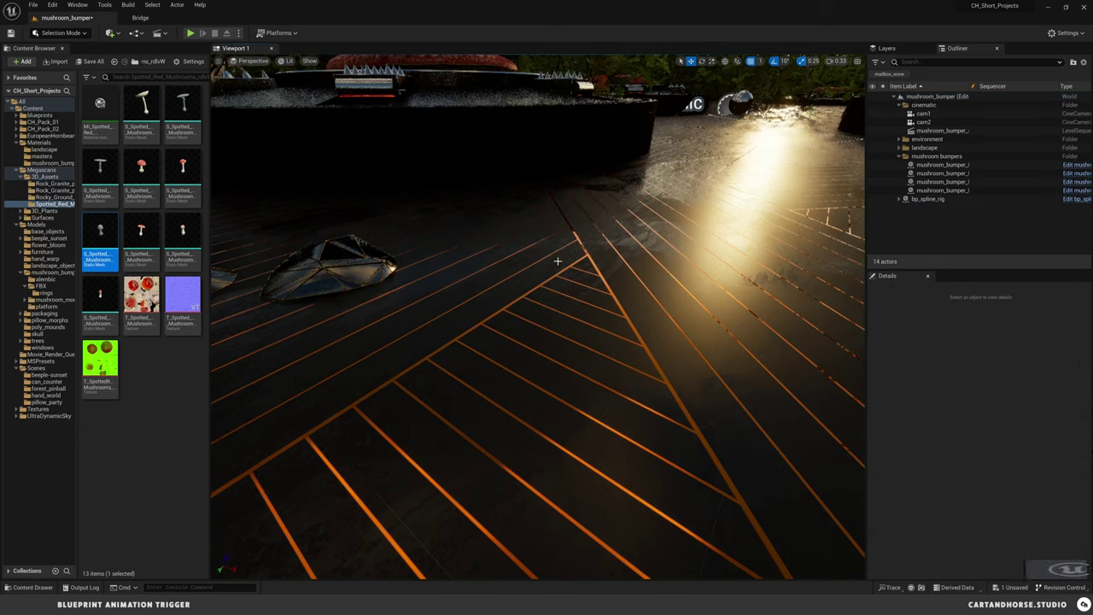
right_click_drag(557, 262, 561, 286)
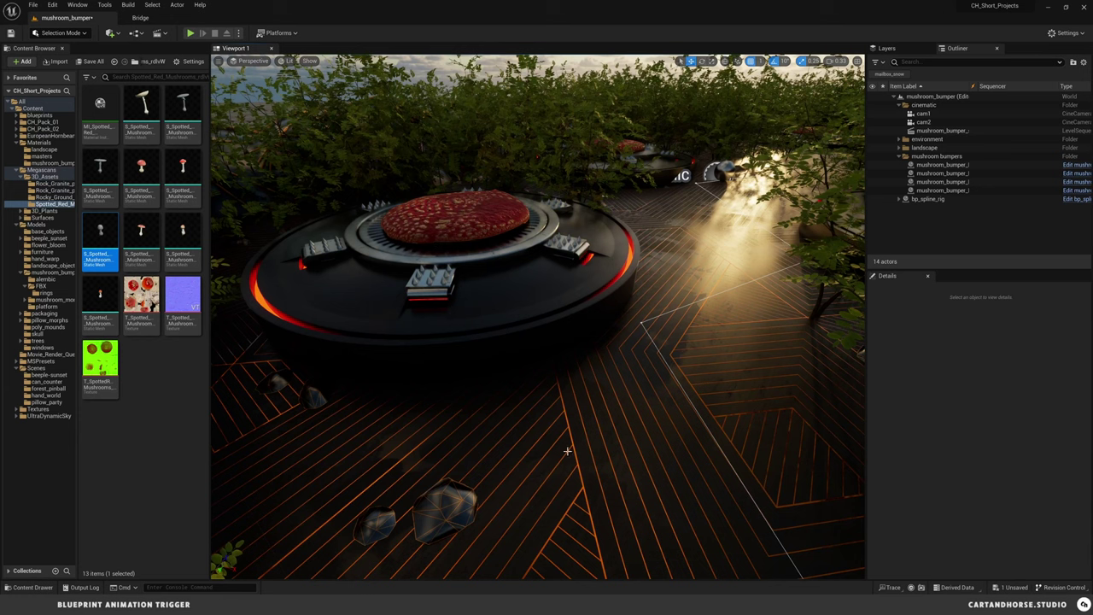
- Switch to Cinema 4D, play the mushroom morph animation from frame 0, and return to the start
mouse_move(621, 604)
left_click(621, 559)
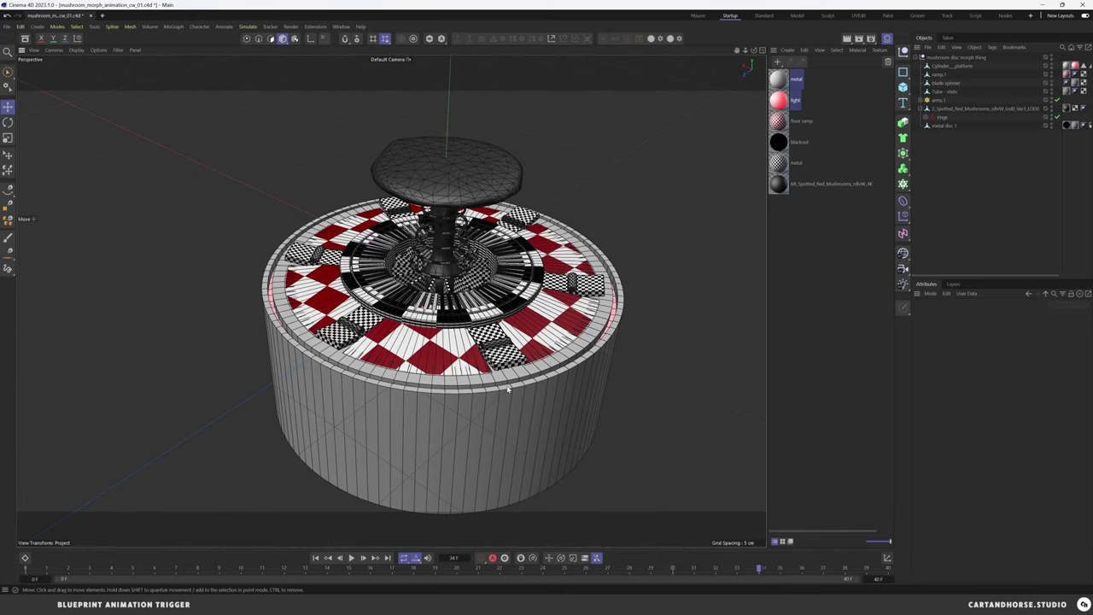
left_click_drag(68, 565, 16, 572)
left_click(351, 557)
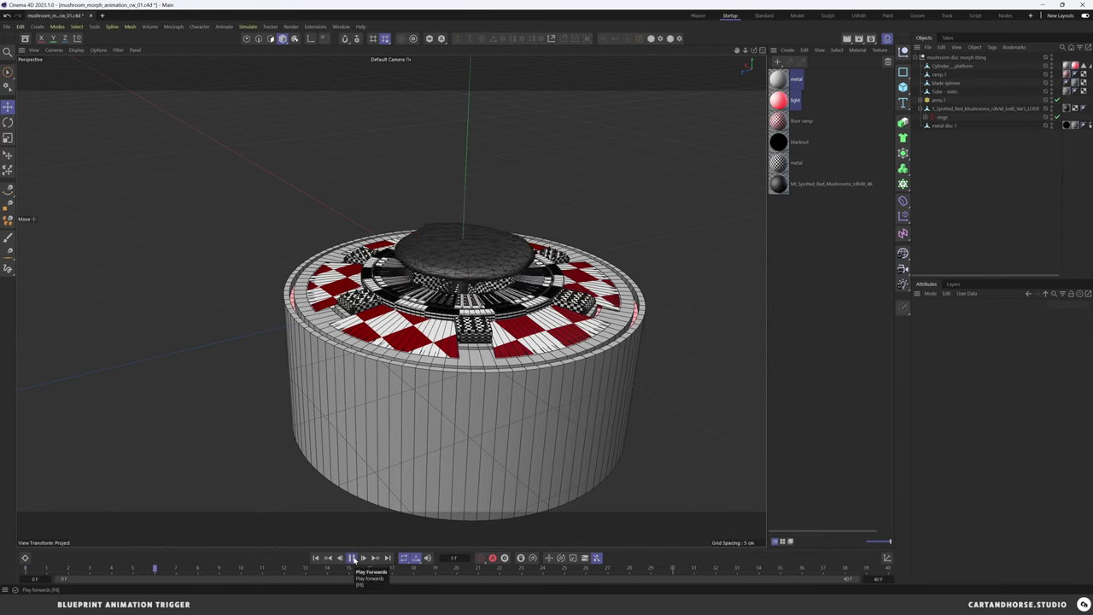
left_click(353, 557)
left_click(314, 557)
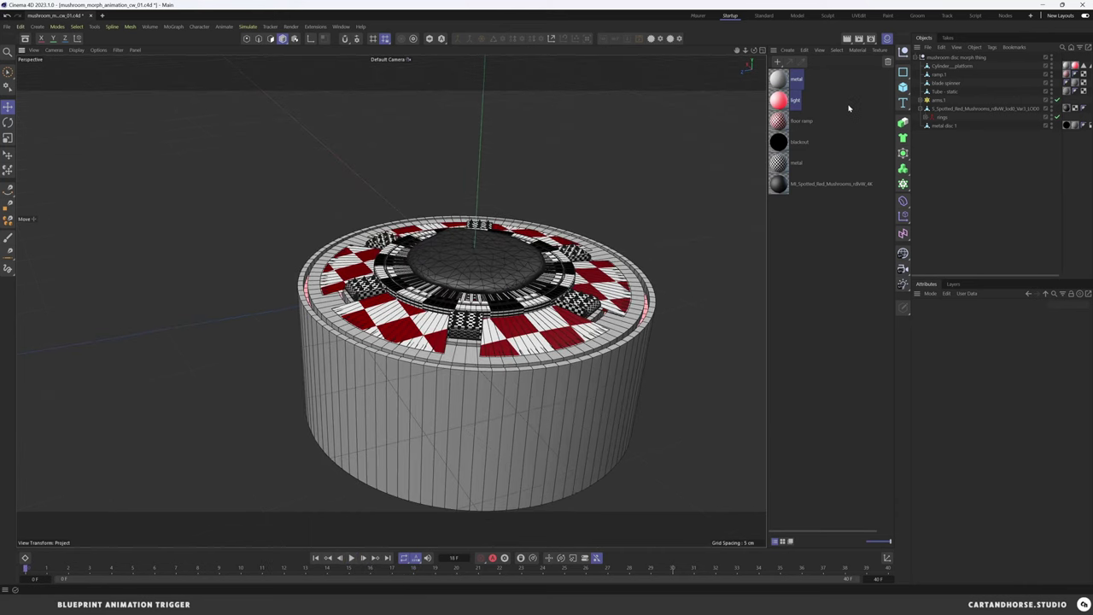
- Examine the selected mushroom's pop-up animation at frames 17 to 19 from several angles, finishing with nothing selected
scroll(499, 267, "up", 5)
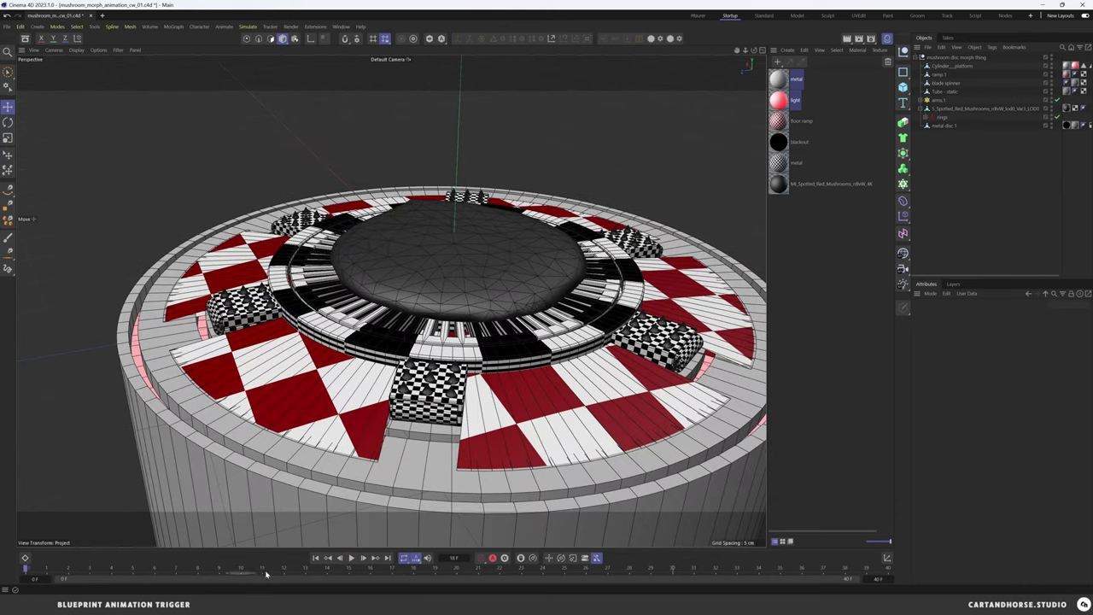
left_click(451, 275)
left_click(392, 571)
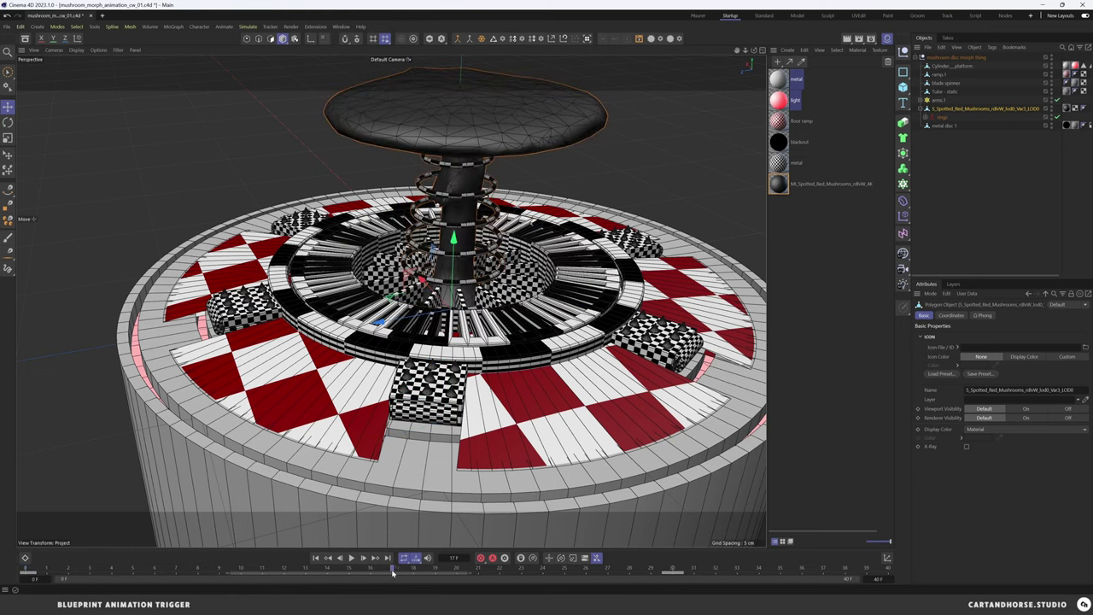
left_click_drag(392, 572, 436, 572)
left_click_drag(478, 331, 490, 282, "alt")
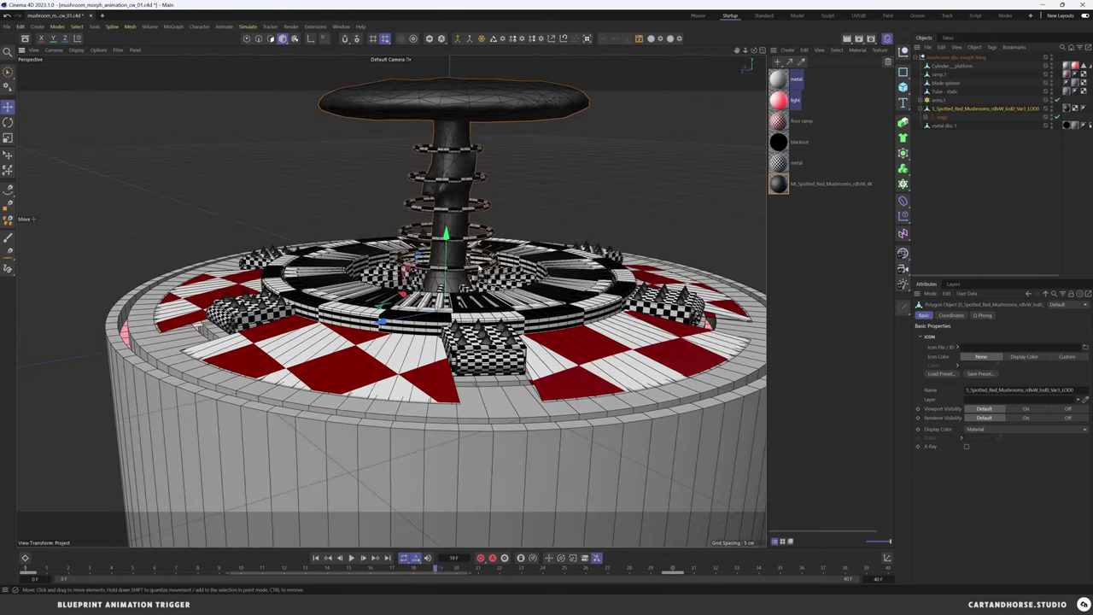
left_click_drag(343, 232, 353, 275, "alt")
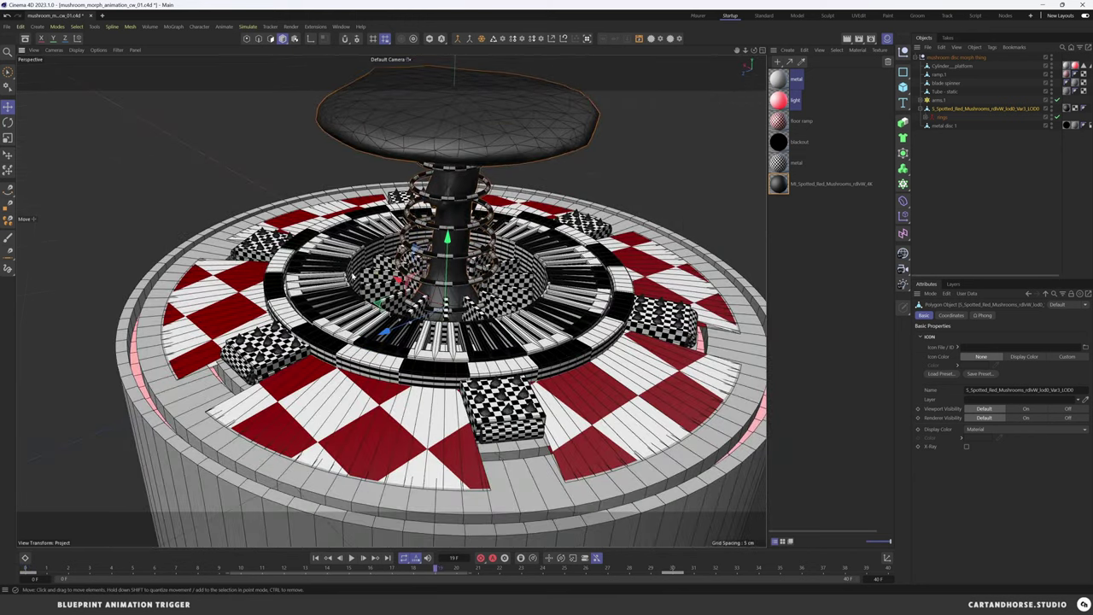
left_click(660, 156)
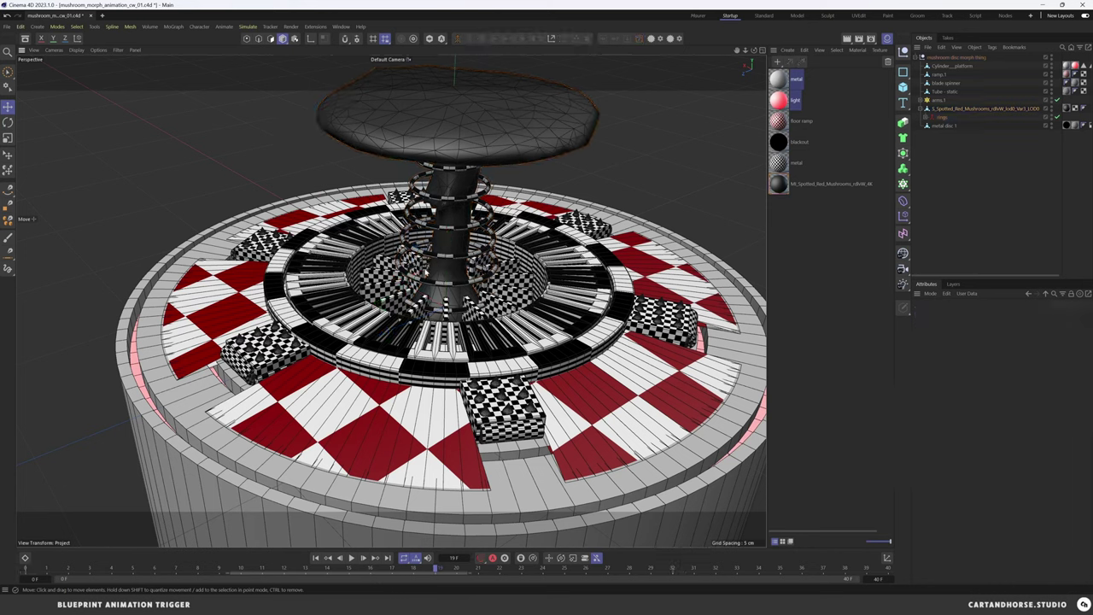
left_click_drag(451, 275, 410, 276, "alt")
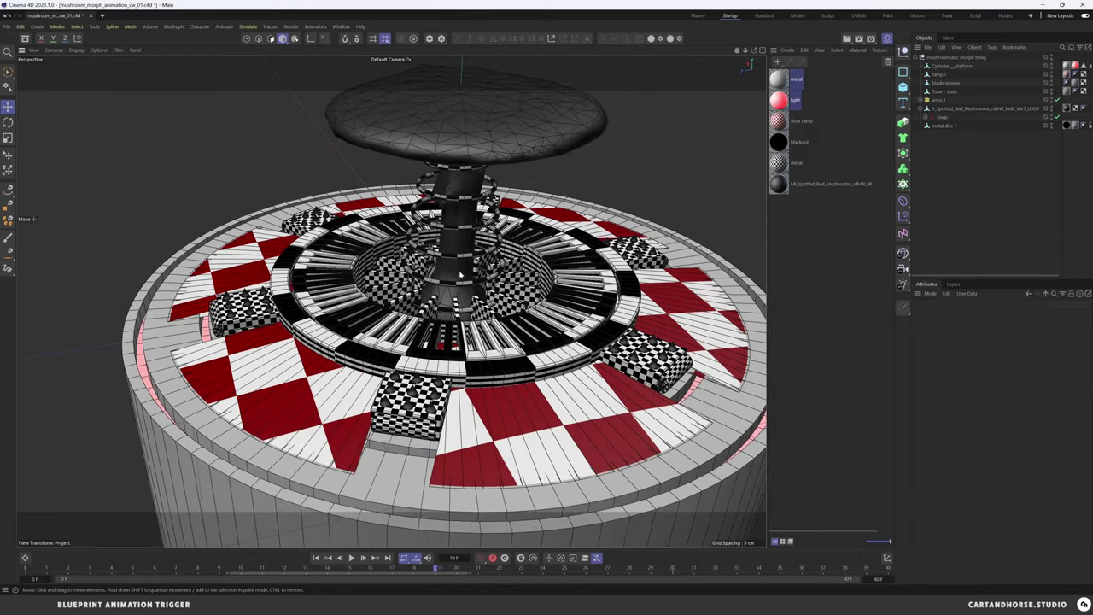
- Scrub the animation through frame 26 to frame 34 to review the movement of the arms and mushroom
left_click_drag(441, 570, 585, 570)
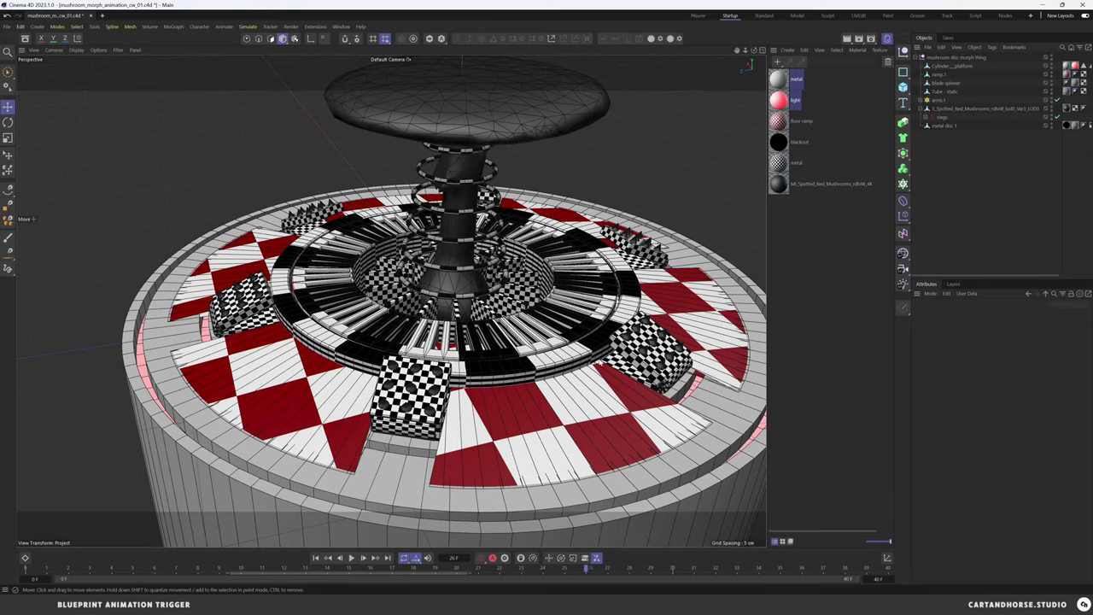
scroll(599, 362, "down", 5)
scroll(599, 362, "up", 1)
left_click_drag(586, 570, 759, 566)
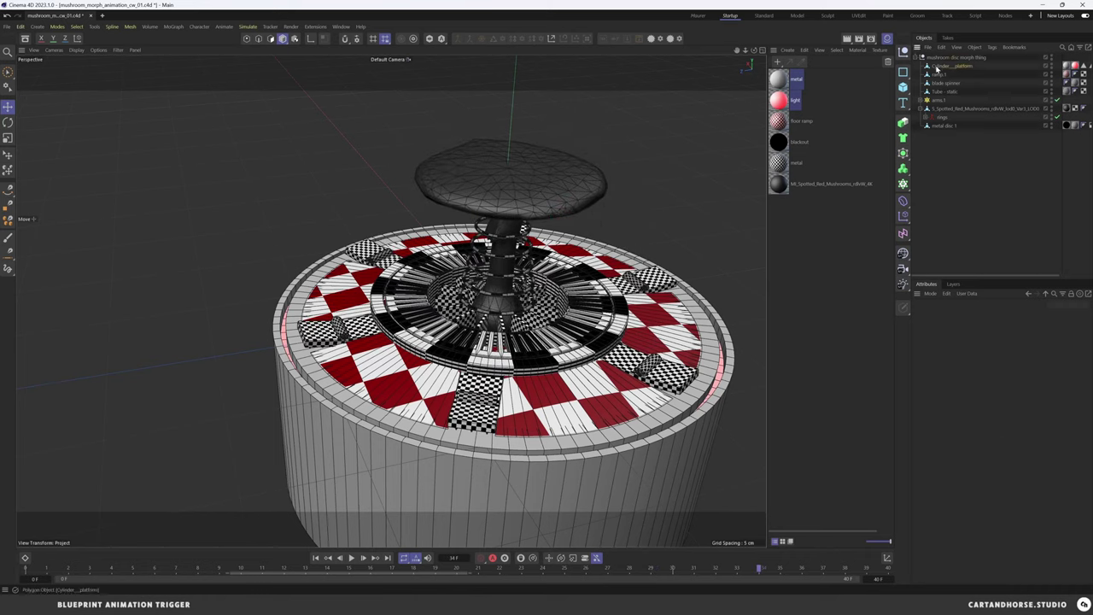
- Review the cylinder platform, ramp.1 and blade spinner objects one by one on the model, finishing with nothing selected
left_click(946, 66)
left_click(939, 74)
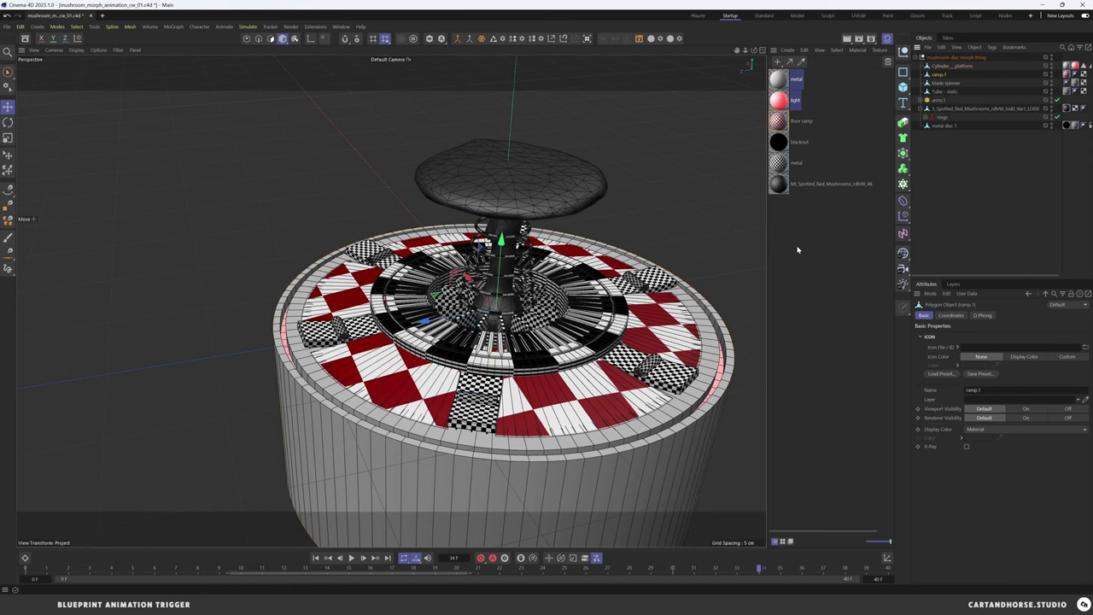
left_click_drag(595, 381, 616, 369, "alt")
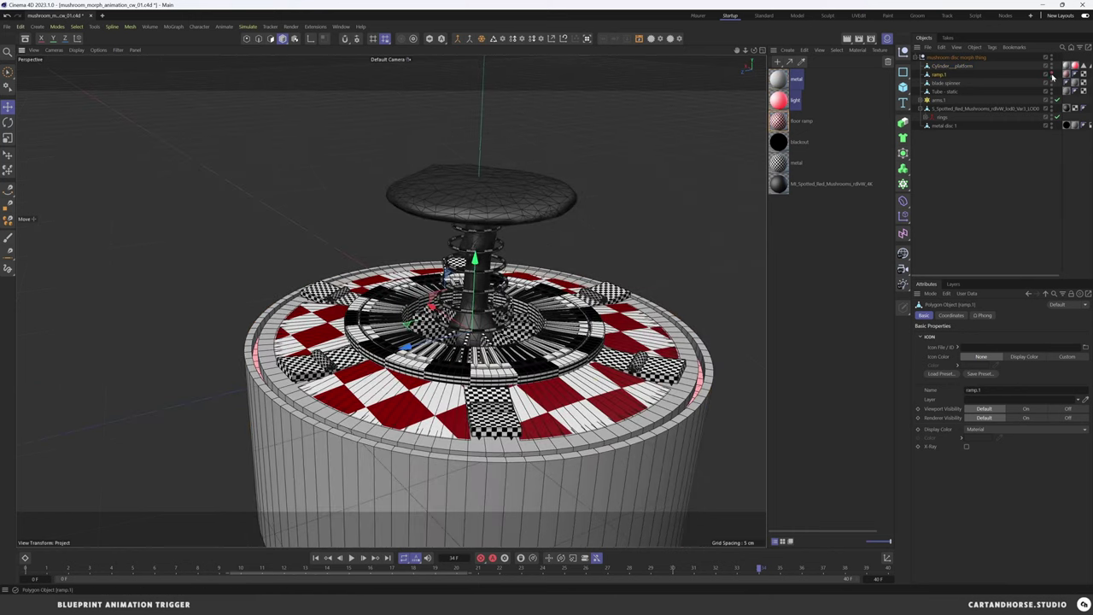
left_click(947, 84)
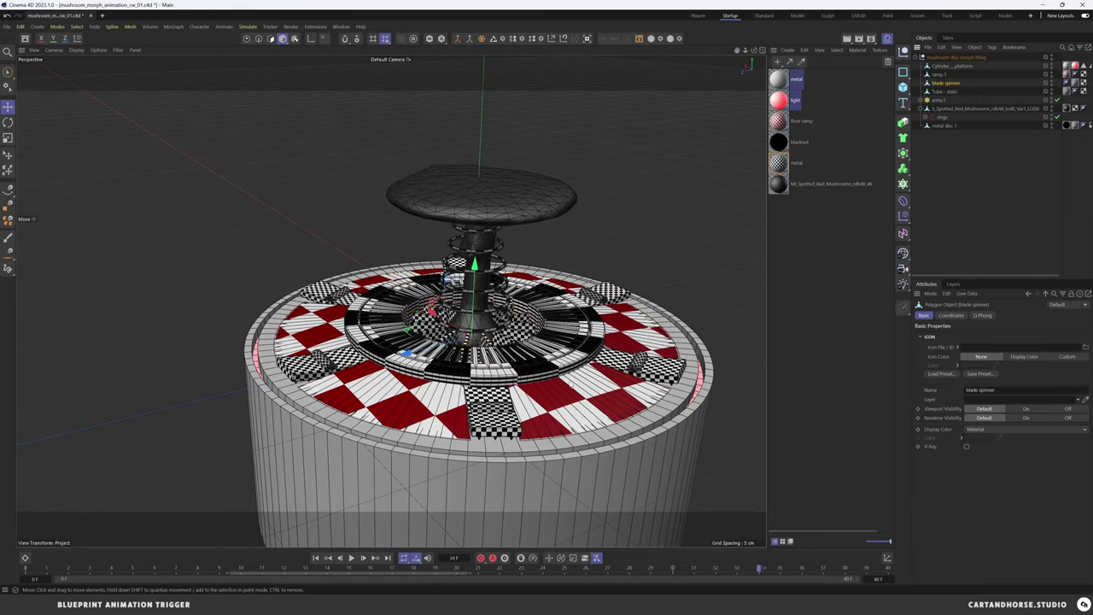
left_click_drag(589, 341, 573, 375, "alt")
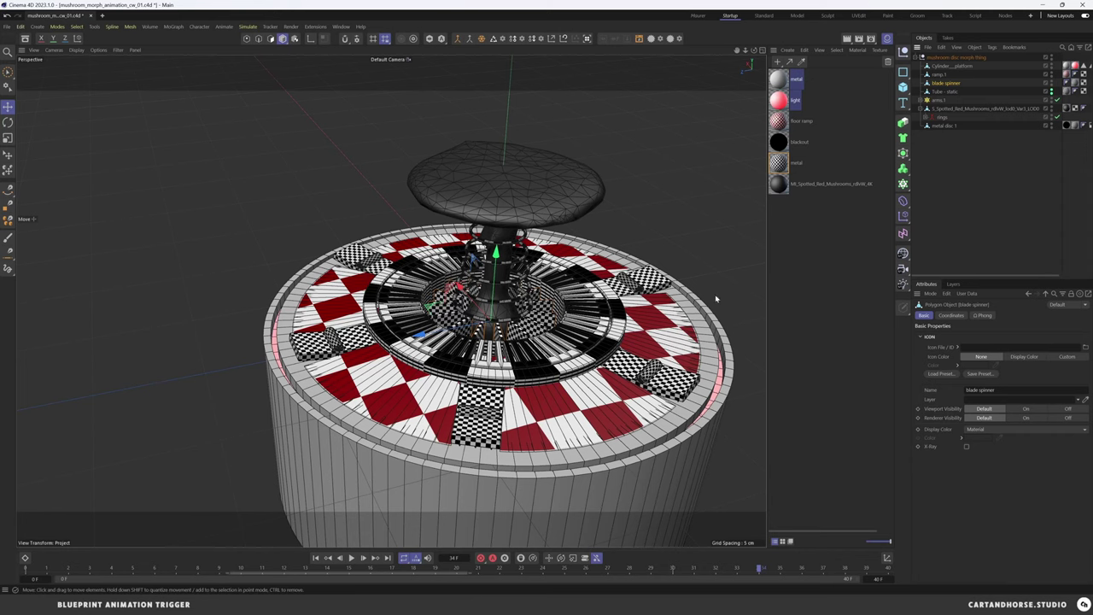
left_click(948, 179)
scroll(473, 336, "up", 3)
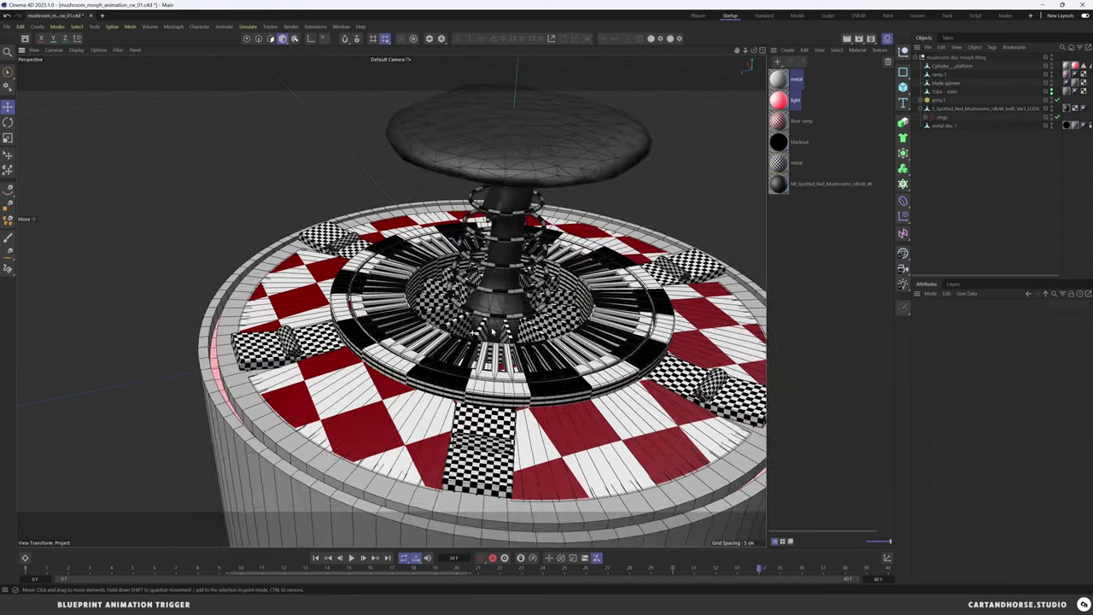
- Disable the arms.1 cloner around the mushroom platform and expand its hierarchy
left_click_drag(474, 336, 462, 295, "alt")
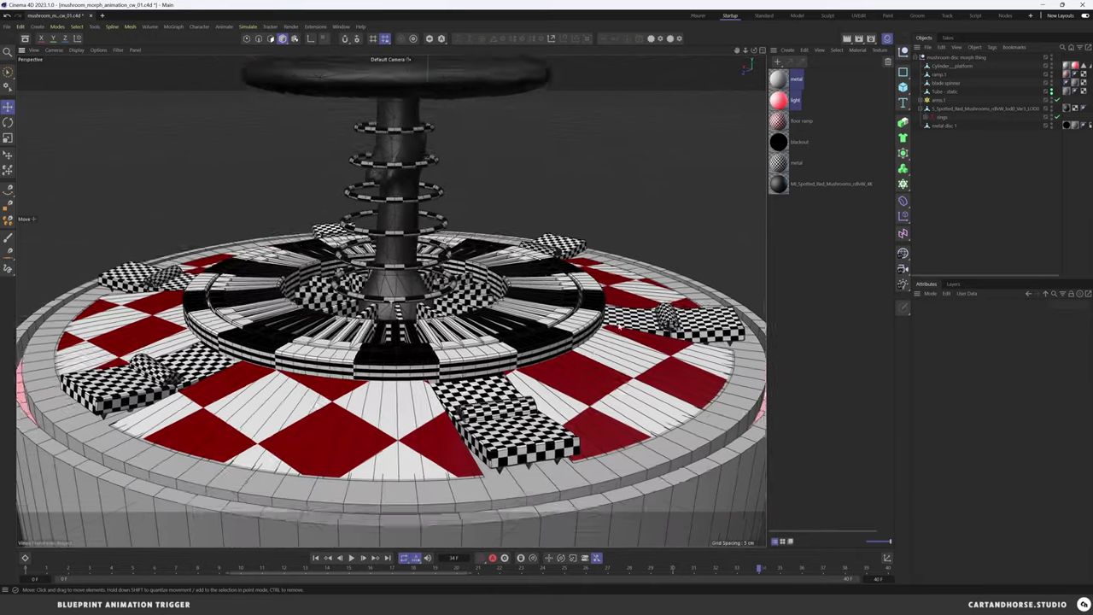
left_click_drag(554, 307, 439, 335, "alt")
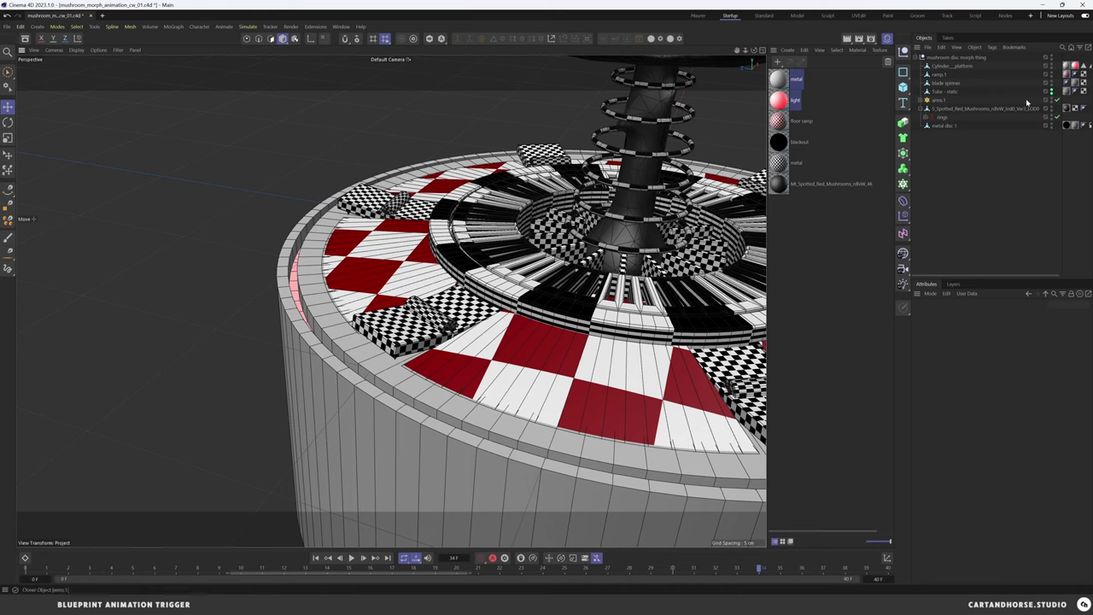
left_click(1058, 99)
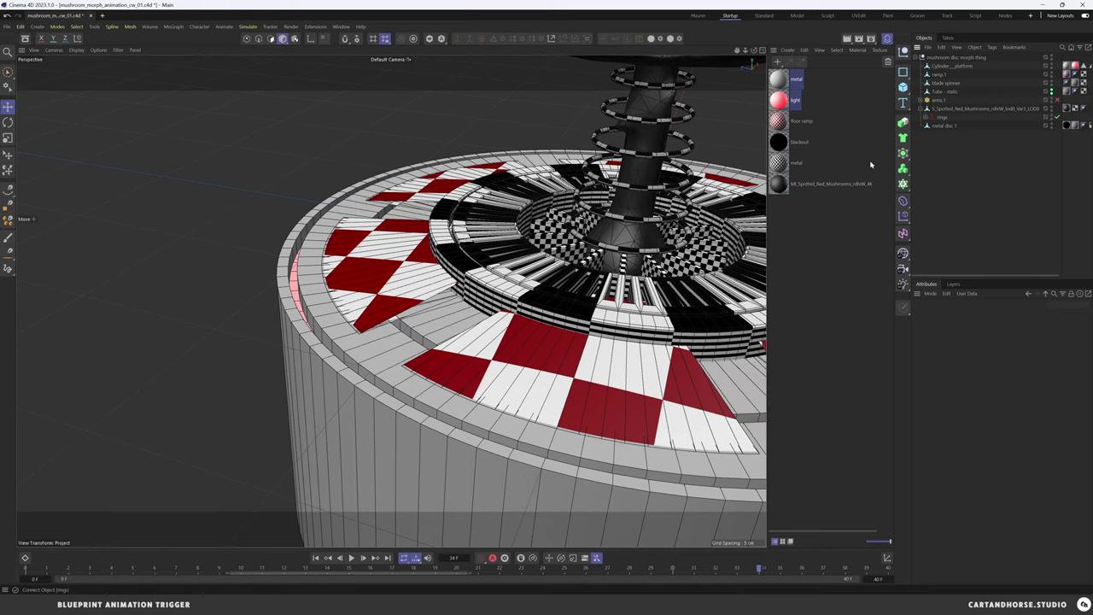
left_click(922, 102)
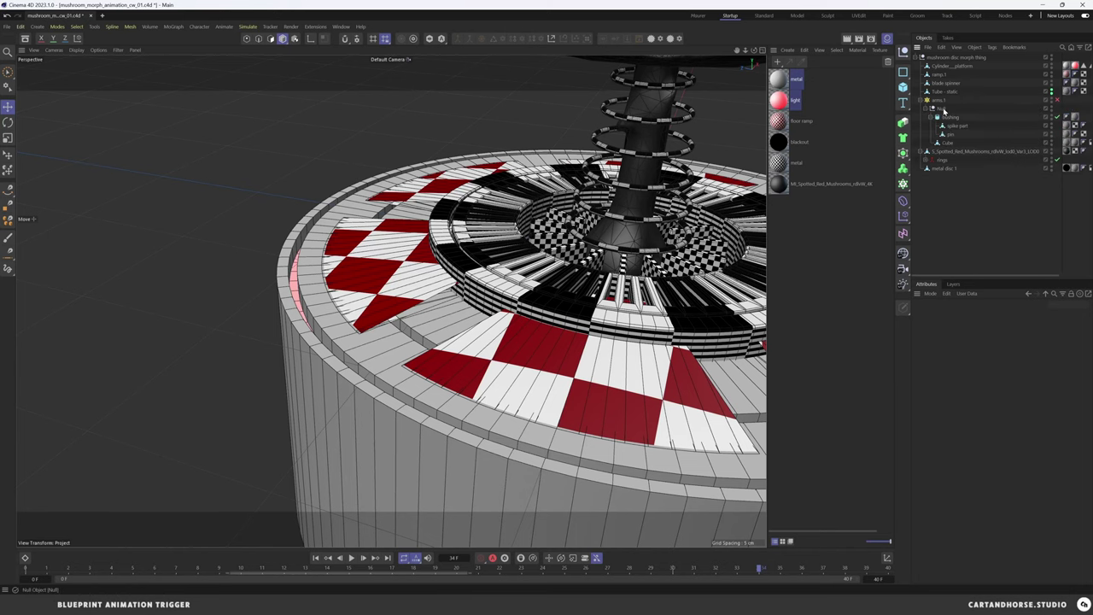
- Isolate the Null inside arms.1 with all its children and scrub to frame 32 to examine the single arm unfolding
left_click(944, 111)
middle_click(947, 111)
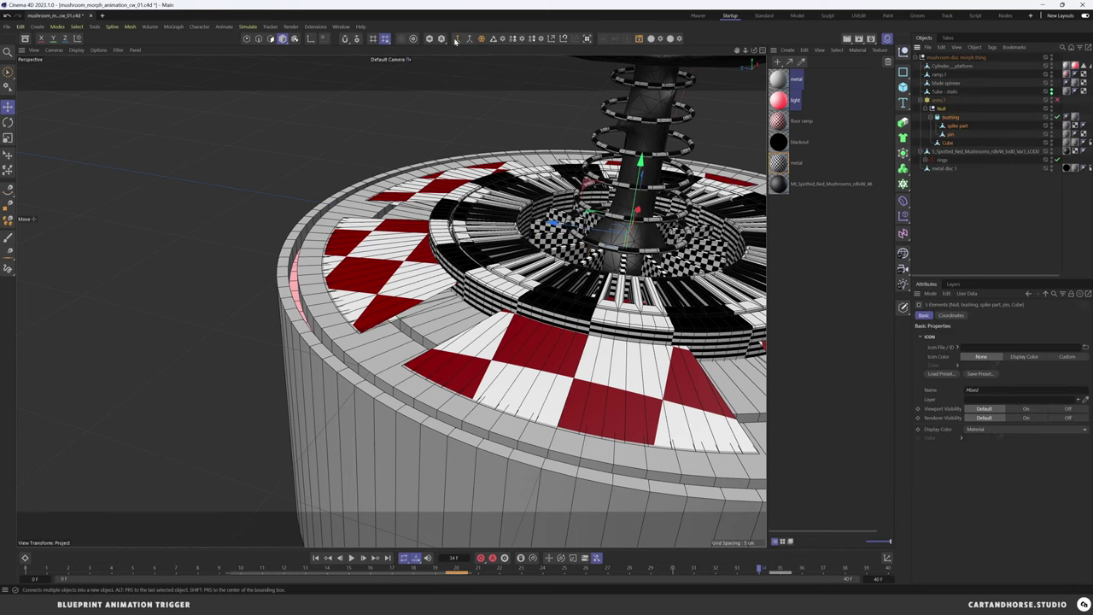
left_click(428, 38)
scroll(659, 244, "up", 3)
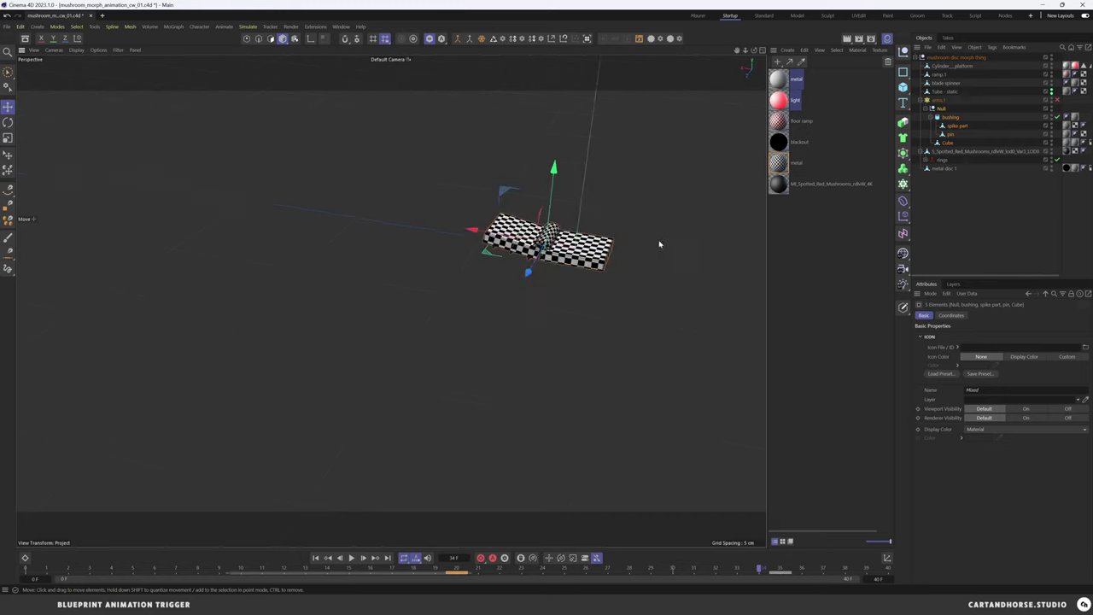
middle_click_drag(659, 244, 574, 270, "alt")
left_click_drag(466, 568, 709, 581)
left_click(976, 219)
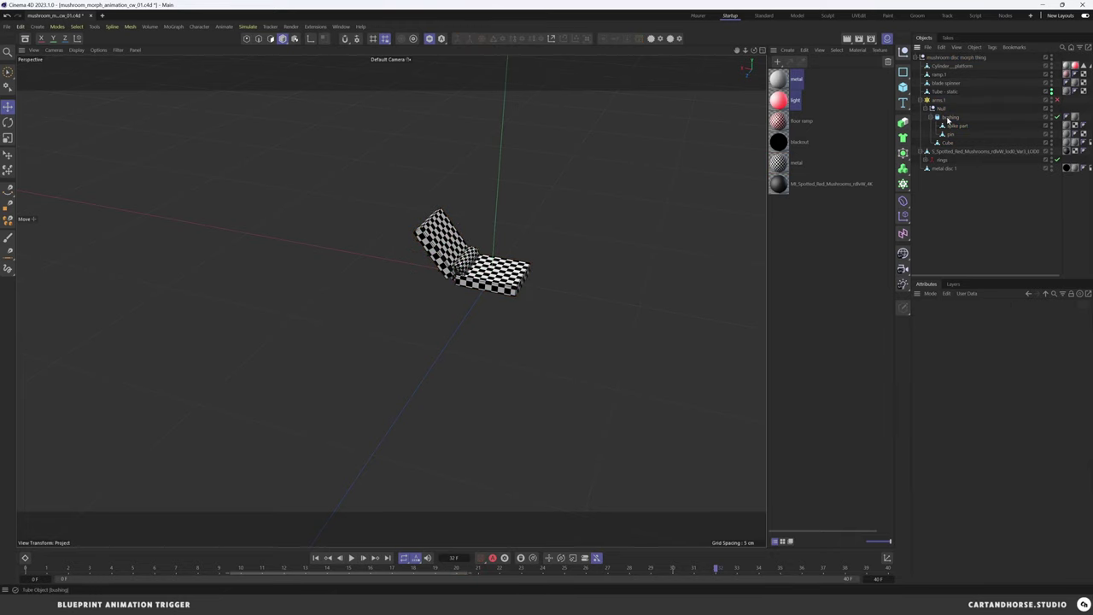
- Inspect the arm's bushing object, scrub back to frame 17, and end the isolation to show the whole model
left_click(955, 119)
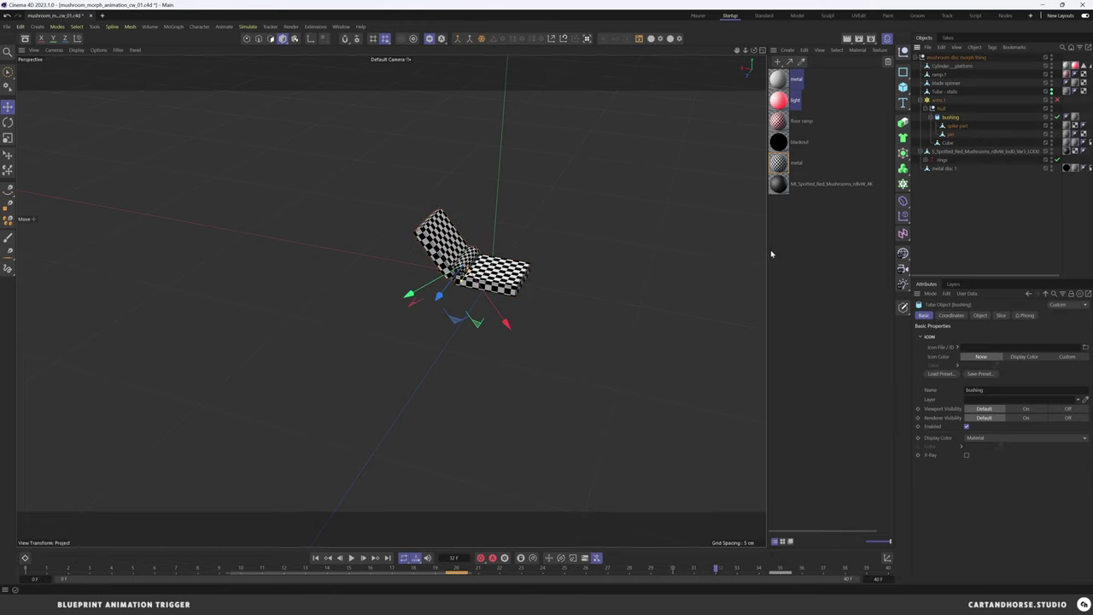
left_click(973, 204)
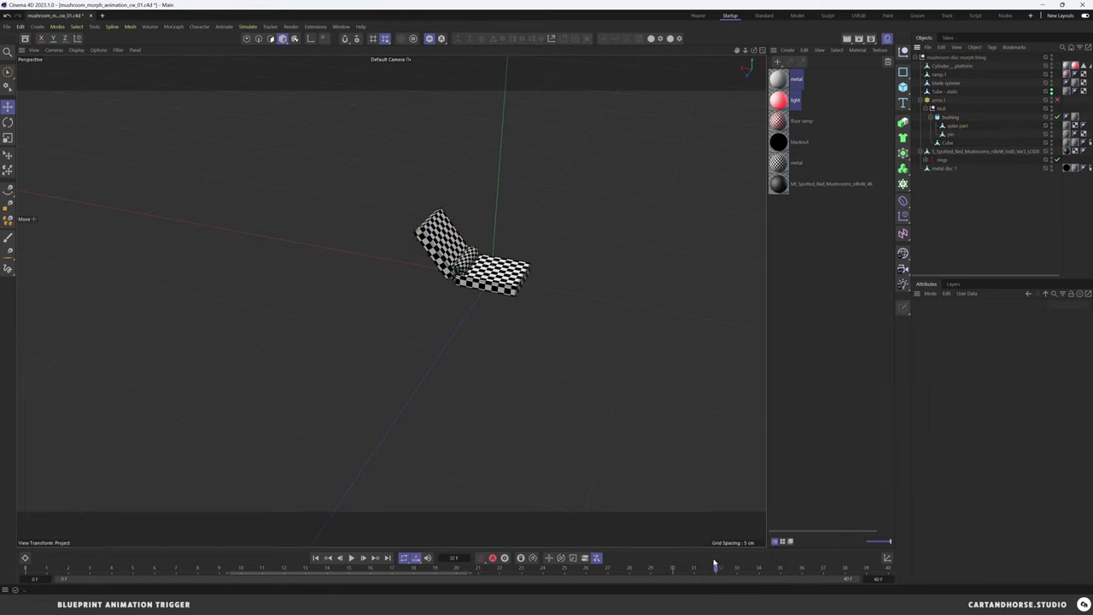
left_click_drag(715, 568, 393, 568)
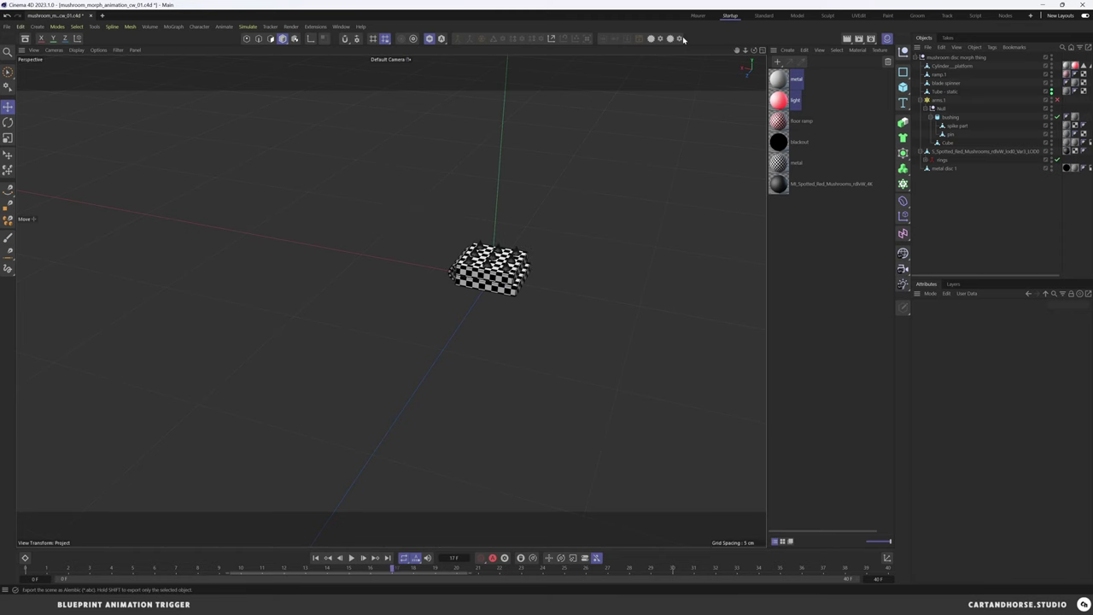
left_click(430, 39)
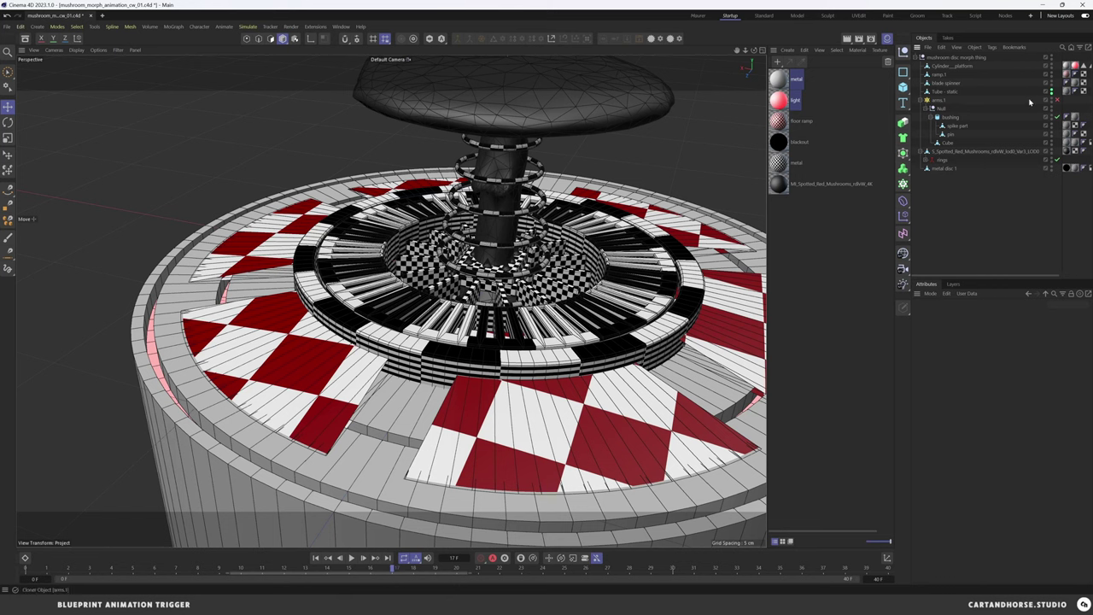
- Review the Alembic export settings for the selected arm Null and its children, closing them without exporting and clearing the selection
left_click(942, 109)
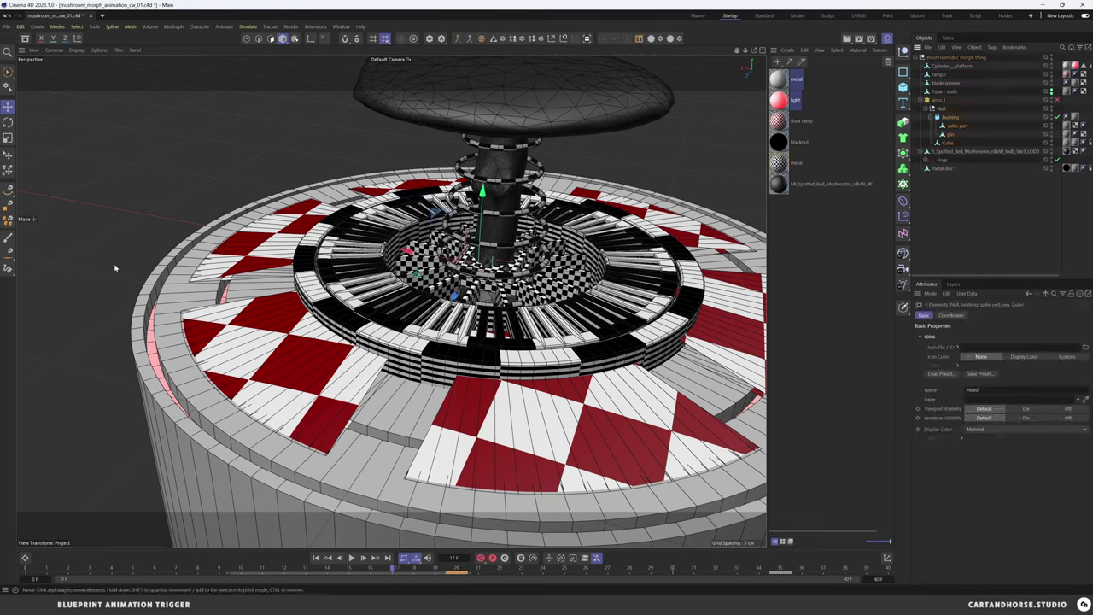
left_click(7, 26)
mouse_move(65, 229)
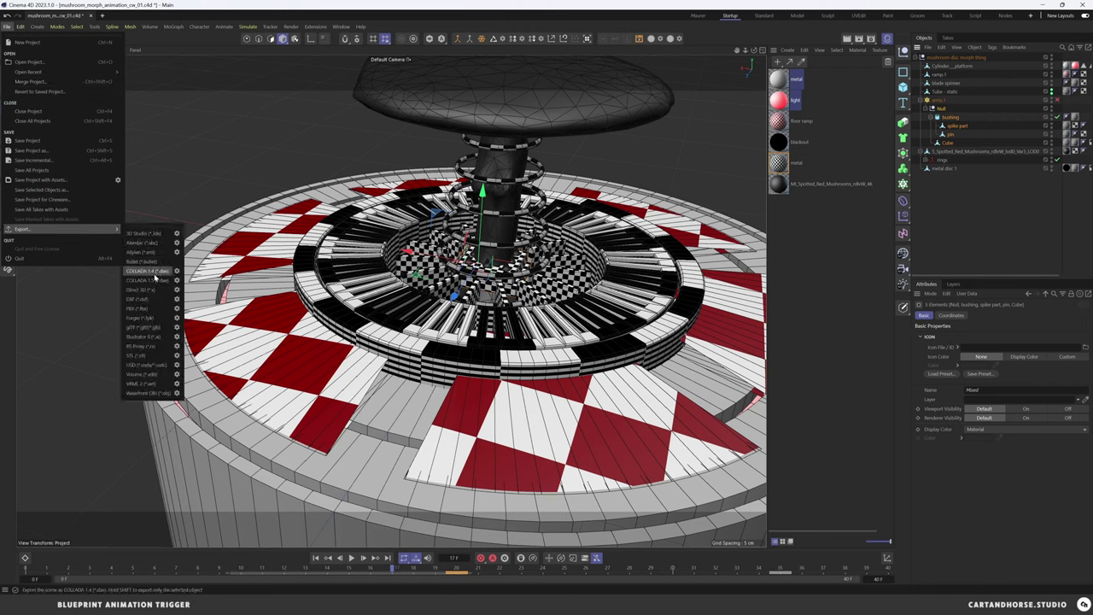
left_click(141, 243)
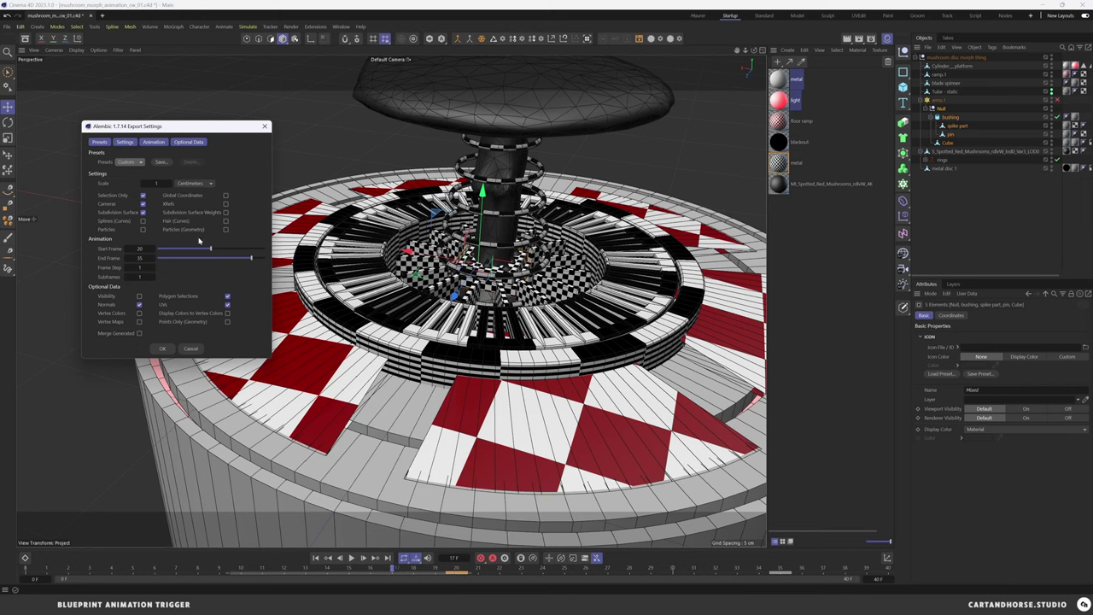
left_click(266, 126)
left_click(994, 192)
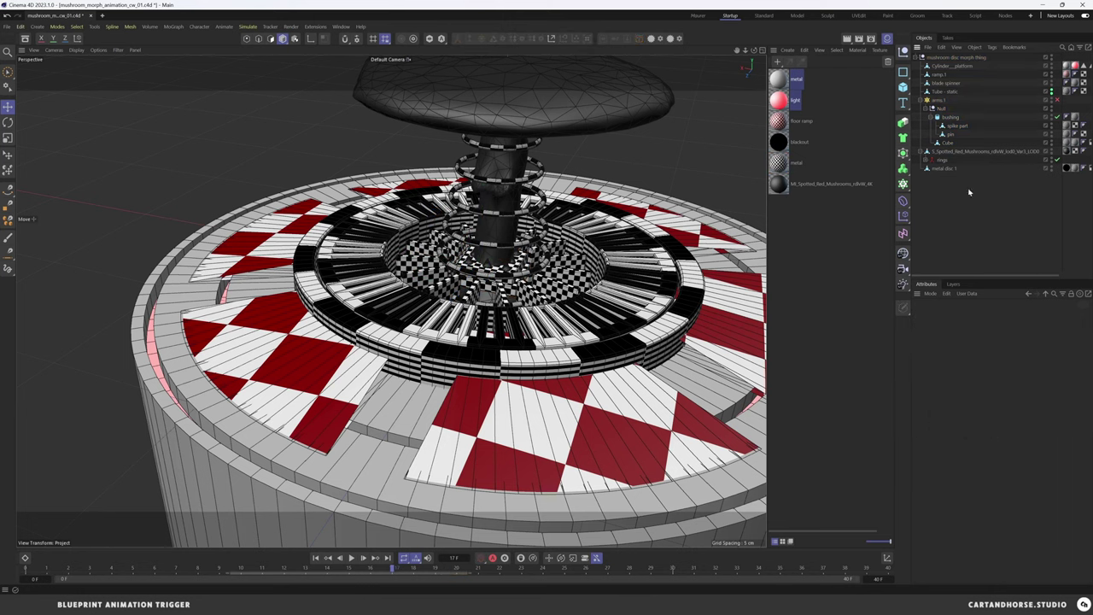
- Expand the rings object and examine the checkered rings around the mushroom stem, finishing with nothing selected
left_click_drag(415, 302, 375, 268, "alt")
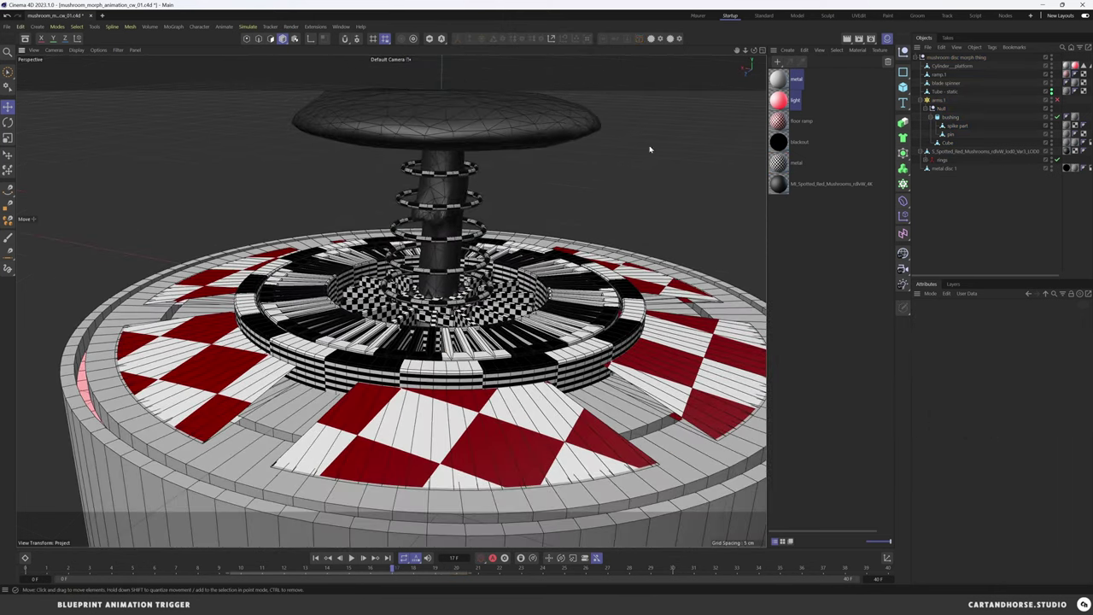
left_click(926, 160)
scroll(461, 254, "up", 3)
left_click(466, 278)
mouse_move(467, 278)
left_mouse_down("alt")
mouse_move(490, 287)
mouse_move(472, 294)
left_mouse_up("alt")
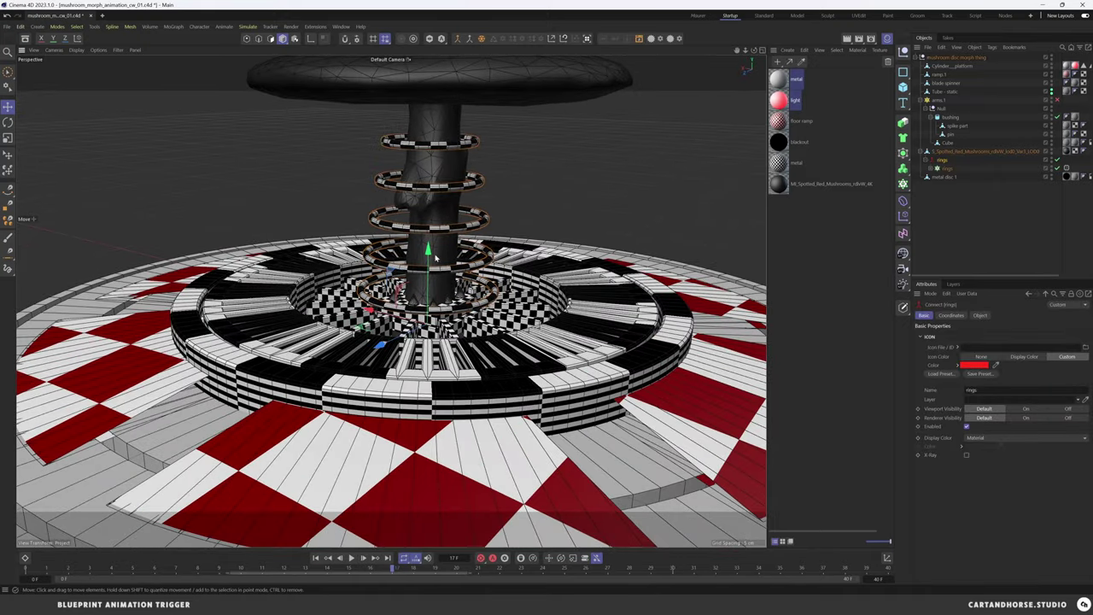
left_click_drag(431, 234, 444, 256, "alt")
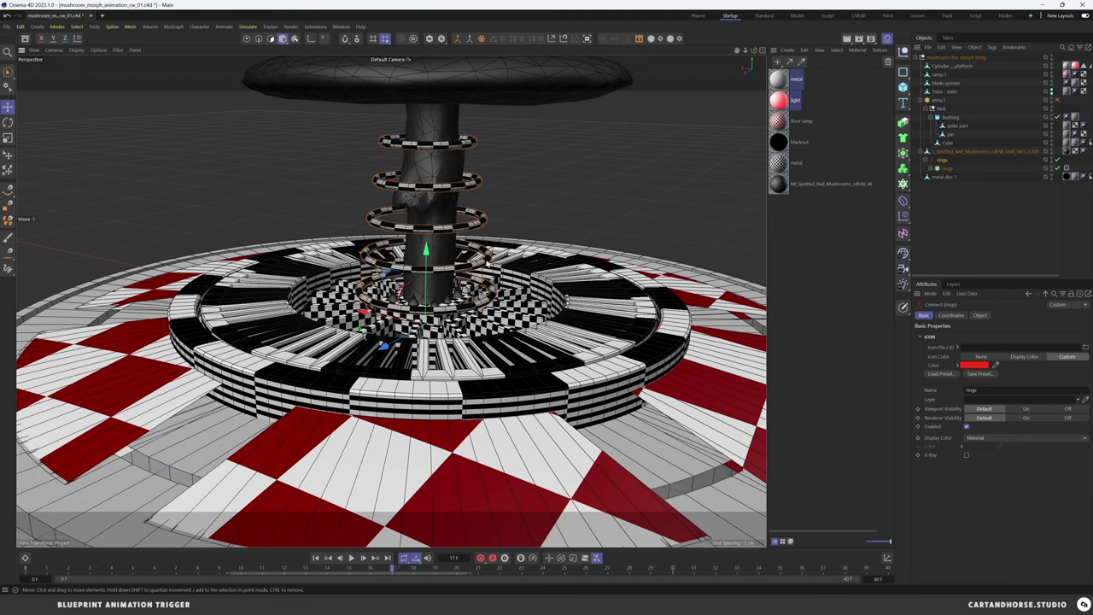
left_click(953, 203)
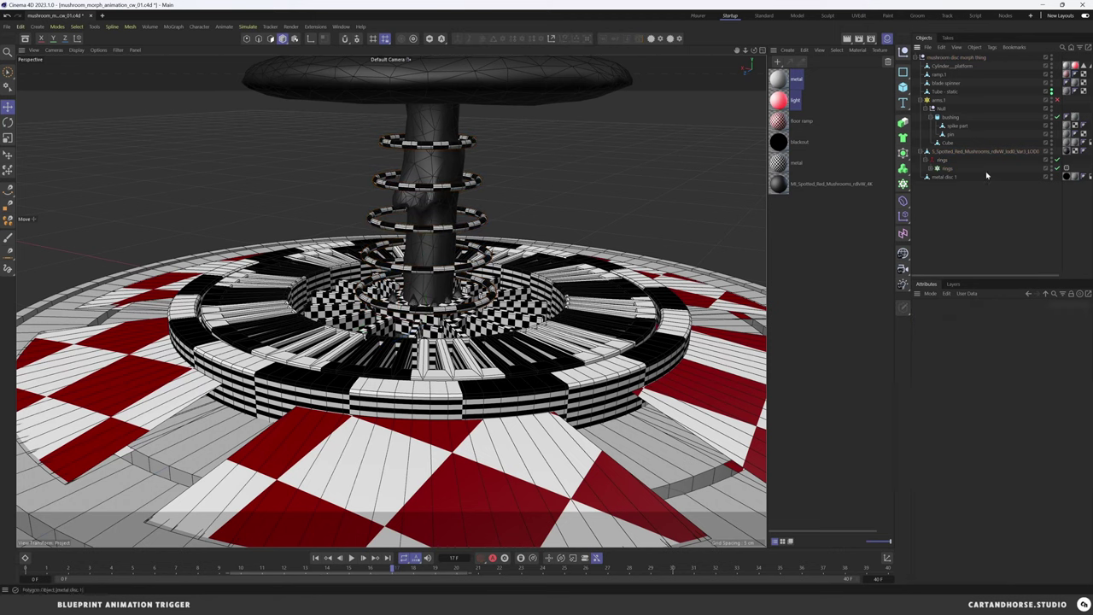
- Select the rings object together with all its children to review it on the model, then clear the selection
left_click_drag(427, 247, 444, 254, "alt")
left_click(435, 222)
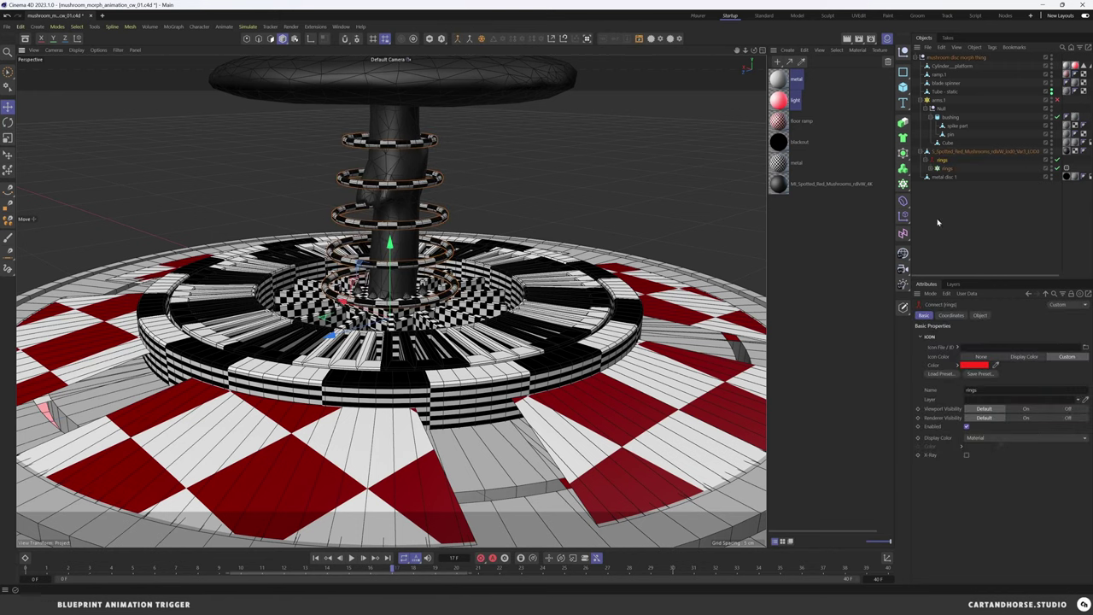
middle_click(942, 160)
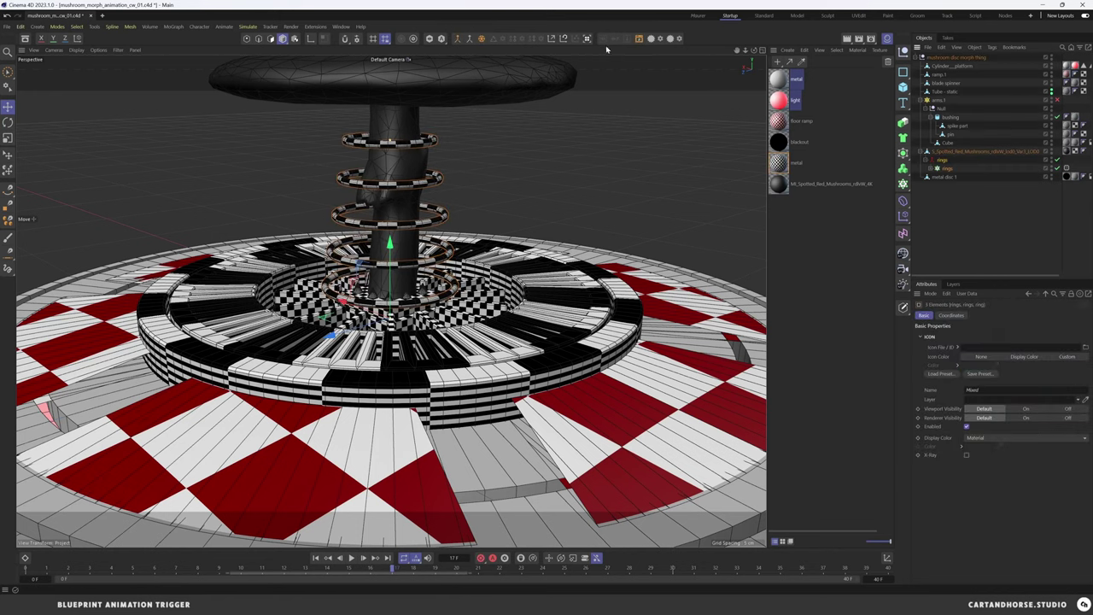
left_click(468, 40)
left_click_drag(475, 225, 464, 234, "alt")
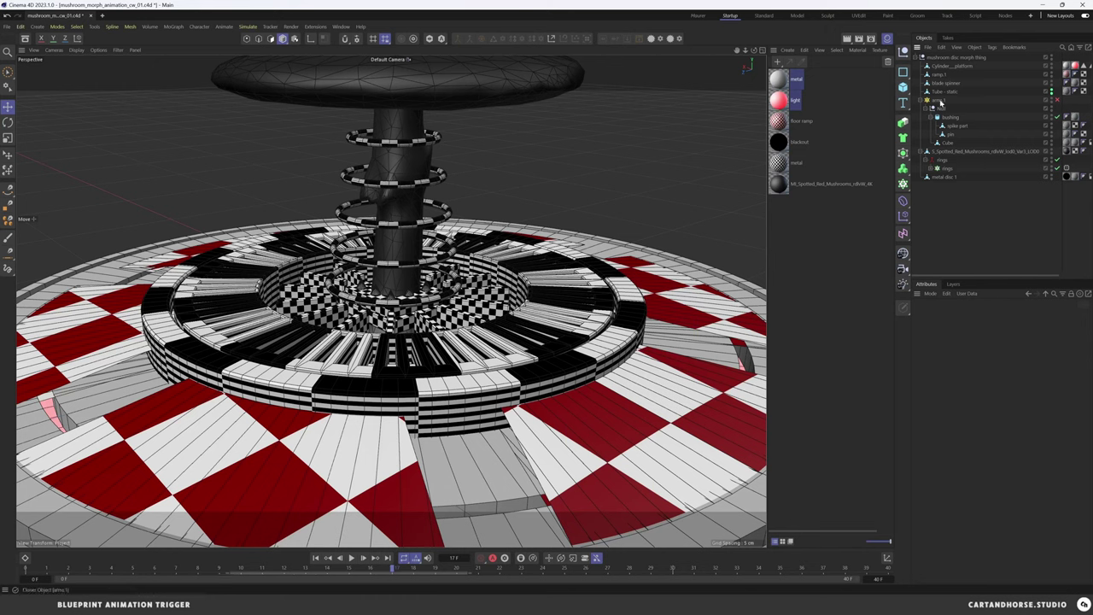
- Move arms.1 and rings out of the mushroom disc morph thing group, and select that group with all its remaining children
left_click(940, 102)
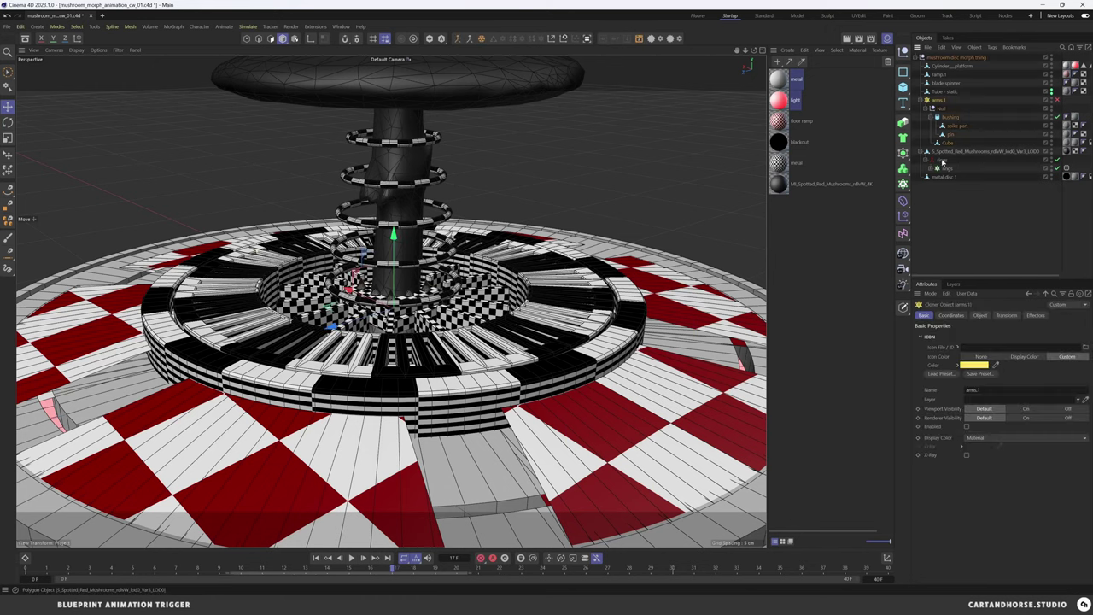
left_click(944, 163, "ctrl")
left_click_drag(941, 164, 955, 230)
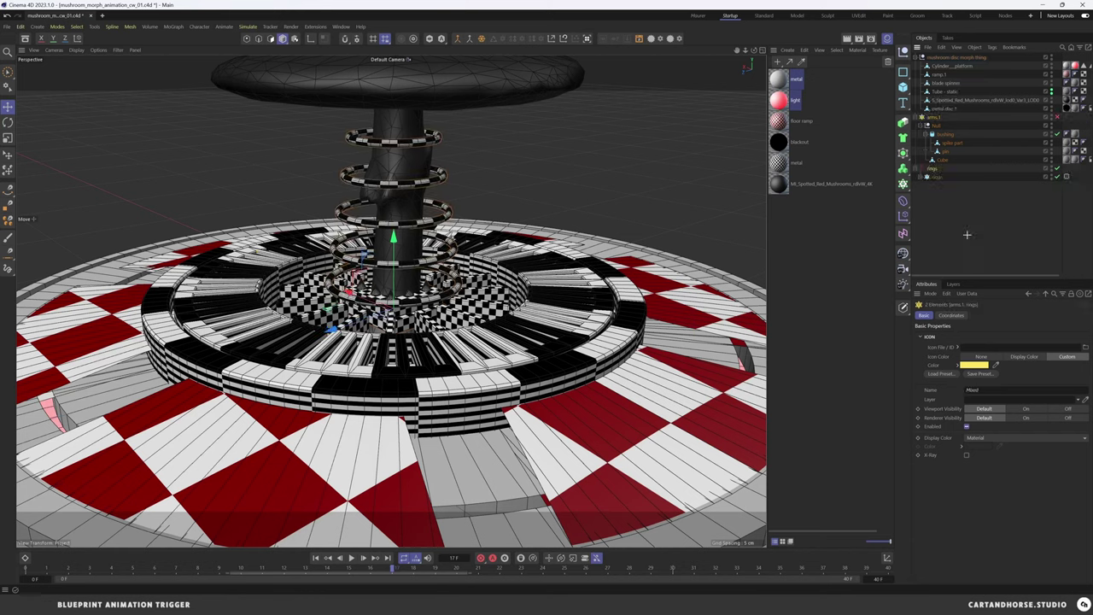
left_click(966, 235)
middle_click(934, 57)
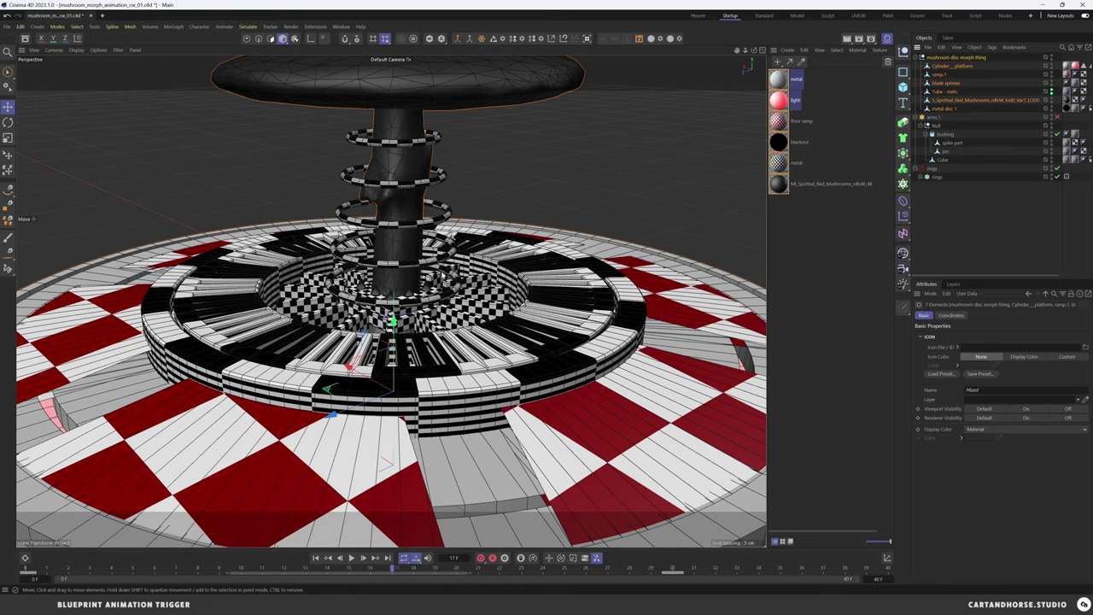
left_click_drag(447, 258, 468, 246, "alt")
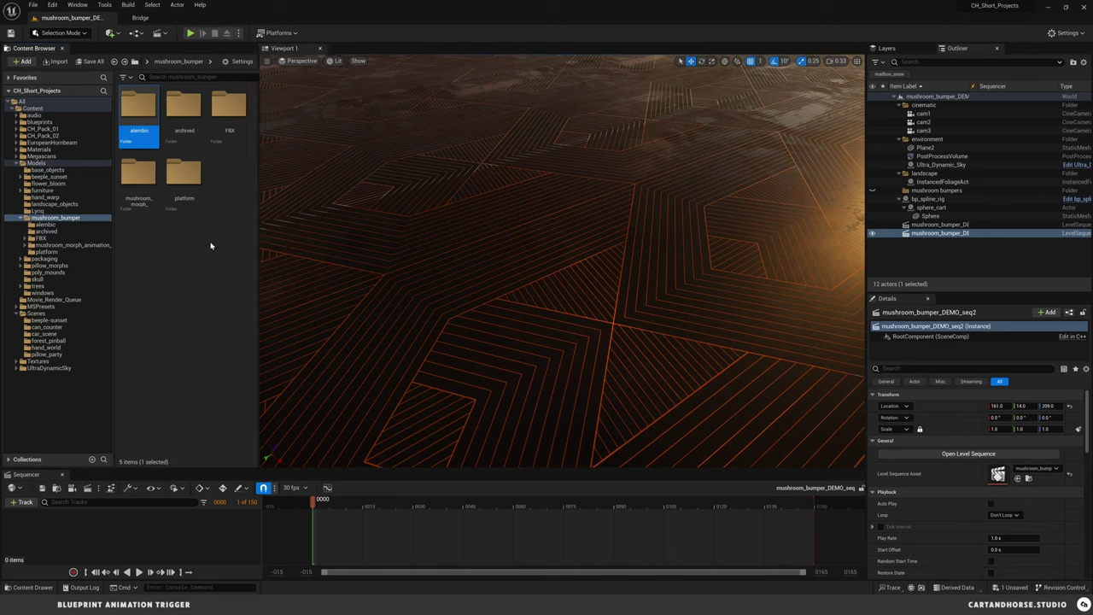
- Switch to Unreal Engine and review the imported assets in the mushroom_bumper alembic and FBX folders
double_click(139, 109)
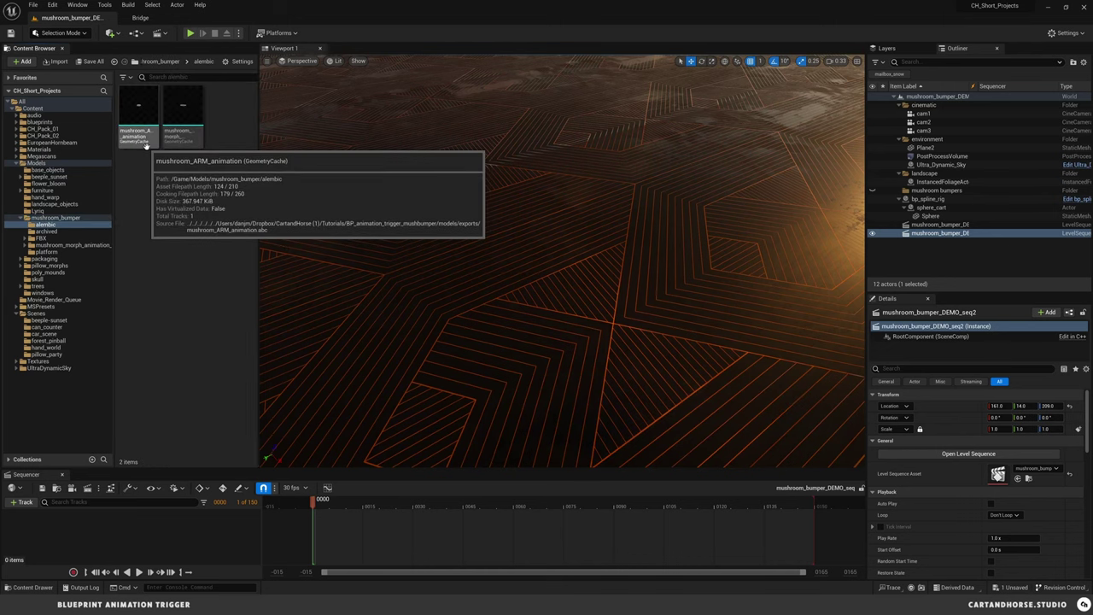
left_click(40, 238)
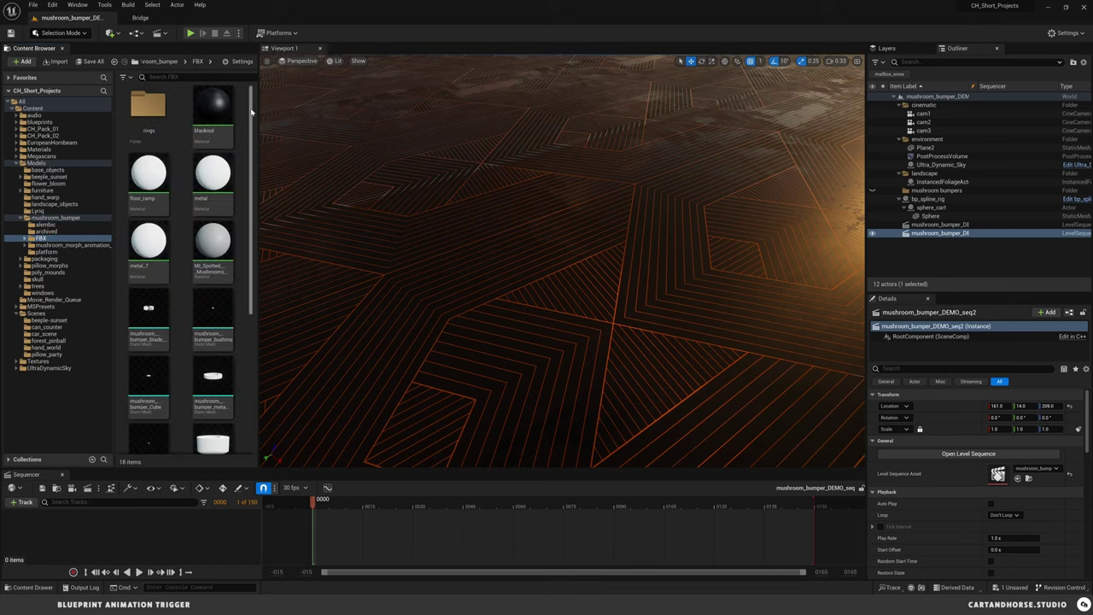
scroll(251, 111, "down", 2)
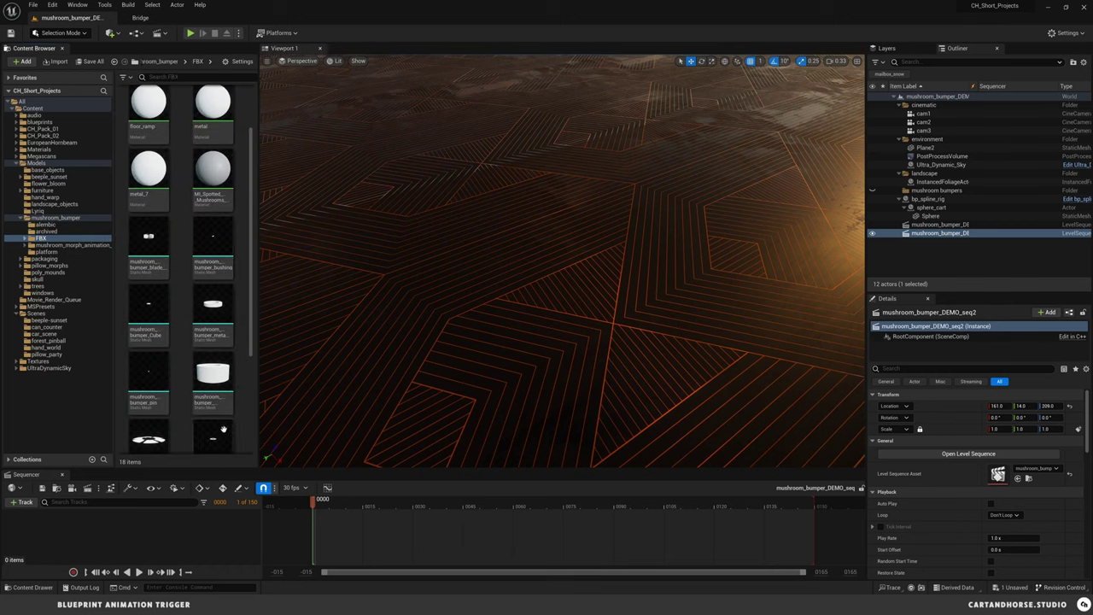
scroll(251, 313, "down", 2)
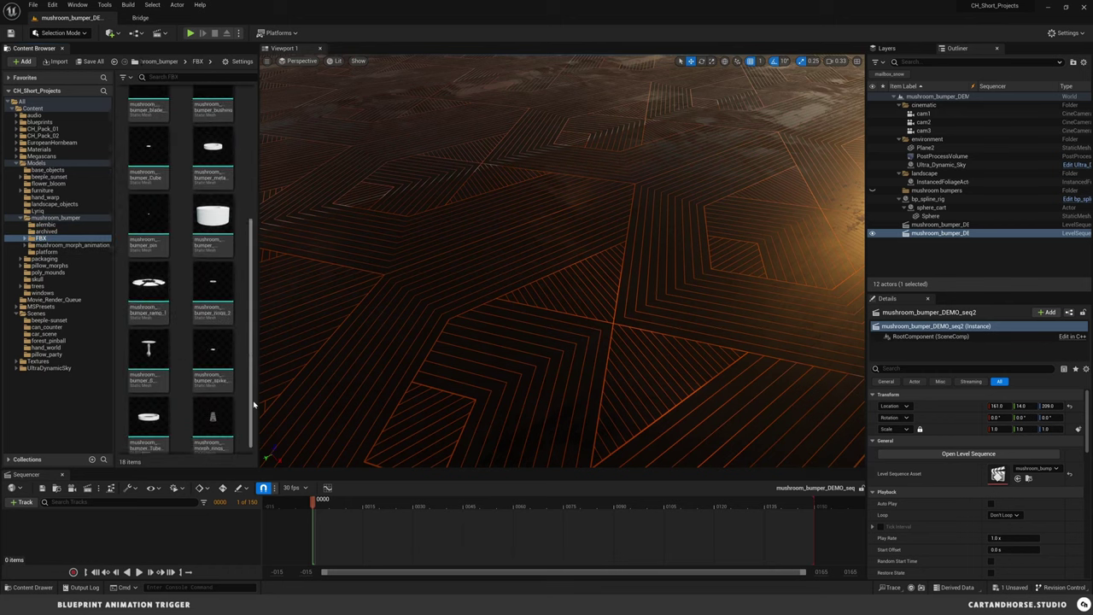
scroll(165, 249, "up", 4)
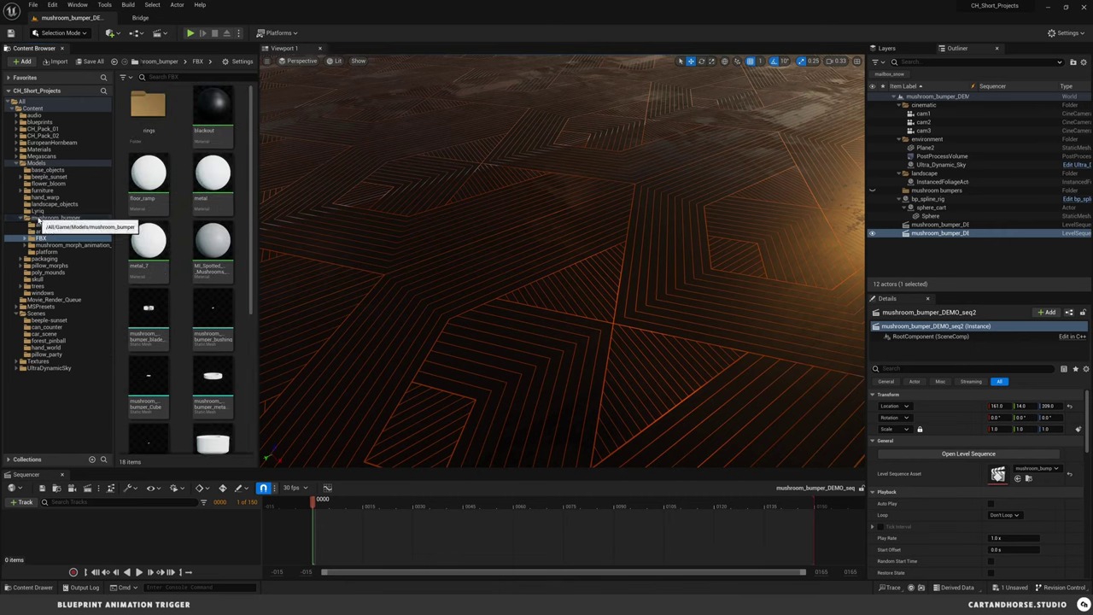
- Create an Actor Blueprint Class named BP_mushroom_bumper in the mushroom_bumper folder
left_click(52, 218)
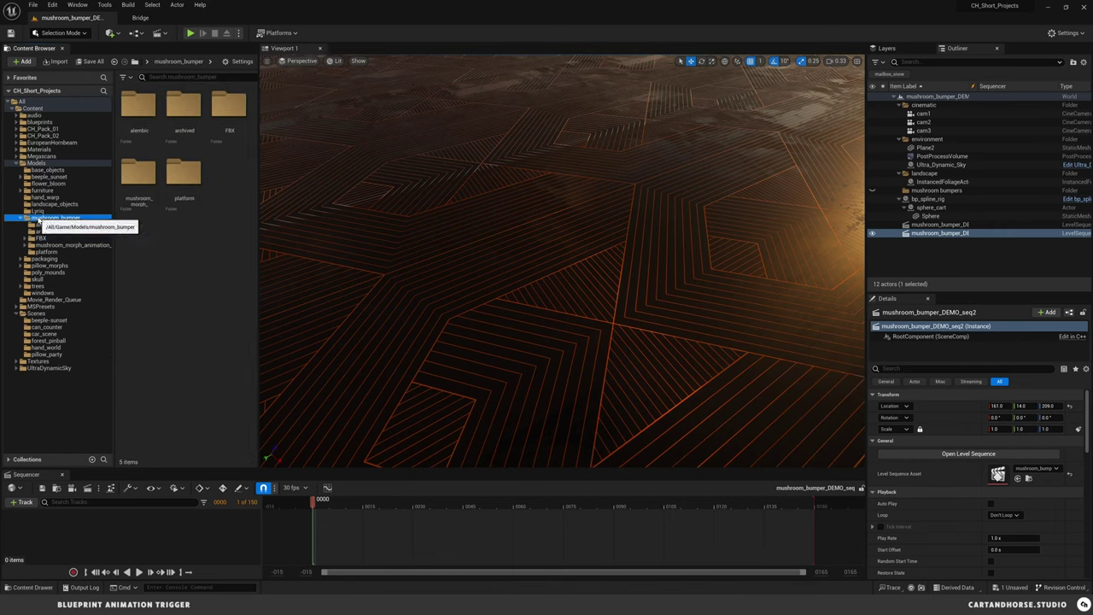
right_click(185, 273)
left_click(221, 329)
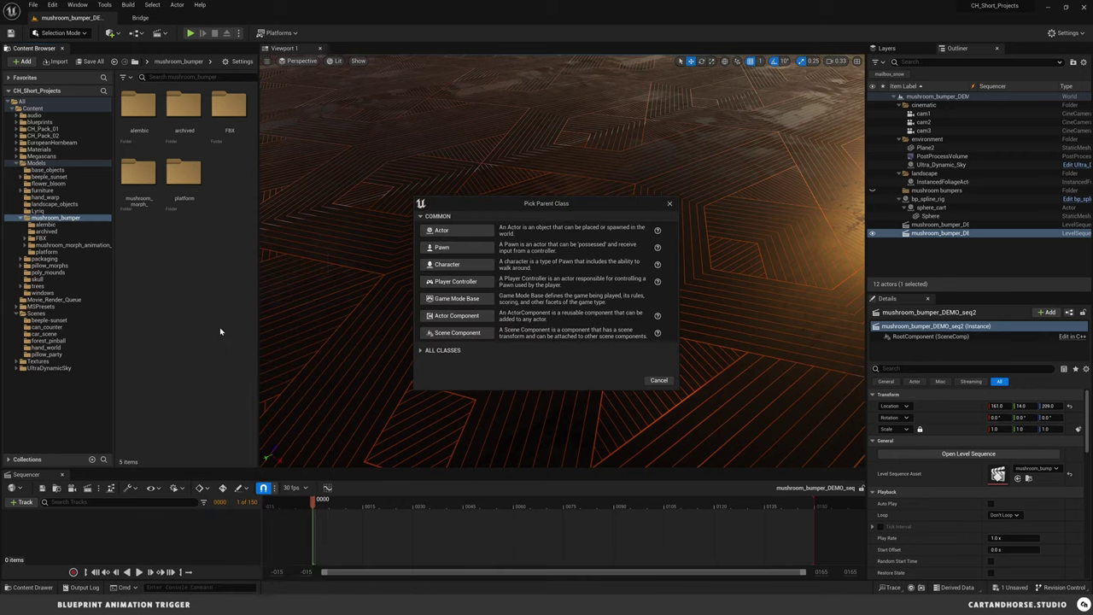
left_click(465, 231)
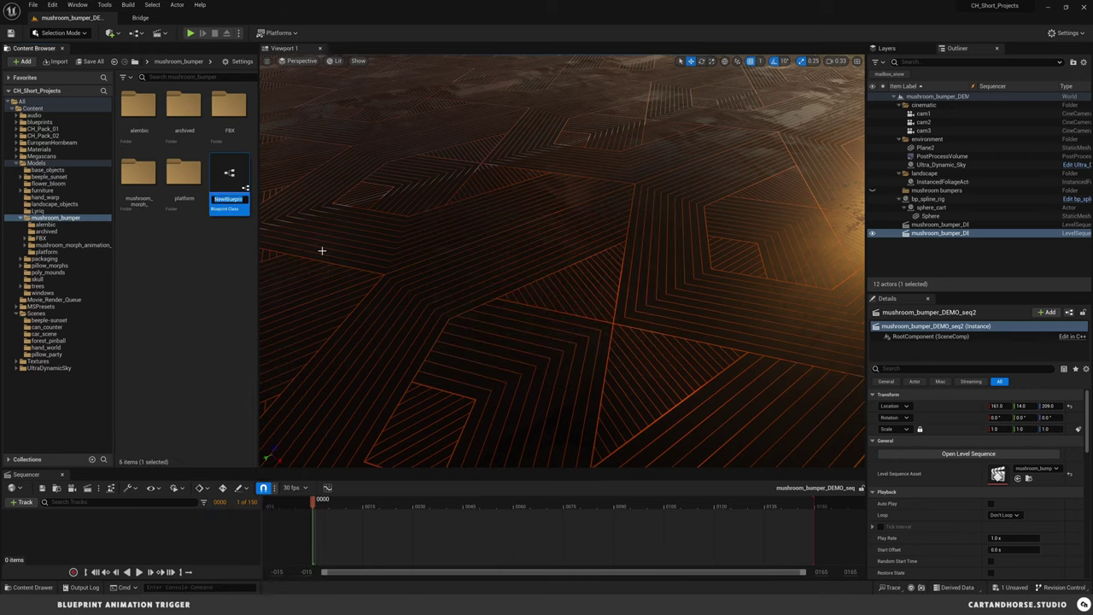
type("BP_mushroom_bumper")
key("Return")
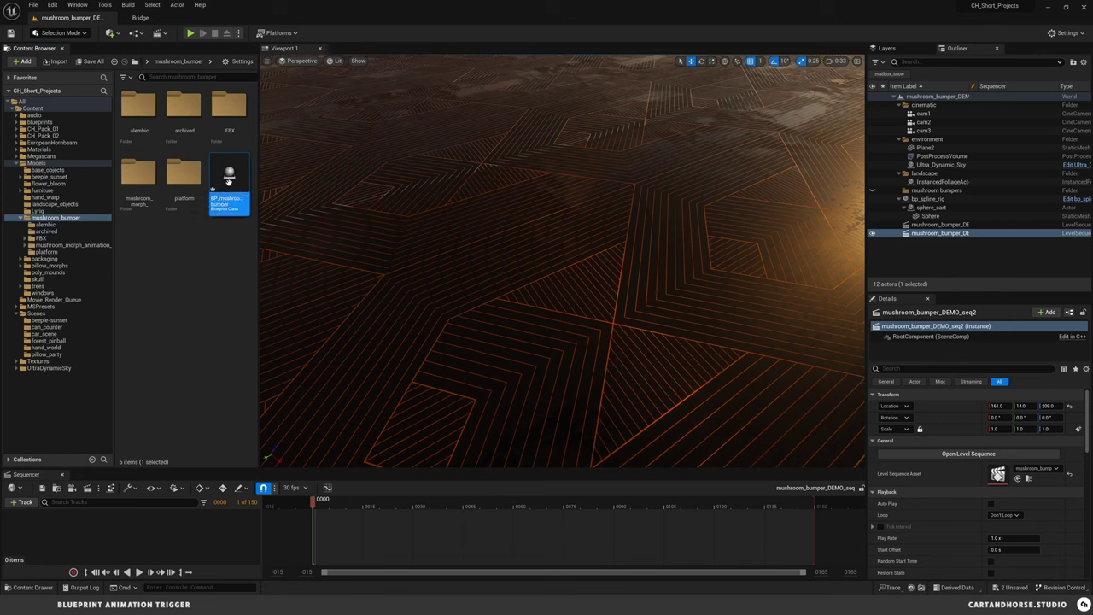
- Open BP_mushroom_bumper and add all the static meshes from the FBX folder to it as components
double_click(229, 181)
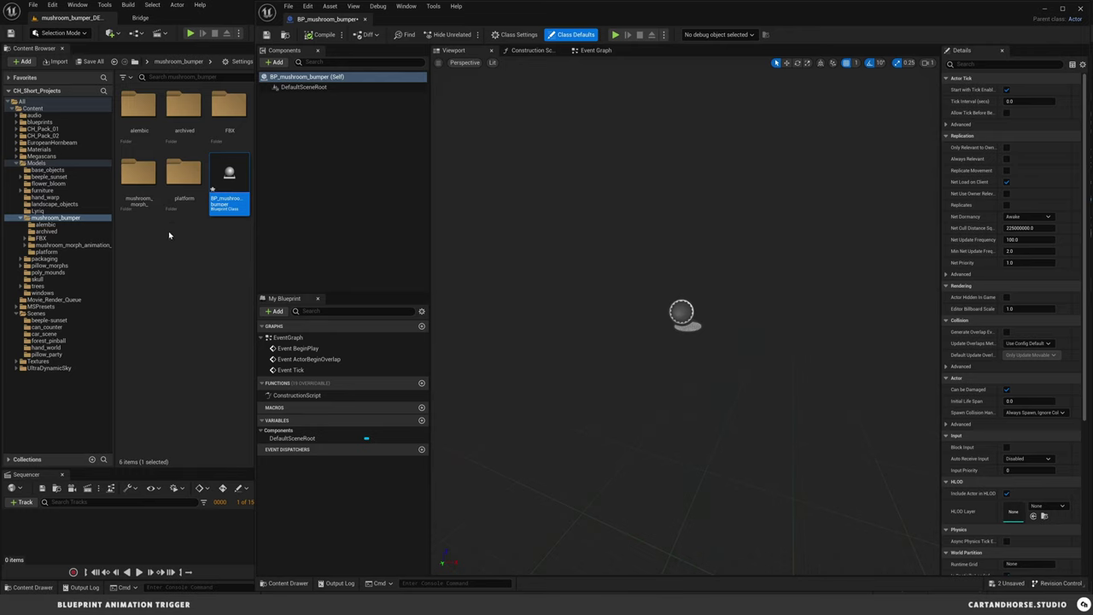
double_click(229, 106)
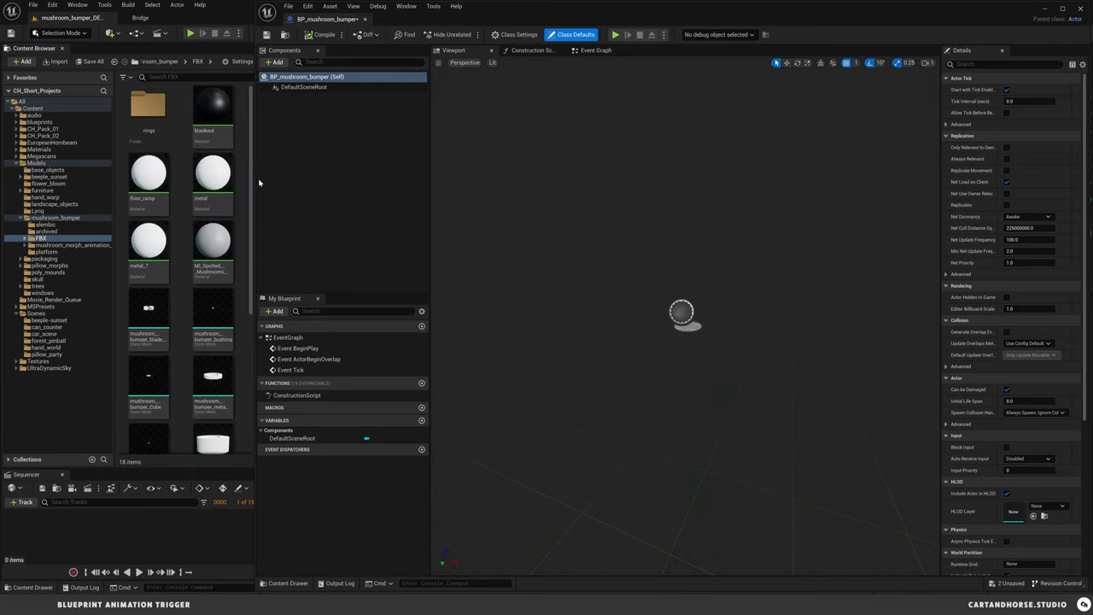
left_click(154, 338)
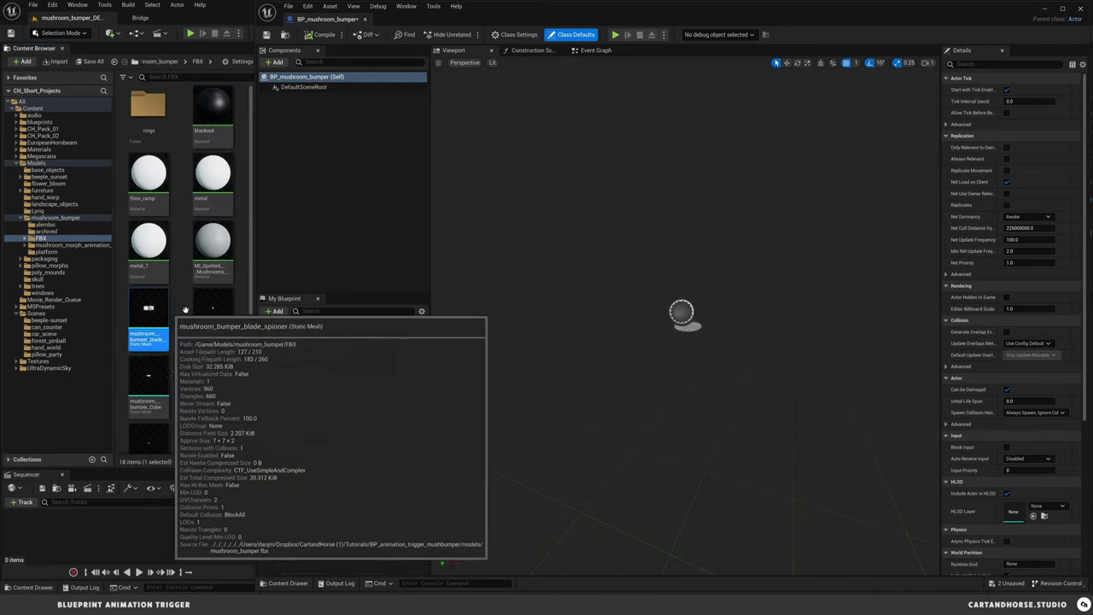
scroll(196, 358, "down", 4)
left_click(214, 413, "shift")
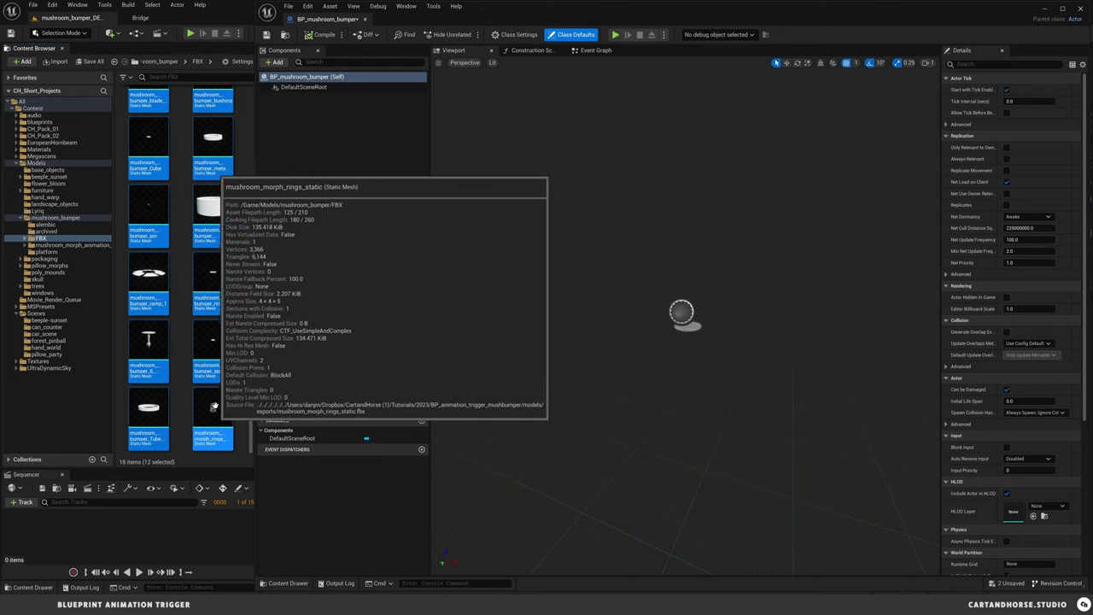
left_click_drag(213, 413, 314, 88)
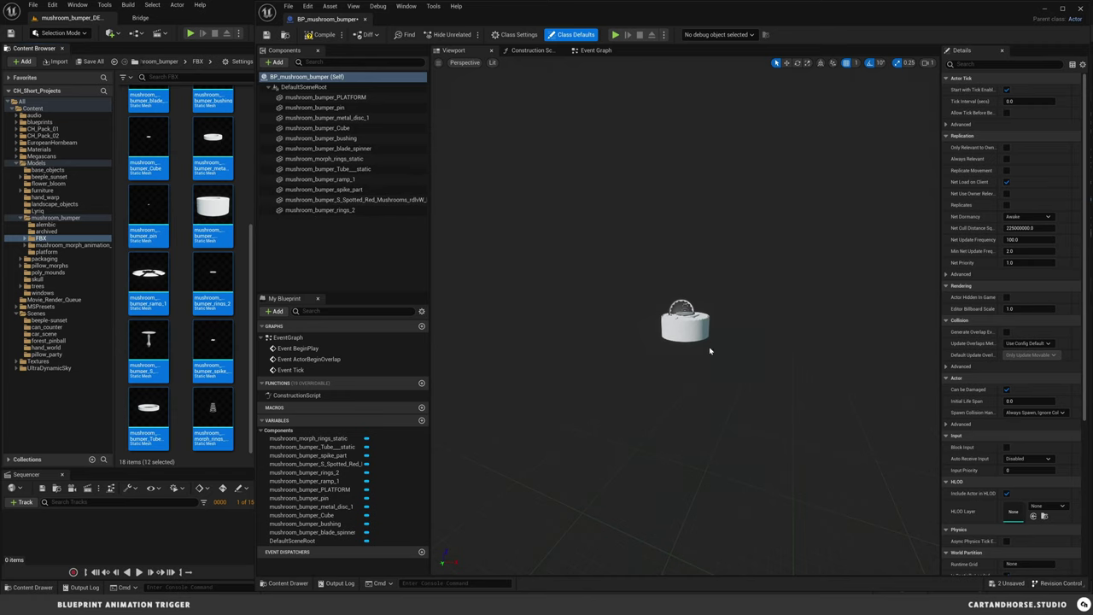
- Hide the spotted red mushroom component to expose the parts underneath it
right_click_drag(709, 351, 768, 345)
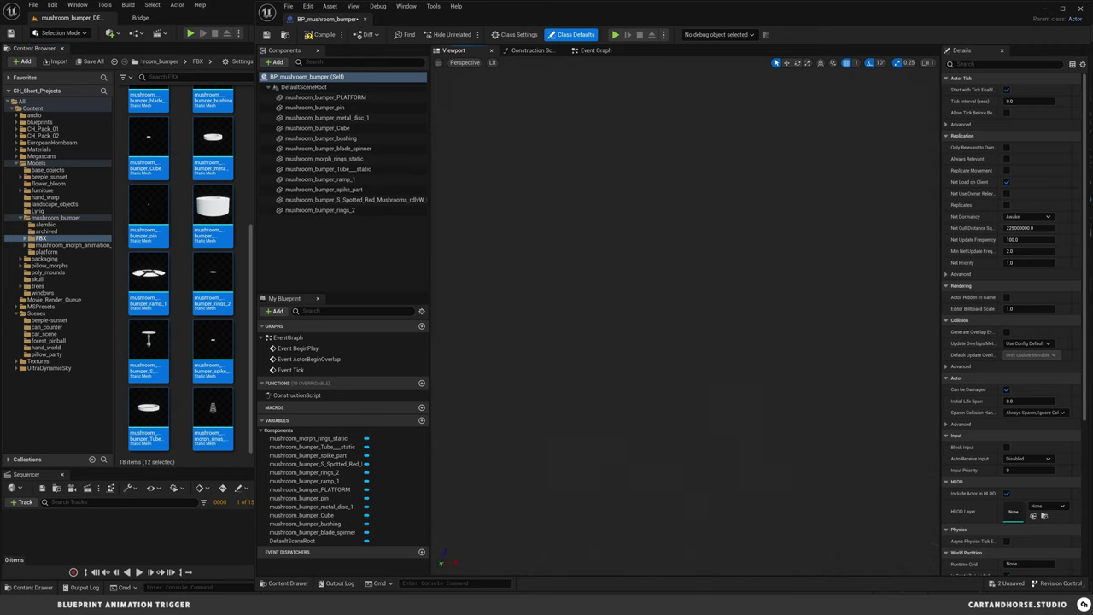
key("f")
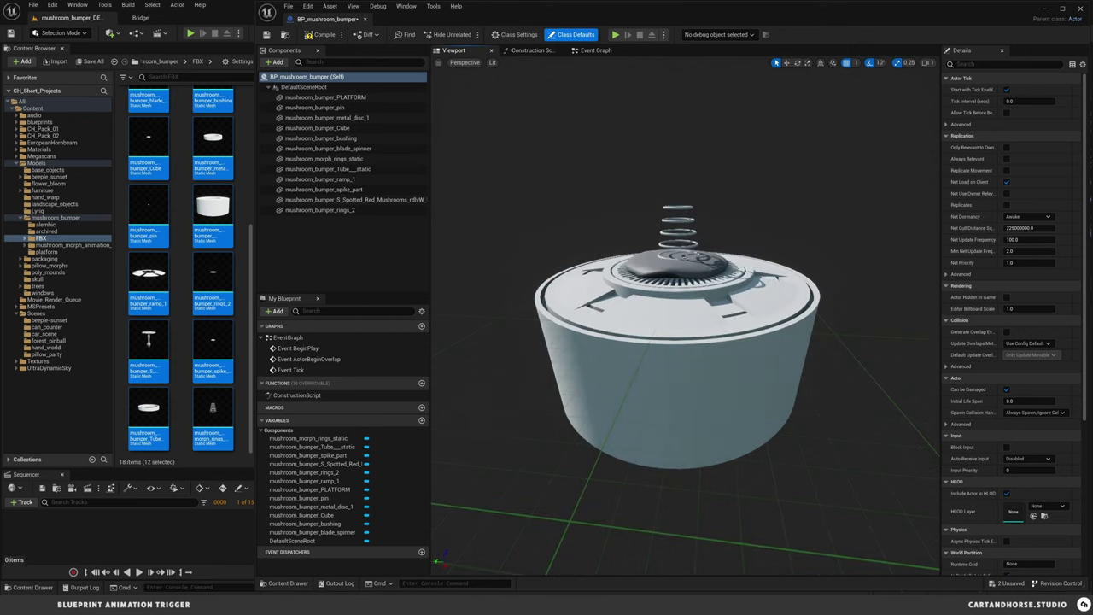
left_click(694, 271)
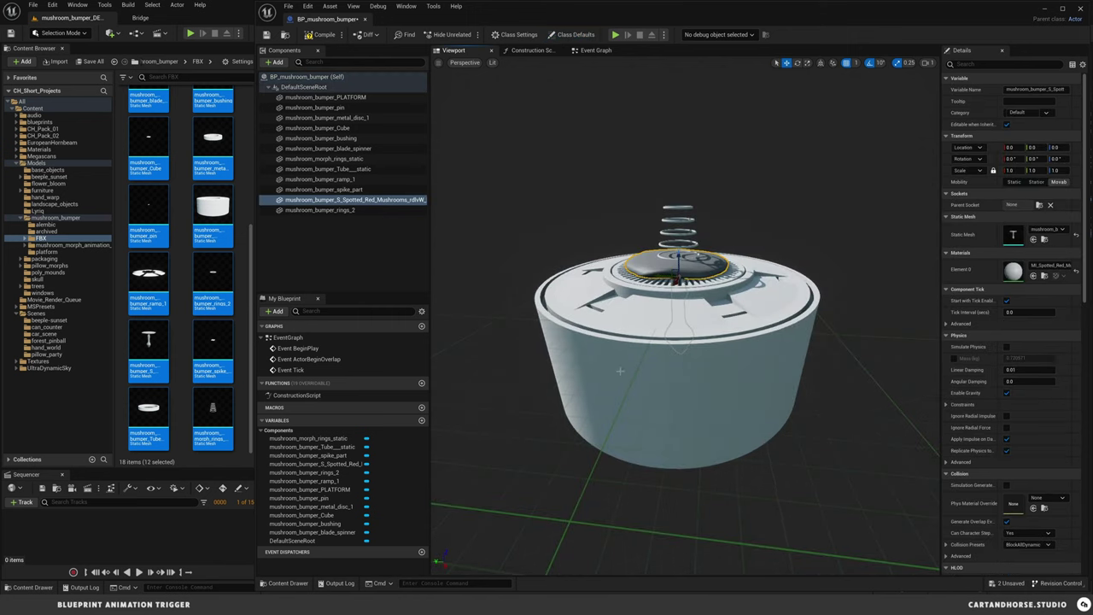
mouse_move(681, 255)
right_mouse_down()
mouse_move(705, 272)
mouse_move(680, 256)
right_mouse_up()
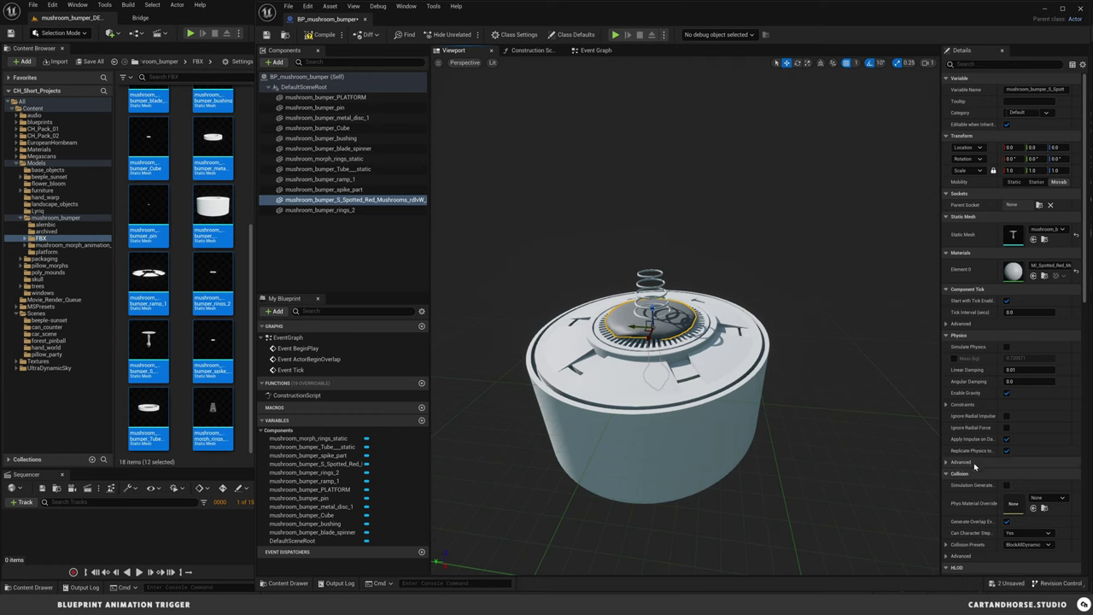
left_click(974, 64)
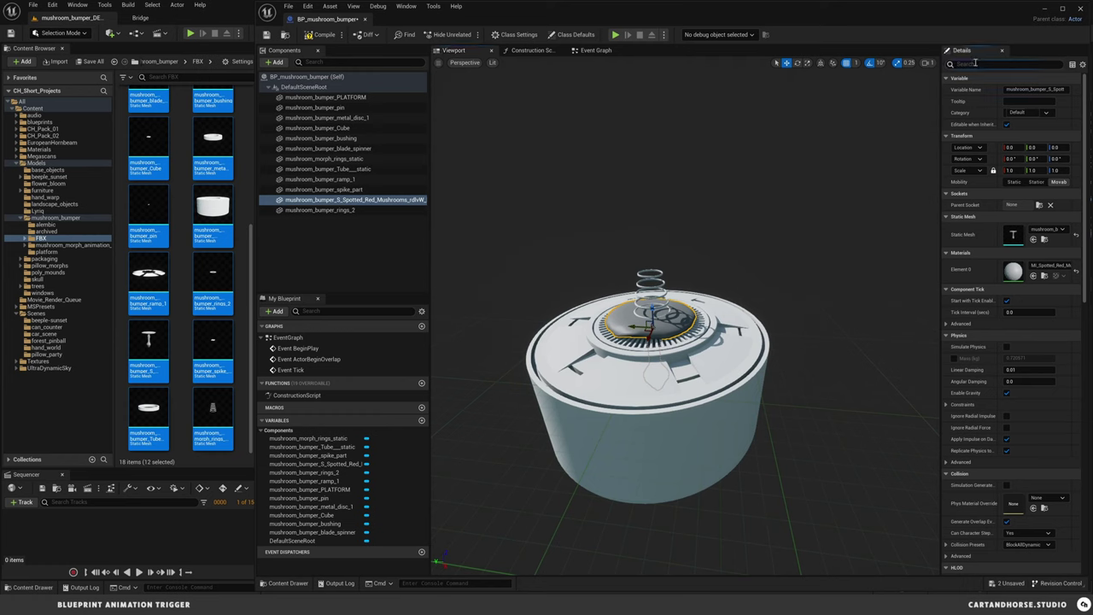
type("vis")
left_click(1007, 125)
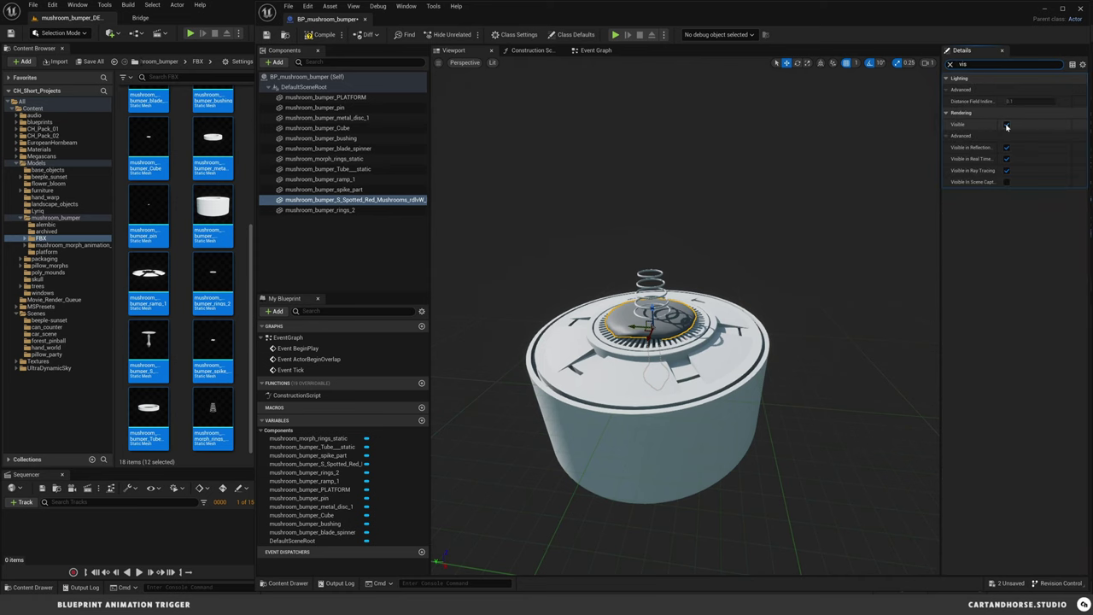
- Scale DefaultSceneRoot uniformly to 10
left_click_drag(771, 281, 771, 320)
key("Return")
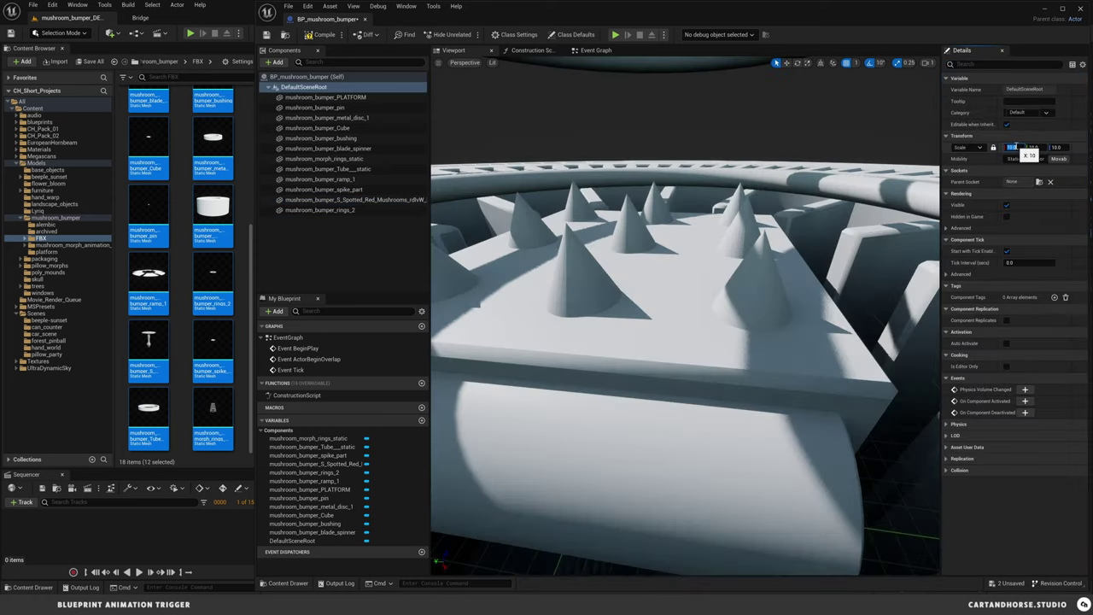
- Delete the spike_part, Cube, bushing and pin components from the centre of the bumper
left_click_drag(664, 102, 664, 171)
right_click_drag(636, 260, 636, 342)
mouse_move(644, 289)
left_mouse_down("alt")
mouse_move(619, 282)
mouse_move(644, 288)
left_mouse_up("alt")
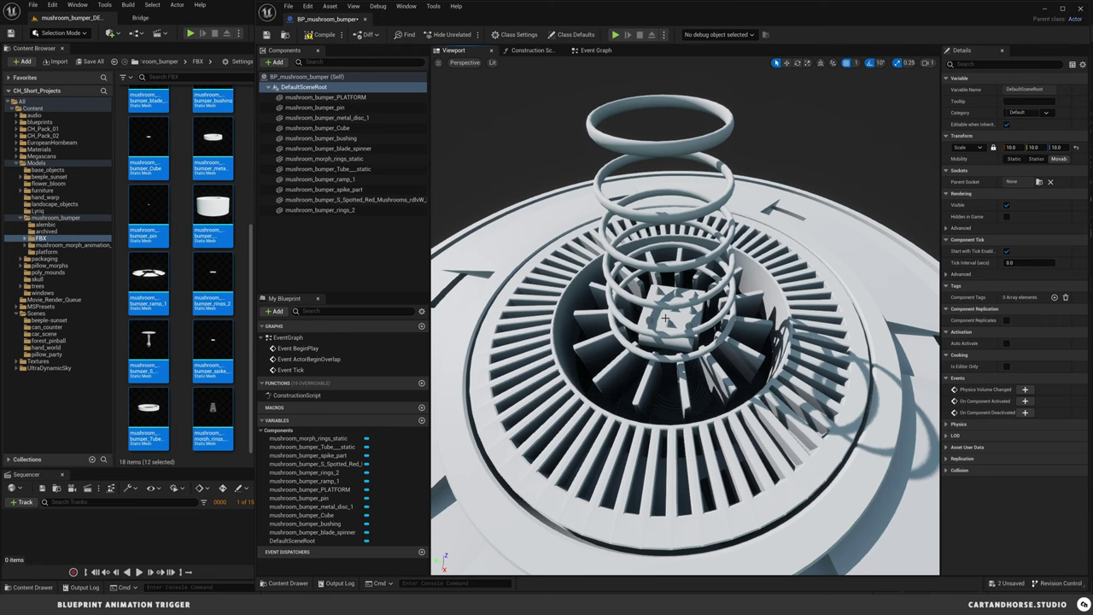
left_click(665, 318)
key("w")
key("Delete")
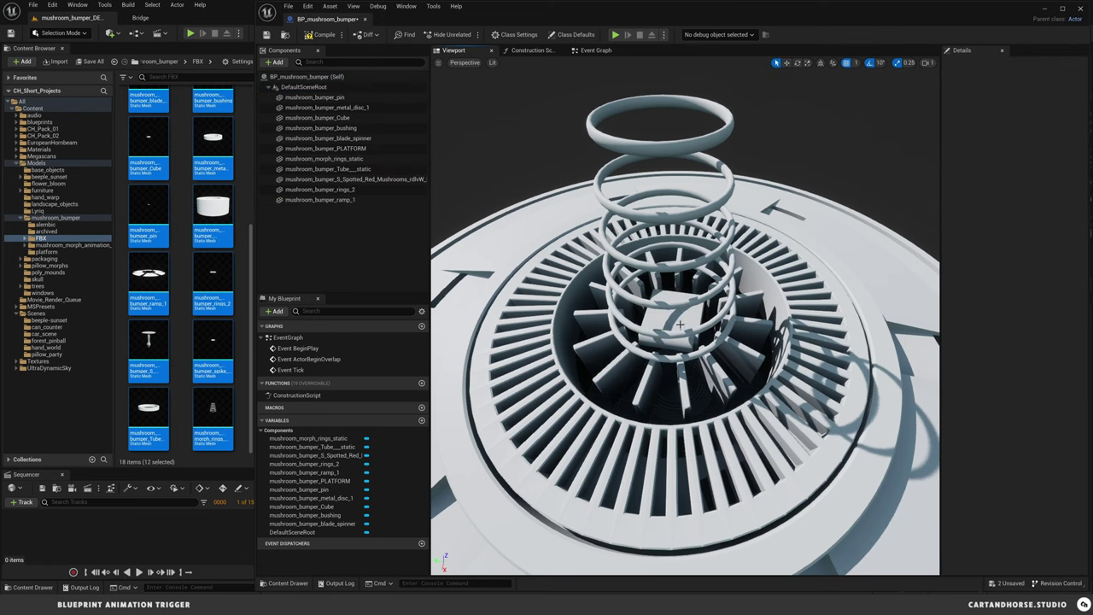
left_click(679, 348)
key("Delete")
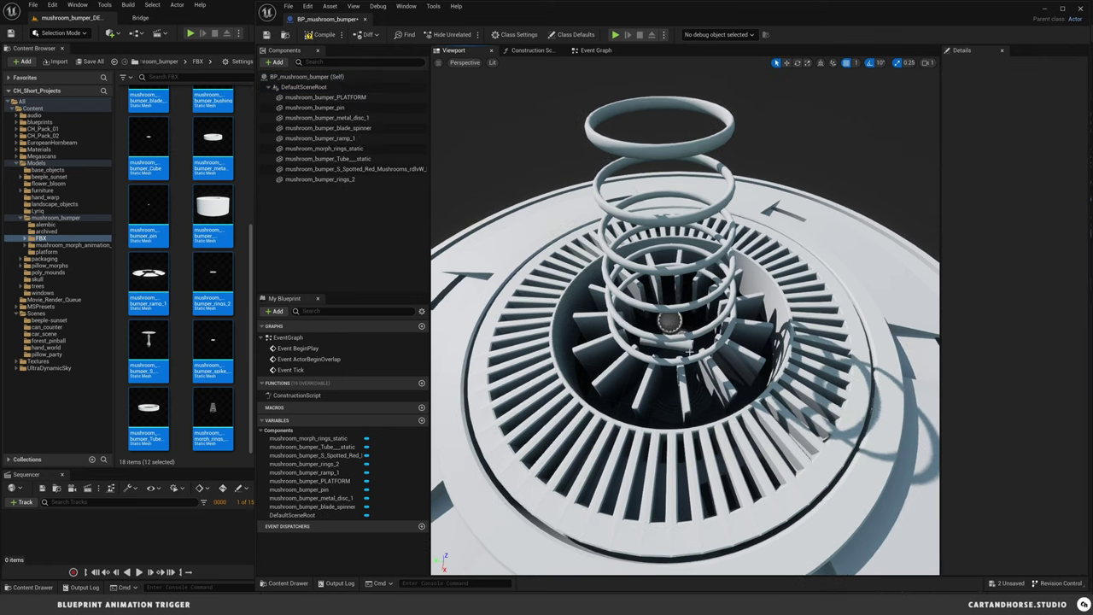
left_click(670, 344)
key("Delete")
- Make the spotted red mushroom component visible again
left_click_drag(699, 269, 698, 265, "alt")
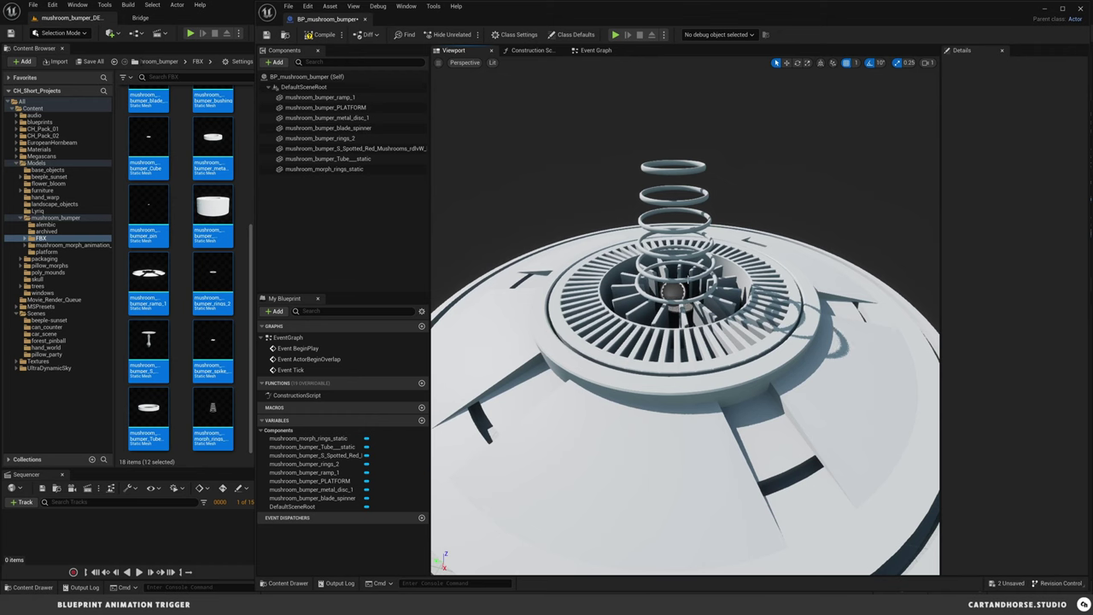
left_click(375, 148)
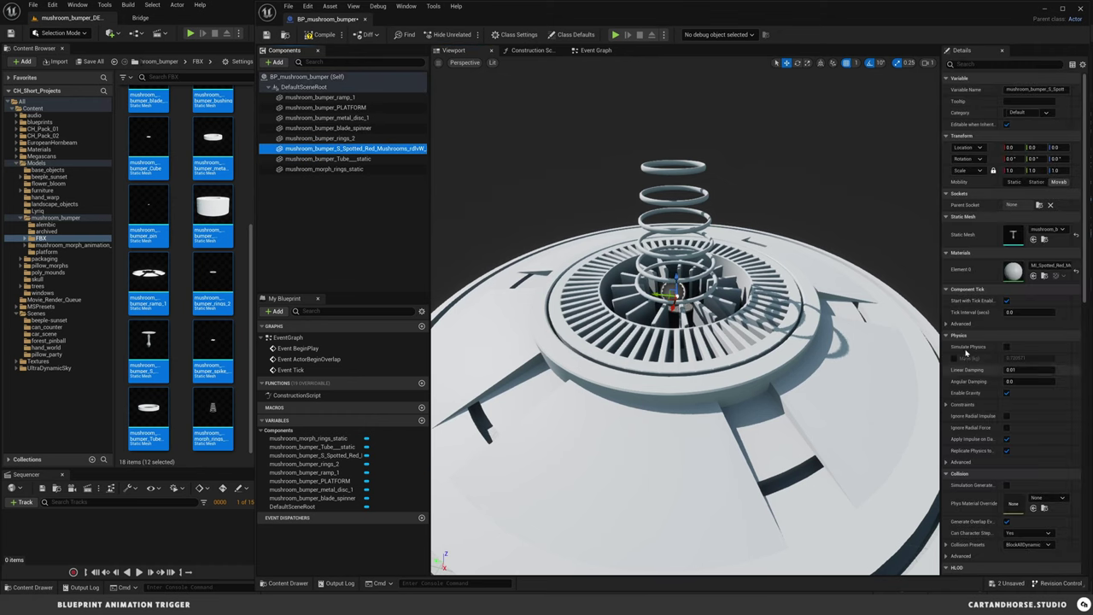
left_click(945, 336)
left_click(946, 347)
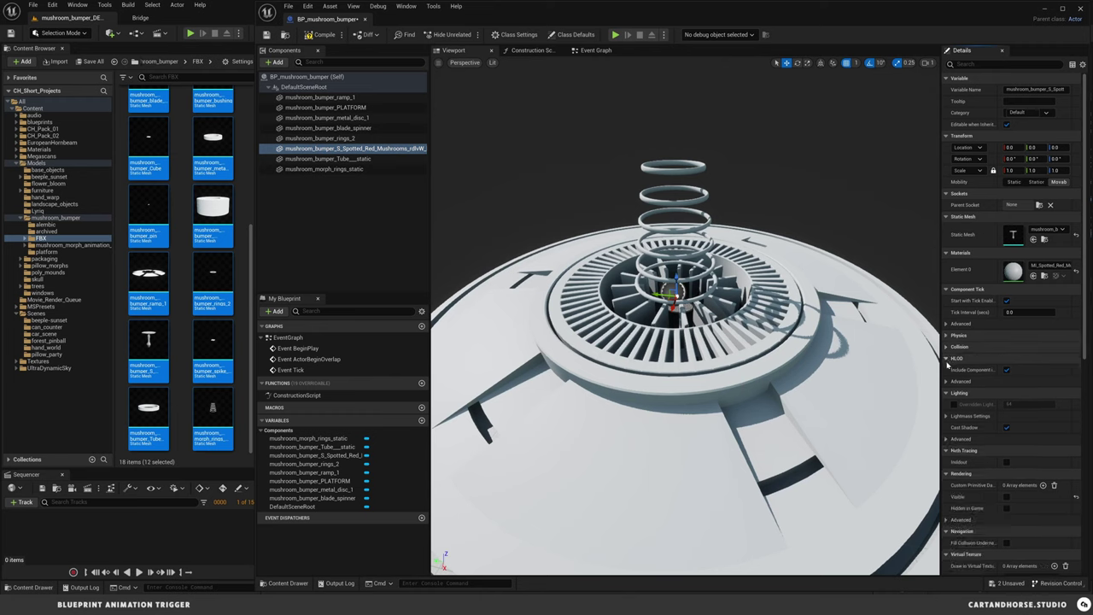
left_click(1006, 496)
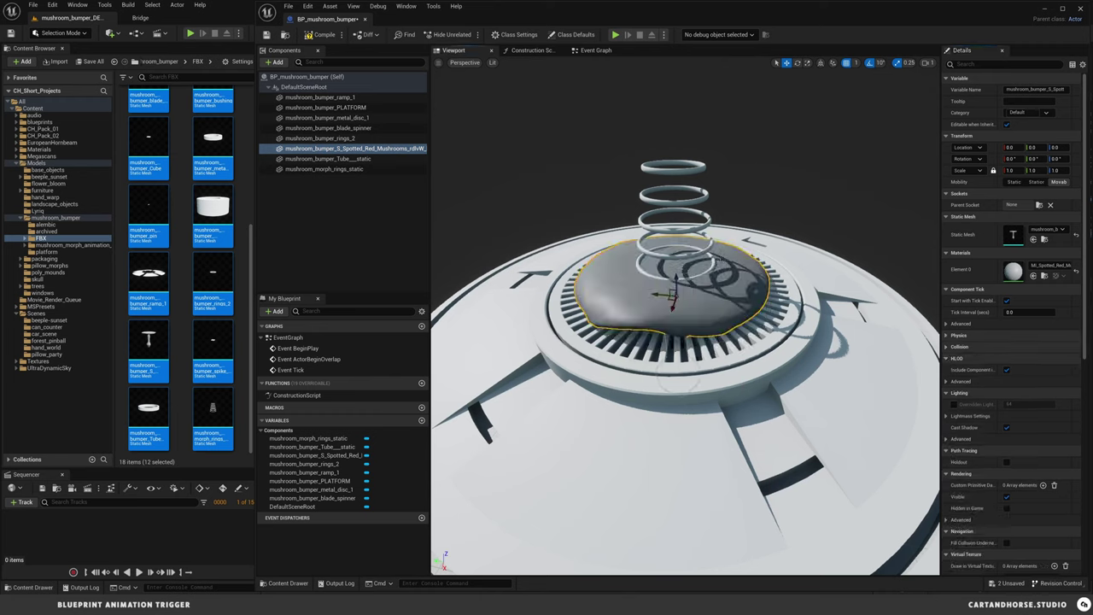
- Assign the MI_Scratched polypropylene material to the ramp and to the platform's Element 0, and the orange emissive rings material to the platform's Element 1
left_click(40, 149)
scroll(162, 290, "down", 8)
left_click(150, 293)
left_click(853, 410)
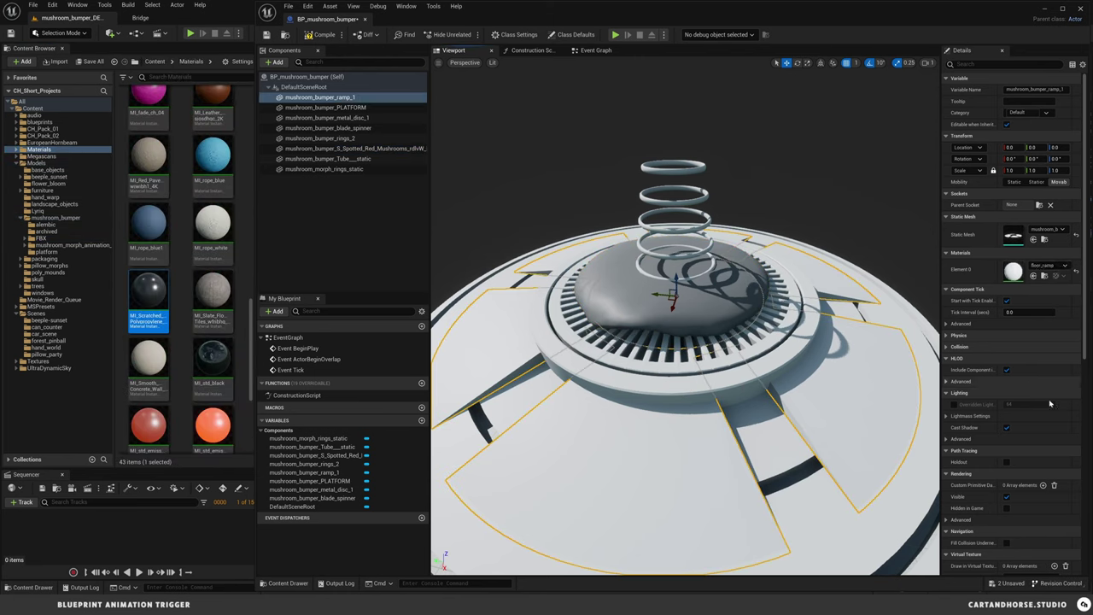
left_click(1033, 275)
left_click(807, 439)
left_click(1033, 275)
left_click(212, 427)
left_click(1033, 301)
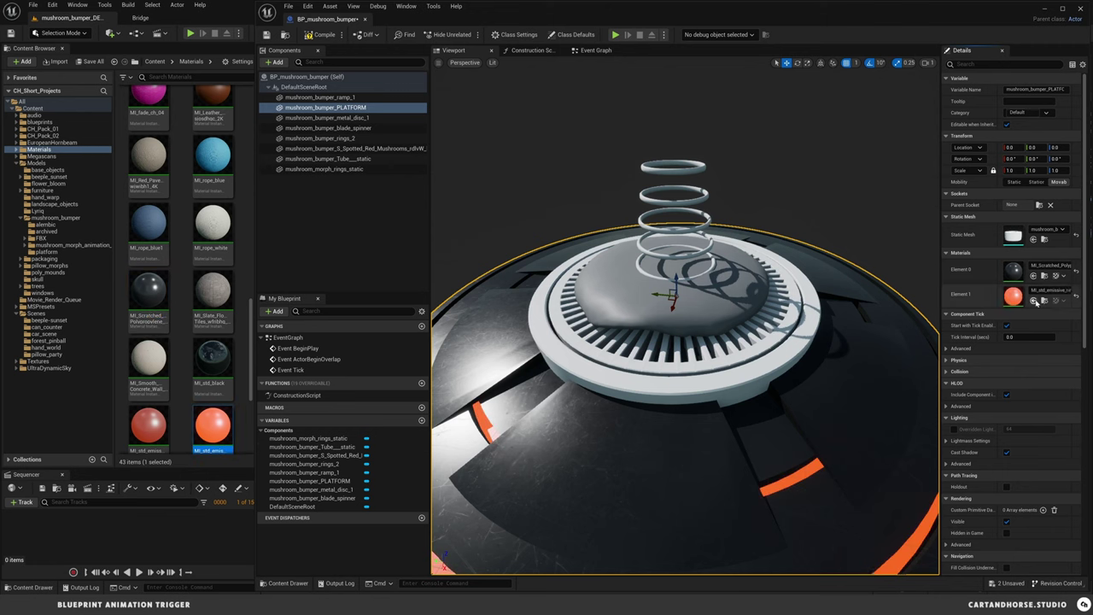
- Assign MI_chrome1 to the outer ring around the mushroom and to Element 1 of mushroom_bumper_metal_disc_1
scroll(184, 282, "up", 4)
left_click(212, 294)
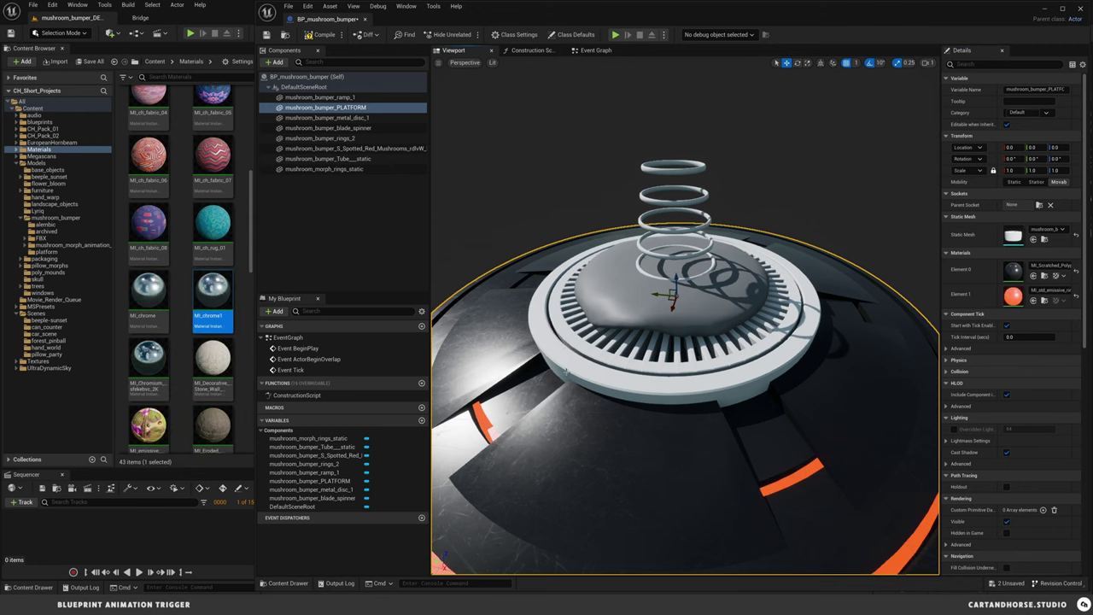
left_click(566, 371)
left_click(1033, 276)
left_click(768, 332)
left_click(1033, 301)
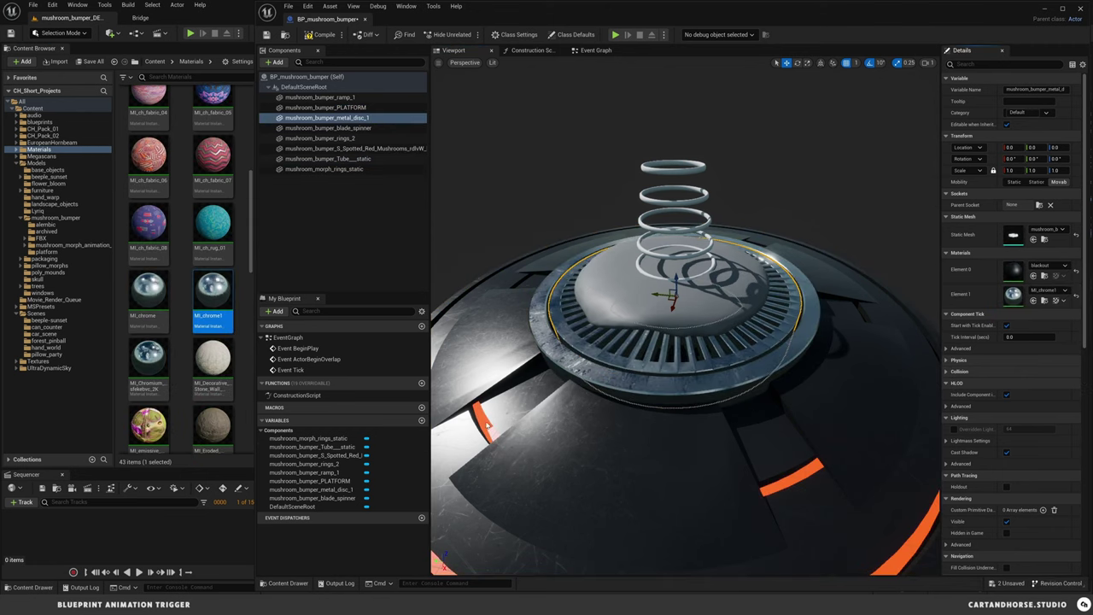
- Locate the platform's orange emissive material and assign it to the mushroom_morph_rings_static component
left_click(487, 425)
left_click(1044, 301)
left_click(708, 226)
left_click(1033, 276)
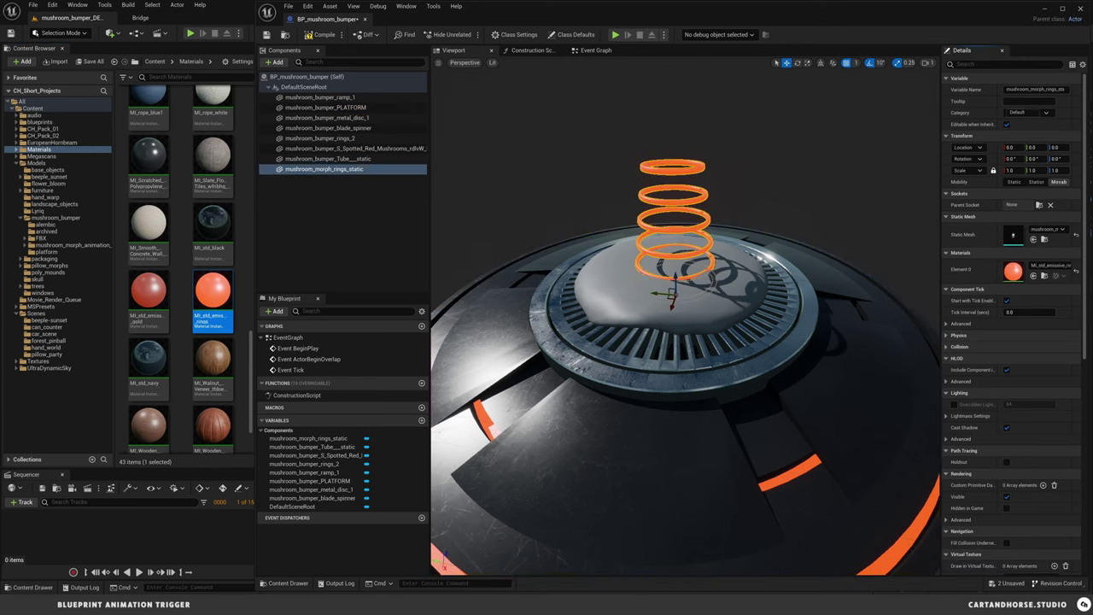
- Lift the spotted mushroom clear of the platform and assign MI_chrome1 to the mushroom_bumper_blade_spinner component
left_click_drag(683, 358, 712, 342, "alt")
left_click(721, 318)
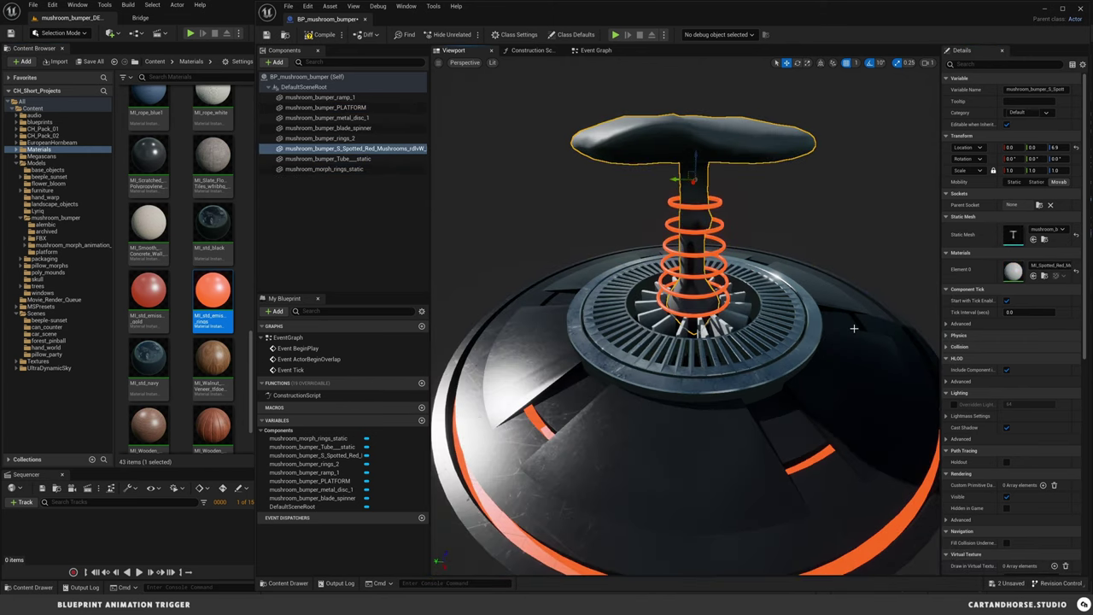
left_click(327, 127)
scroll(184, 281, "down", 5)
left_click(213, 295)
left_click(1033, 276)
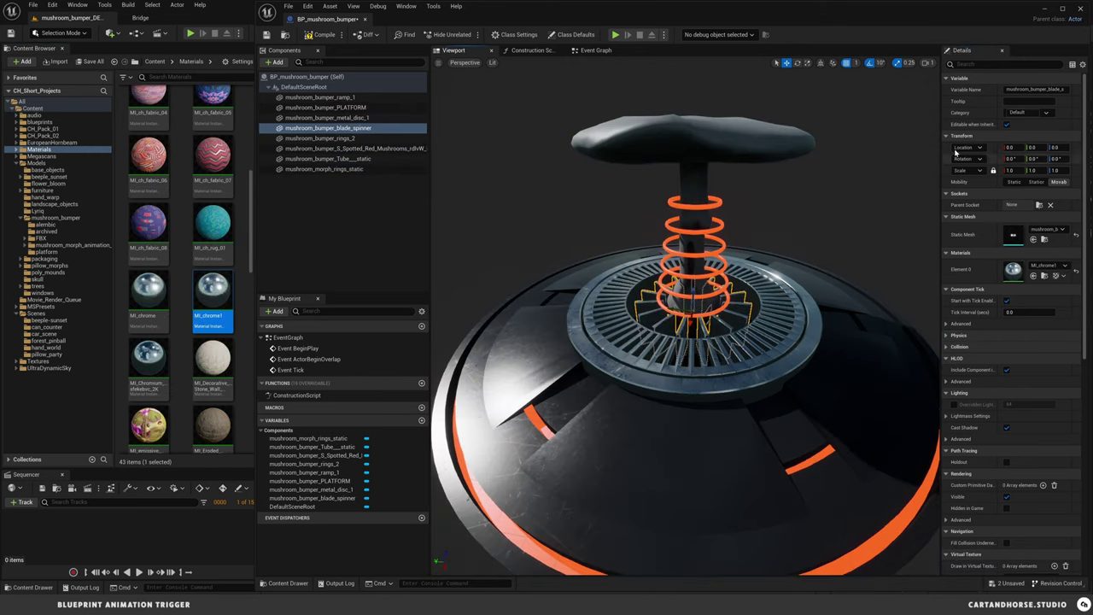
- Reset the spotted mushroom's location and assign it the mushroom material from the mushroom_bumpers materials folder
left_click(781, 143)
left_click(1075, 149)
scroll(247, 137, "up", 6)
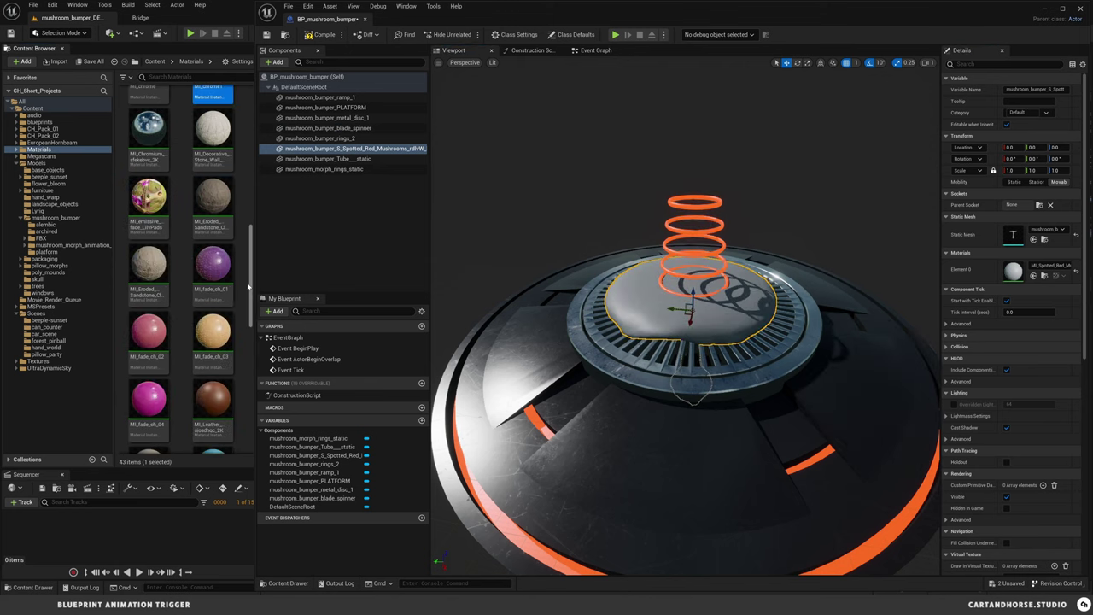
double_click(149, 174)
left_click(183, 111)
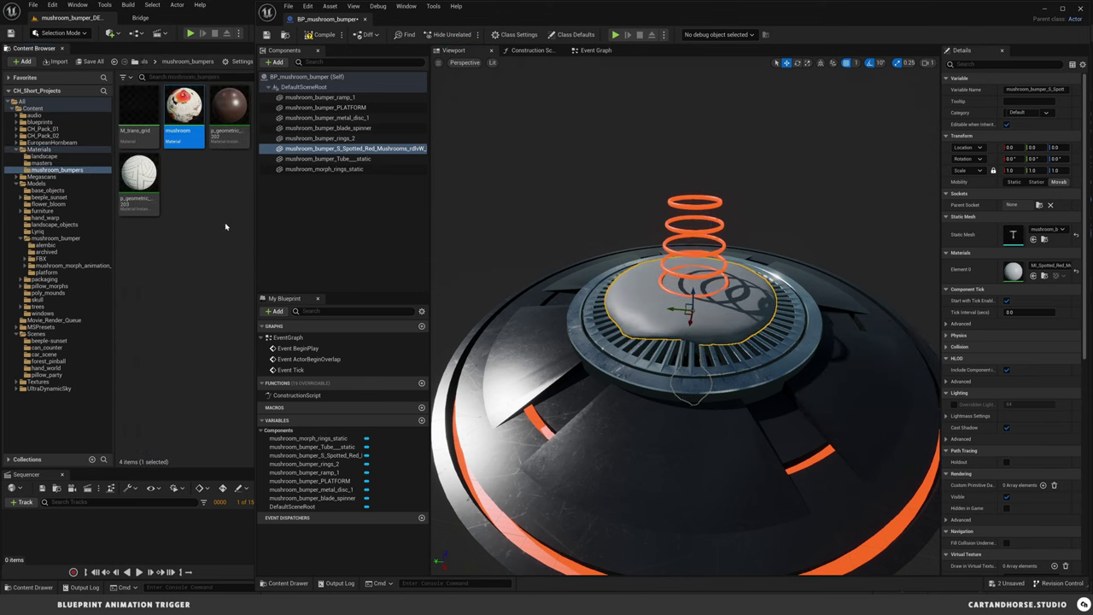
left_click(1033, 276)
- Return to the mushroom_bumper model folder and clear the component selection in the blueprint
left_click(55, 238)
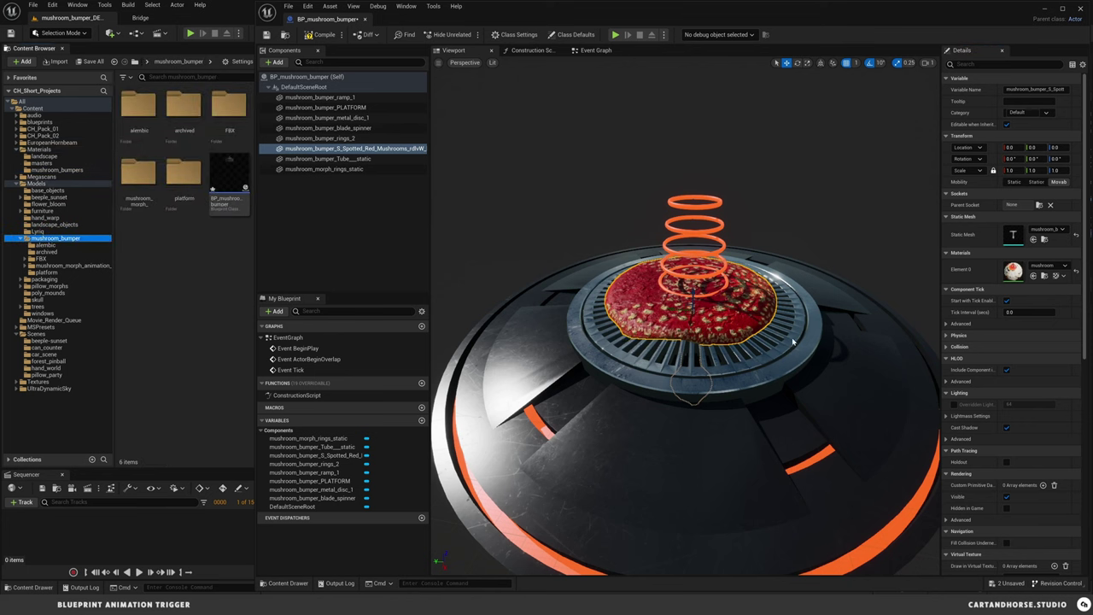
mouse_move(723, 325)
right_mouse_down()
mouse_move(748, 326)
mouse_move(723, 324)
right_mouse_up()
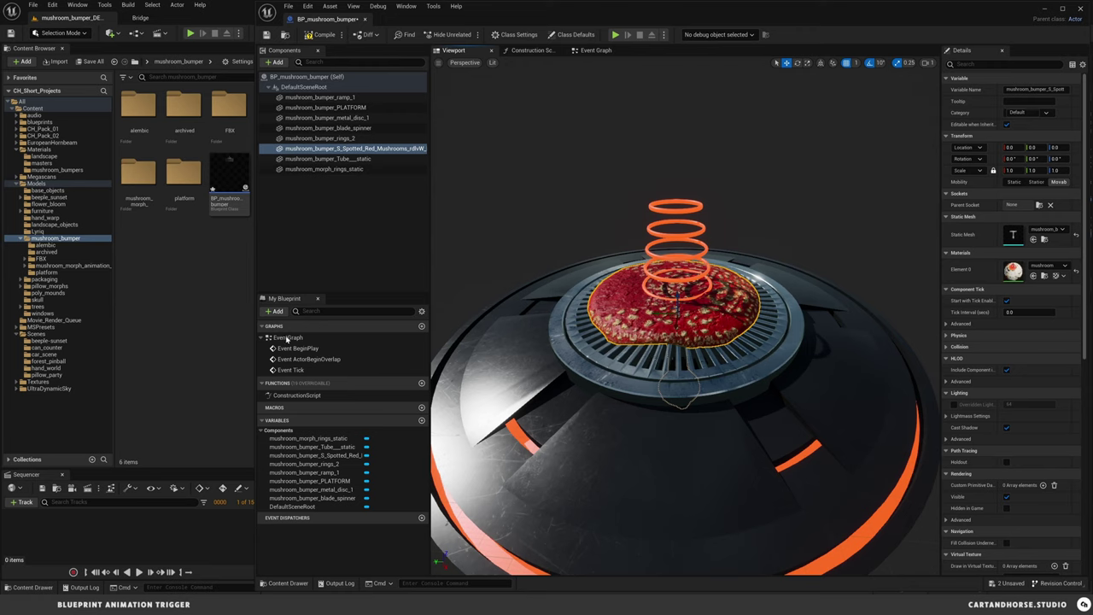
left_click(314, 228)
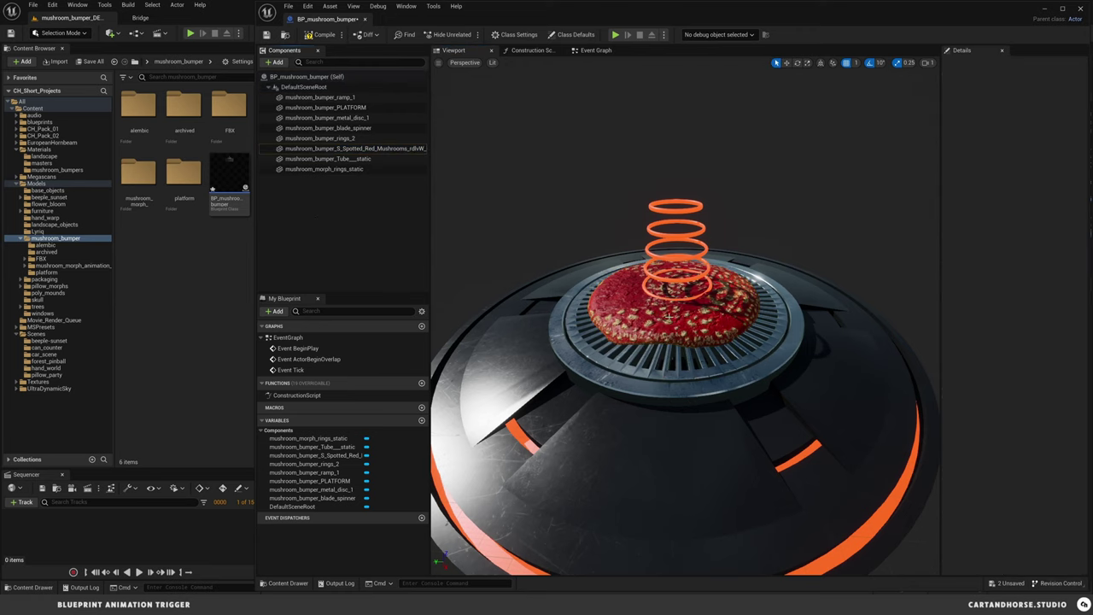
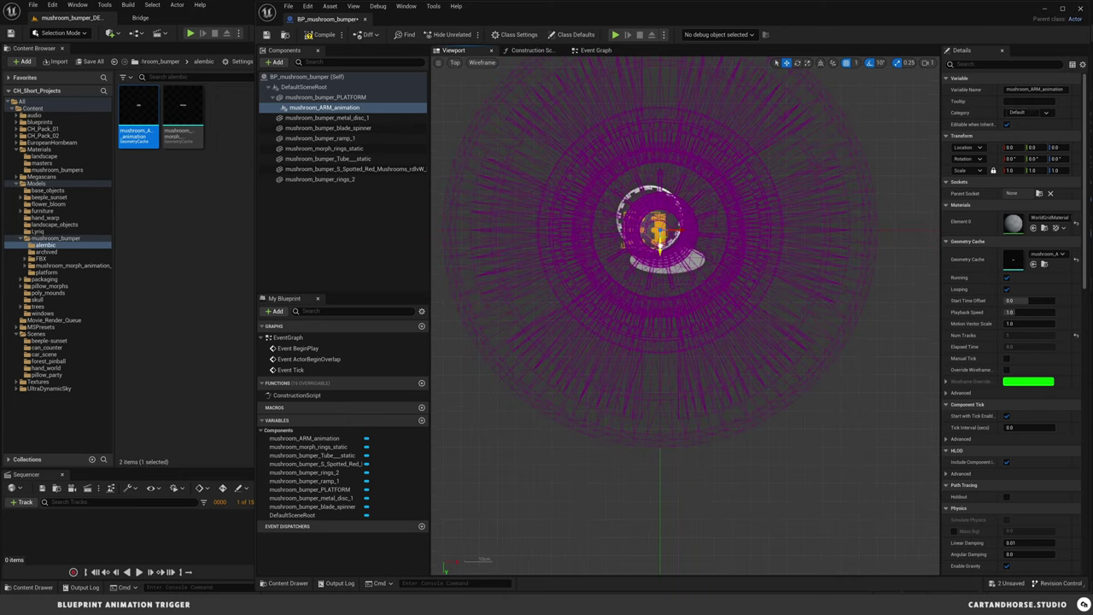
- Move mushroom_ARM_animation to about 6.8 on Y, rotate it about -90° around Z, and check its placement on the platform in perspective
left_click_drag(660, 246, 661, 322)
key("e")
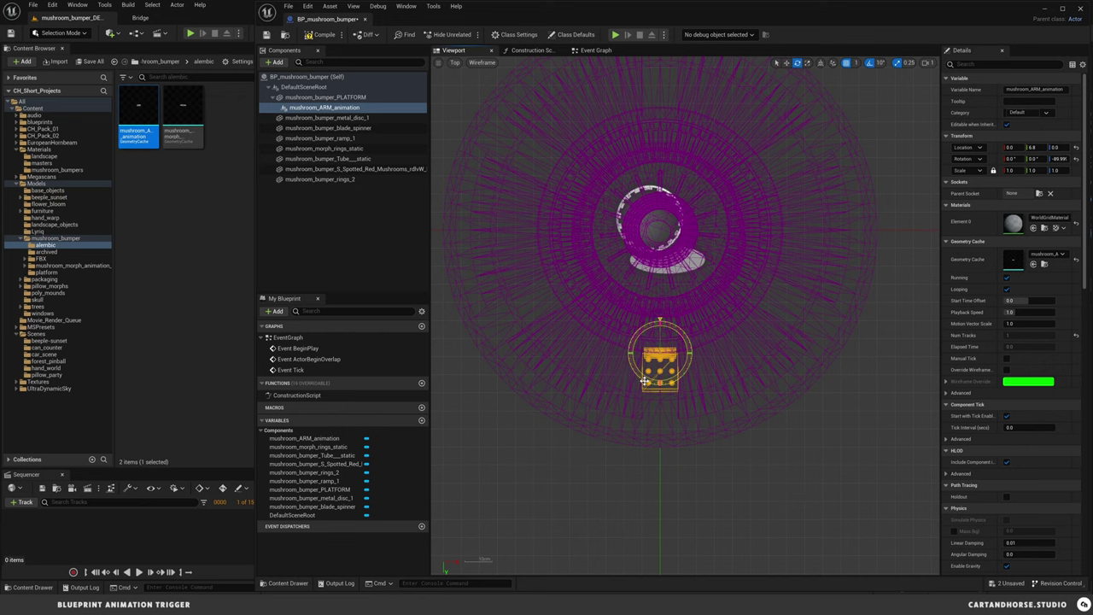
key("alt+g")
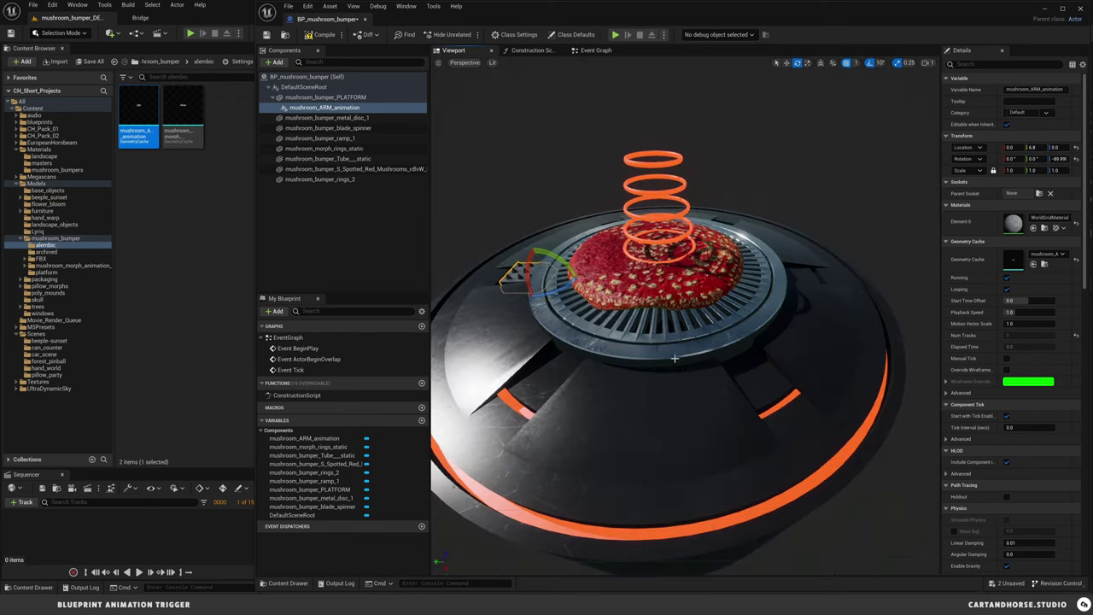
mouse_move(698, 327)
right_mouse_down()
mouse_move(606, 320)
mouse_move(699, 327)
right_mouse_up()
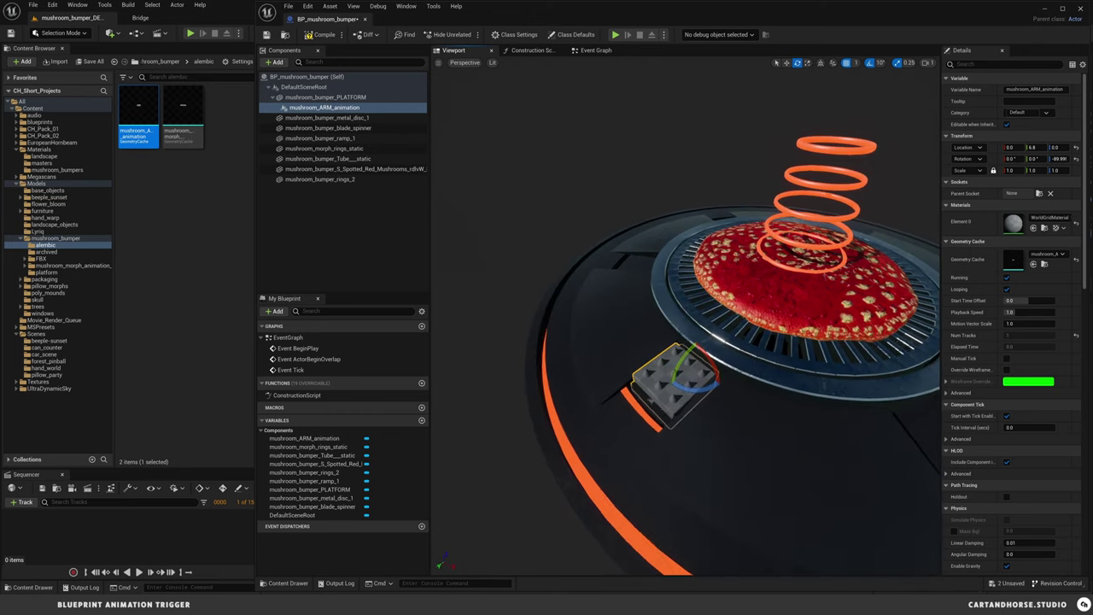
- Assign the metal disc's MI_chrome1 material to the mushroom_ARM_animation component
left_click(747, 336)
left_click(1043, 300)
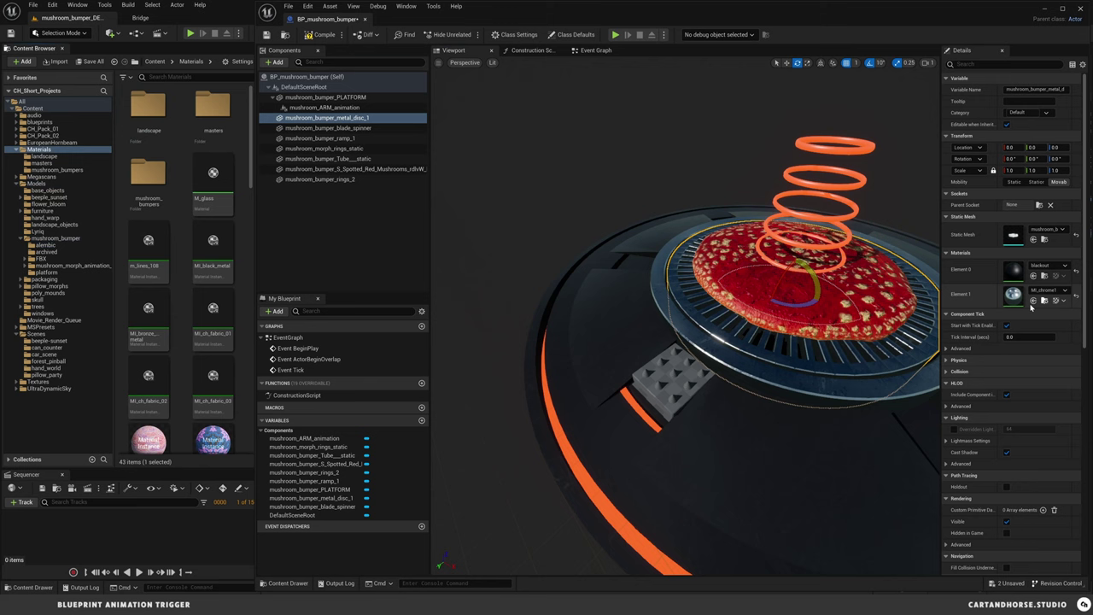
left_click(673, 378)
left_click(1043, 228)
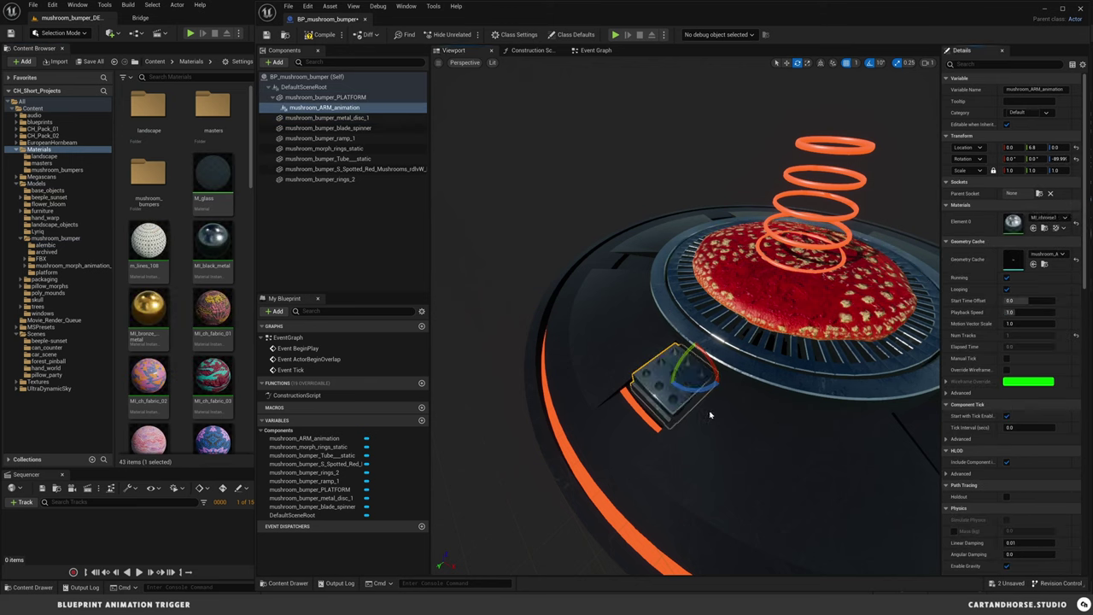
- Turn mushroom_ARM_animation by 180° to about -270° around Z and shift it outward along Y toward the orange slot
left_click_drag(685, 384, 832, 516)
left_click_drag(665, 381, 641, 409)
key("w")
key("f")
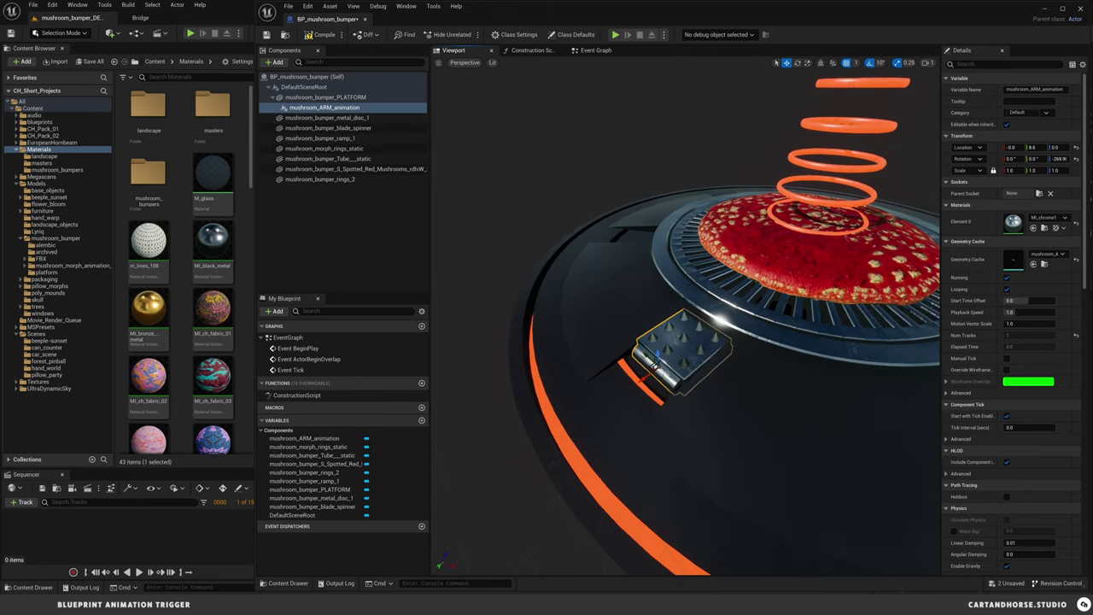
right_click_drag(640, 409, 653, 420)
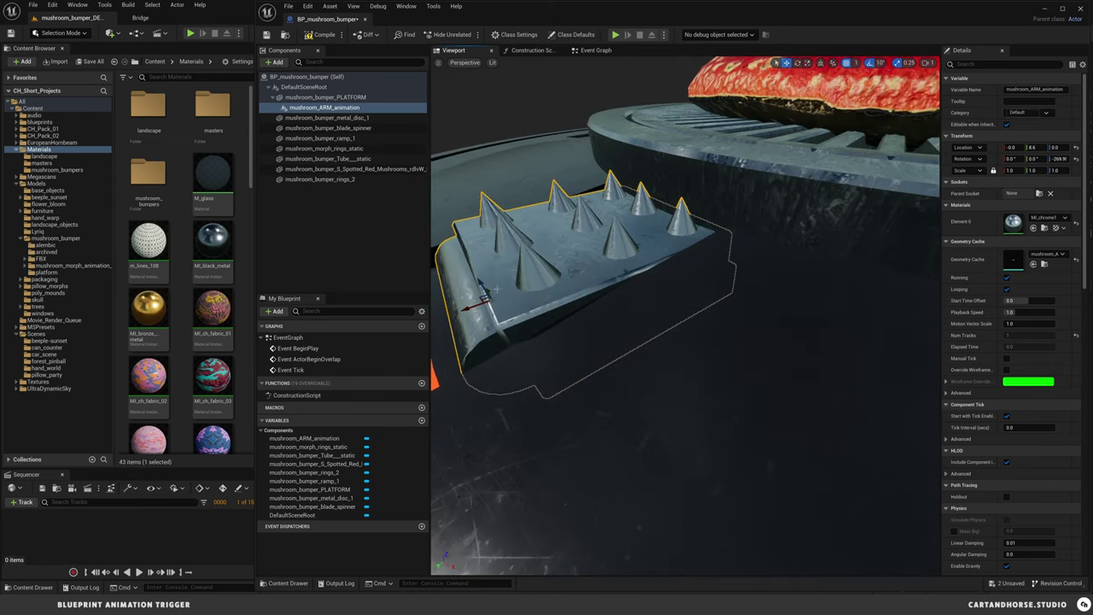
- Raise mushroom_ARM_animation to about 0.4 on Z and fine-tune its placement on the platform surface at the orange slot
left_click_drag(494, 288, 473, 233)
mouse_move(646, 268)
right_mouse_down()
mouse_move(611, 256)
mouse_move(634, 268)
mouse_move(648, 249)
mouse_move(645, 266)
right_mouse_up()
left_click_drag(646, 179, 648, 192)
right_click_drag(649, 248, 578, 314)
left_click_drag(637, 450, 623, 483)
right_click_drag(715, 319, 730, 258)
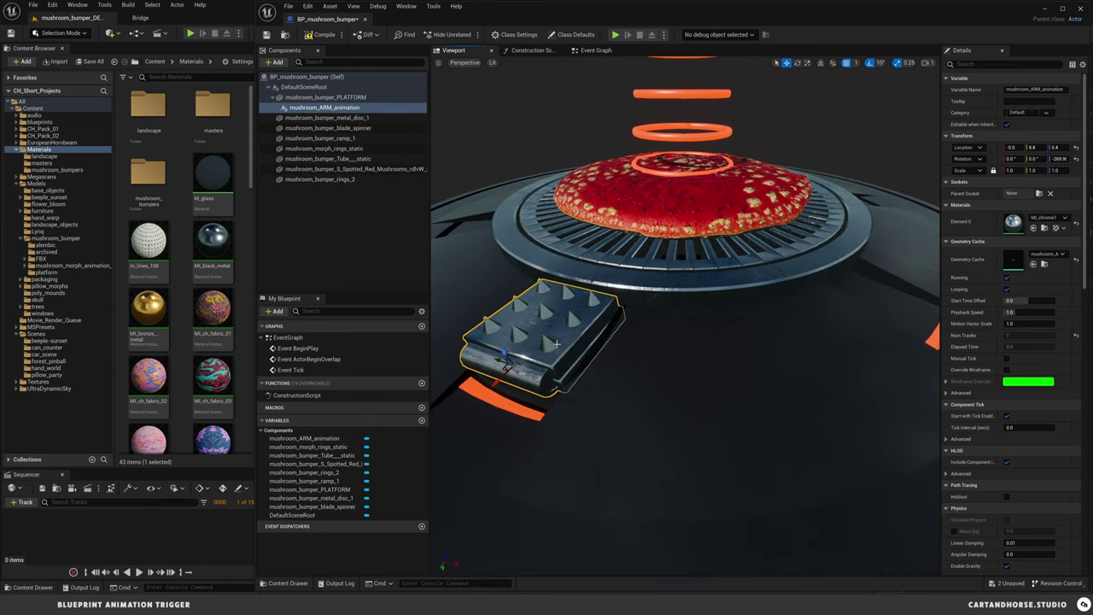
right_click_drag(599, 395, 599, 414)
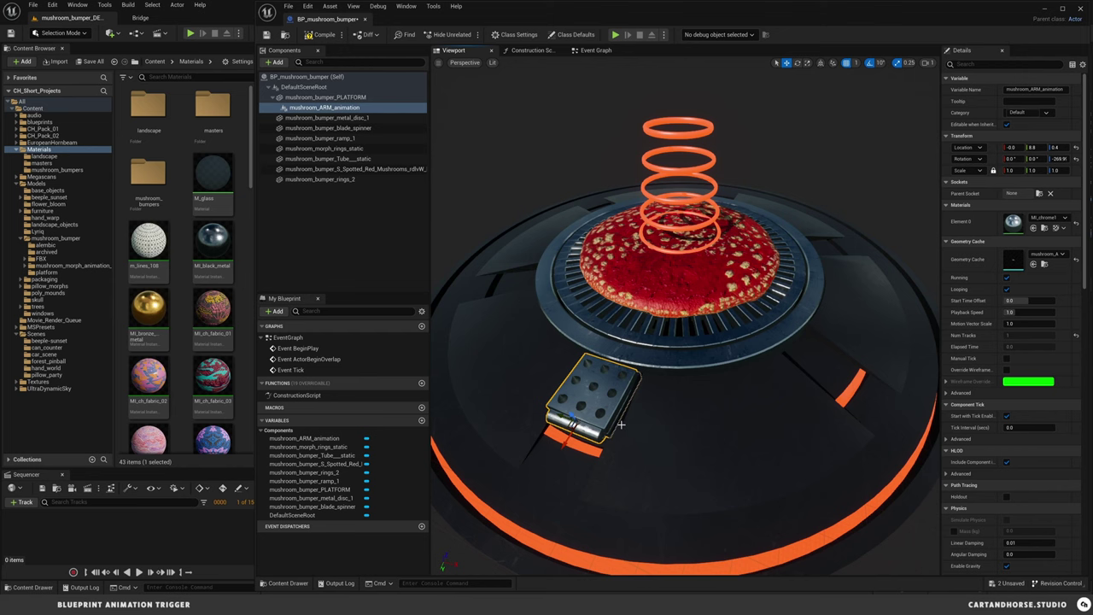
- Duplicate mushroom_ARM_animation, move the copy to the opposite side of the platform, and rotate it around Z
right_click_drag(621, 424, 618, 434)
key("ctrl+d")
key("Return")
left_click_drag(620, 425, 679, 224)
key("e")
left_click_drag(675, 240, 711, 225)
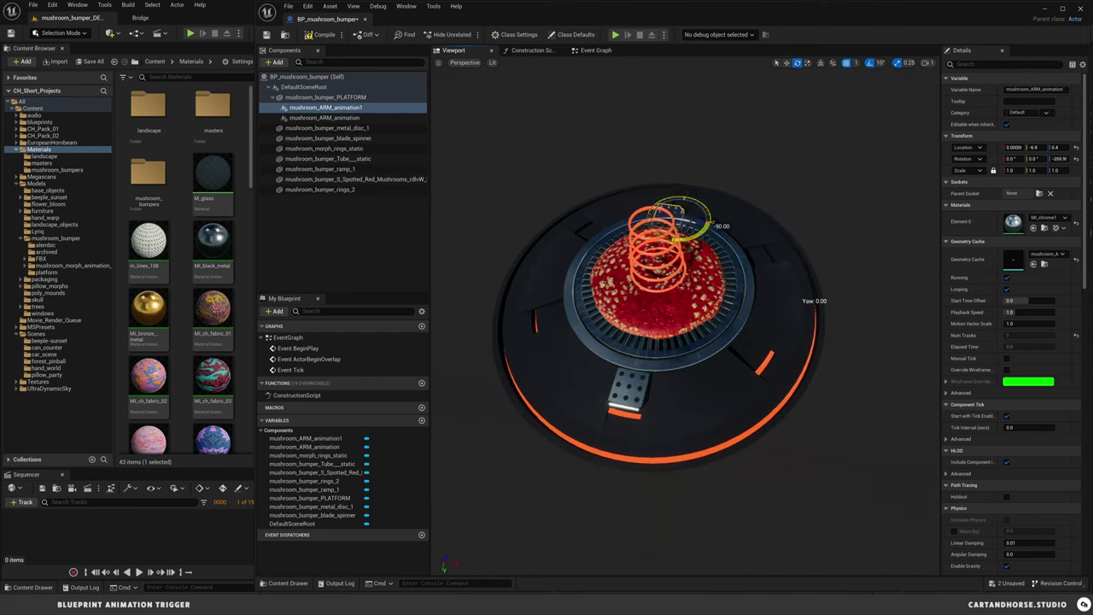
- In an overhead view, duplicate the arm again and fit the copy into another platform slot, rotated to face outward
right_click_drag(846, 261, 811, 271)
key("w")
key("alt+j")
left_click_drag(660, 91, 804, 139)
left_click(661, 88)
left_click(342, 108)
key("ctrl+d")
key("e")
left_click_drag(811, 114, 522, 151)
key("w")
- Duplicate the arm three more times and rotate each copy into a remaining slot, making six evenly spaced arms in total
left_click(353, 128)
key("ctrl+d")
key("e")
key("w")
left_click(299, 179)
key("ctrl+d")
key("e")
key("w")
left_click(389, 221)
key("ctrl+d")
key("e")
key("w")
key("alt+g")
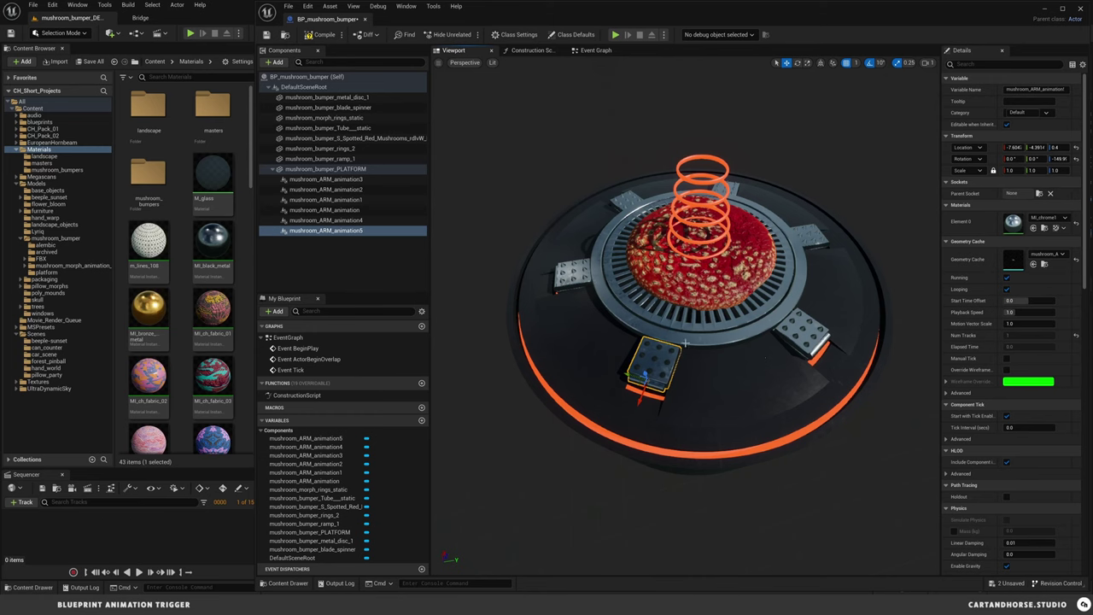
- Clear the component selection, then save and compile the BP_mushroom_bumper blueprint
right_click_drag(644, 386, 529, 362)
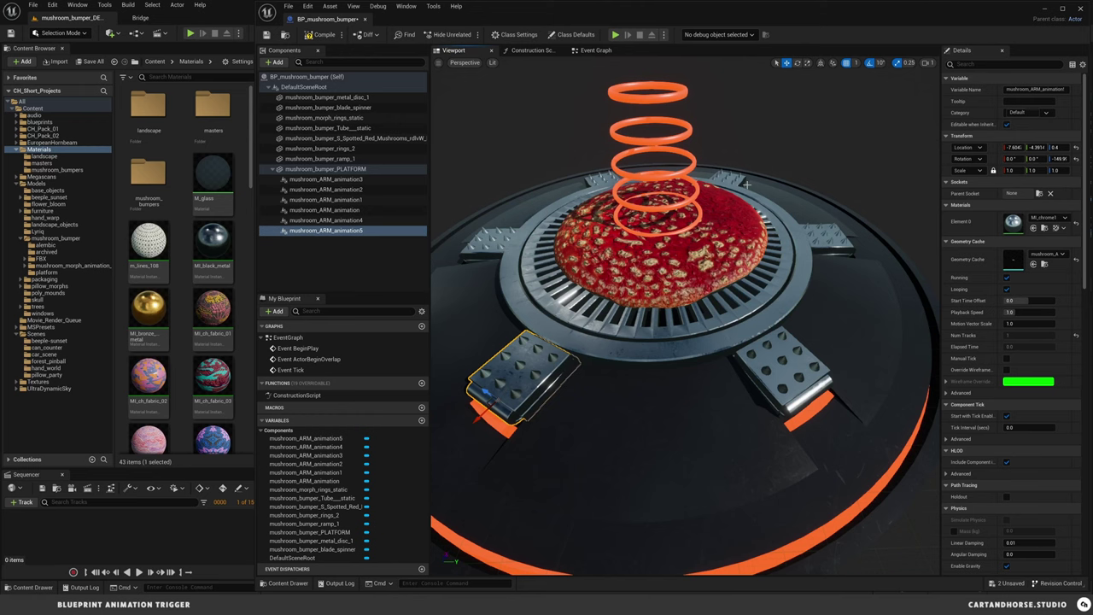
right_click_drag(731, 287, 689, 295)
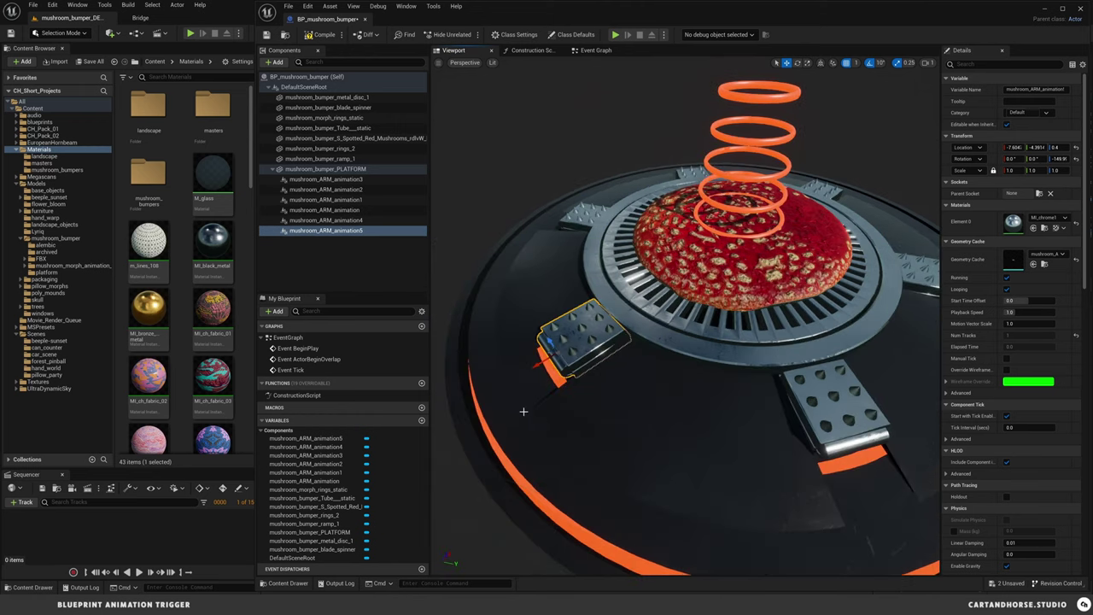
right_click_drag(689, 295, 715, 274)
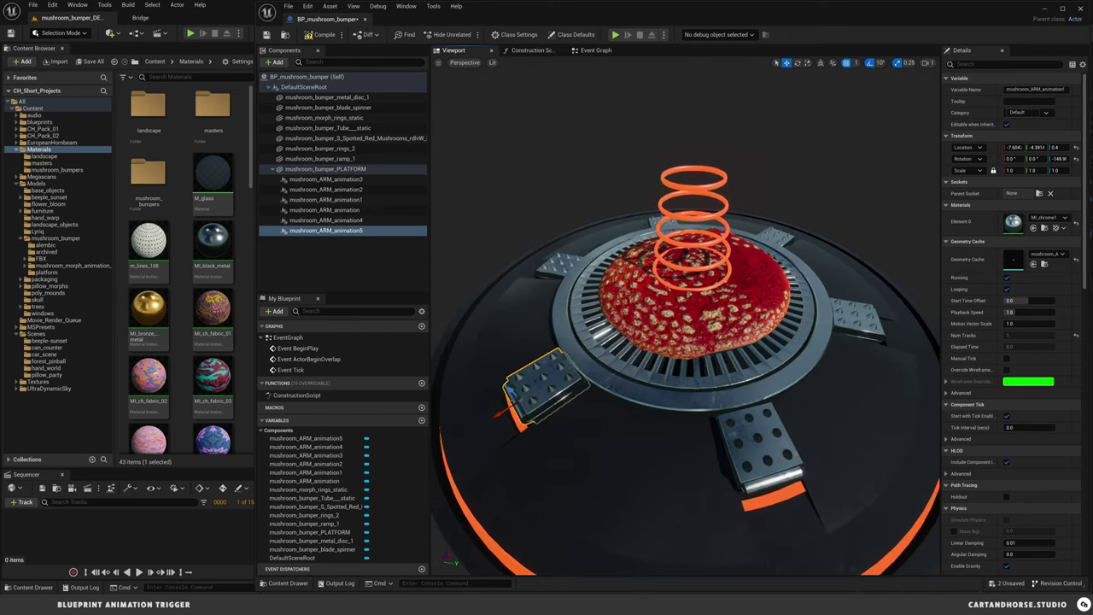
left_click(306, 260)
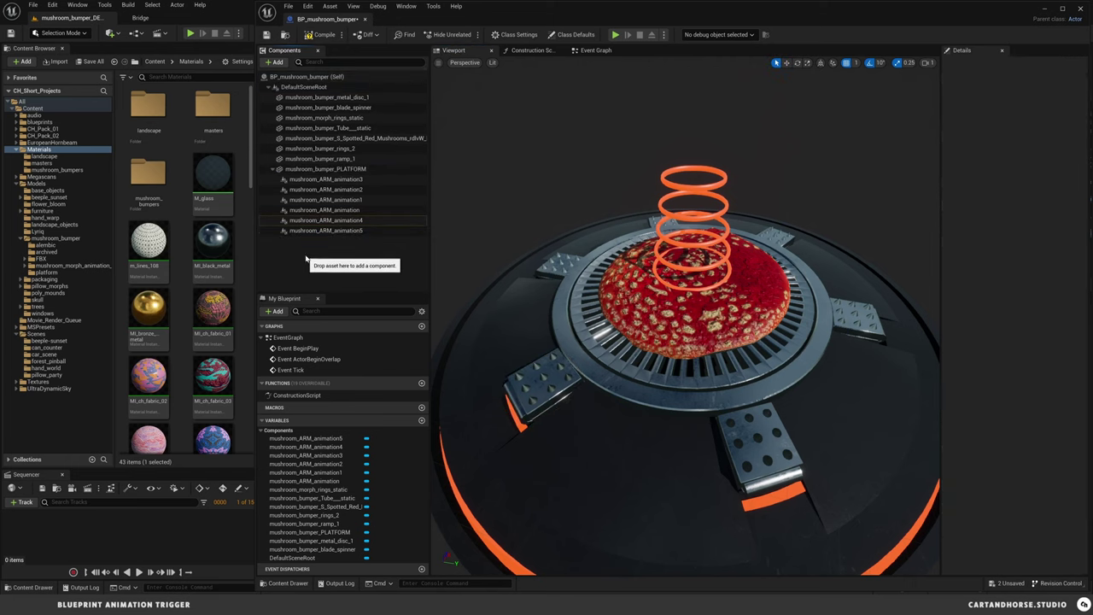
key("ctrl+s")
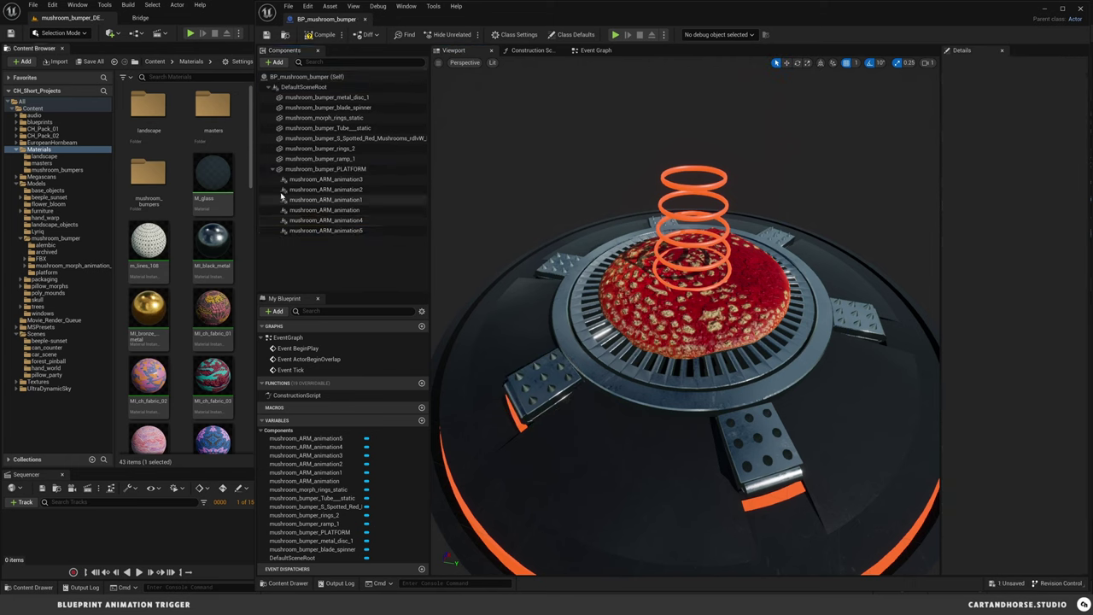
left_click(272, 169)
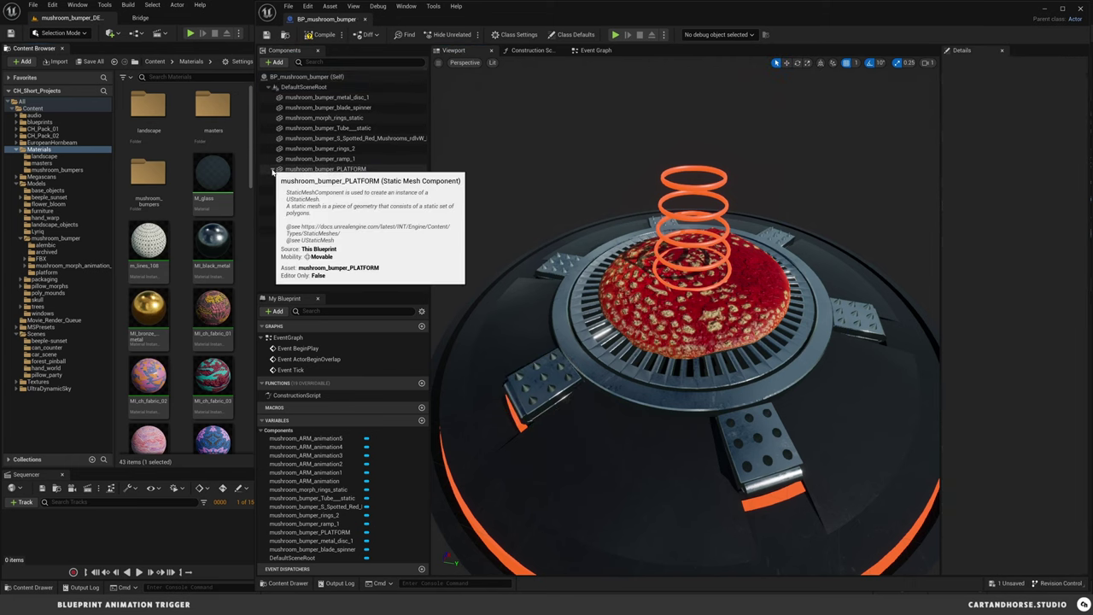
left_click(272, 169)
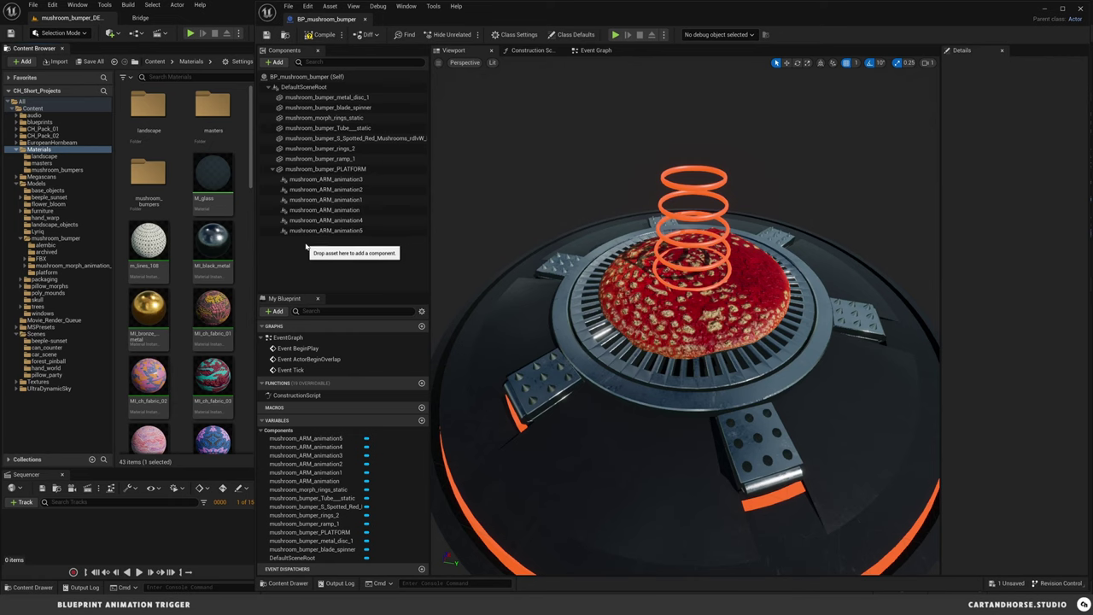
left_click(322, 35)
- Add an Actor Sequence component to the blueprint and name it mushroom_bumper_trigger
left_click(275, 61)
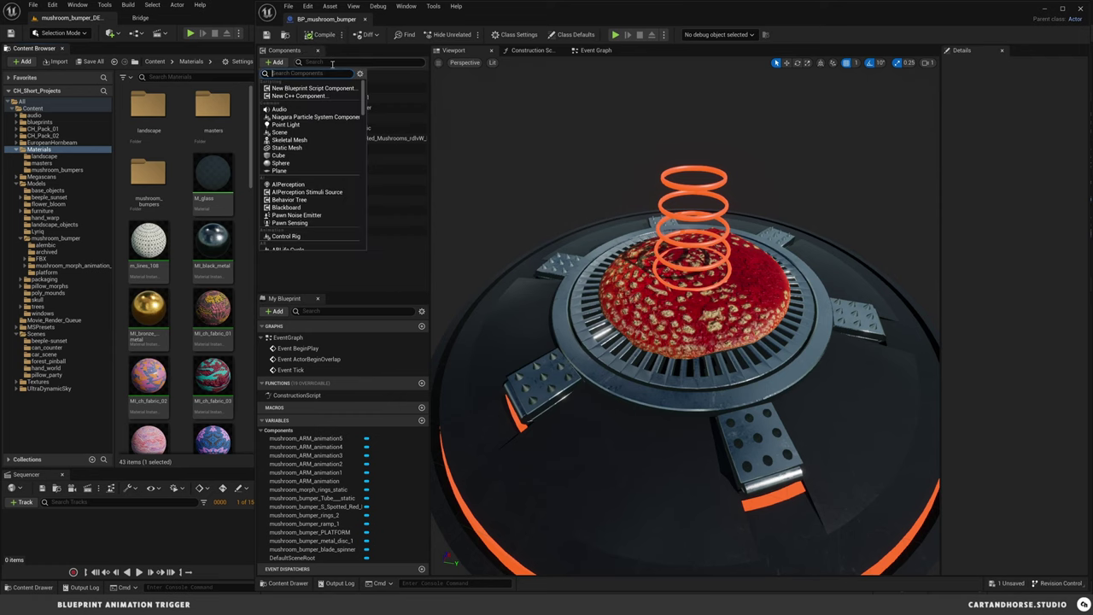
type("acto")
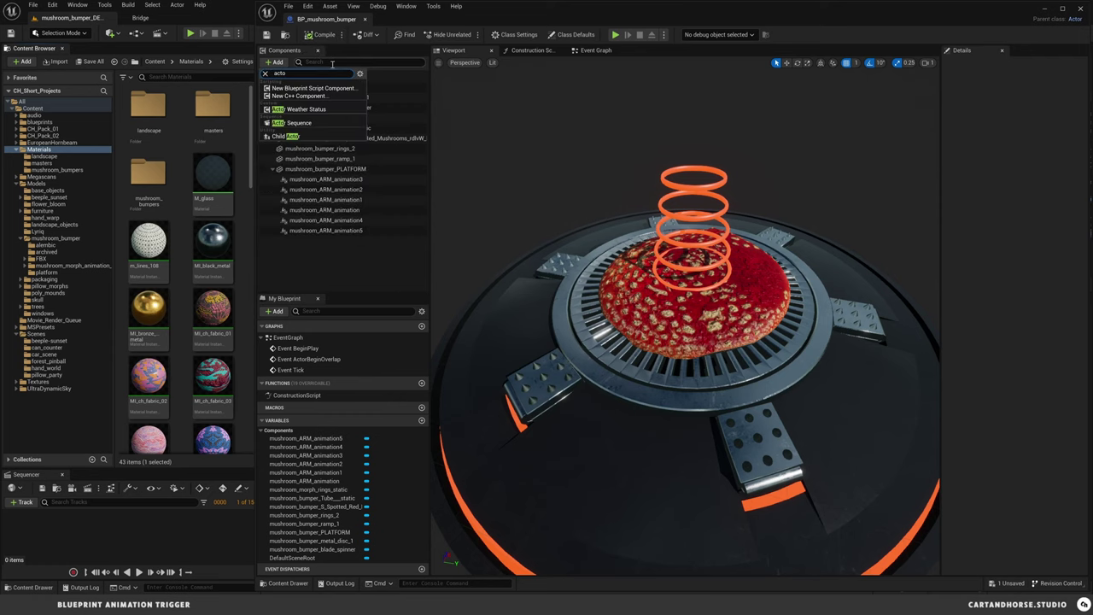
type("r seq")
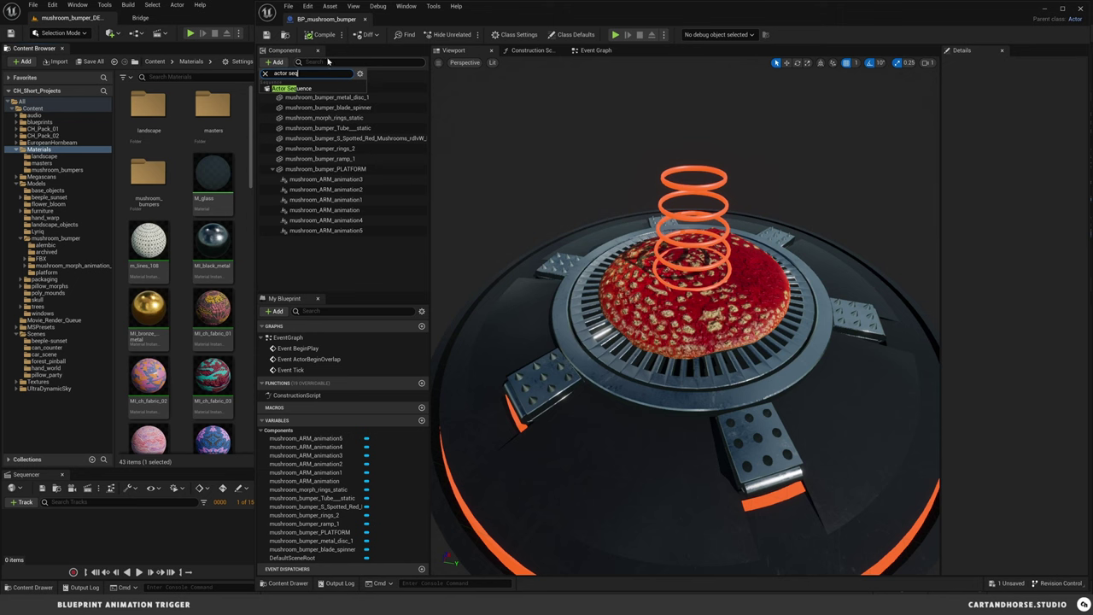
left_click(295, 89)
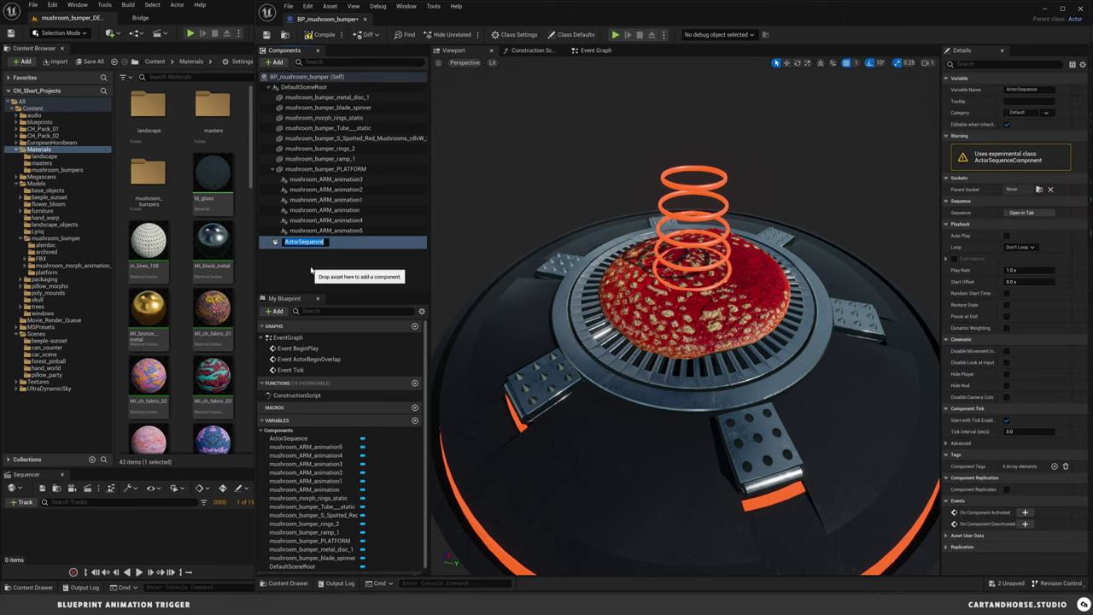
type("mushroom")
type("_bumper_fire")
key("BackSpace")
key("BackSpace")
key("BackSpace")
key("BackSpace")
type("trigger")
key("Return")
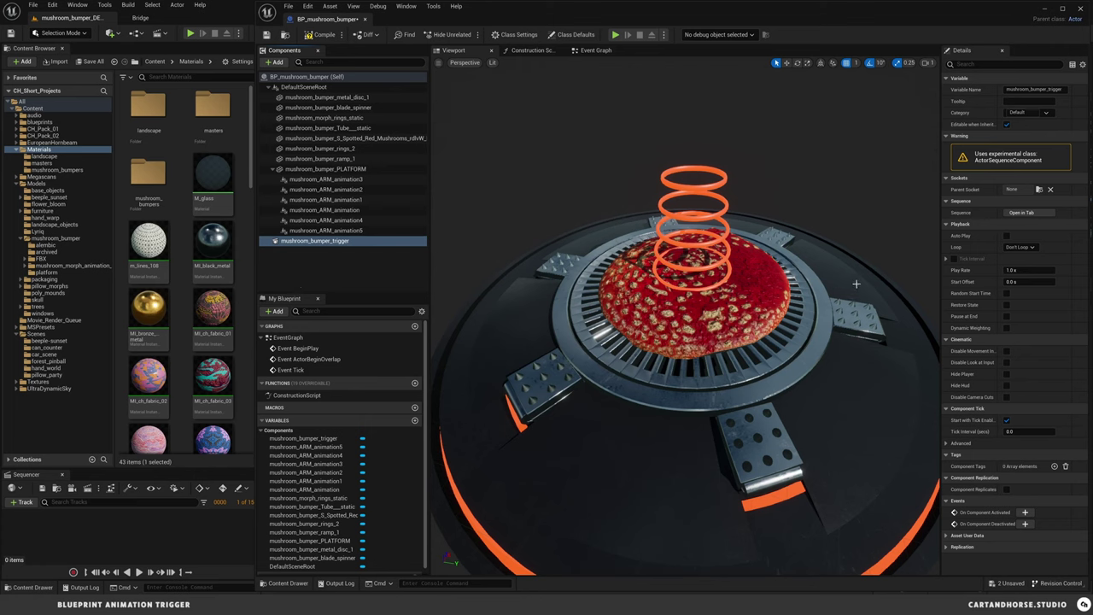
- Open the mushroom_bumper_trigger sequence for editing and add a track for the spotted mushroom component
left_click(1023, 213)
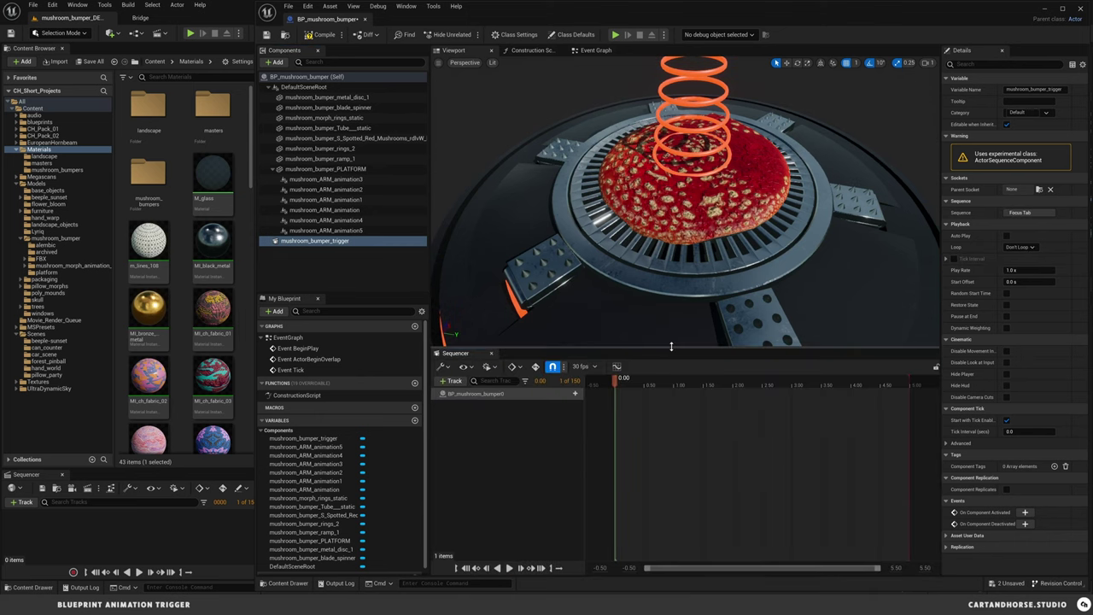
left_click_drag(671, 346, 671, 364)
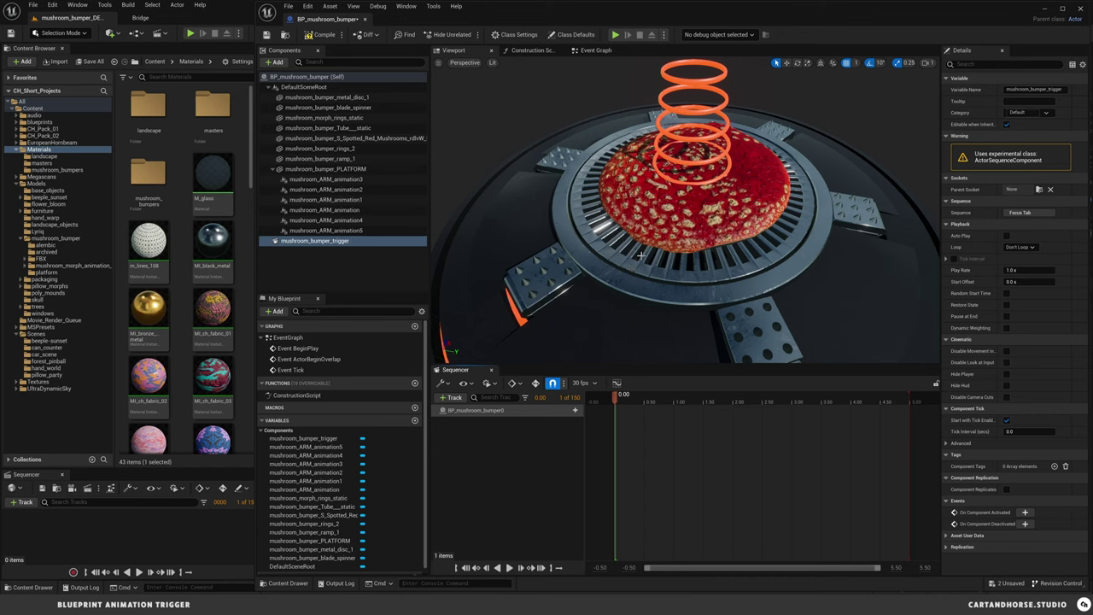
left_click(312, 138)
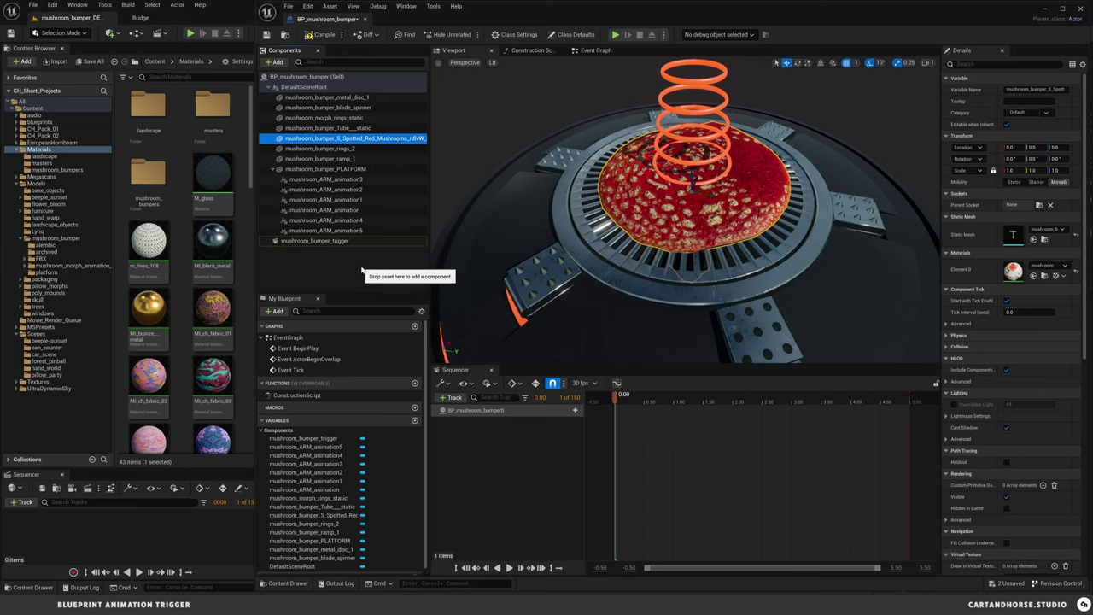
left_click(453, 398)
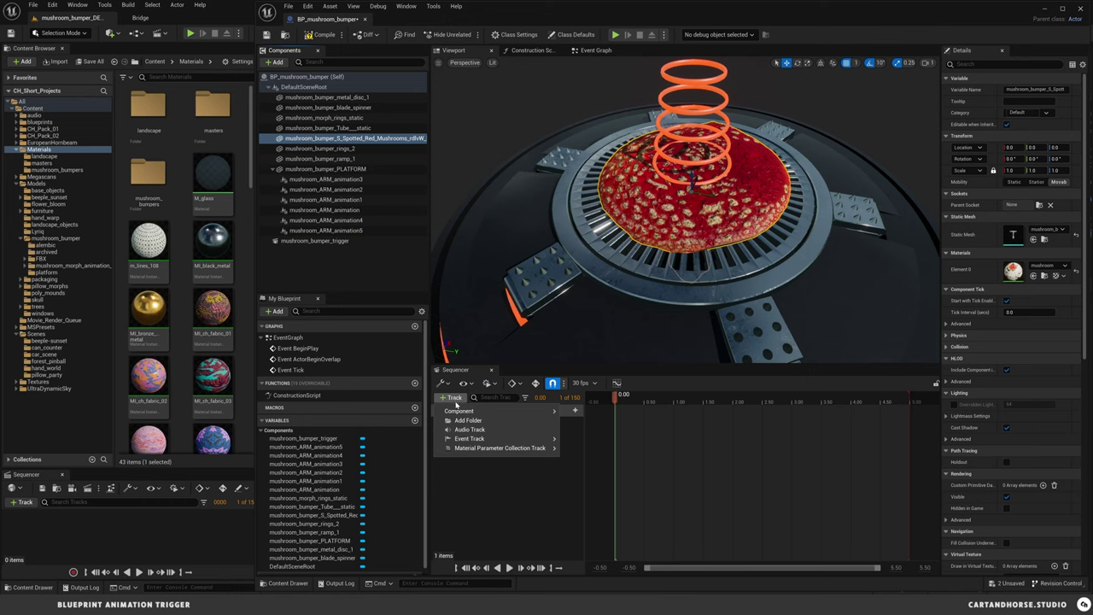
mouse_move(478, 411)
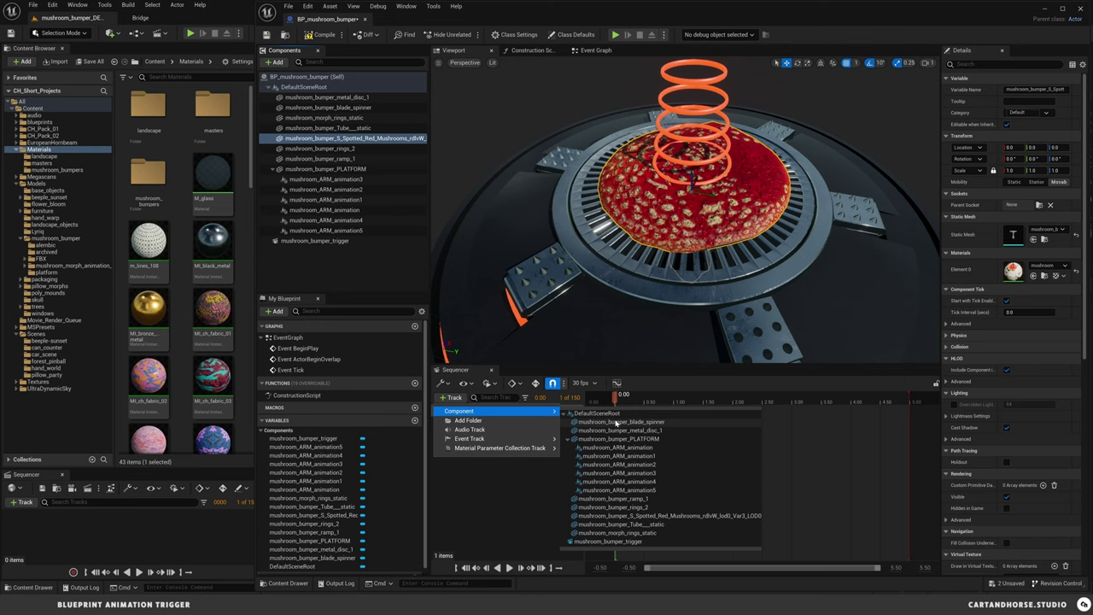
left_click(628, 515)
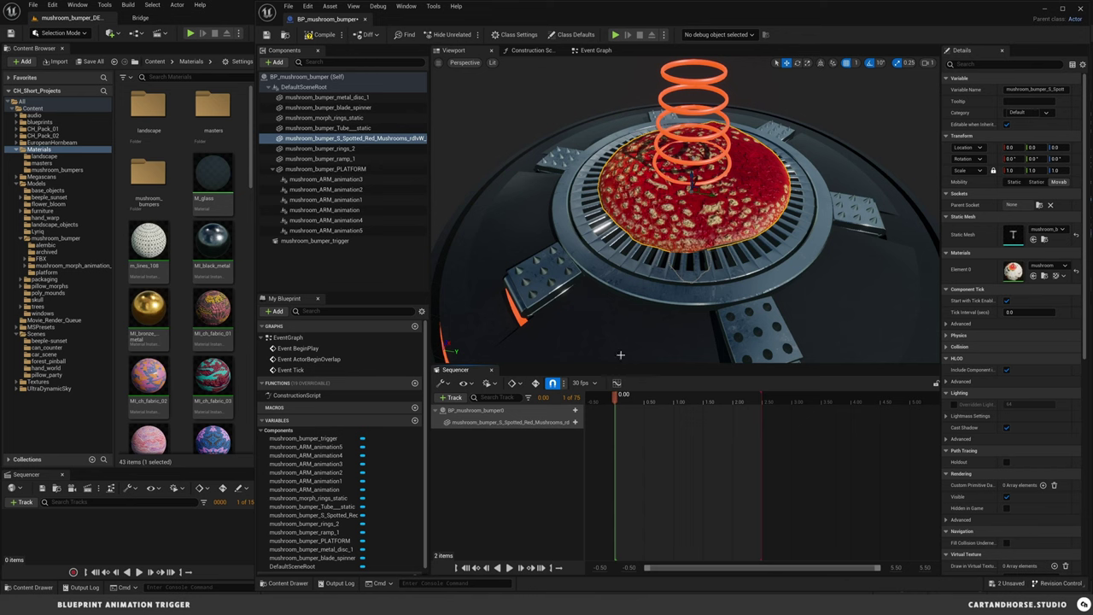
- Add a Transform track to the spotted mushroom and key its Z location and yaw rotation at 0.00
left_click(568, 423)
left_click(570, 423)
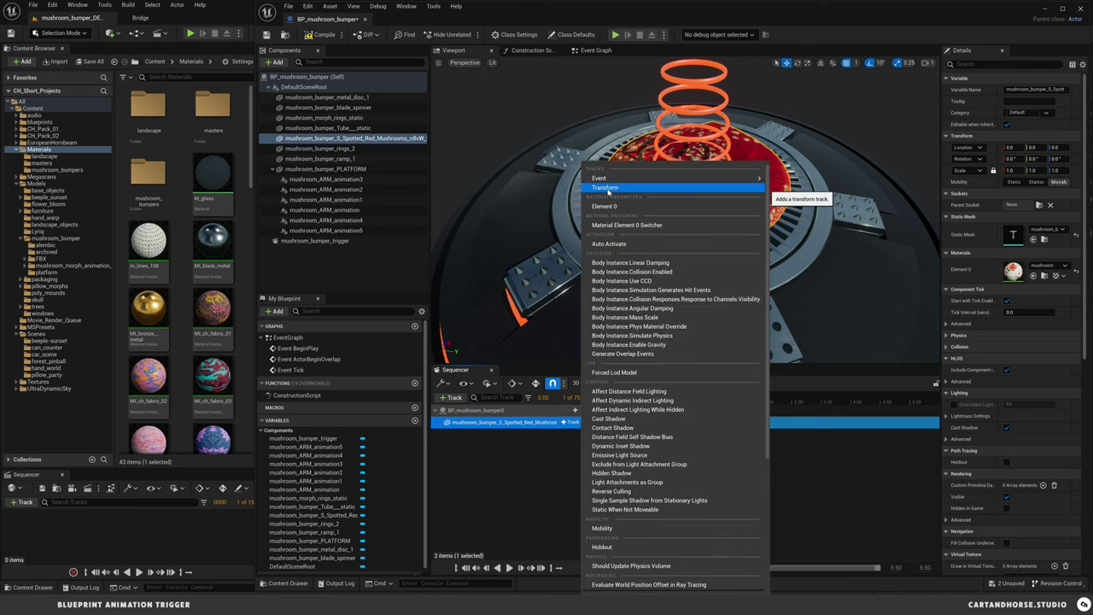
left_click(606, 187)
left_click(443, 433)
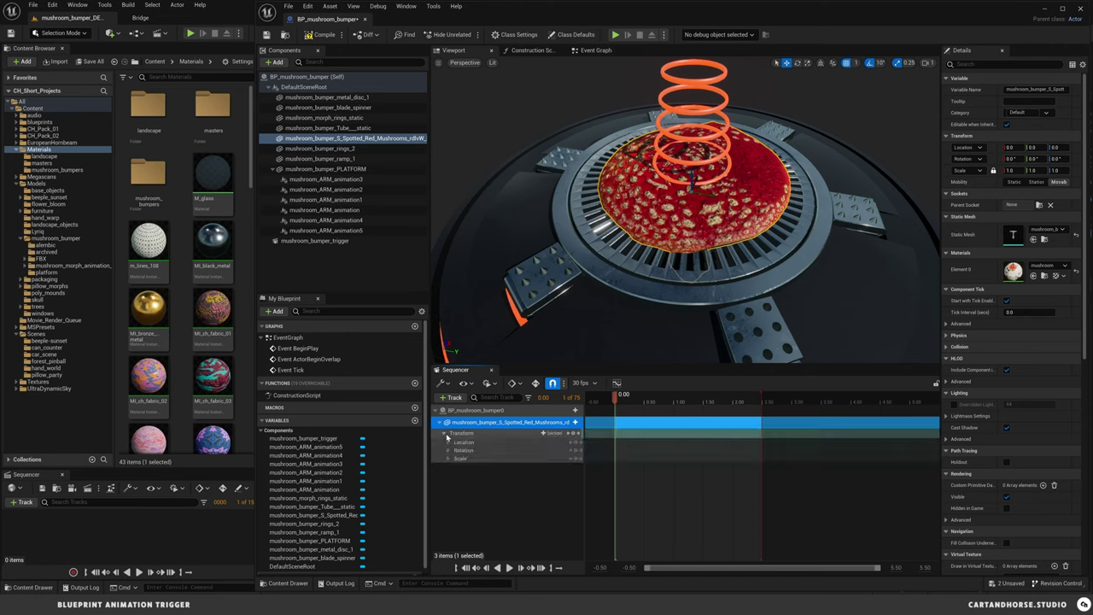
left_click(447, 450)
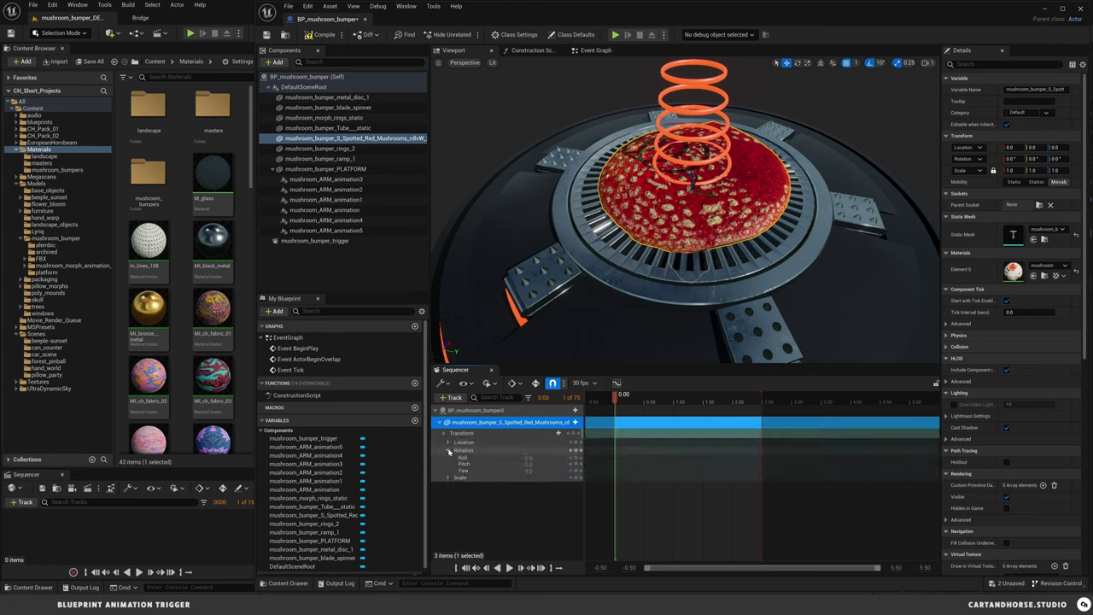
left_click(447, 443)
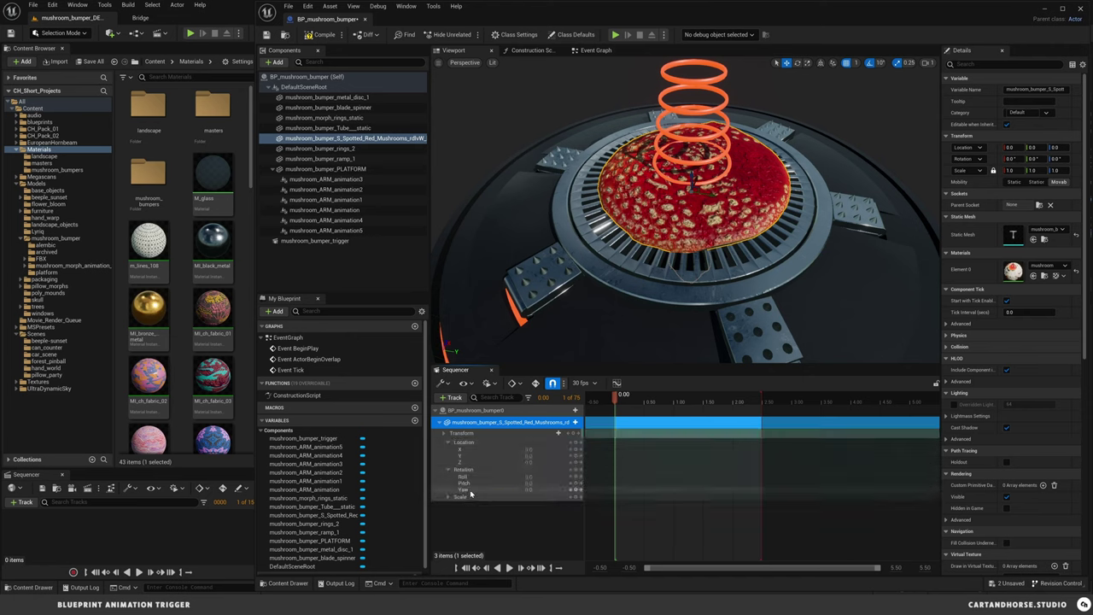
left_click(575, 462)
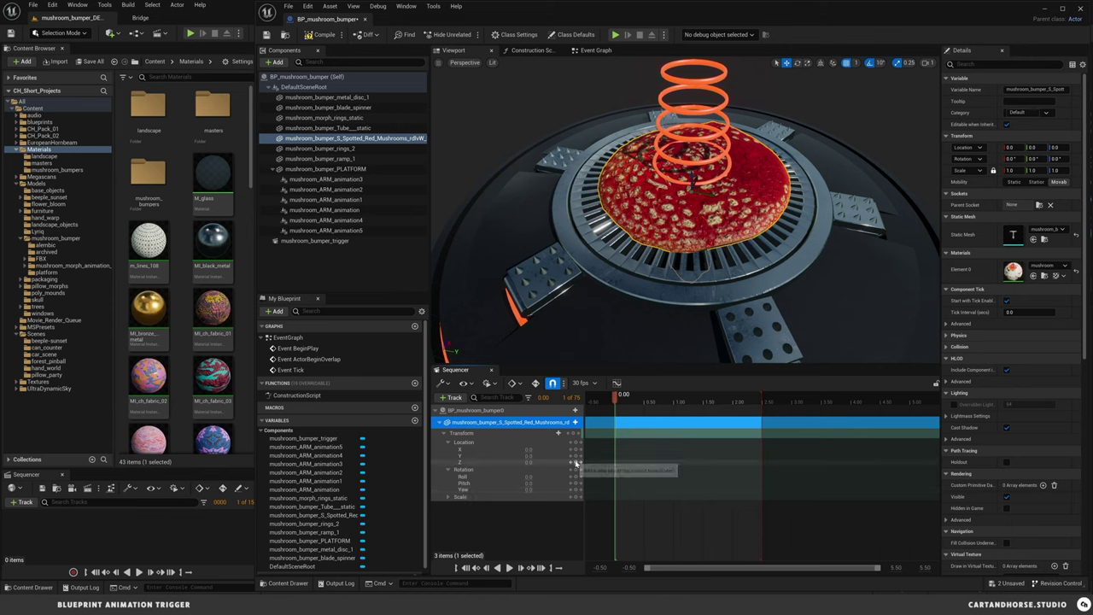
left_click(576, 492)
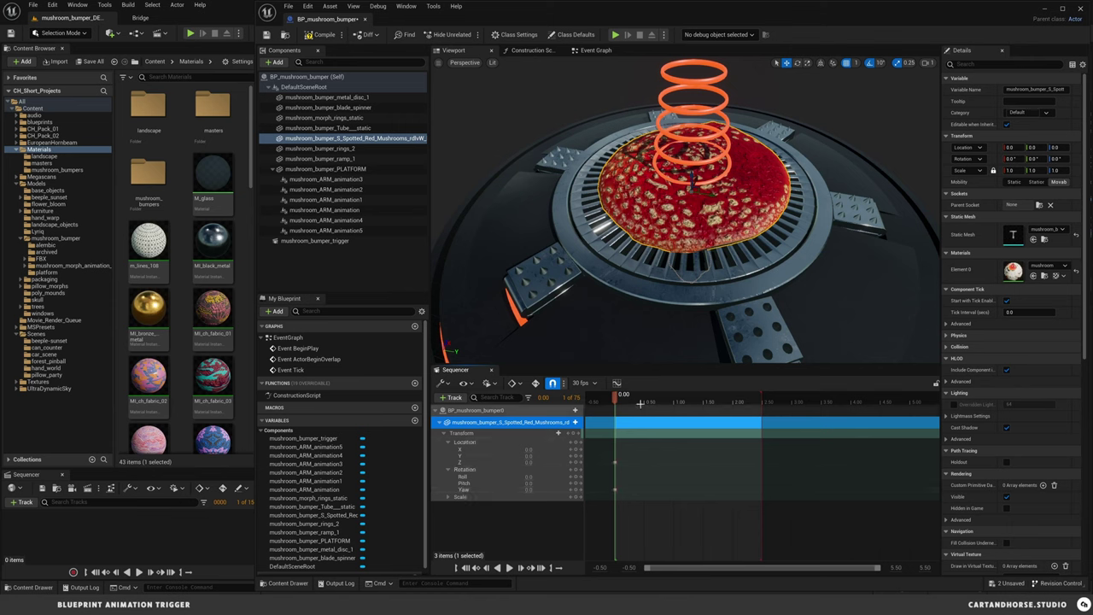
- At 1.00, raise the spotted mushroom to Z 6.4, then key its Z location and a yaw of 180 degrees
left_click_drag(631, 400, 674, 405)
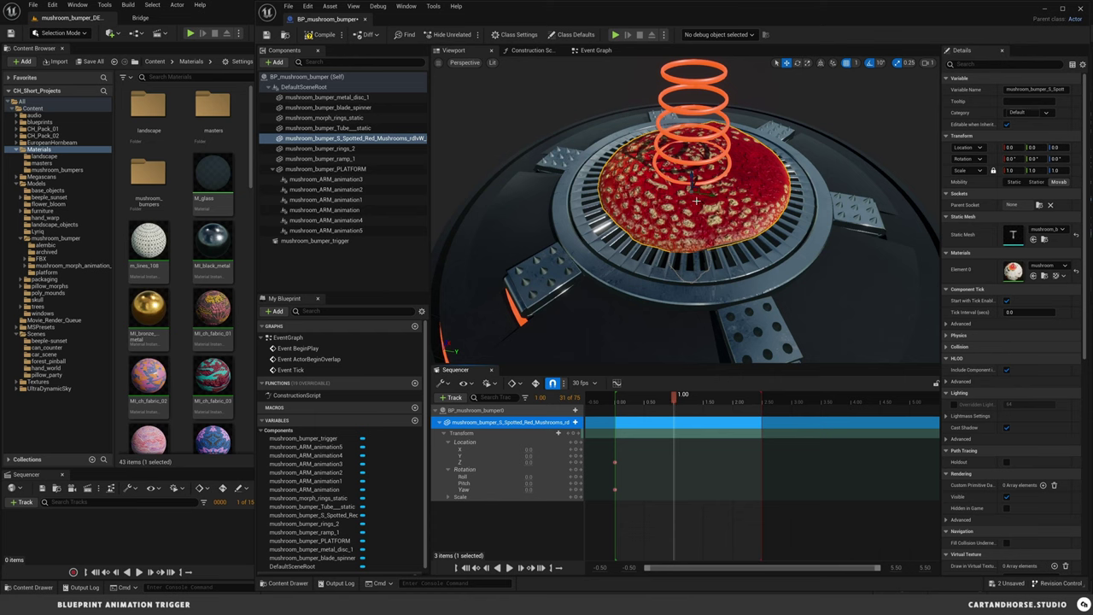
left_click_drag(692, 181, 697, 47)
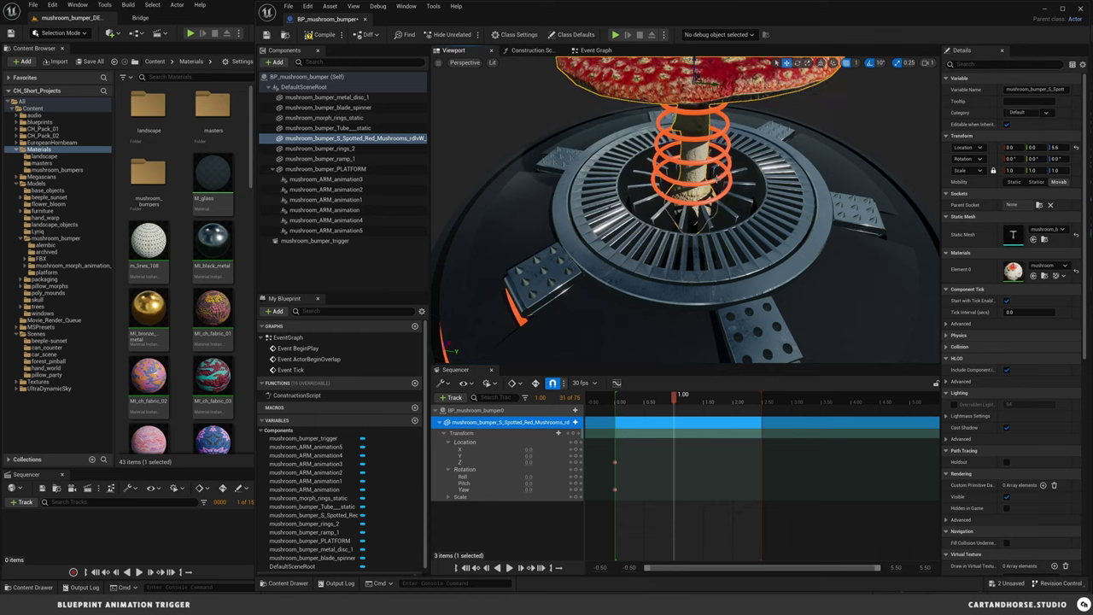
left_click_drag(715, 180, 685, 108, "alt")
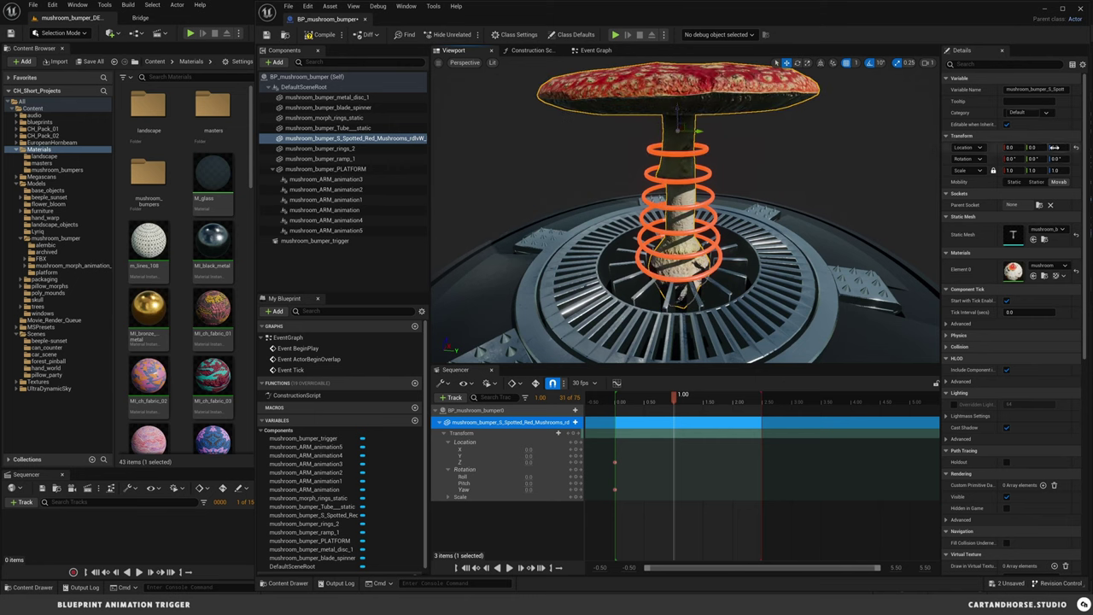
left_click_drag(1056, 148, 1056, 148)
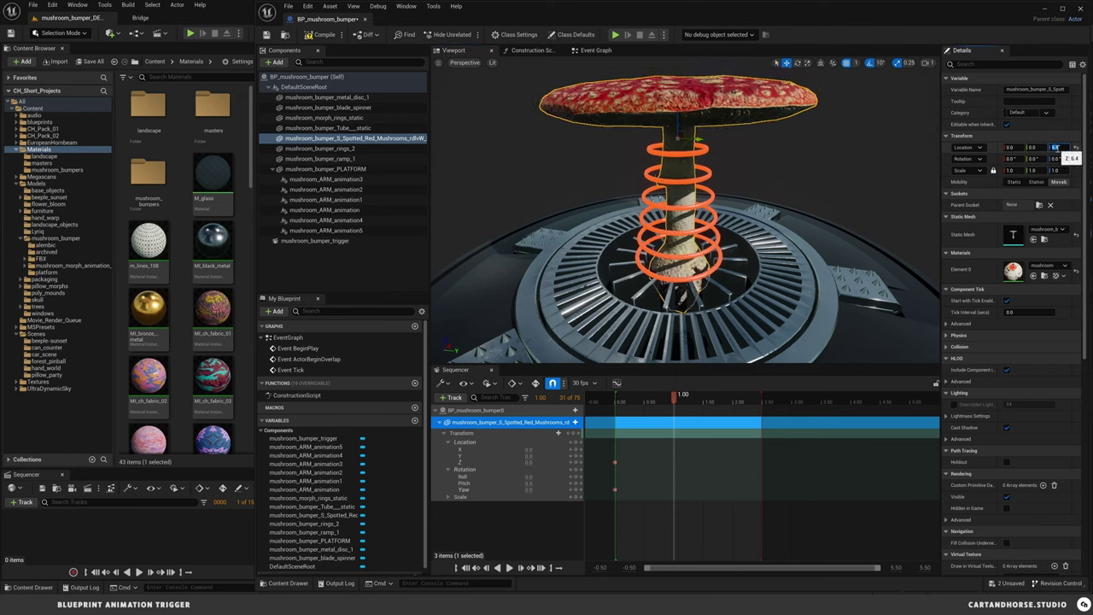
left_click_drag(714, 198, 699, 201, "alt")
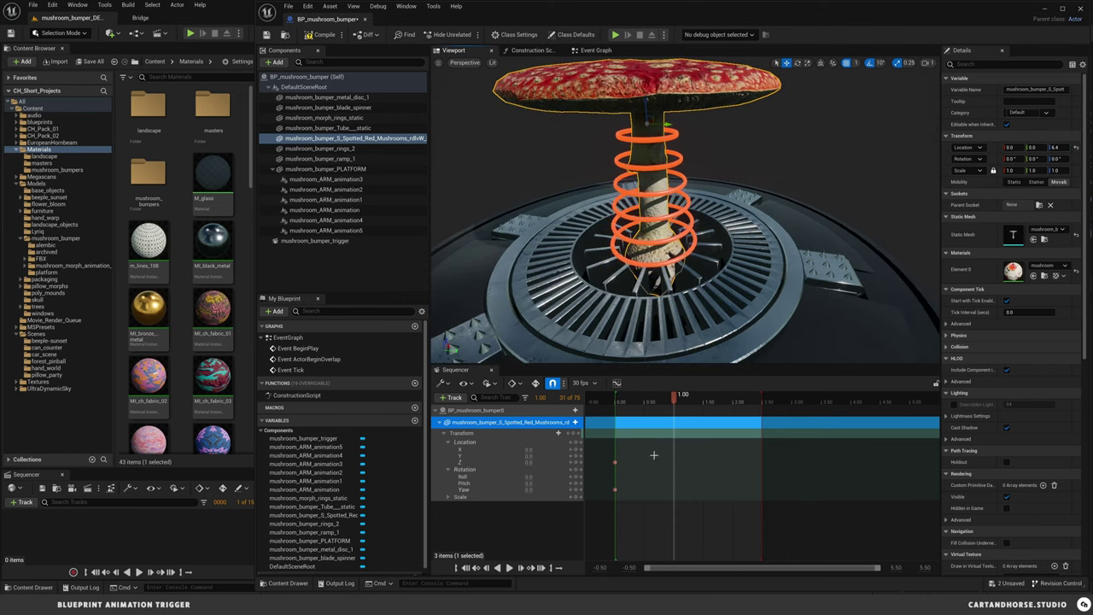
left_click(576, 462)
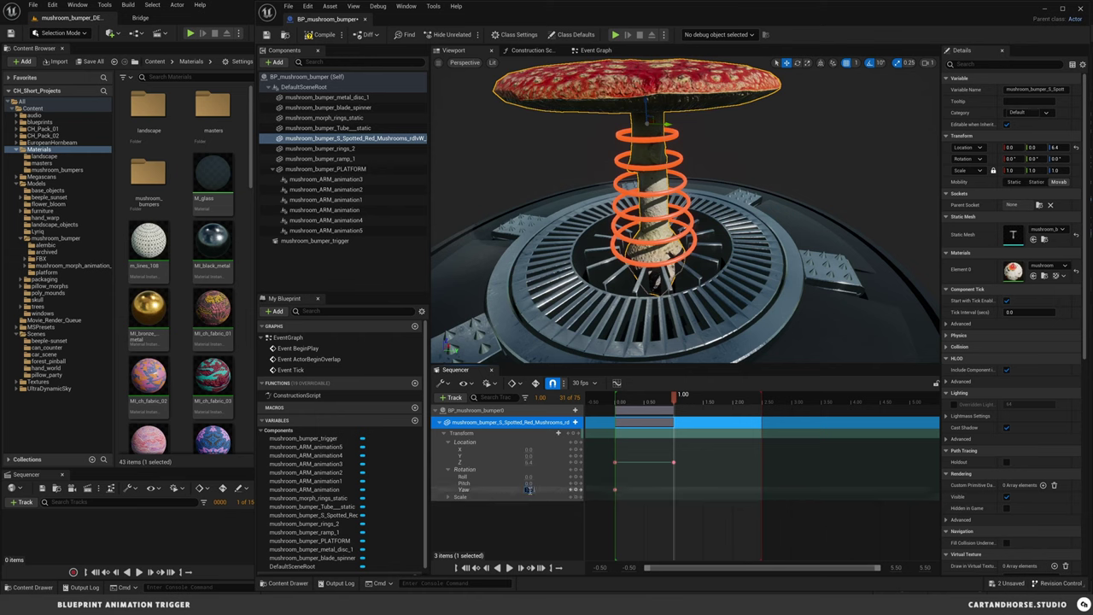
key("Return")
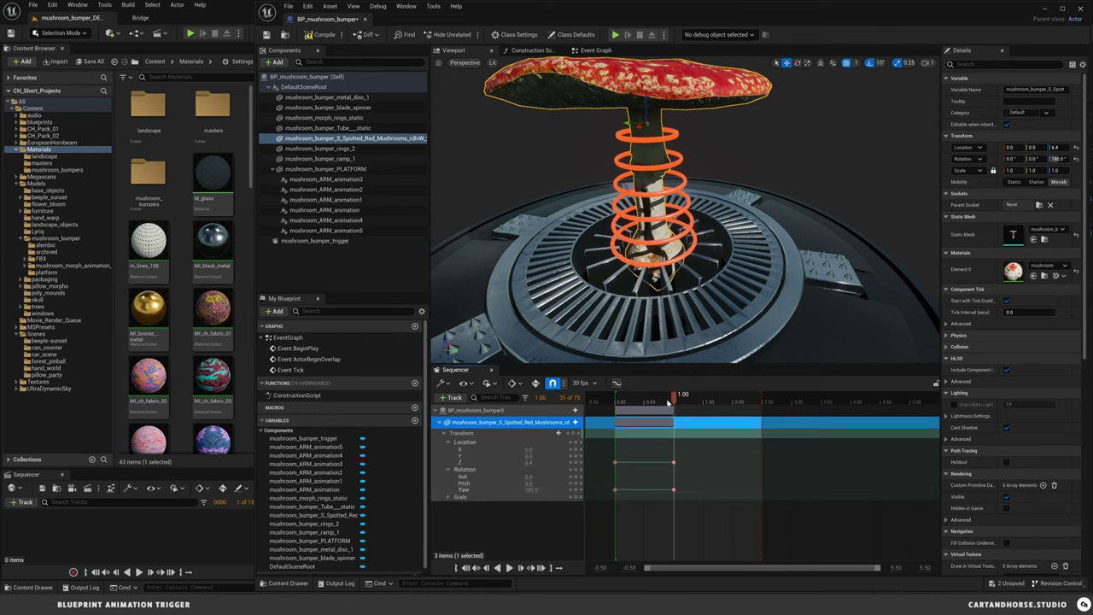
- Play back the spotted mushroom's rise and rotation from the start of the sequence
key("space")
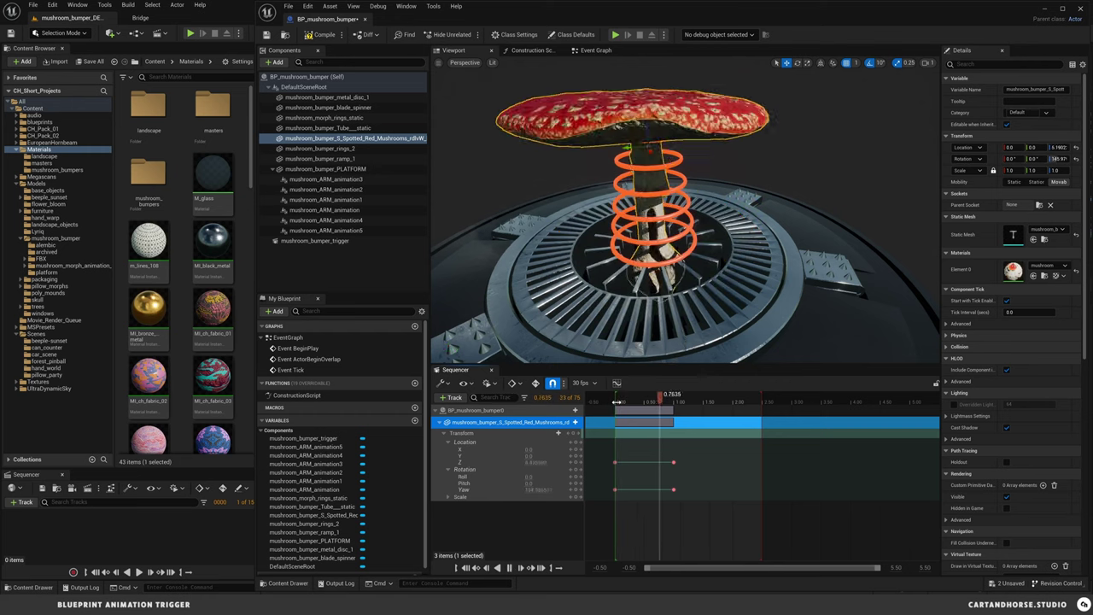
left_click(613, 401)
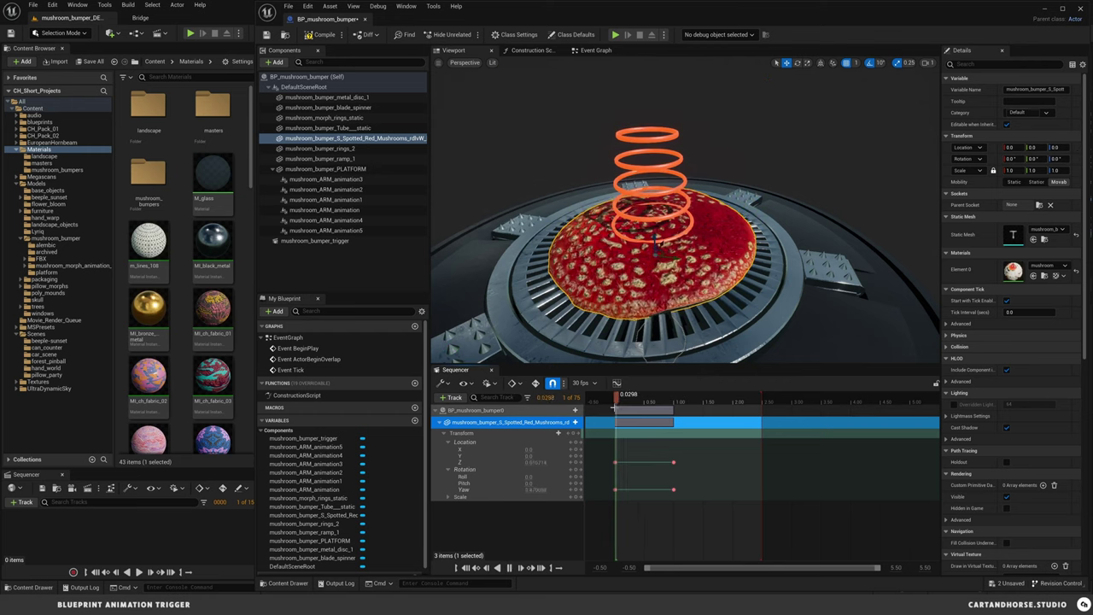
key("space")
- Show the mushroom's keys in the curve editor and extend the weighted incoming tangent of the 1.00 yaw key to ease the rotation's end
left_click_drag(695, 508, 598, 455)
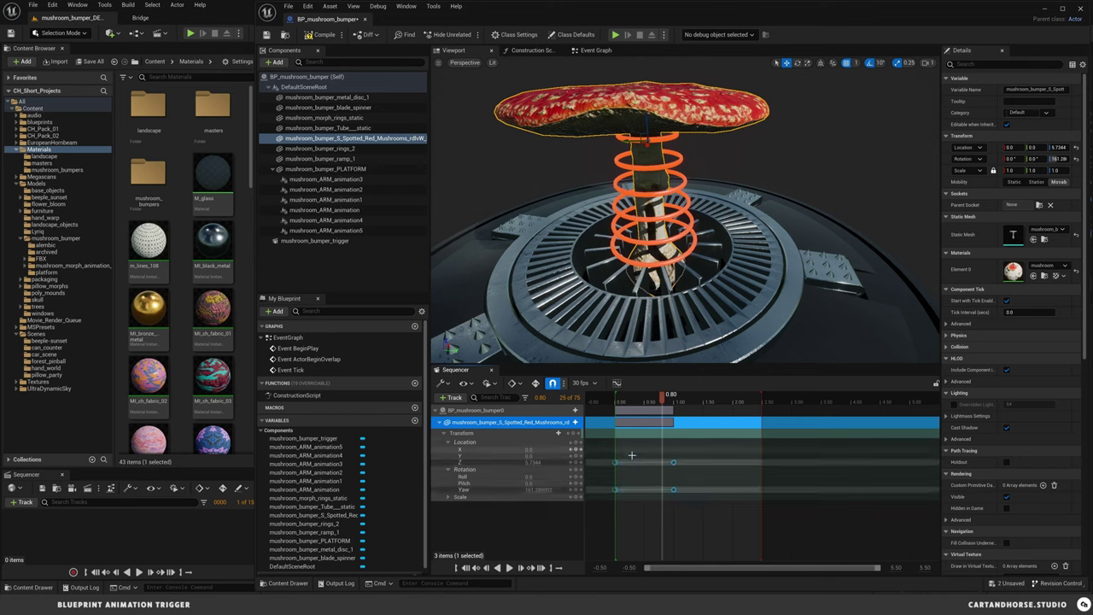
left_click(616, 382)
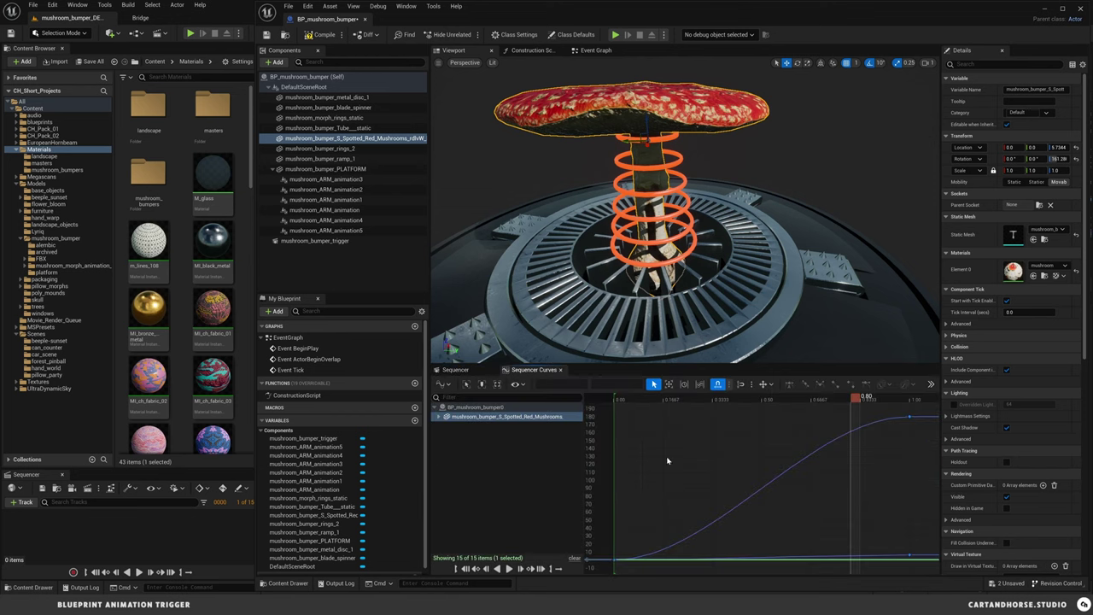
left_click_drag(869, 409, 713, 416)
left_click(866, 384)
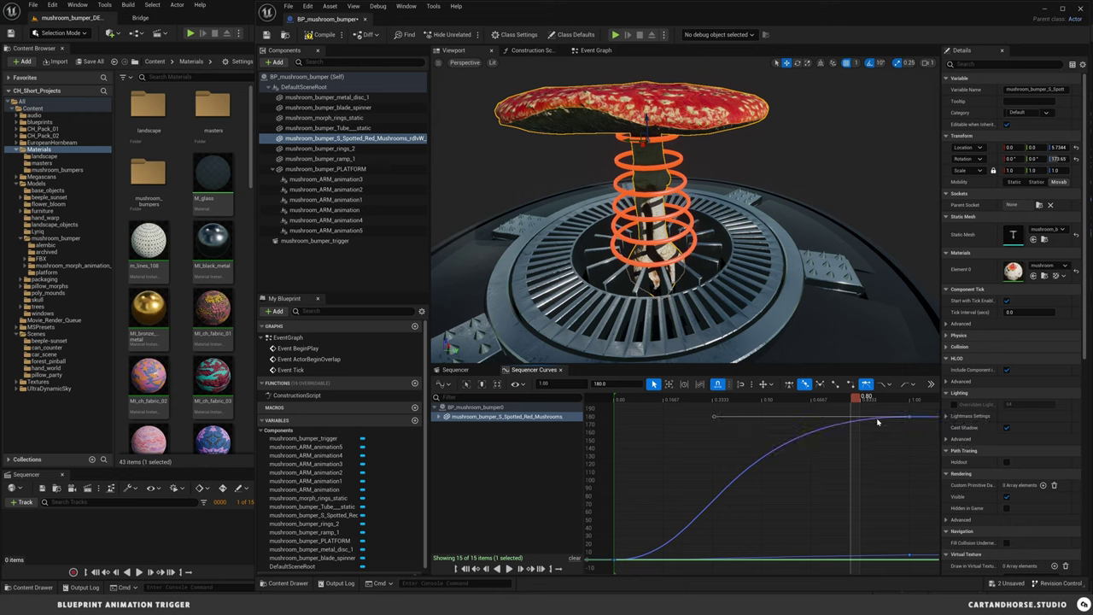
key("space")
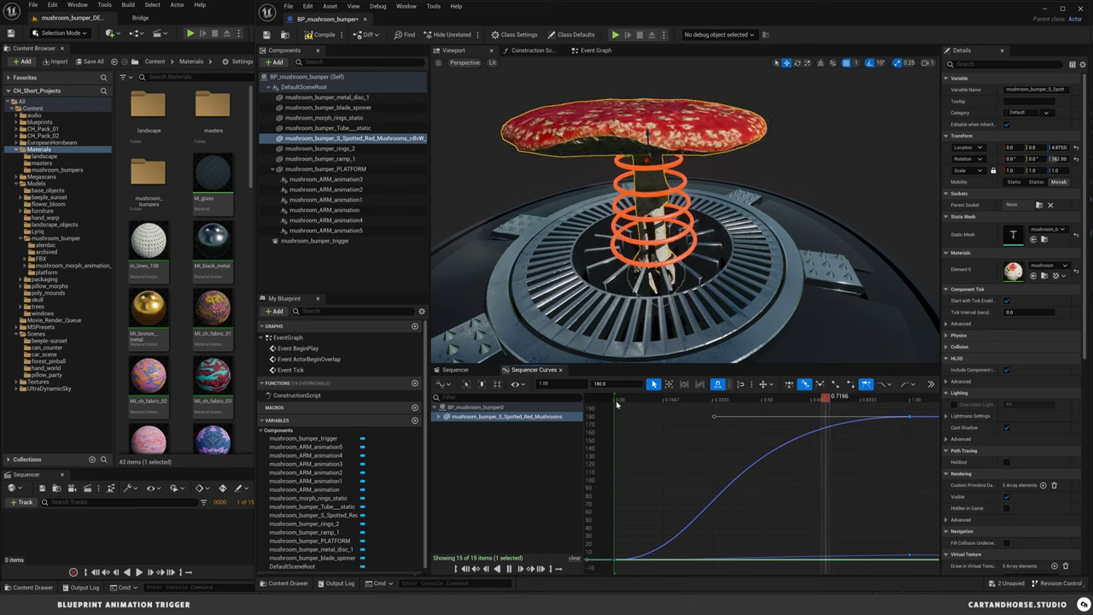
- Isolate the mushroom's Location curves, extend the incoming tangent of the 1.00 Z key to ease the rise, and play the result
left_click(439, 417)
left_click(443, 426)
left_click(462, 445)
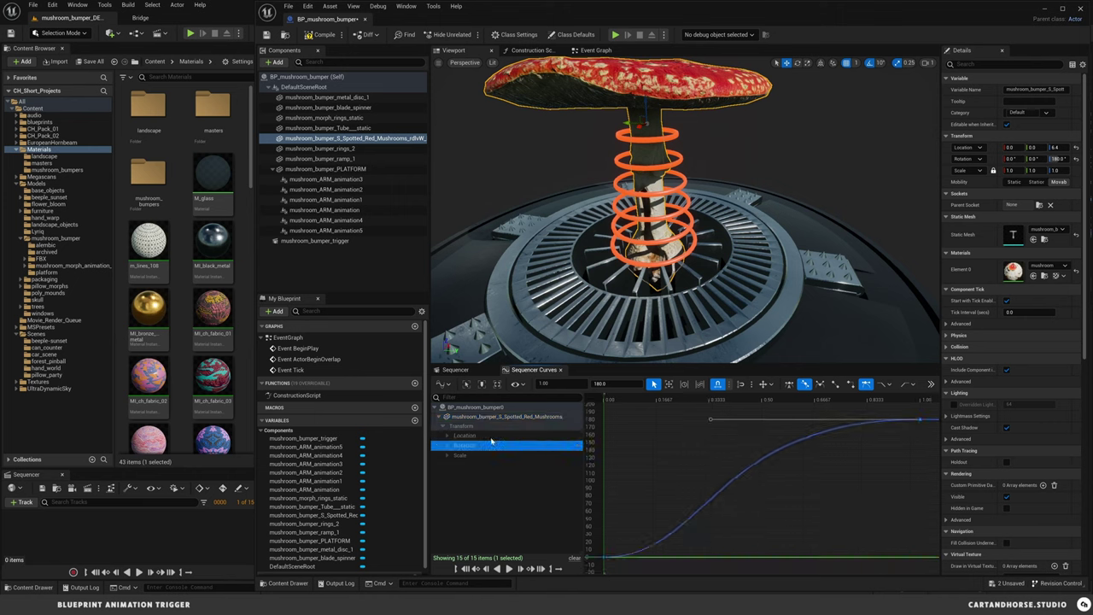
left_click(478, 435)
left_click(919, 420)
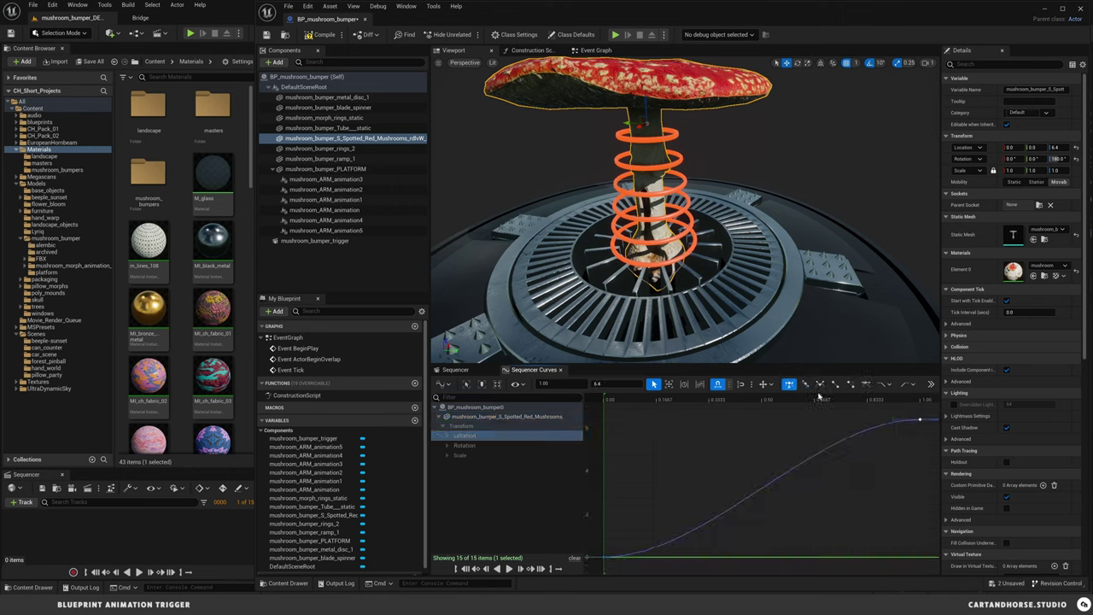
left_click_drag(814, 420, 702, 419)
key("space")
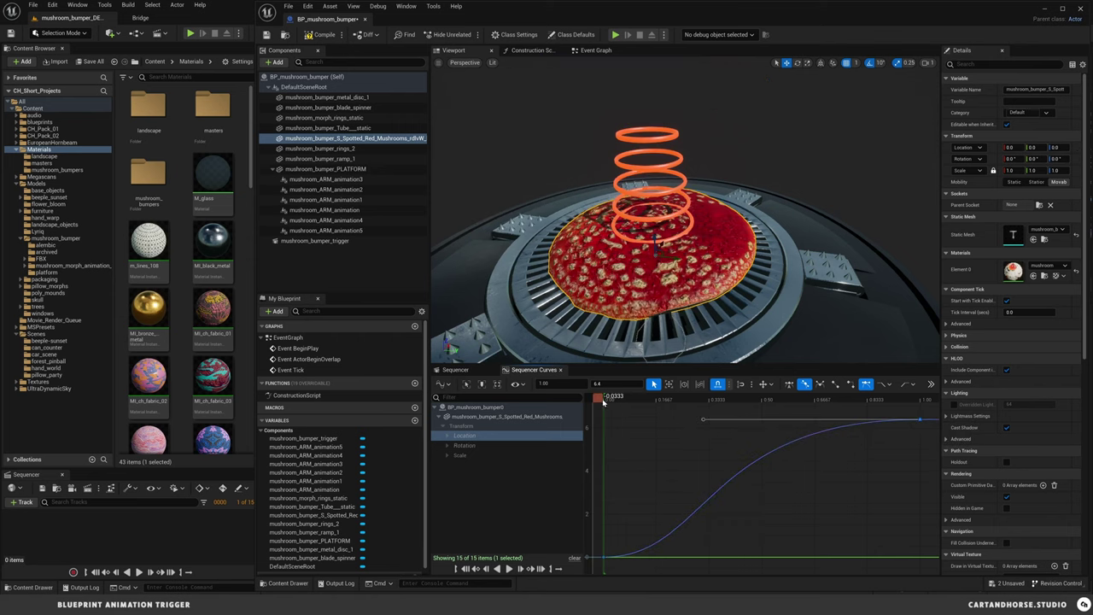
key("space")
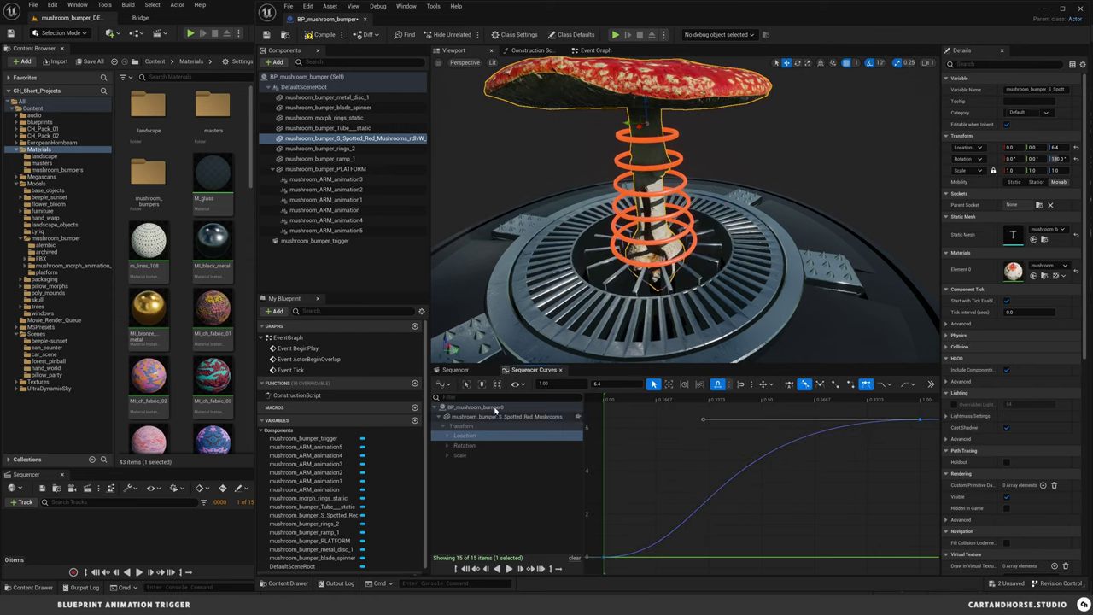
- Return to the sequence timeline, collapse the mushroom's track, and parent the mushroom_morph_rings_static component under the spotted mushroom
left_click(480, 374)
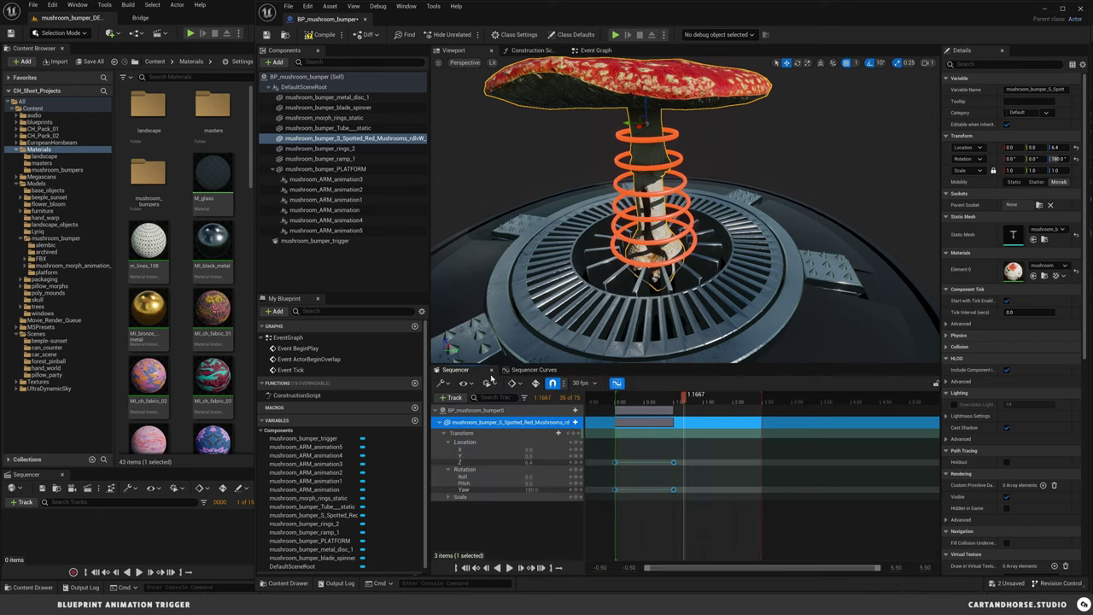
left_click_drag(637, 408, 678, 406)
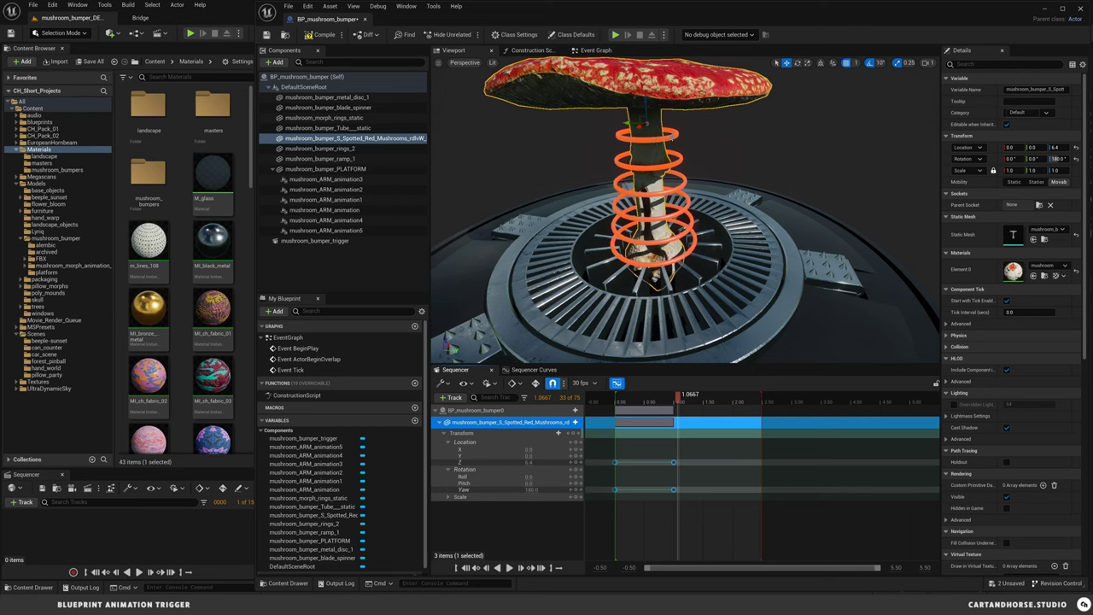
left_click(323, 116)
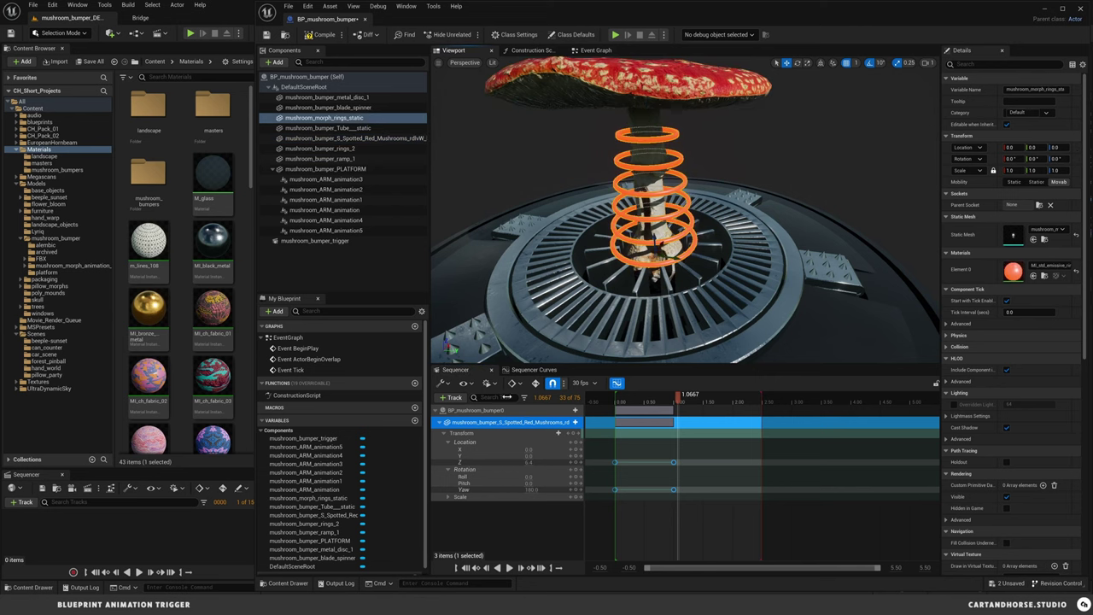
left_click(439, 422)
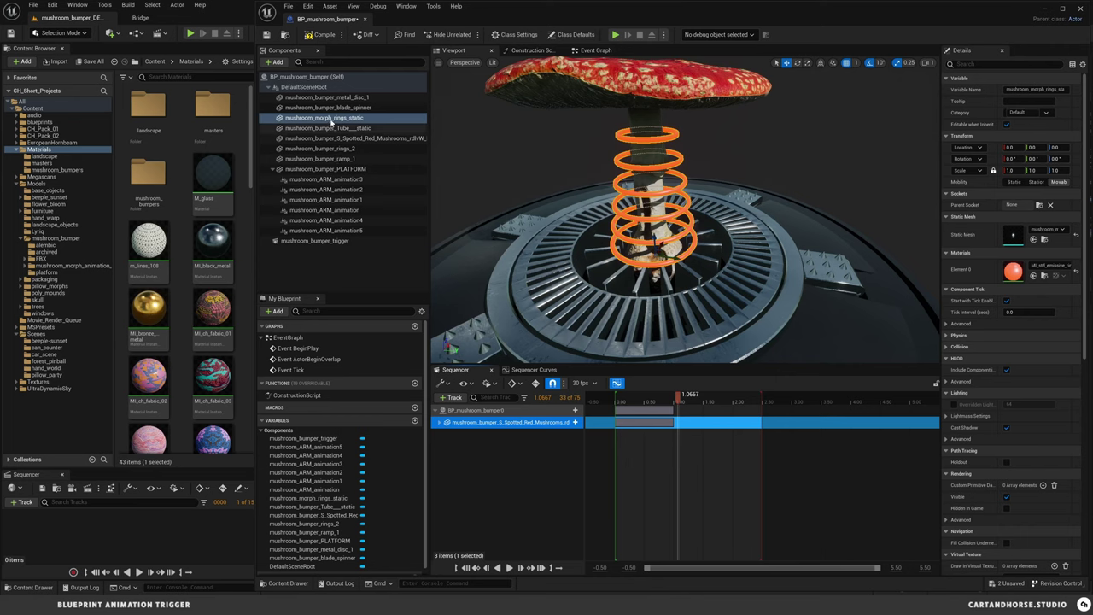
left_click_drag(326, 120, 384, 137)
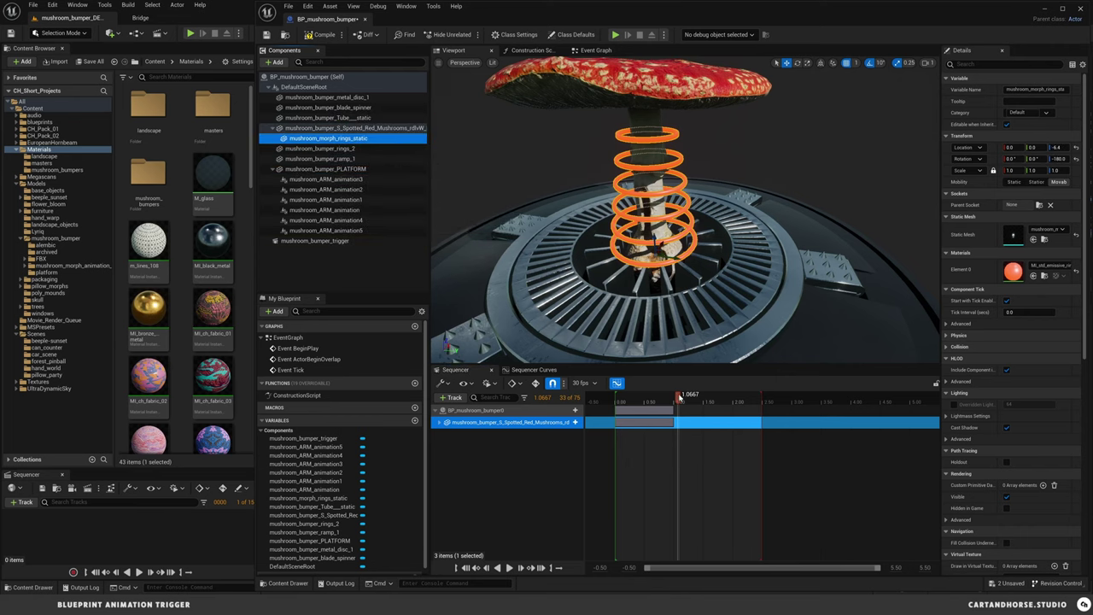
- Move the playhead to 1.00 and add mushroom_morph_rings_static to the sequence with a Transform track
mouse_move(677, 399)
left_mouse_down()
mouse_move(614, 412)
mouse_move(712, 405)
mouse_move(646, 412)
mouse_move(675, 410)
left_mouse_up()
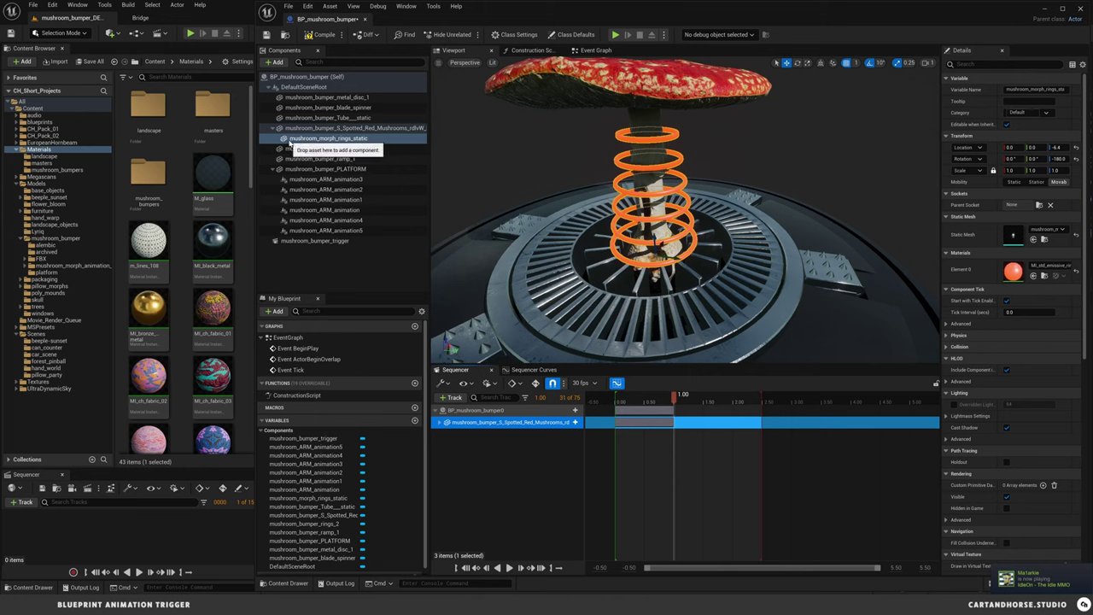
left_click(447, 398)
mouse_move(465, 410)
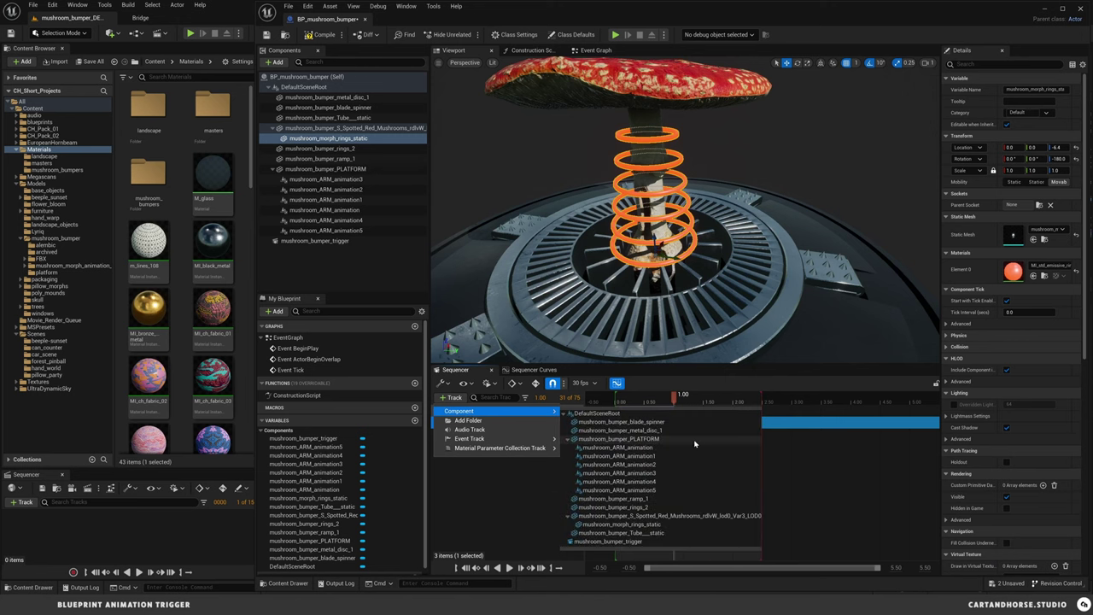
left_click(647, 525)
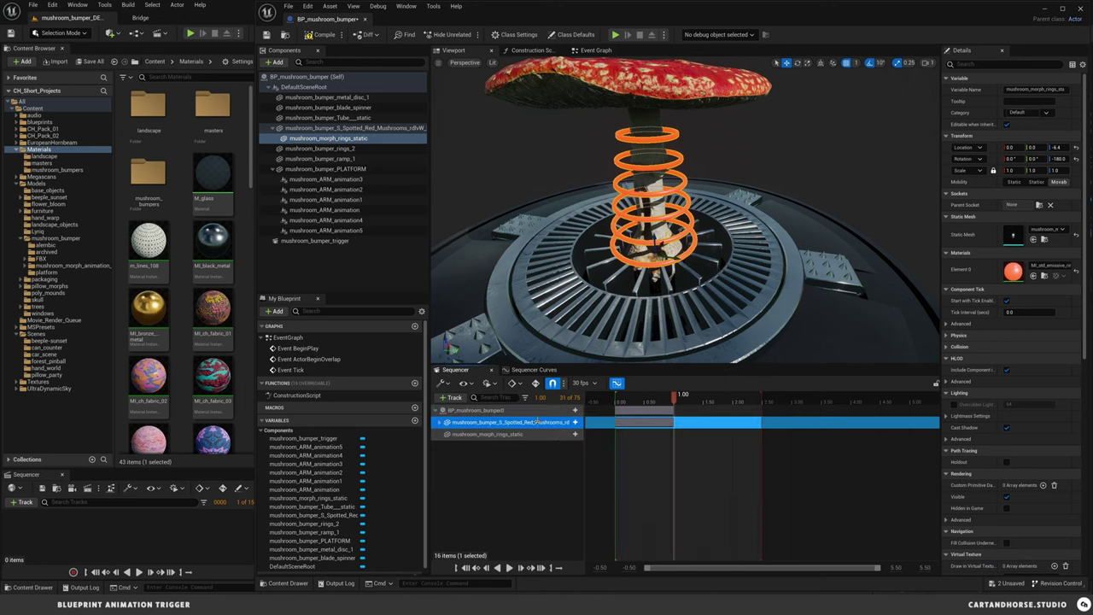
left_click(570, 434)
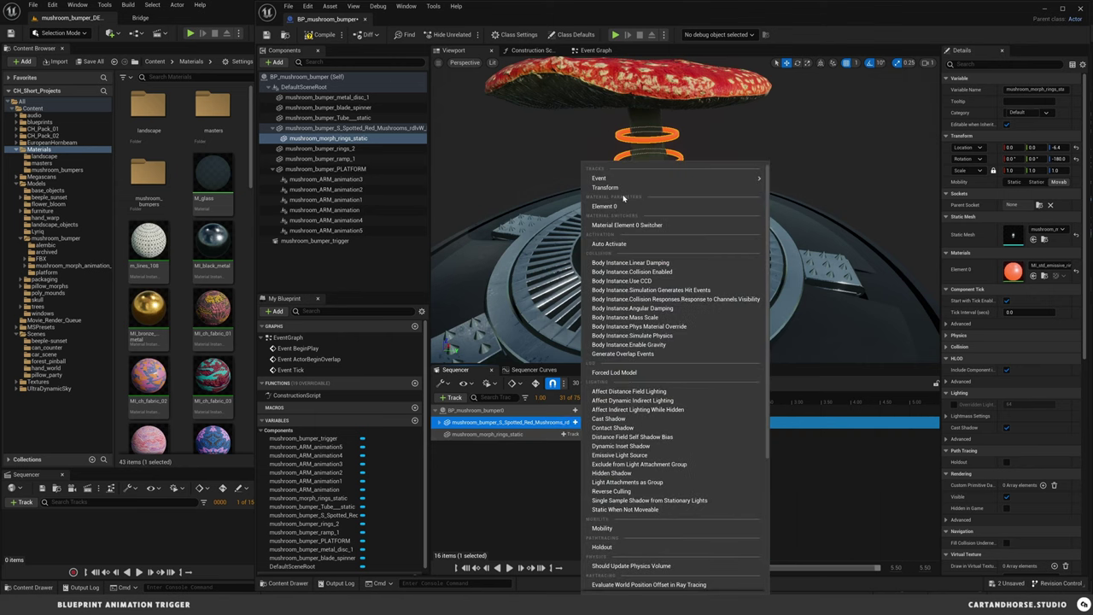
left_click(618, 193)
- Expand the rings' Transform channels and key their Z scale and Z location at 1.00
left_click(444, 445)
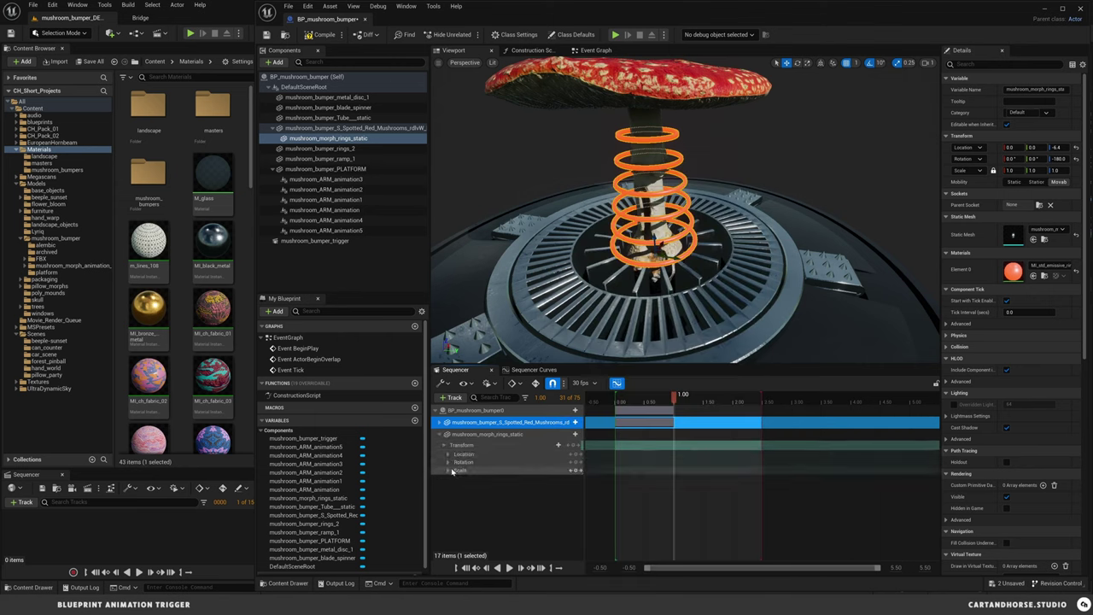
left_click(448, 470)
left_click(448, 455)
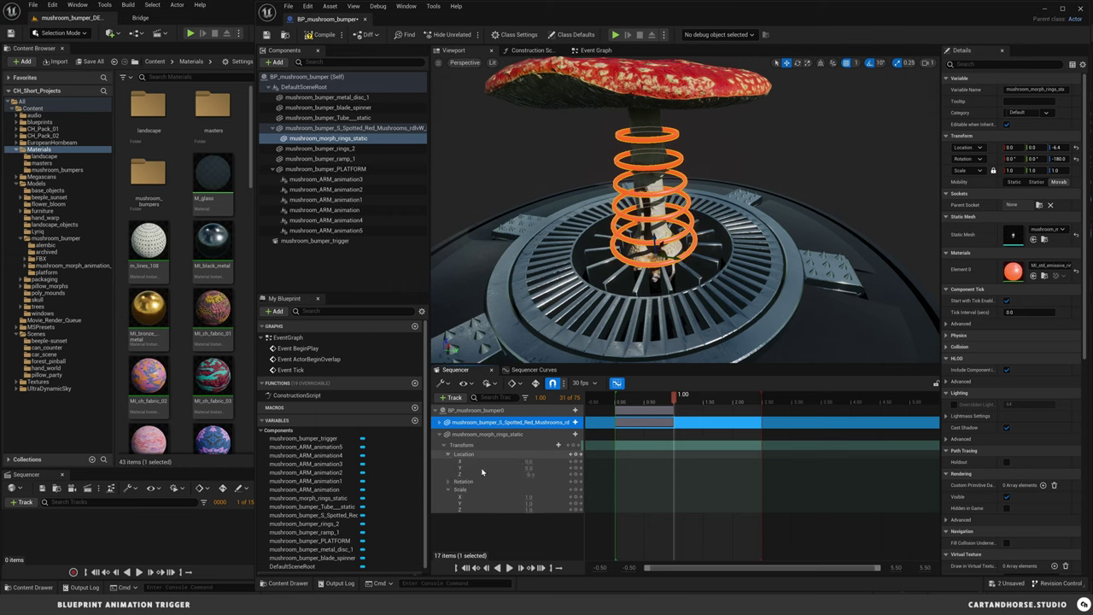
left_click(577, 511)
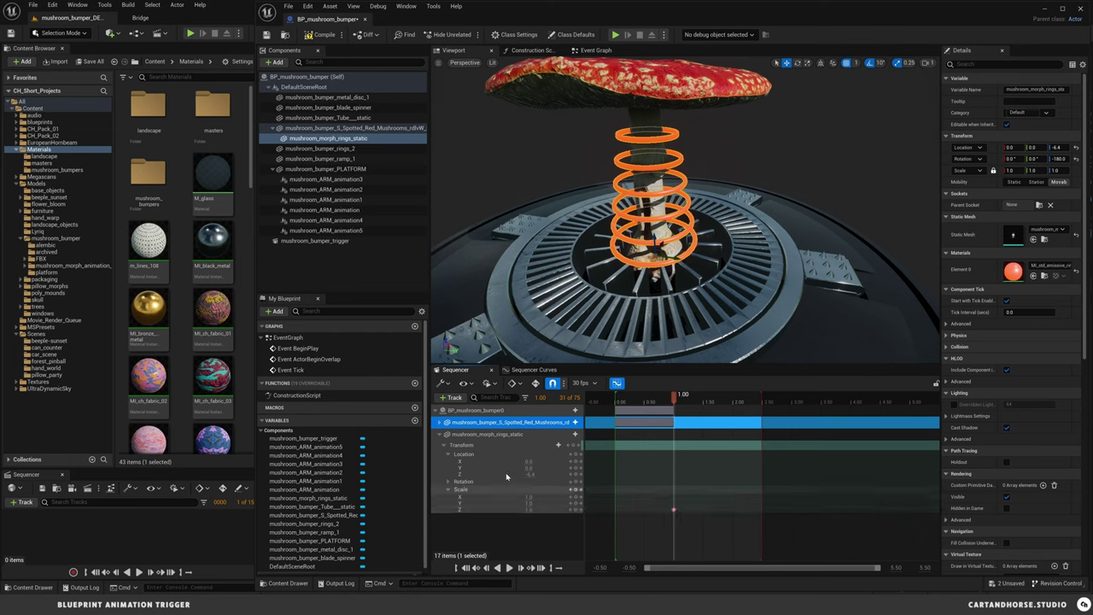
left_click(577, 474)
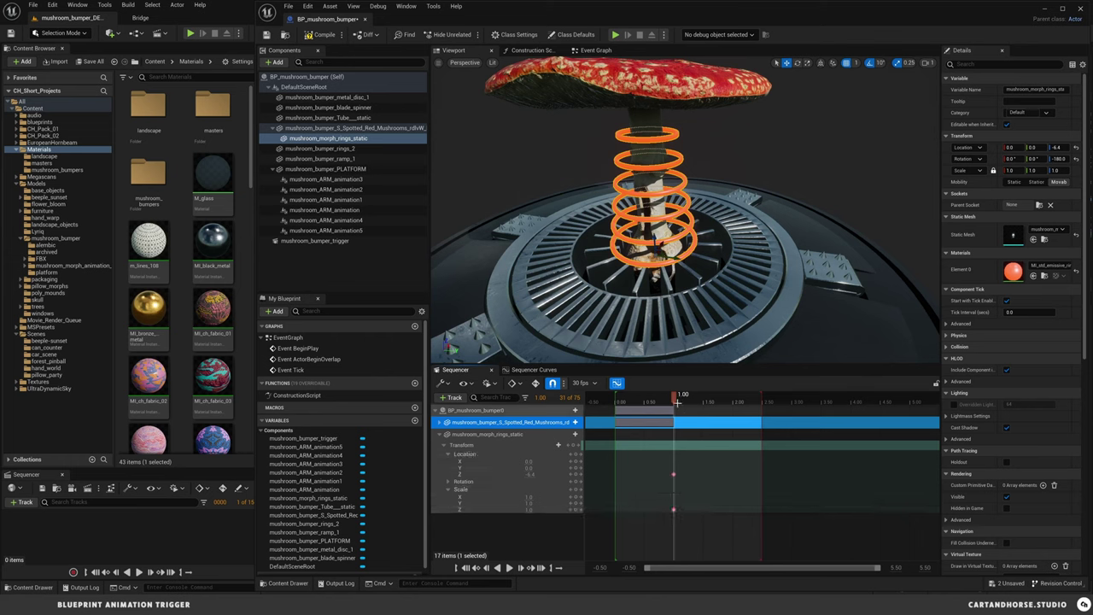
- At 0.00, key the rings' Z scale at 0.5 and their Z location at -8
left_click_drag(667, 401, 617, 411)
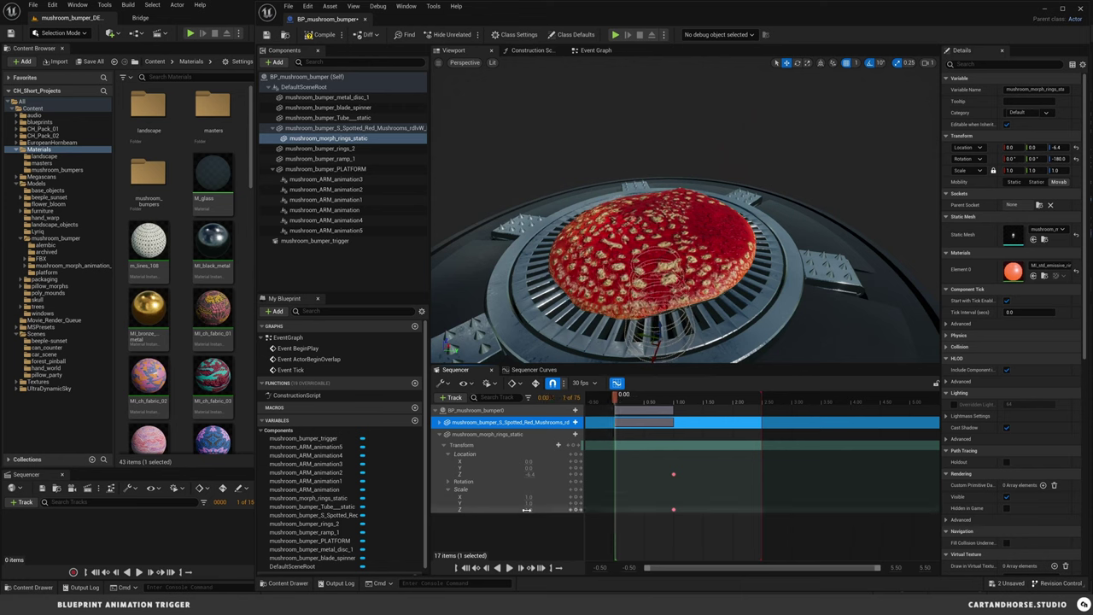
type("0.5")
key("Return")
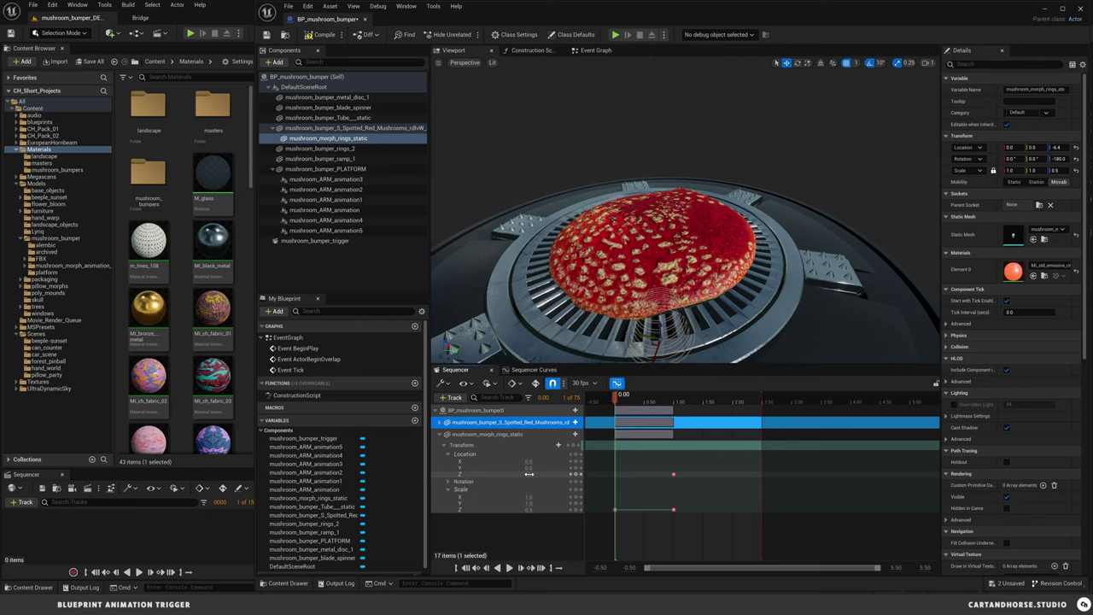
left_click_drag(528, 473, 517, 473)
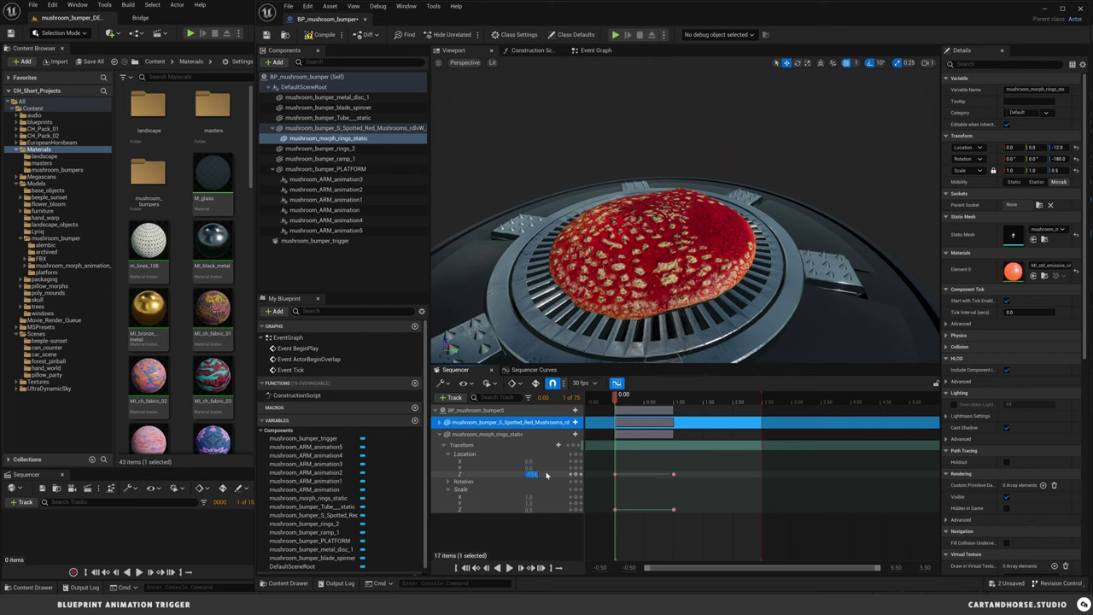
type("-8")
key("Return")
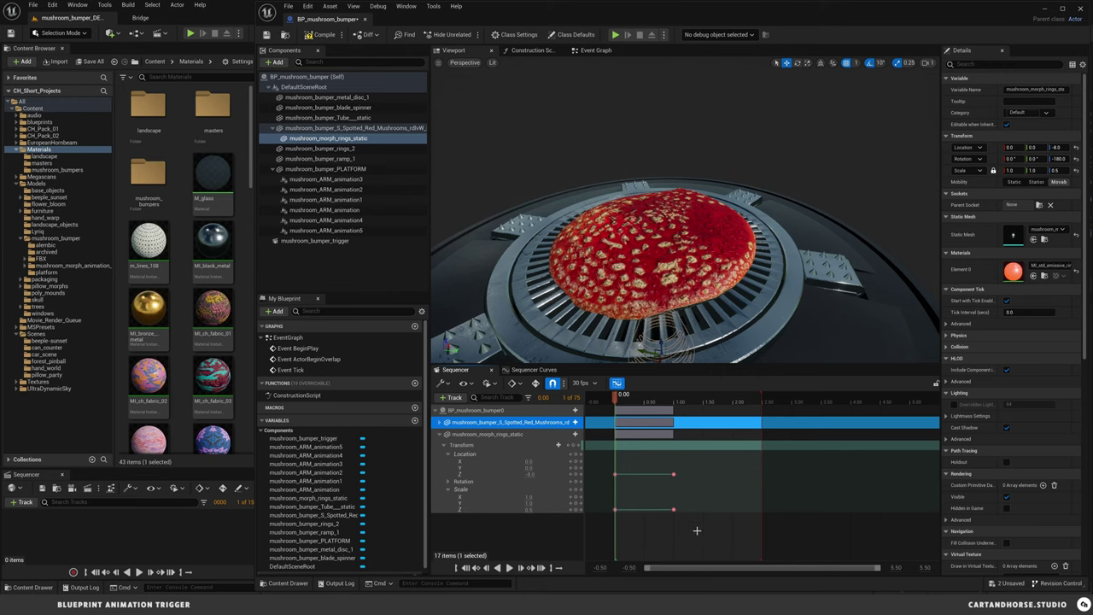
- Open the rings' Z location and Z scale curves and enable weighted tangents on both keys at 1.00
left_click(495, 474)
left_click(495, 509, "ctrl")
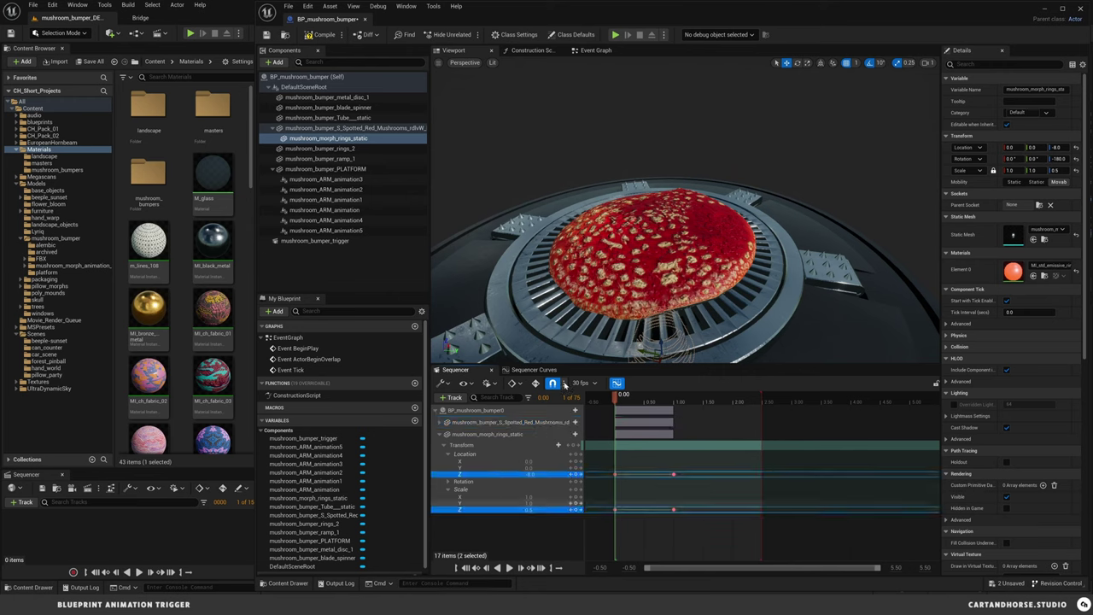
left_click(521, 370)
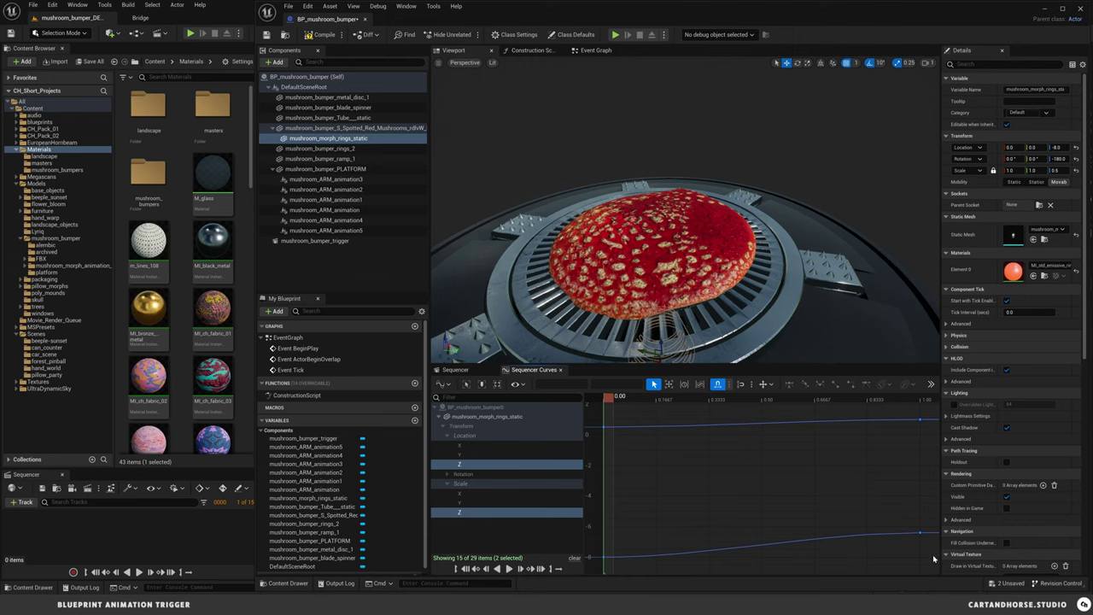
left_click_drag(888, 416, 898, 392)
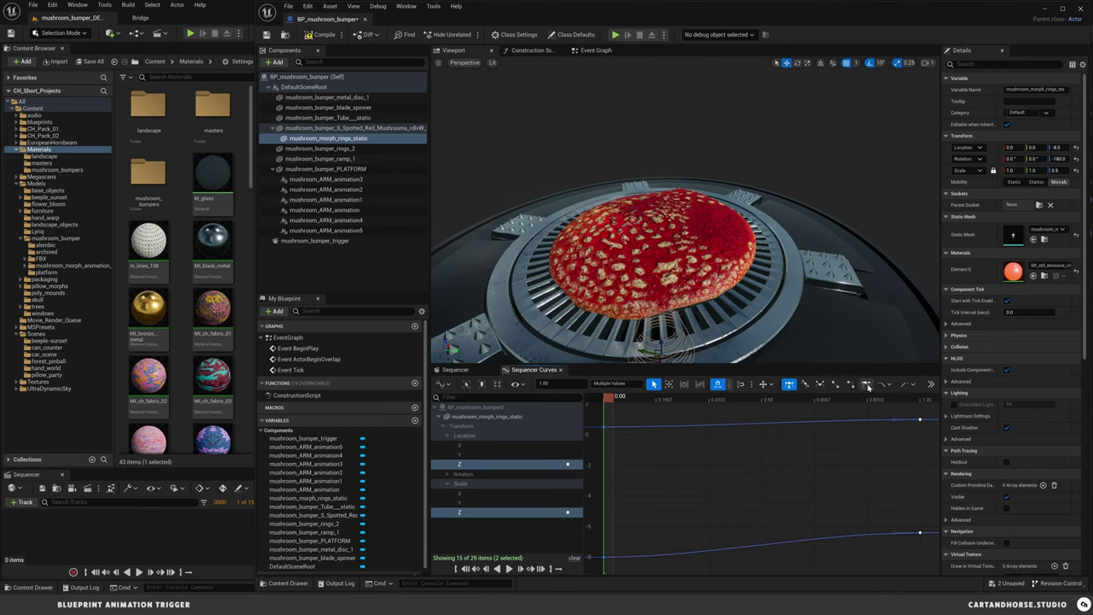
left_click(867, 387)
left_click(890, 472)
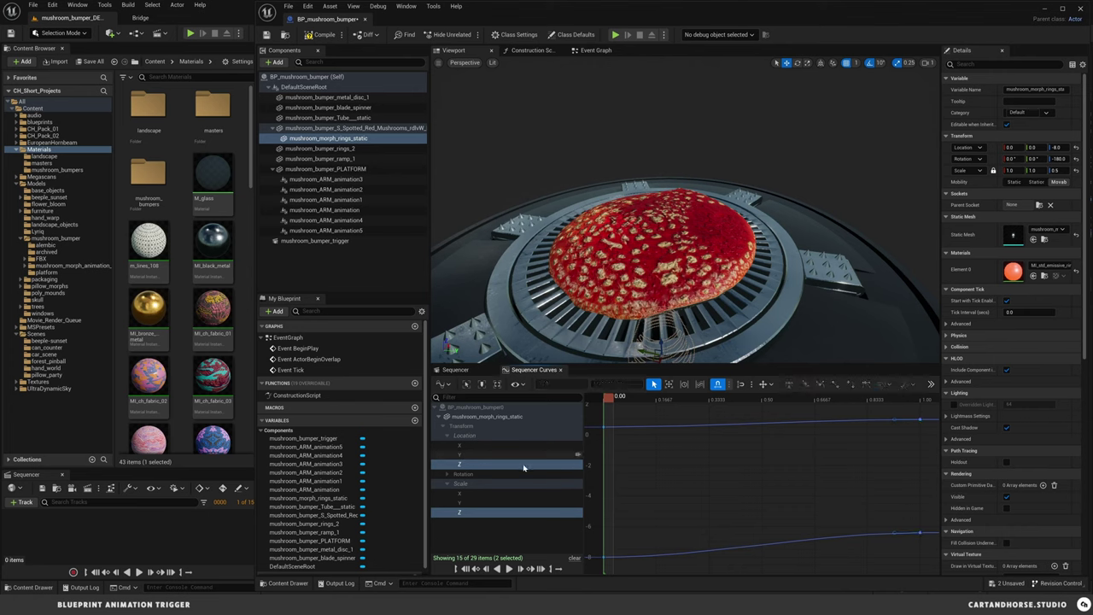
- On the rings' Z location curve, stretch the end key's tangent handle horizontally back to about 0.33
left_click(464, 463)
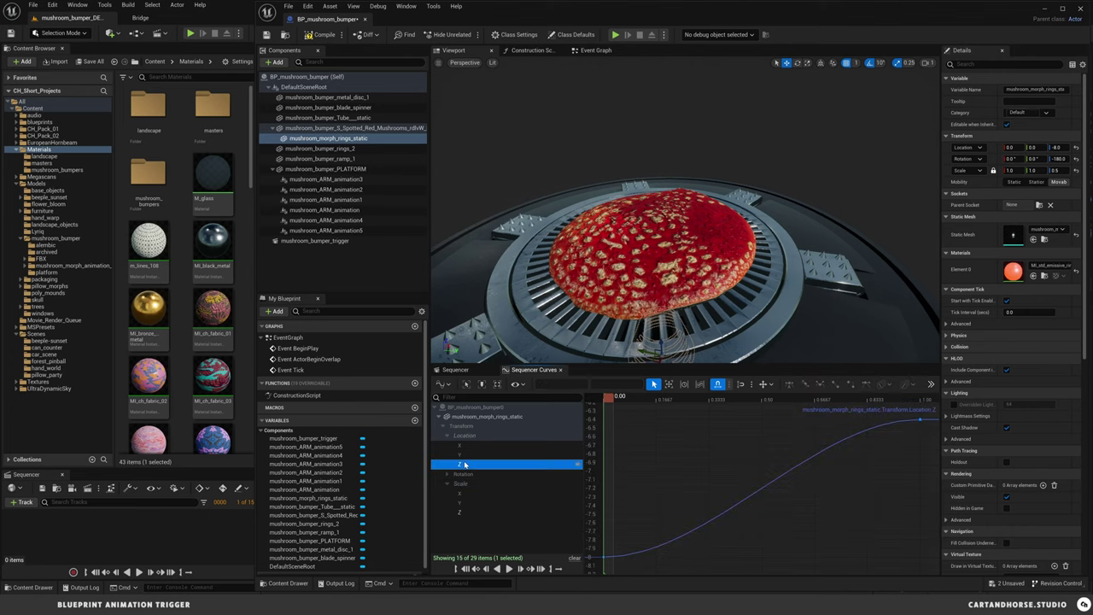
left_click(918, 420)
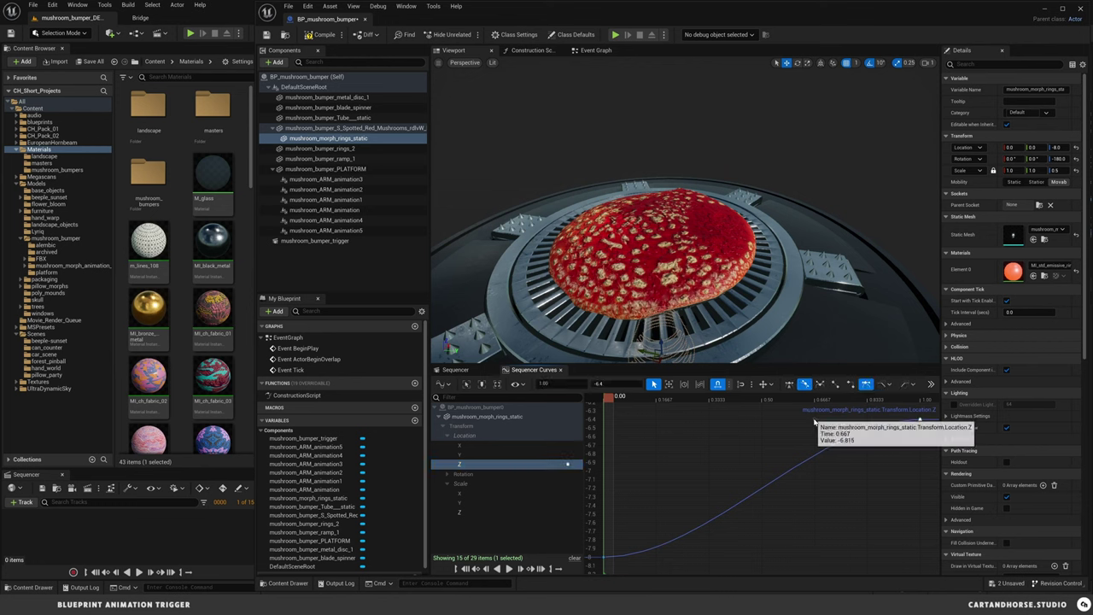
left_click_drag(814, 420, 706, 420)
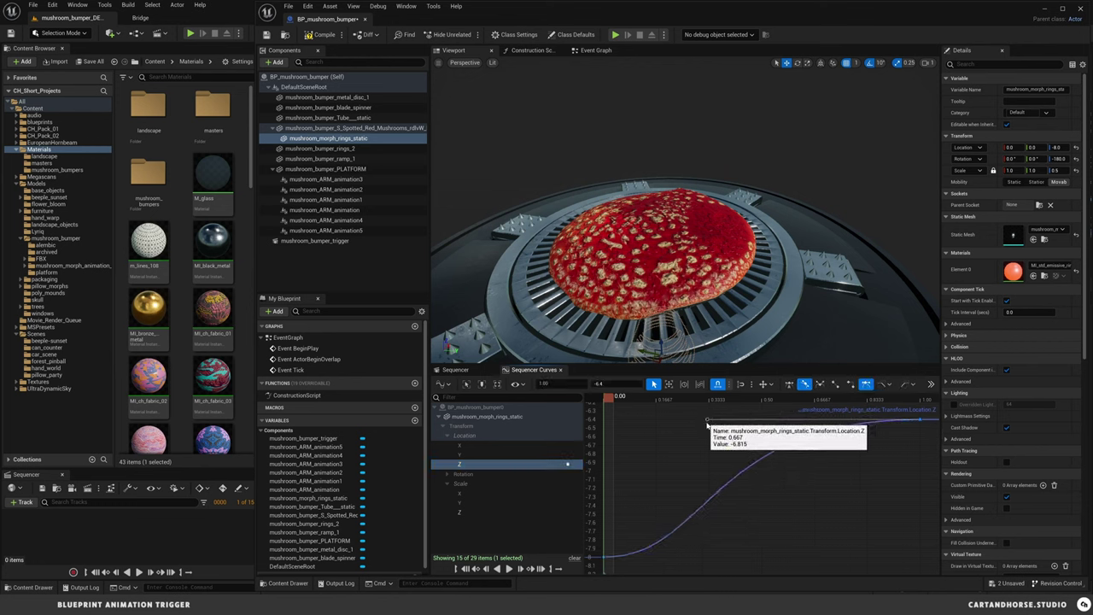
- Move the rings' Z scale end tangent handle to about 0.4 and a value of about 1.15 for overshoot, and preview the animation
left_click(483, 511)
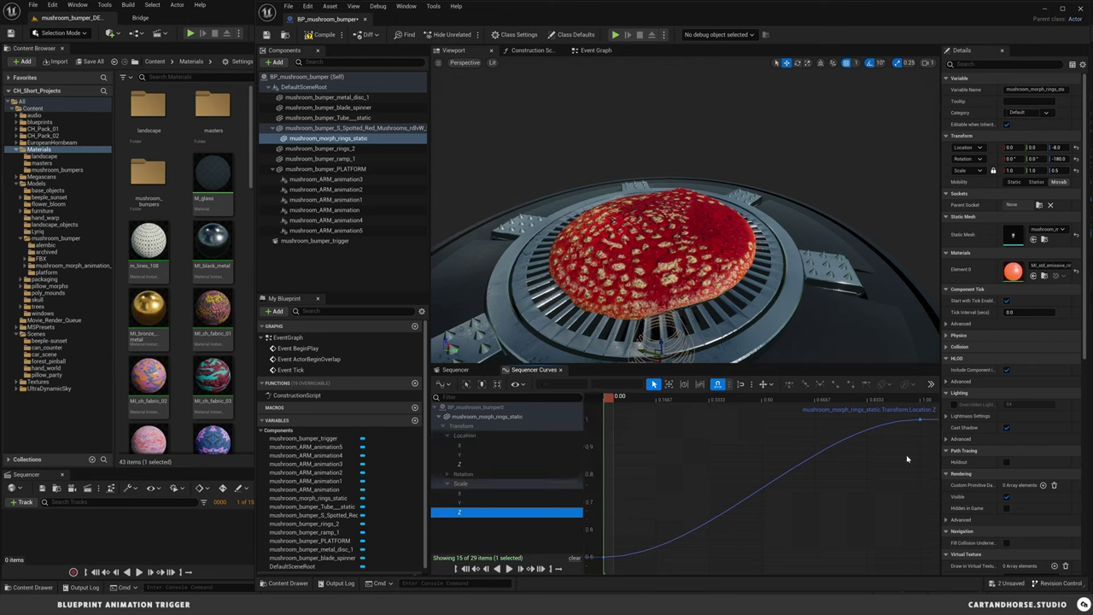
left_click(917, 439)
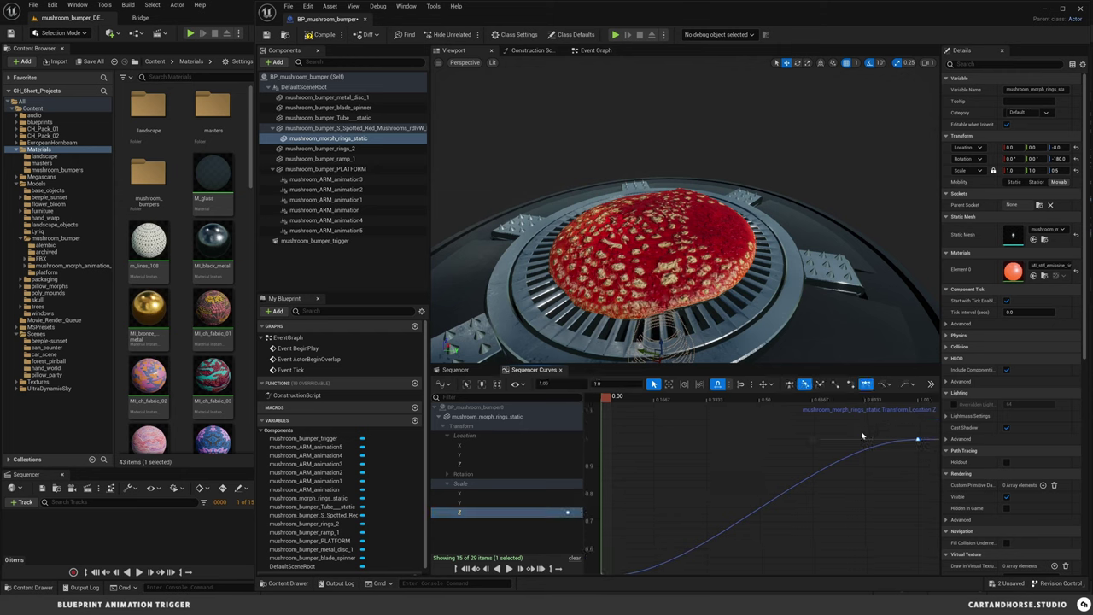
left_click_drag(814, 442, 739, 401)
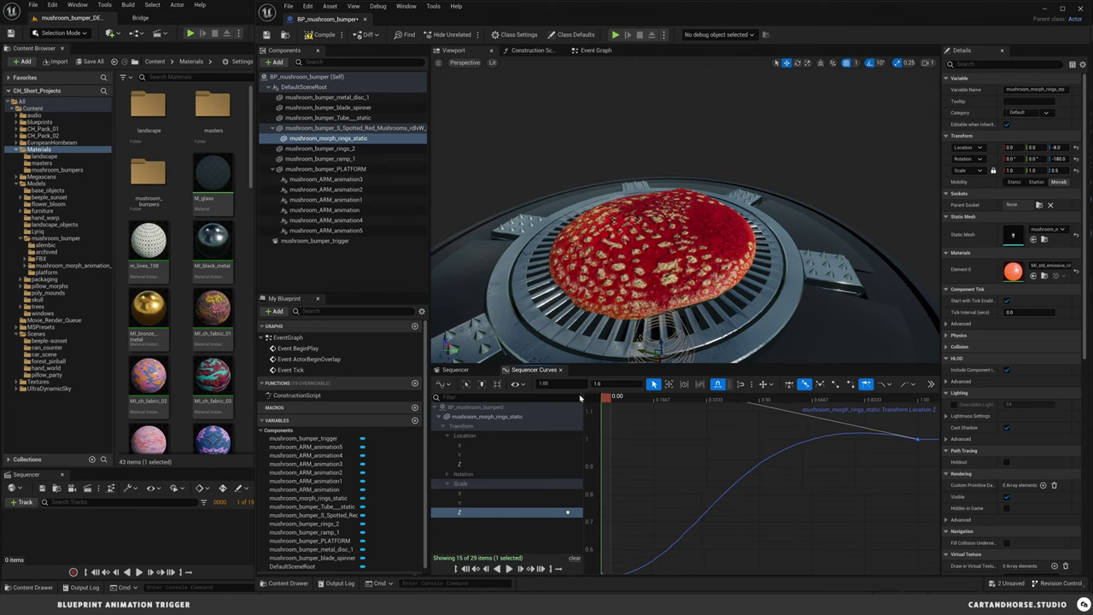
left_click(455, 369)
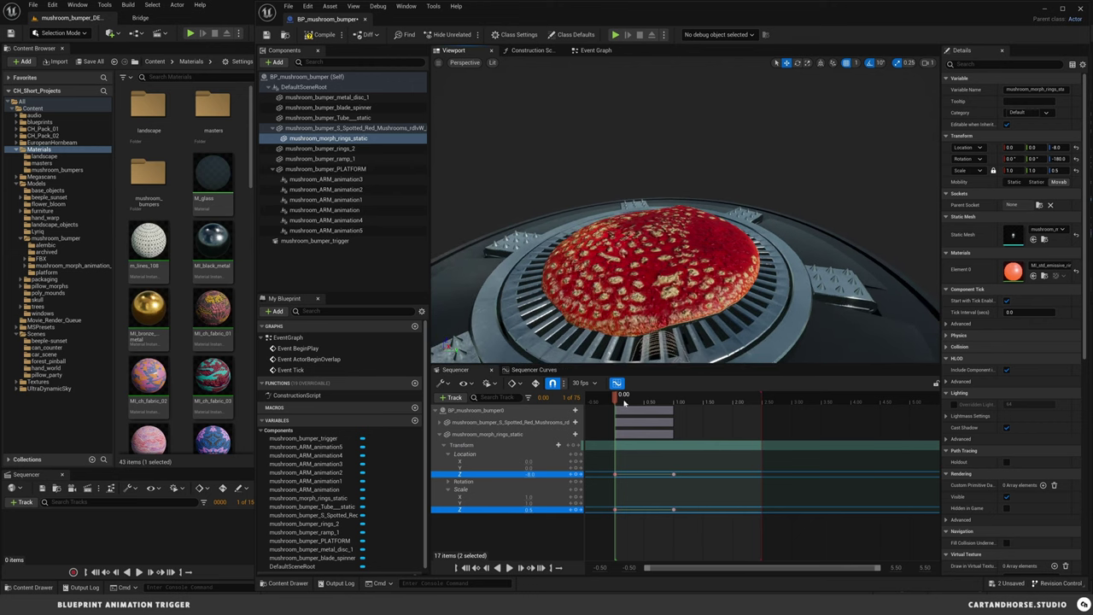
left_click_drag(617, 400, 677, 399)
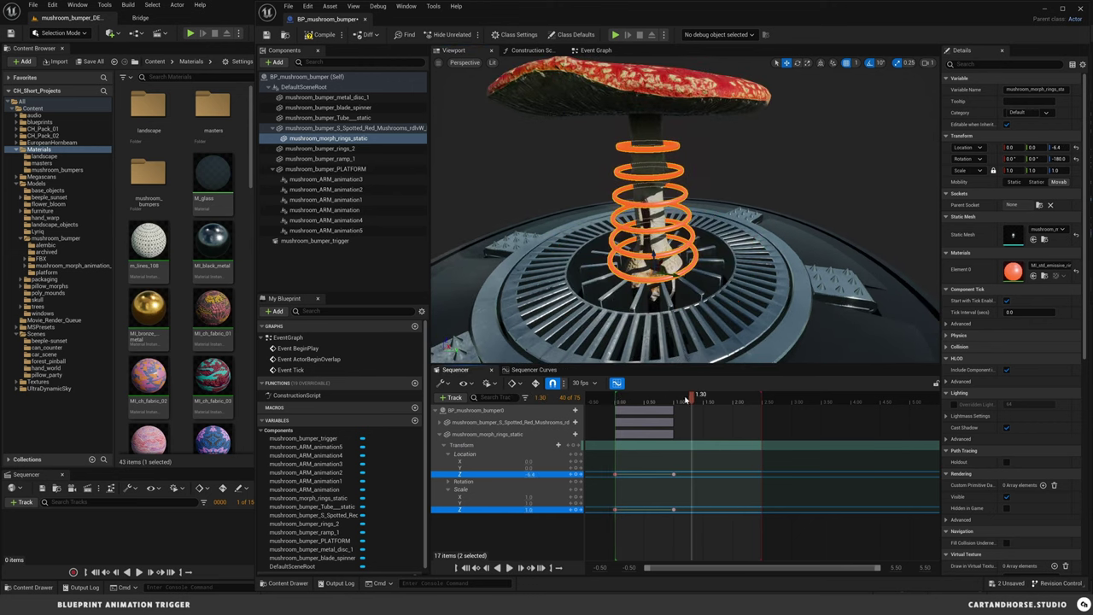
left_click(612, 400)
key("space")
key("space")
left_click_drag(699, 394, 663, 398)
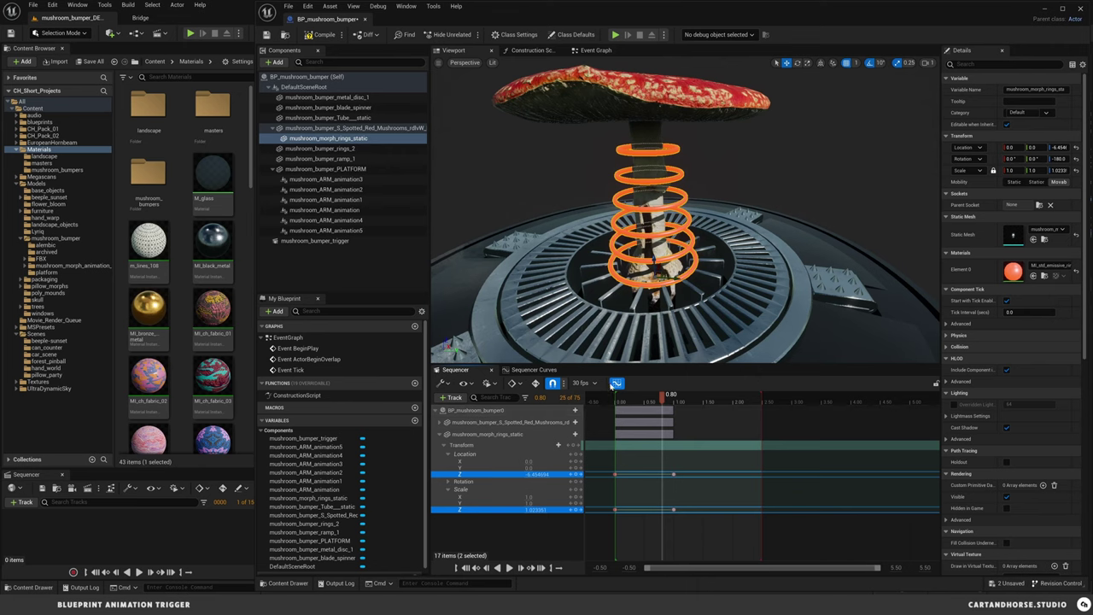
- Raise the rings' Z scale end tangent handle to a value of about 1.6 near 0.3 for stronger overshoot, and play the animation
left_click(616, 384)
scroll(779, 447, "down", 5)
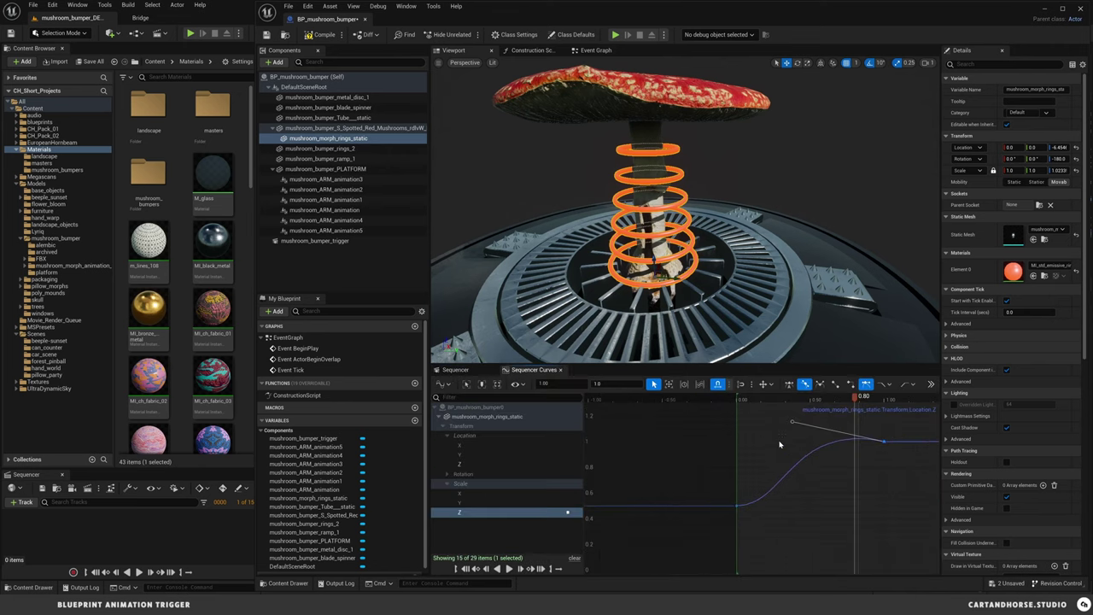
left_click_drag(784, 468, 768, 413)
left_click_drag(847, 398, 810, 398)
mouse_move(665, 268)
left_mouse_down("alt")
mouse_move(668, 292)
mouse_move(683, 236)
mouse_move(674, 230)
mouse_move(670, 250)
left_mouse_up("alt")
key("space")
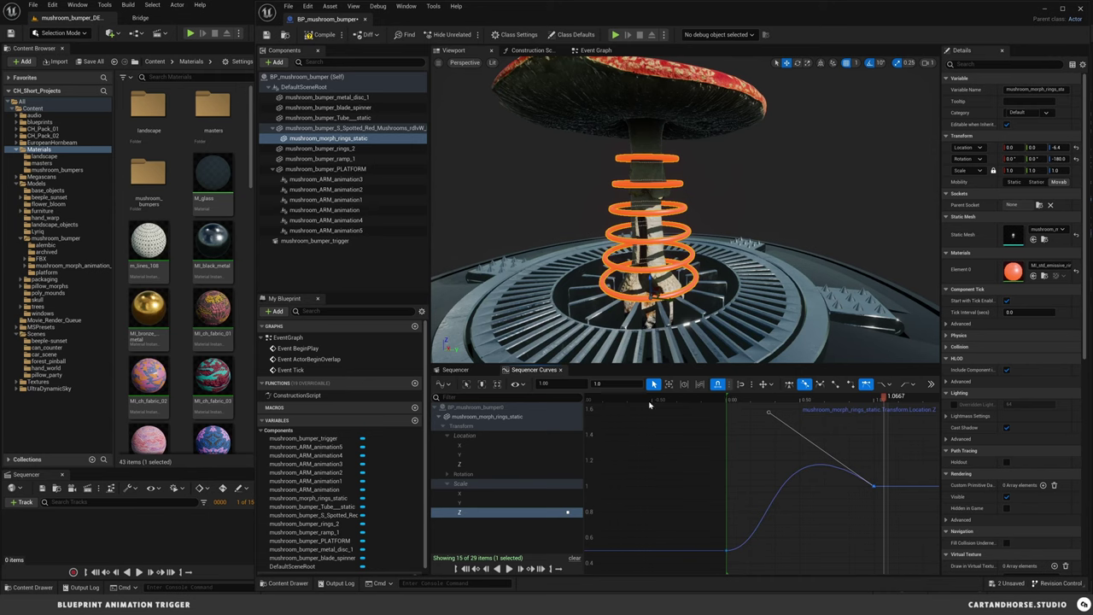
- Return to the sequence timeline, save the blueprint, and review the mushroom and rings by playing from 0.00 in a wider view
left_click(456, 370)
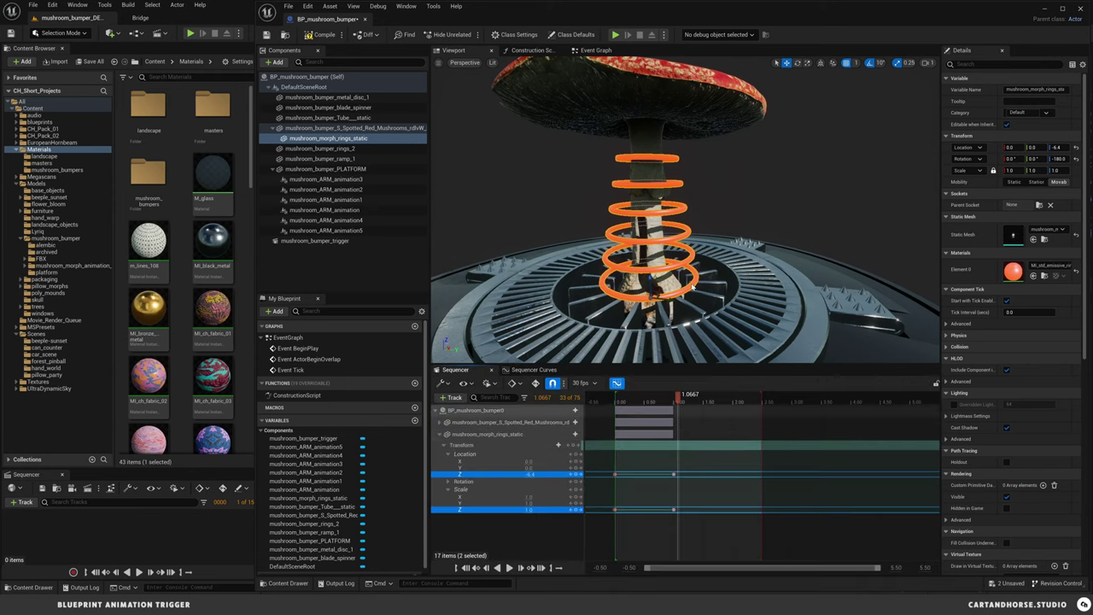
key("ctrl+s")
left_click_drag(697, 281, 690, 317, "alt")
middle_click_drag(689, 280, 694, 329, "alt")
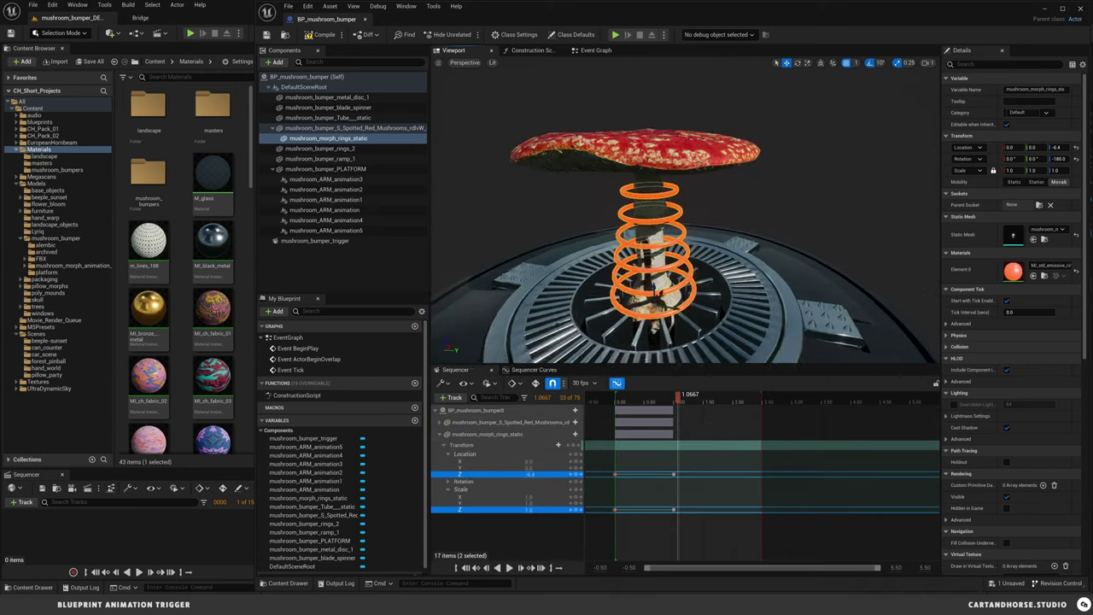
scroll(693, 315, "down", 2)
left_click_drag(624, 401, 674, 401)
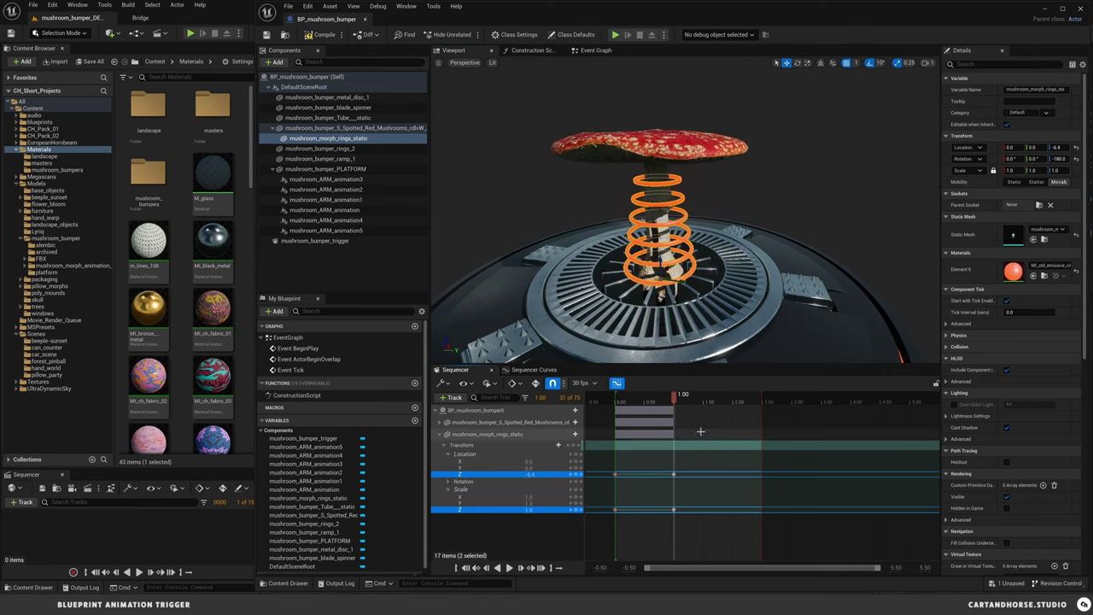
left_click(353, 263)
left_click(615, 402)
key("space")
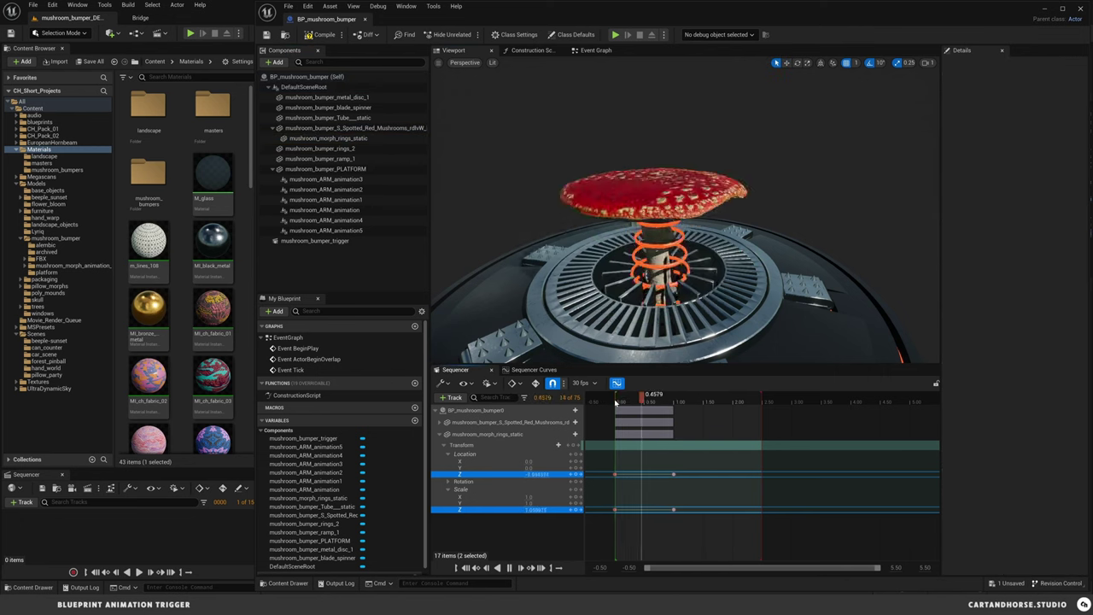
key("space")
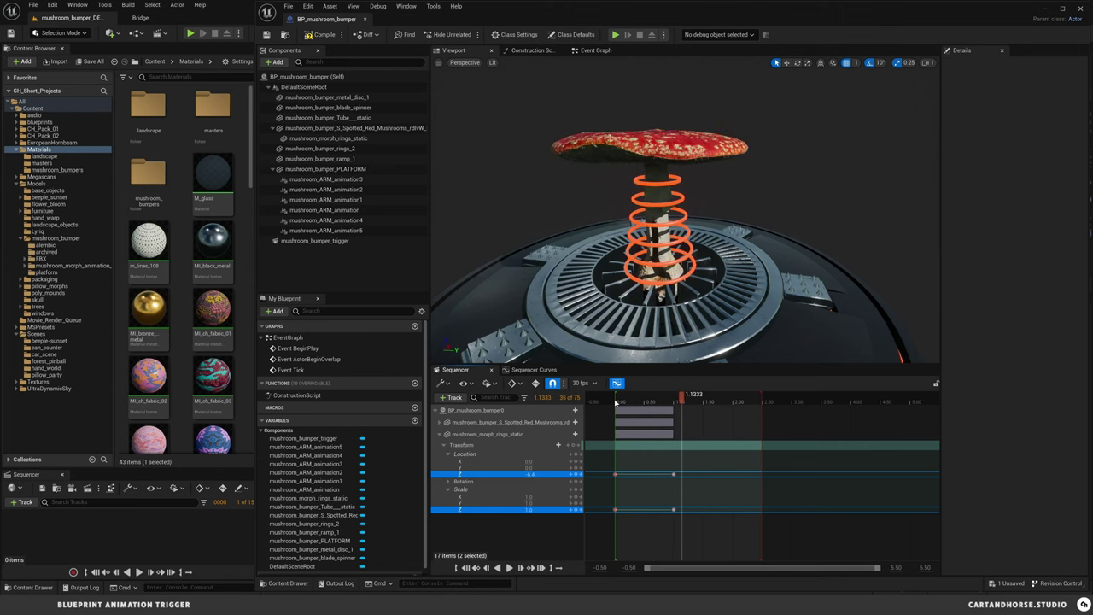
- Add mushroom_bumper_metal_disc_1 to the sequence, move the playhead to 1.00, and collapse the rings' track
left_click(732, 327)
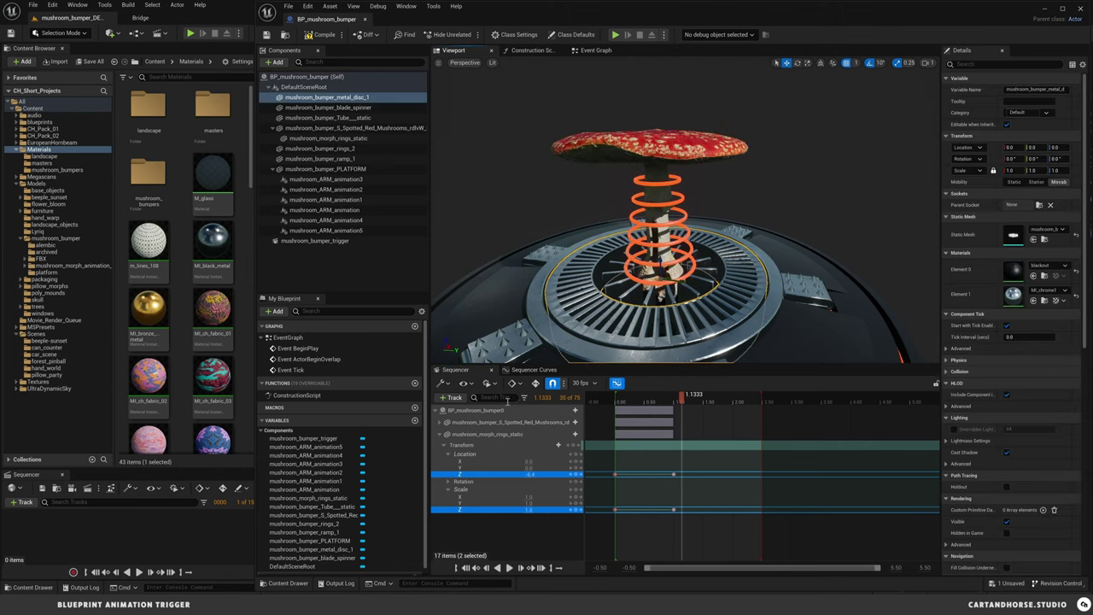
left_click(451, 397)
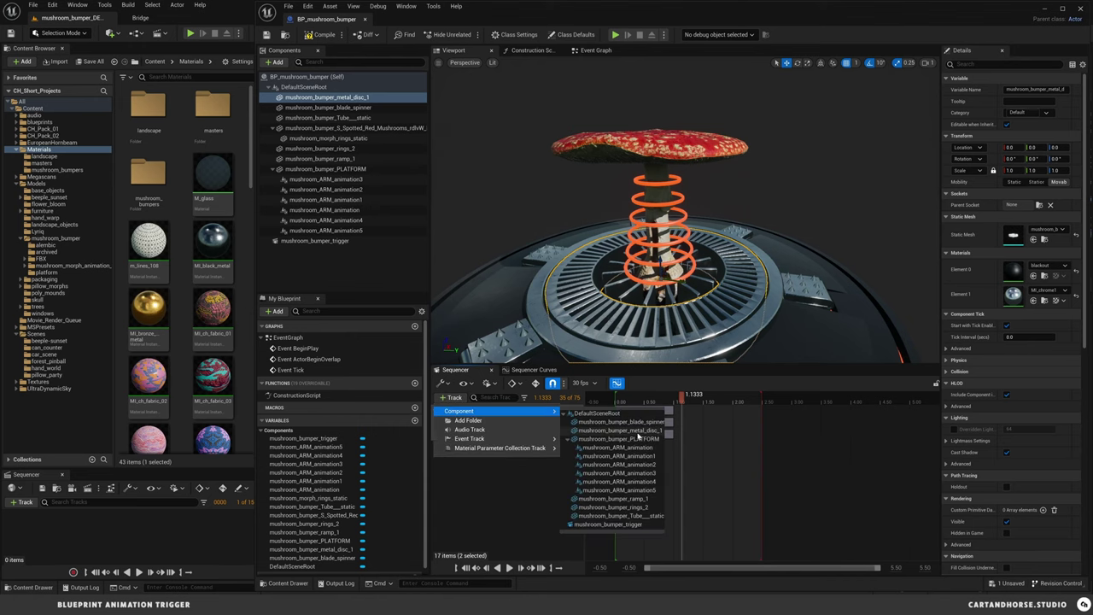
left_click(637, 432)
left_click(674, 400)
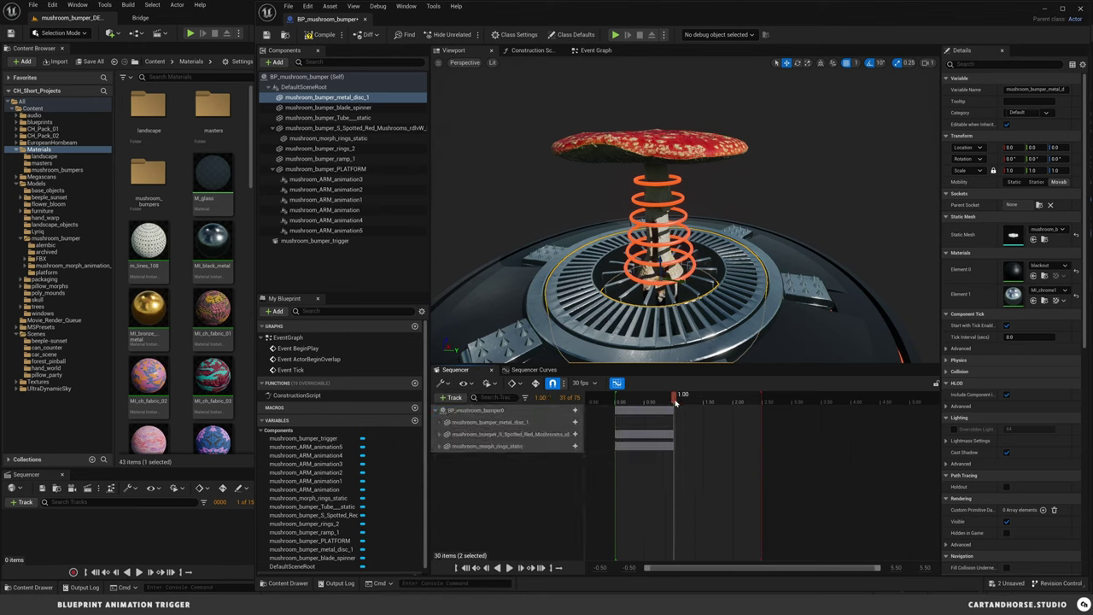
left_click(441, 446)
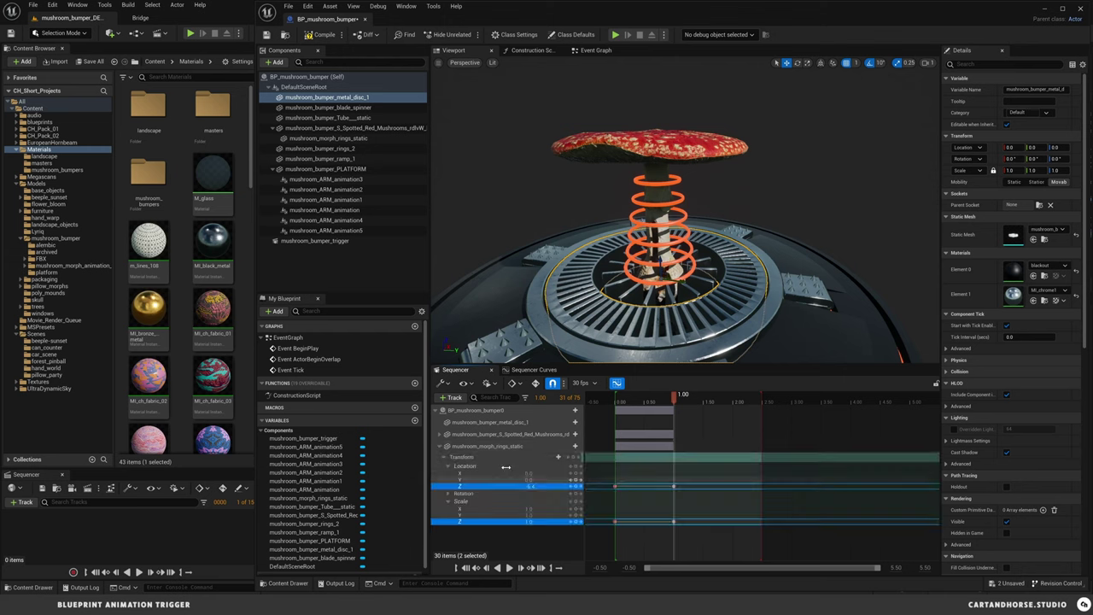
left_click(441, 445)
- Give the metal disc a Transform track and expand its Rotation channels
left_click(512, 421)
left_click(570, 422)
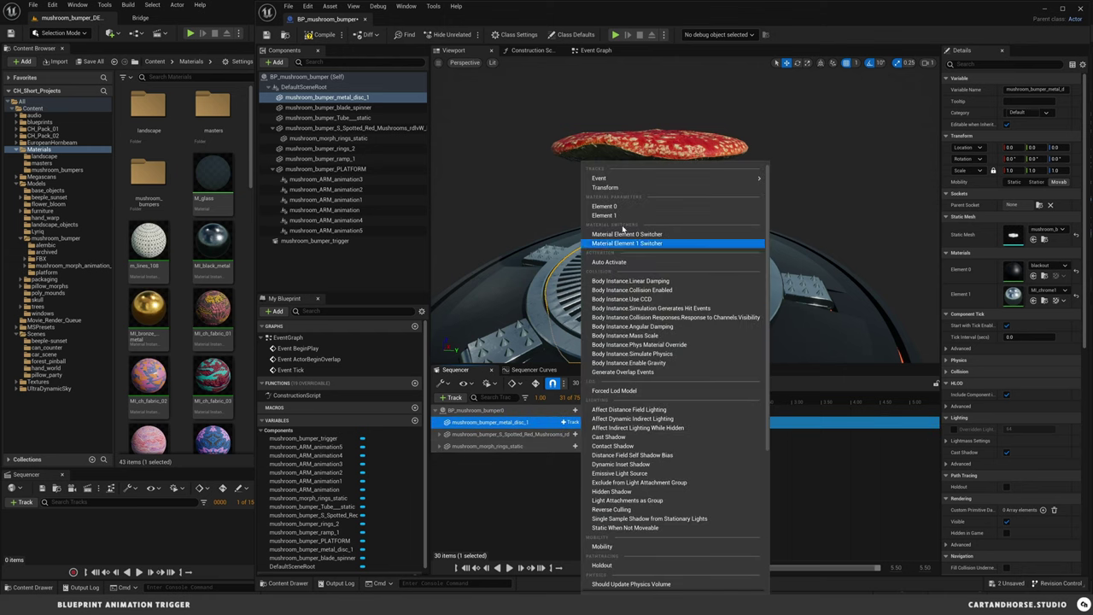
left_click(606, 187)
left_click(446, 432)
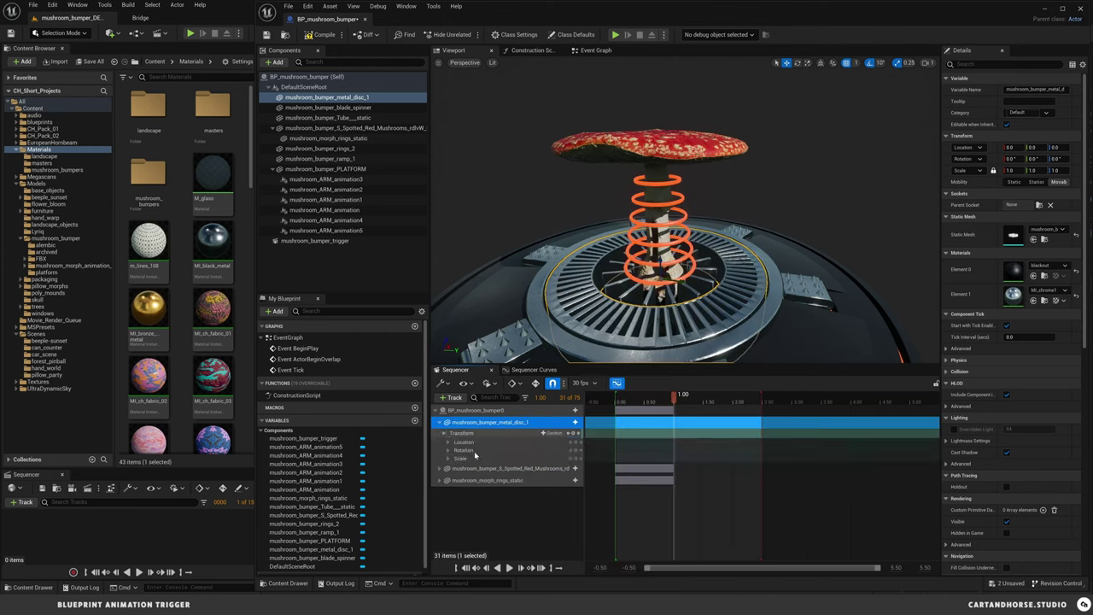
left_click(447, 450)
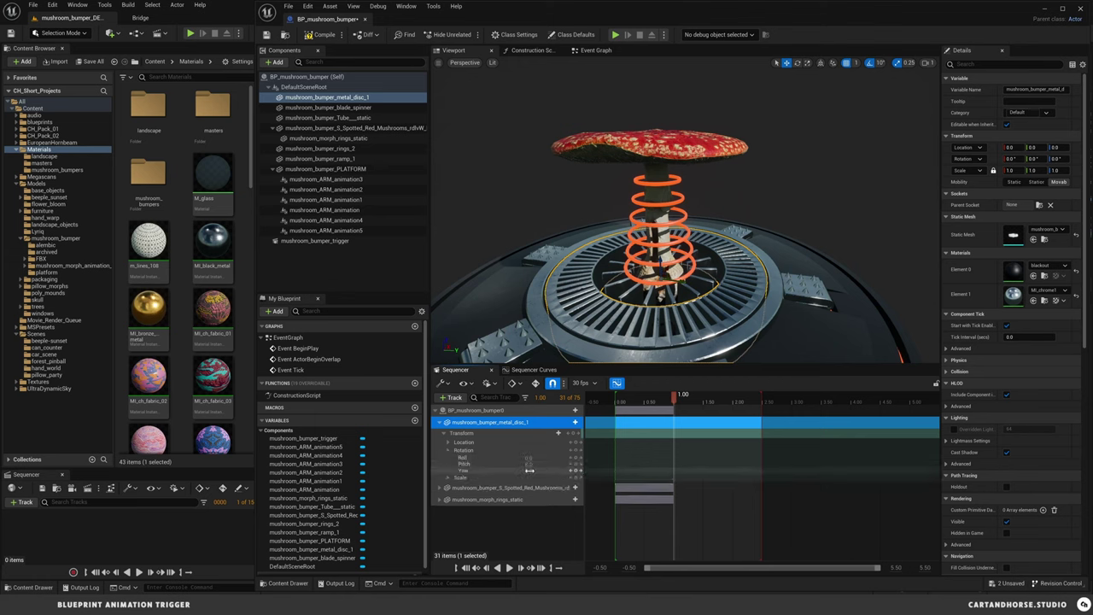
- Try out the metal disc's Yaw rotation, and key its Yaw at 0 at 0.00
left_click_drag(529, 470, 597, 470)
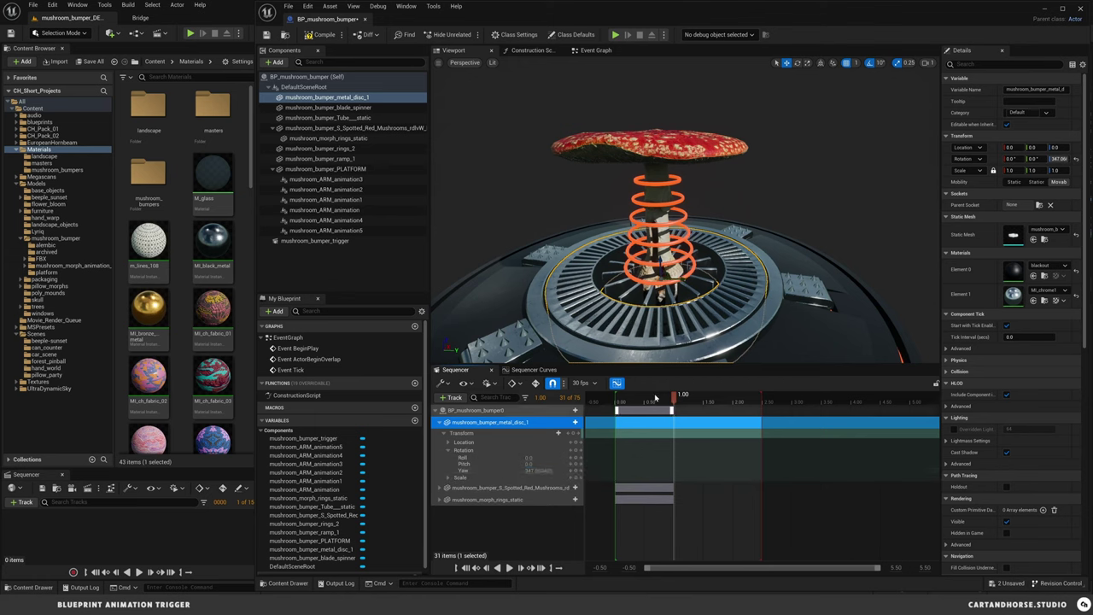
left_click(613, 401)
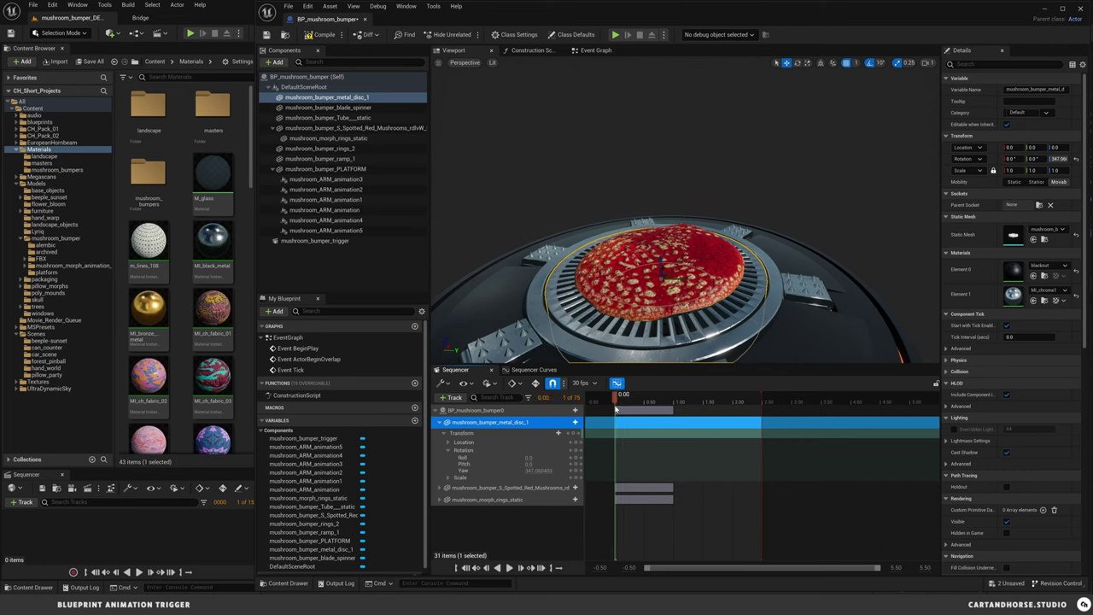
type("0")
key("Return")
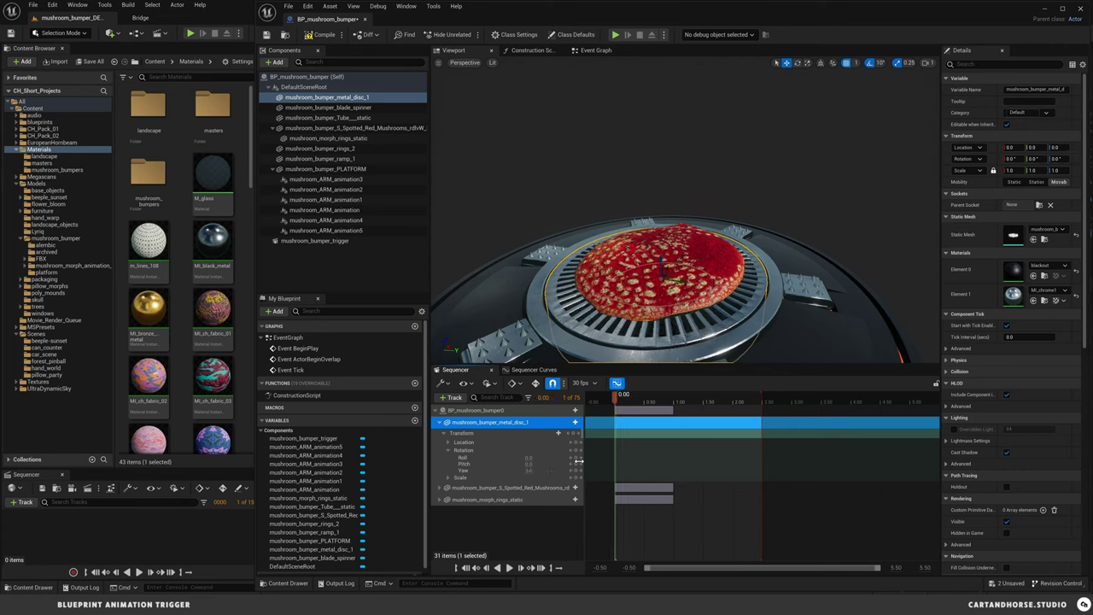
- At 1.00, key the metal disc's Yaw at 180 and play the sequence from the start to check the spin
left_click_drag(617, 398, 676, 410)
left_click(527, 470)
type("180")
key("Return")
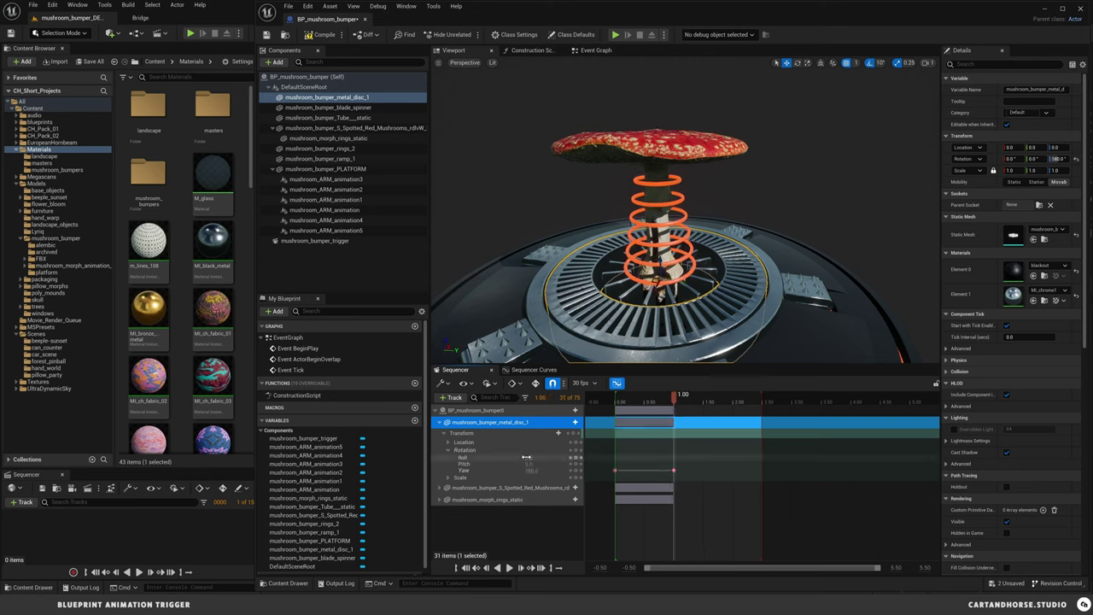
left_click_drag(673, 398, 614, 404)
key("space")
key("space")
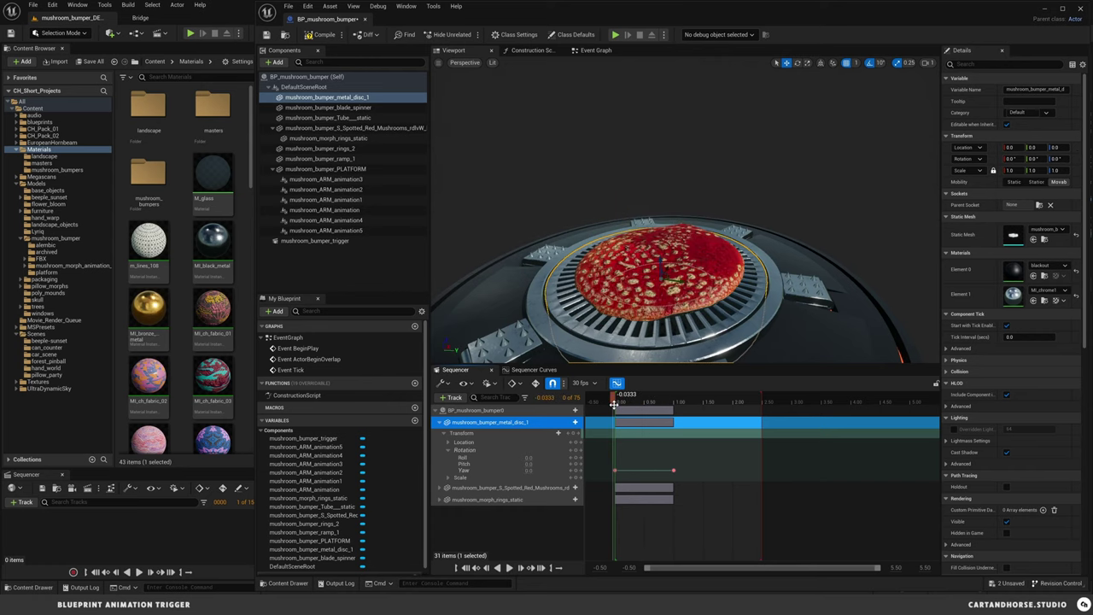
key("space")
key("space")
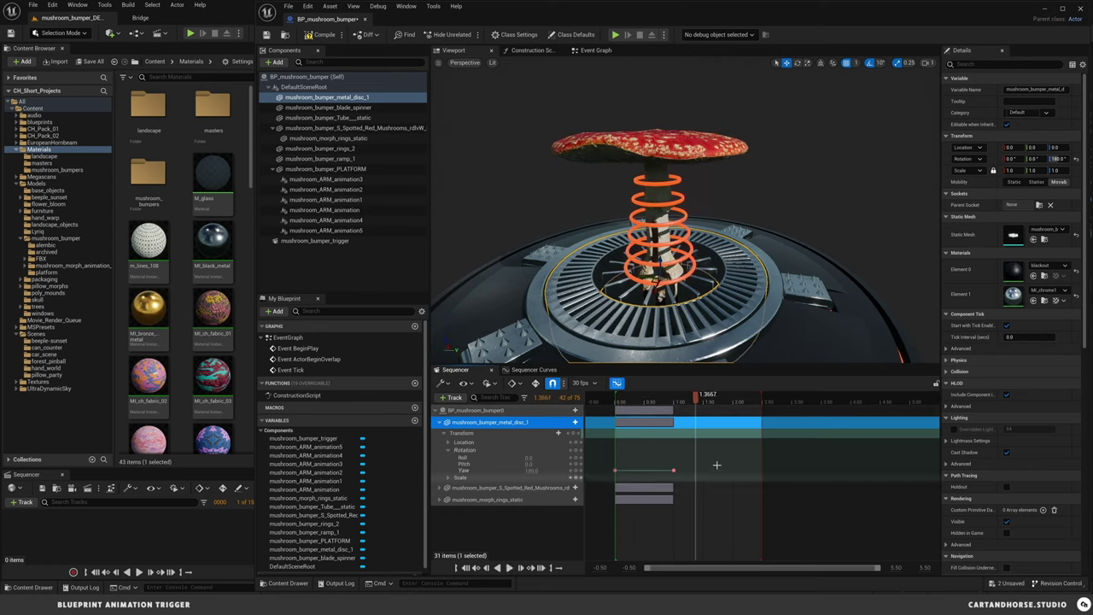
- Select both of the metal disc's Yaw keys and lengthen their tangents in the curve editor for a stronger ease-in and ease-out
left_click_drag(719, 462, 608, 477)
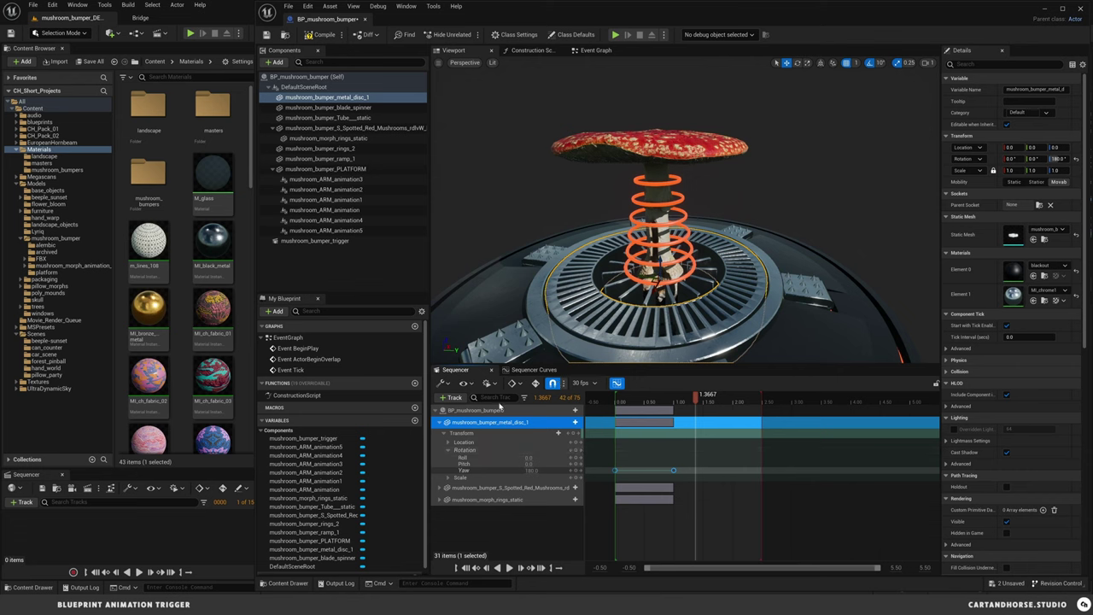
left_click(477, 469)
left_click(528, 369)
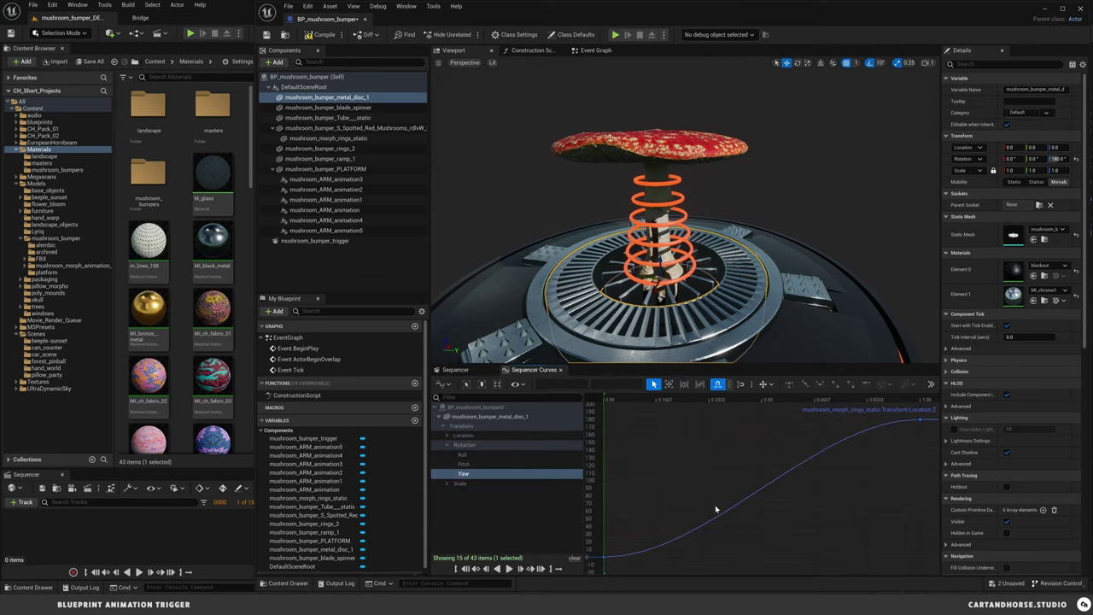
left_click(602, 556)
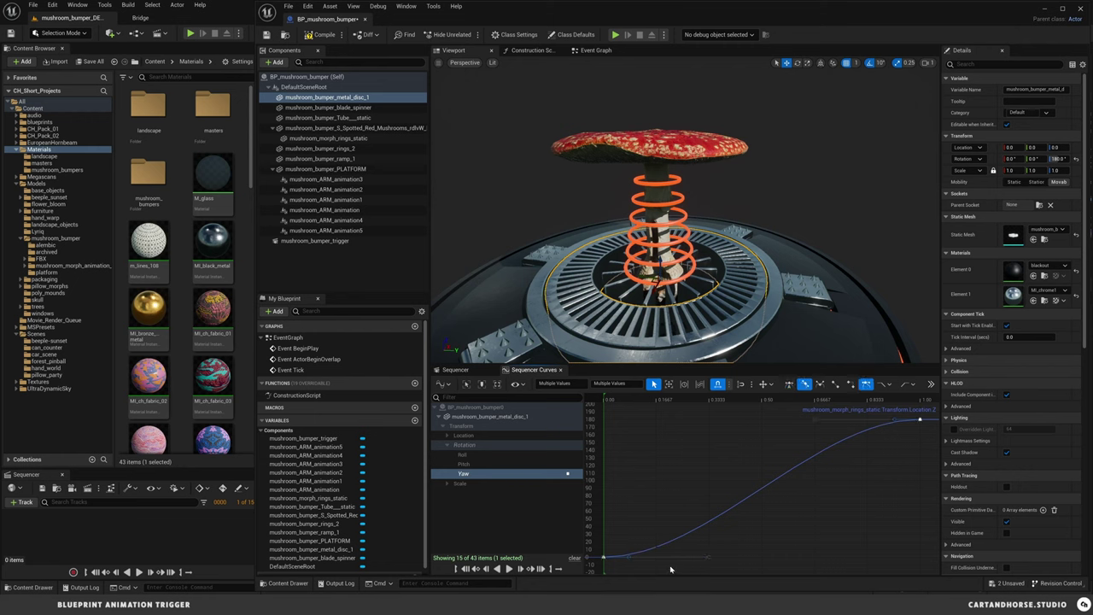
left_click_drag(710, 559, 817, 557)
left_click(920, 419)
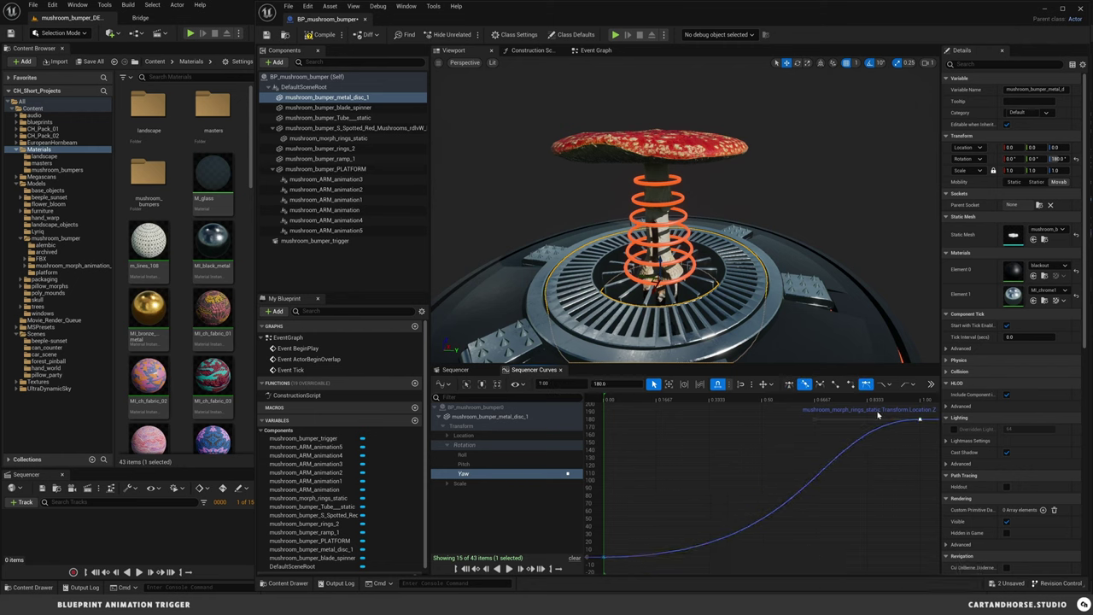
left_click_drag(809, 419, 689, 419)
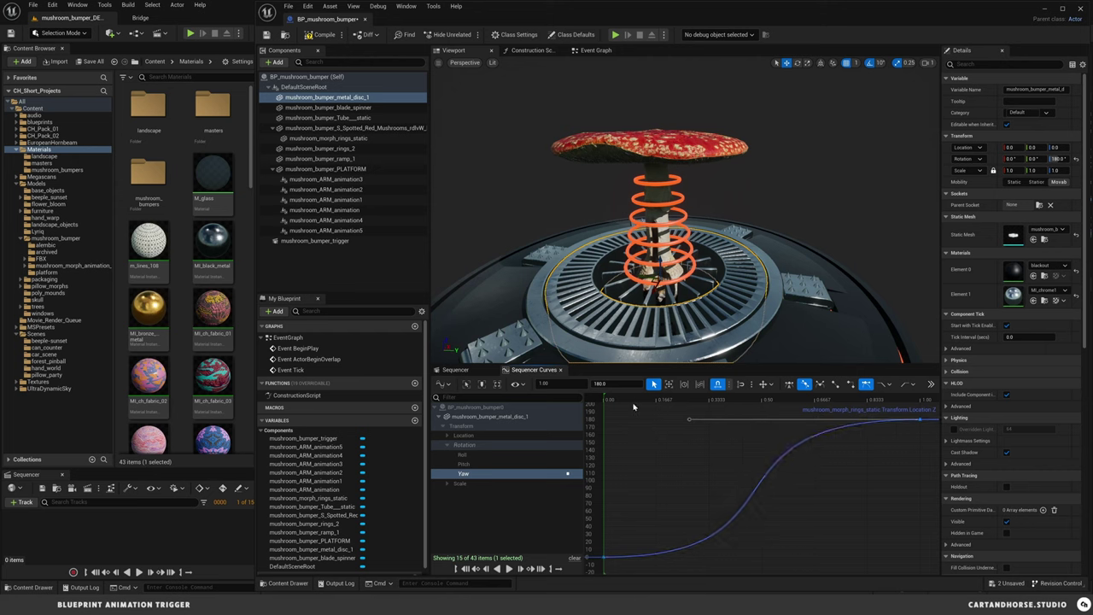
- Play the eased disc spin, return to the sequence timeline and save the blueprint
key("space")
left_click(455, 369)
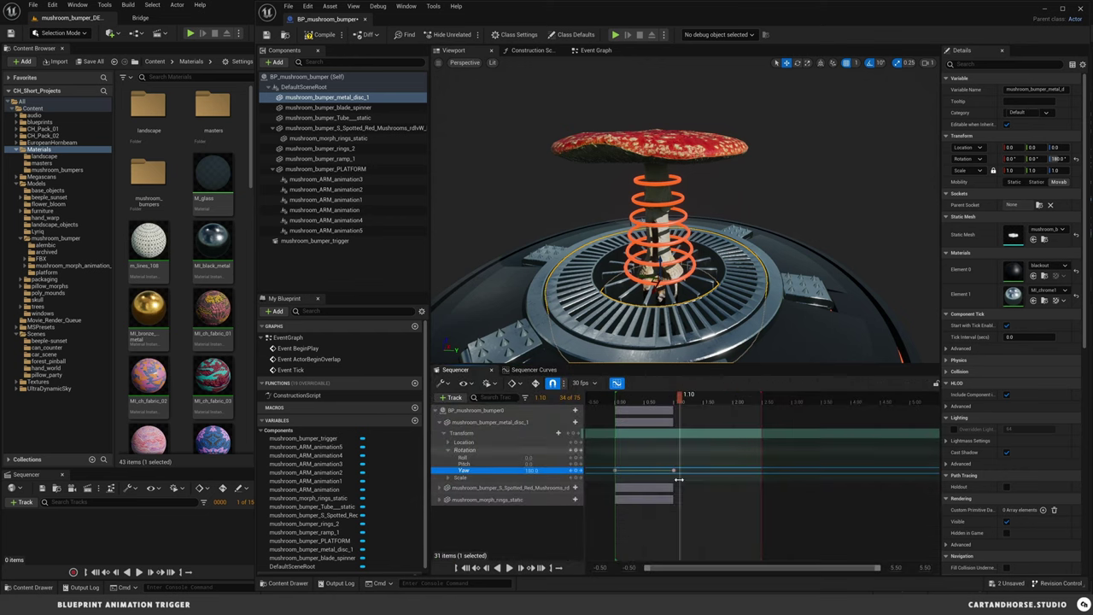
key("ctrl+s")
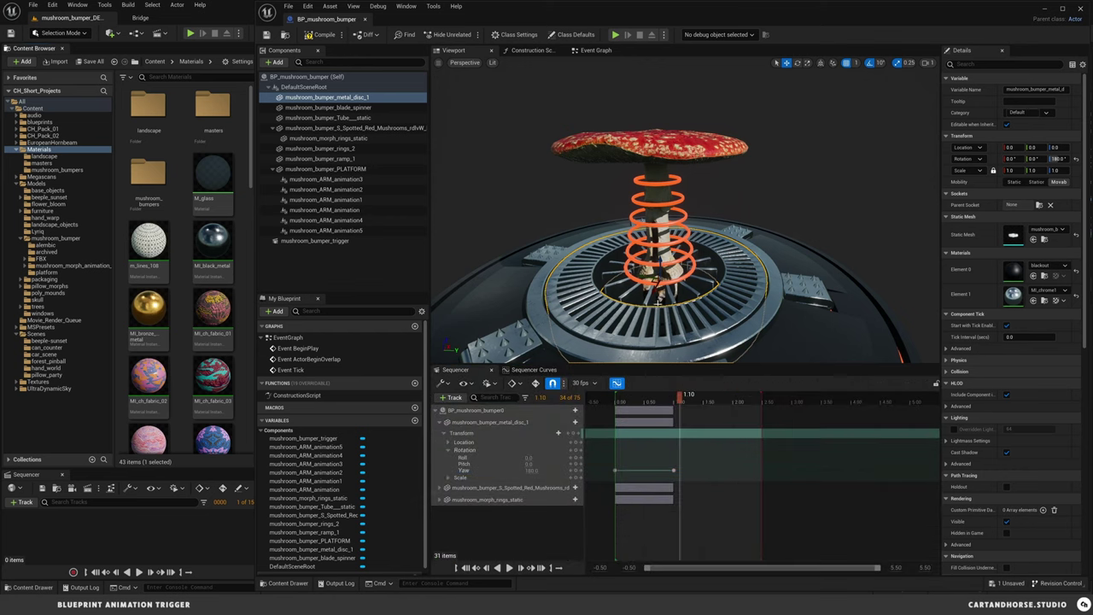
- Collapse the metal disc's track and scrub the playhead to 0.8667 to review the combined animation up close
left_click_drag(648, 254, 674, 260, "alt")
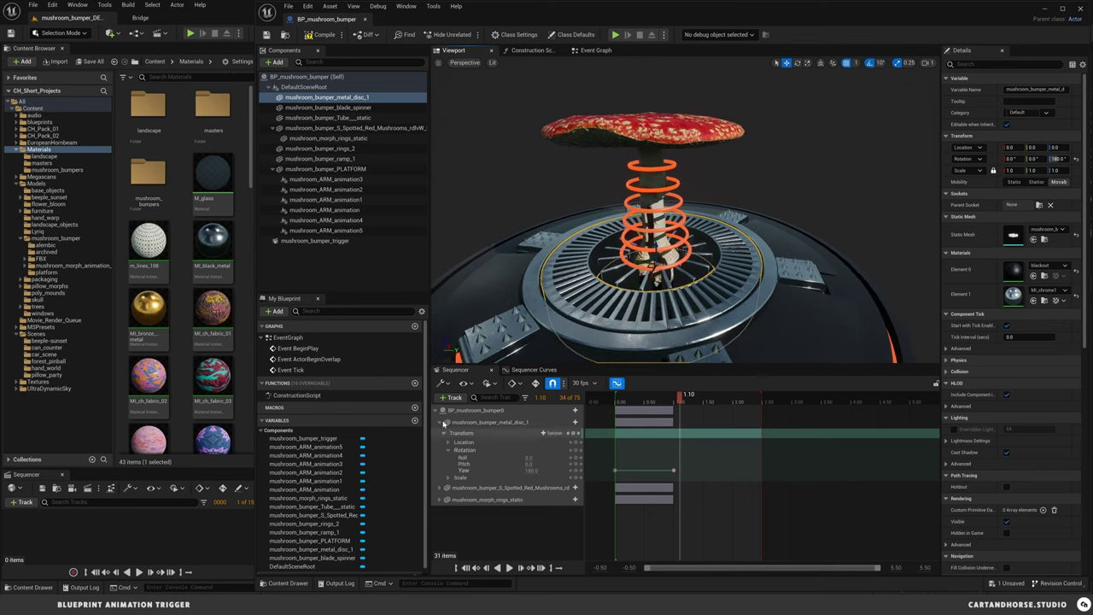
left_click(440, 423)
mouse_move(649, 401)
left_mouse_down()
mouse_move(616, 402)
mouse_move(668, 411)
left_mouse_up()
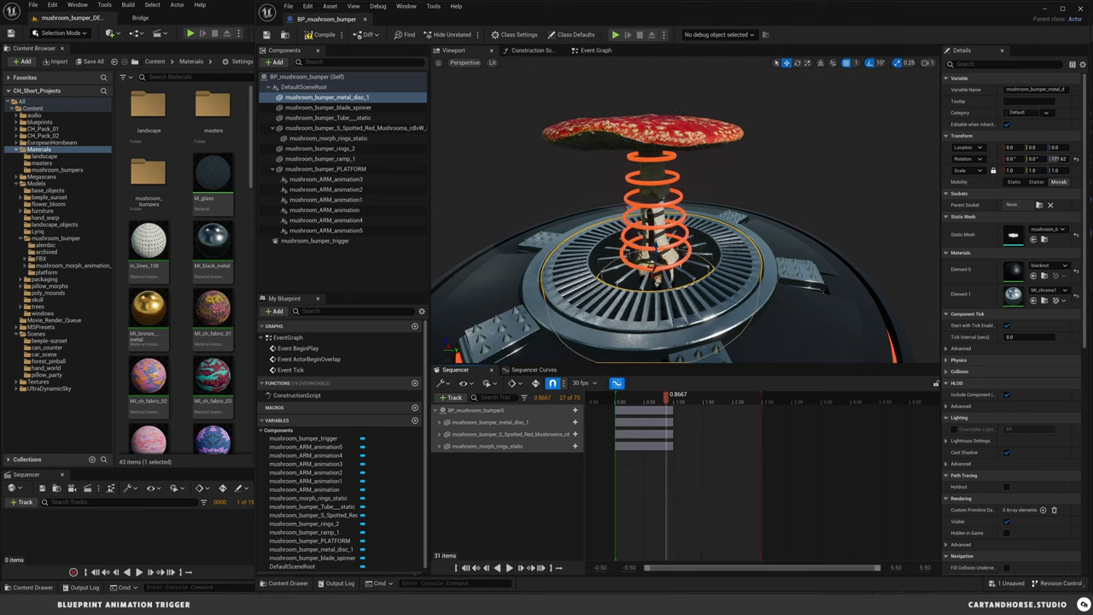
right_click_drag(560, 306, 575, 341)
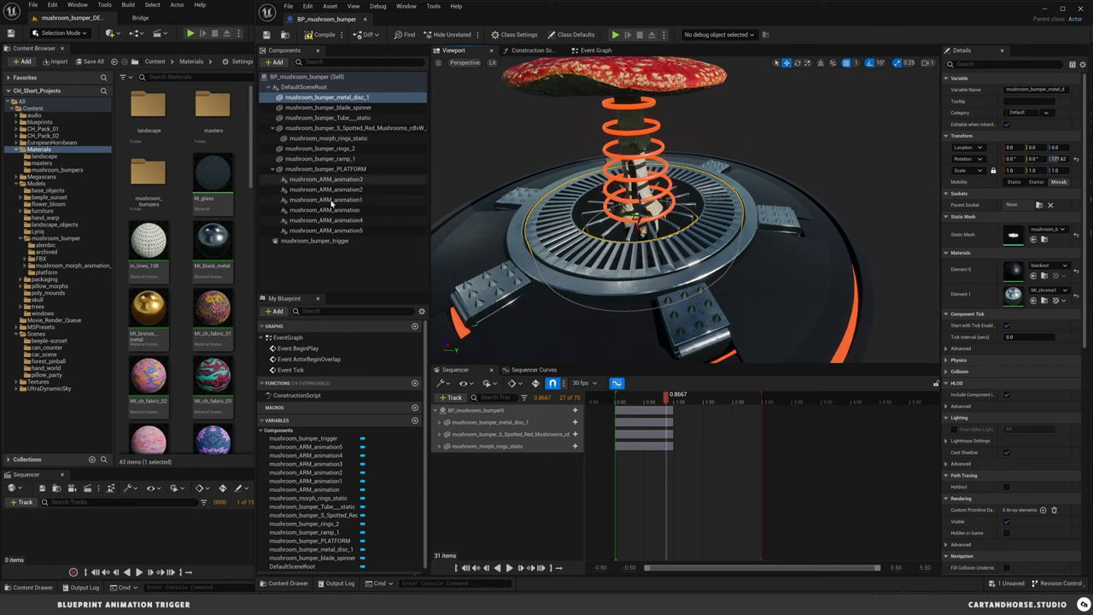
- Add the mushroom_ARM_animation component to the sequence and give it a Start Time Offset track
left_click(454, 398)
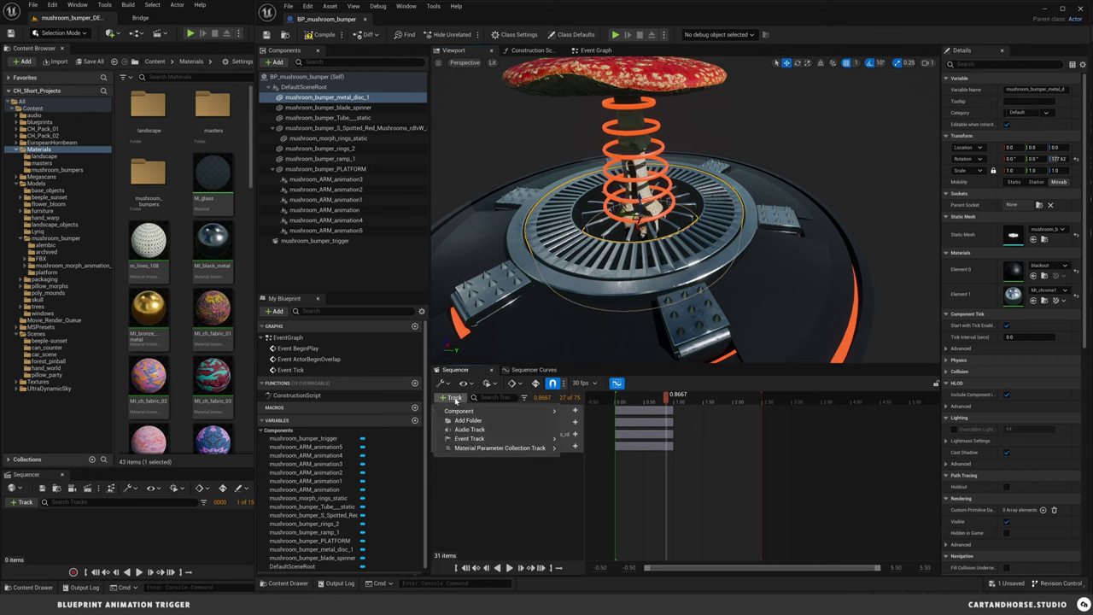
mouse_move(470, 411)
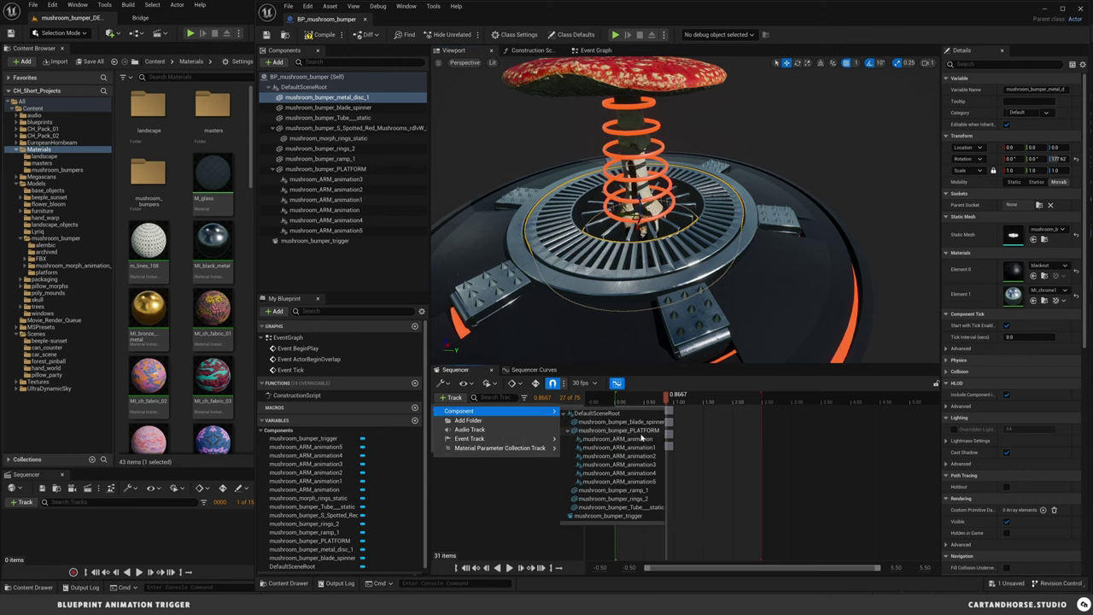
left_click(642, 441)
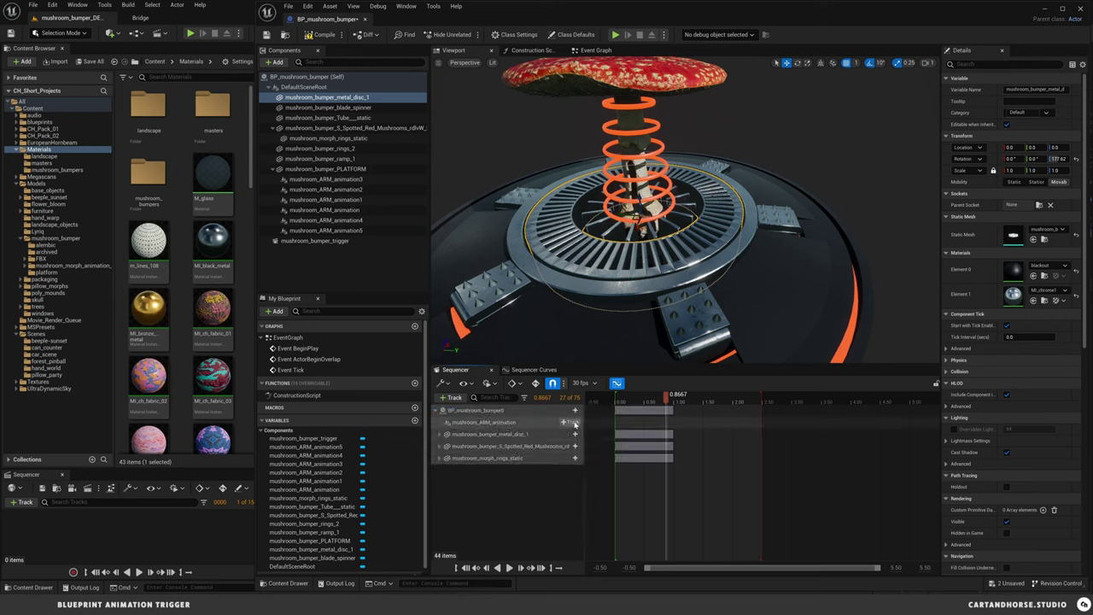
left_click(568, 423)
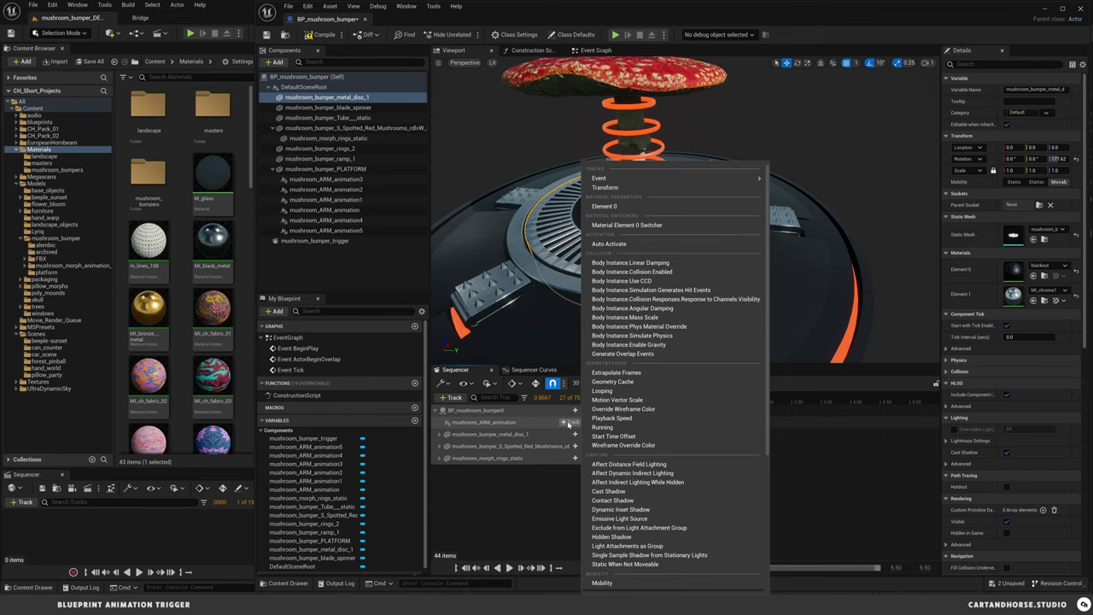
left_click(634, 437)
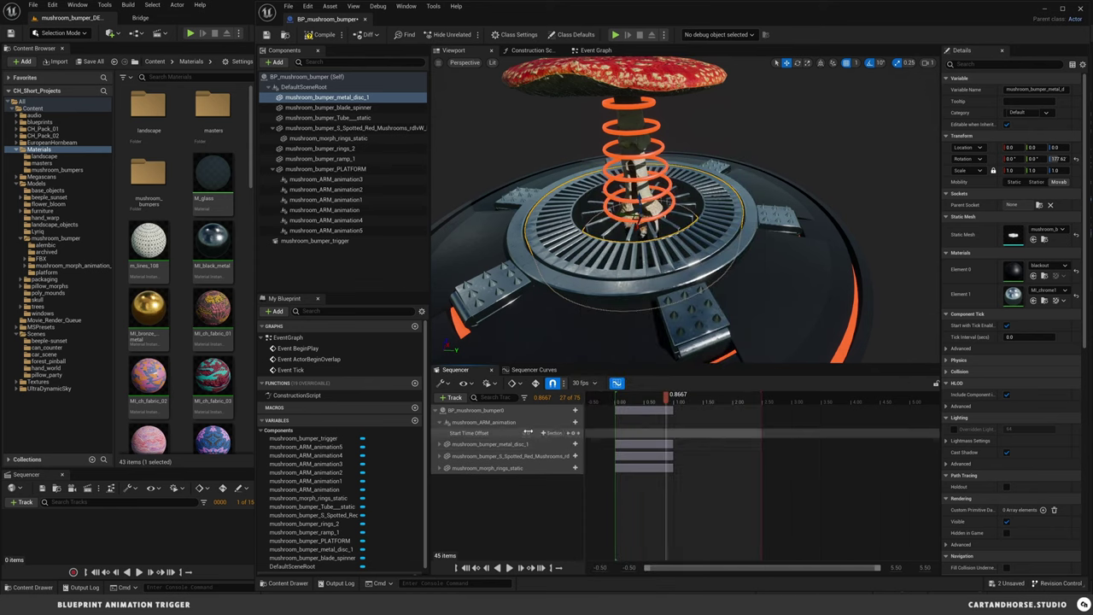
- Try out the arm's Start Time Offset, key it at 0 at 0.8667, and move the playhead to 1.1667
left_click(527, 432)
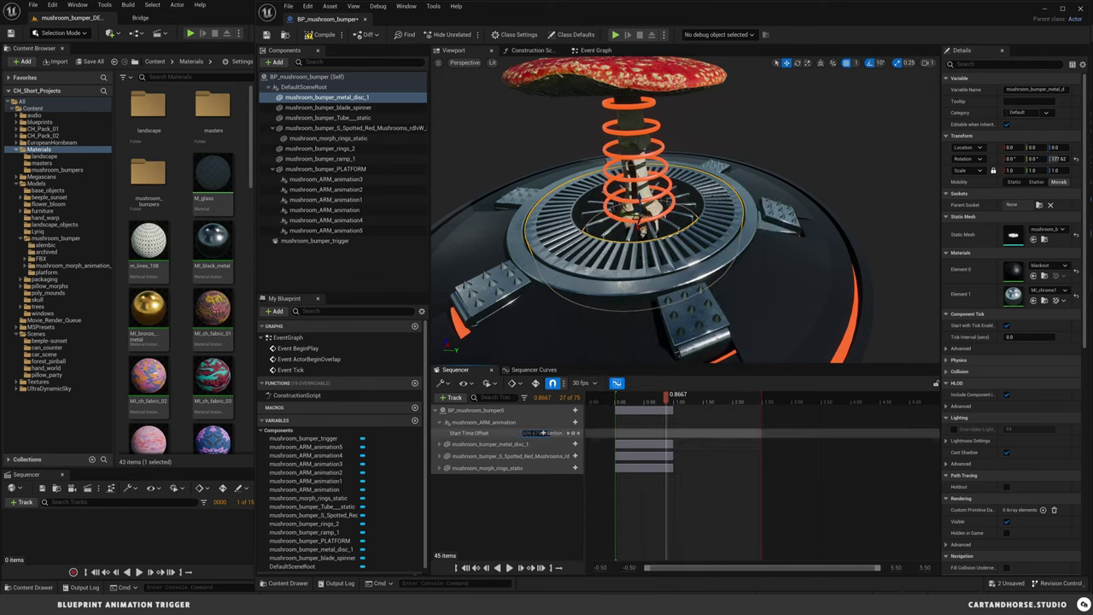
left_click_drag(528, 433, 555, 433)
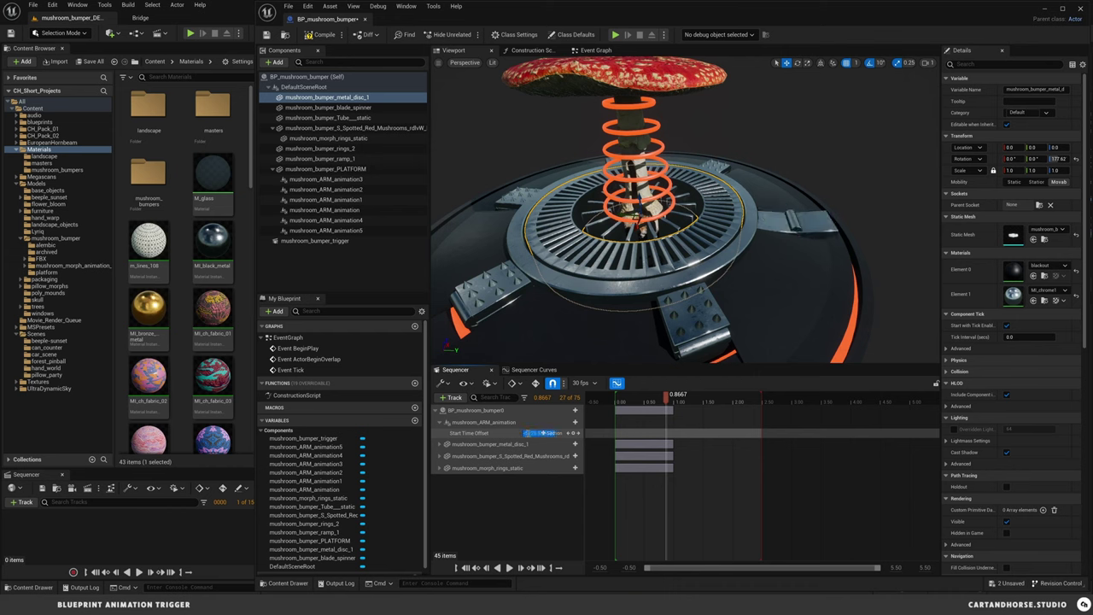
type("0")
key("Return")
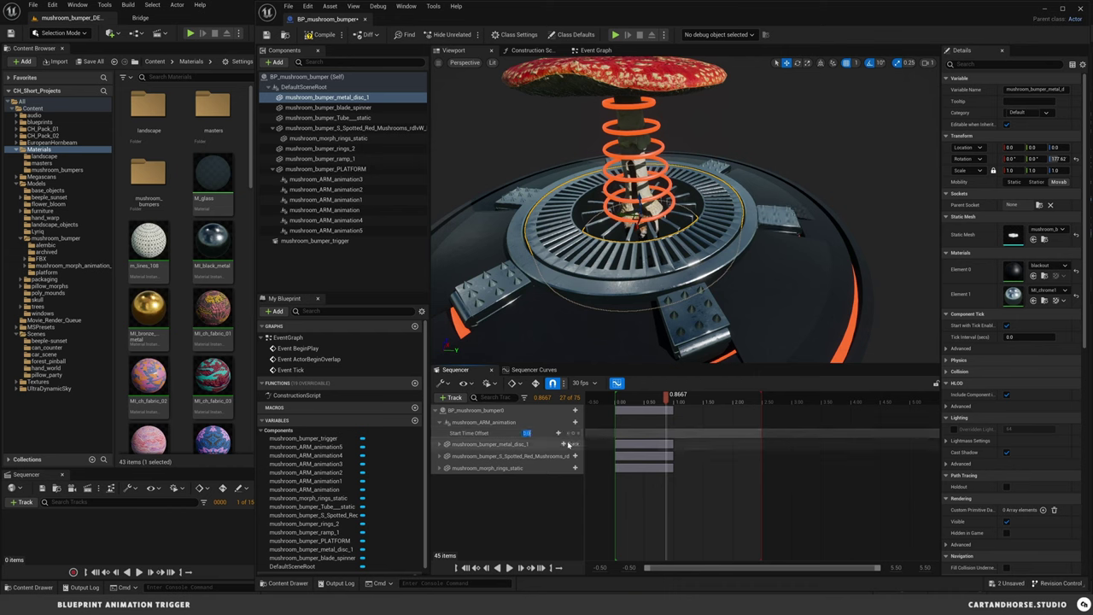
left_click(573, 433)
left_click_drag(669, 401, 685, 404)
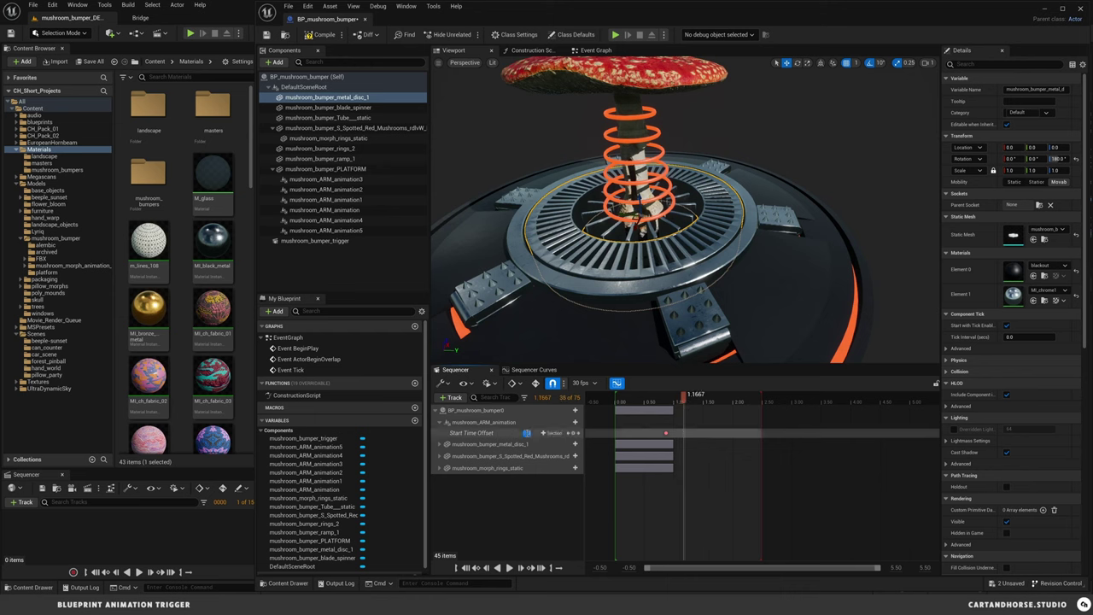
- Key the Start Time Offset of mushroom_ARM_animation at 1.1667 seconds, preview the arm motion and save the blueprint
key("Return")
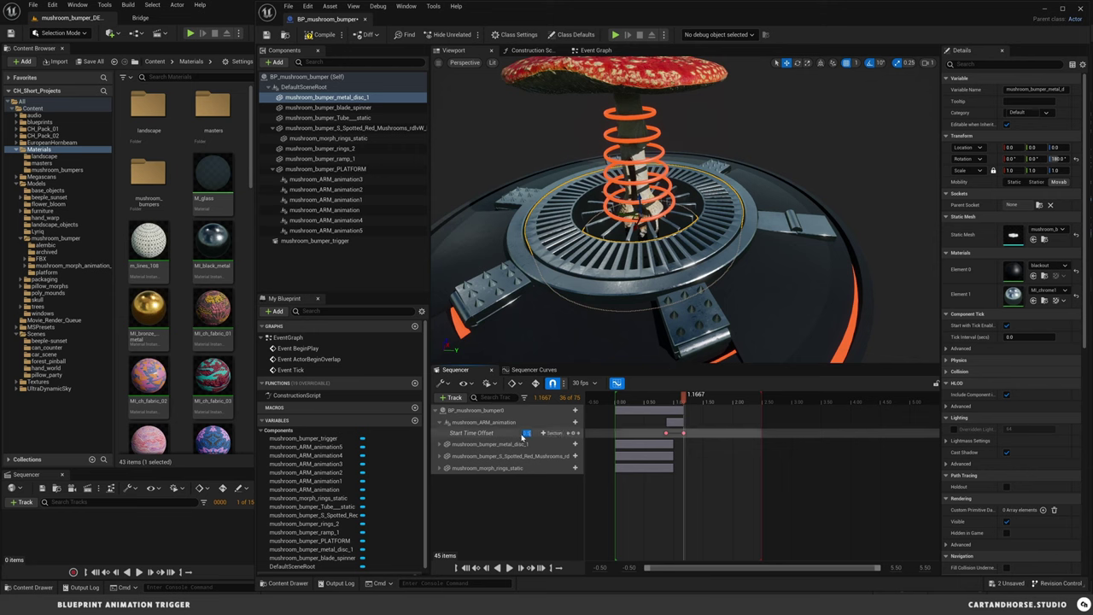
left_click_drag(686, 398, 656, 408)
key("space")
left_click(654, 401)
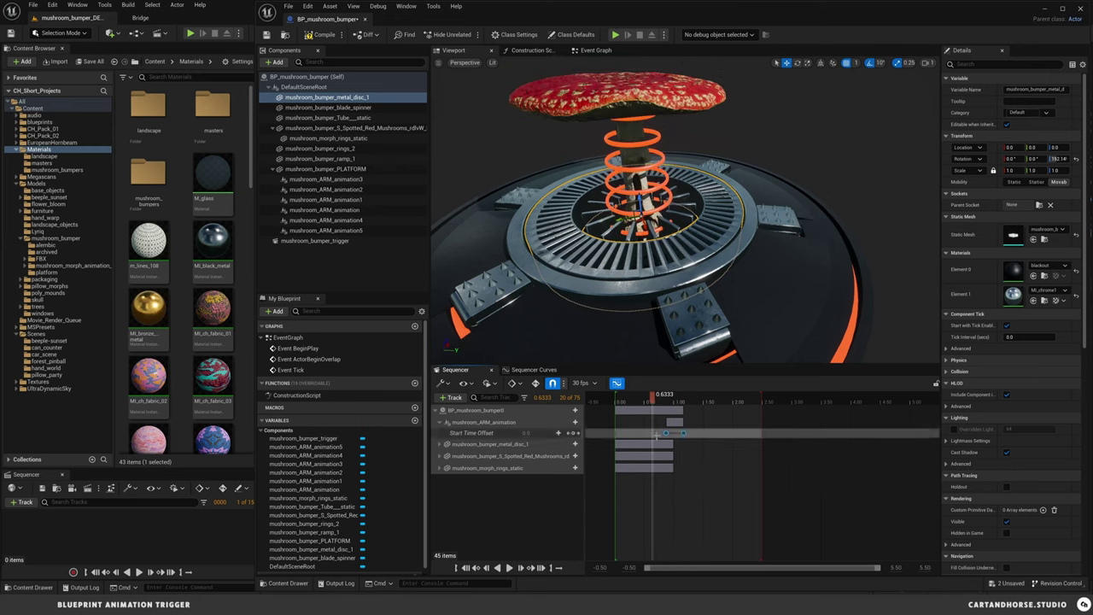
left_click_drag(666, 402, 698, 401)
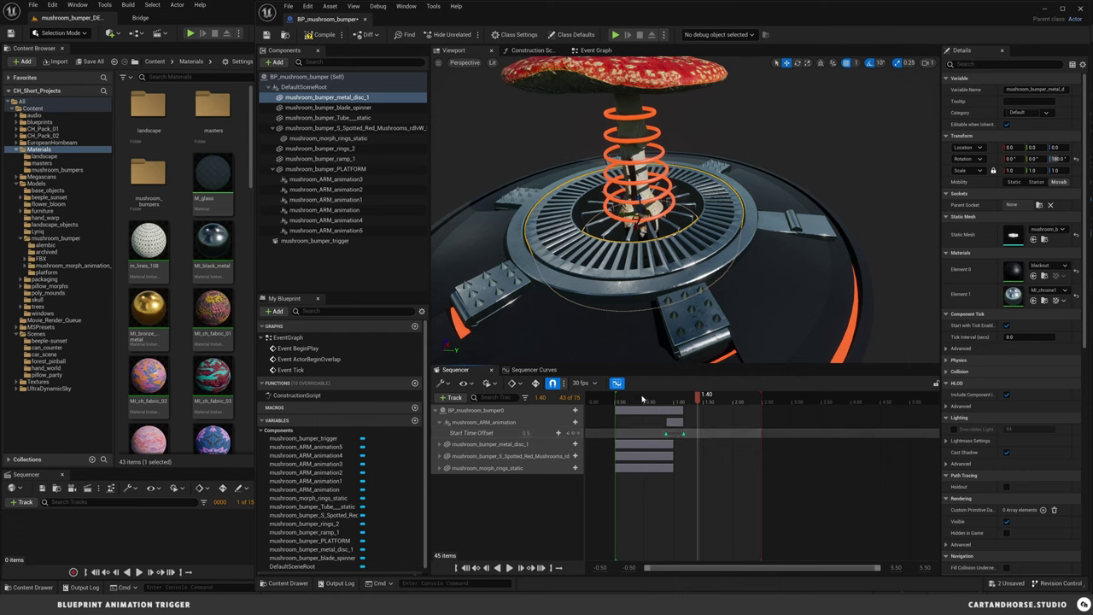
left_click_drag(642, 402, 669, 403)
key("ctrl+s")
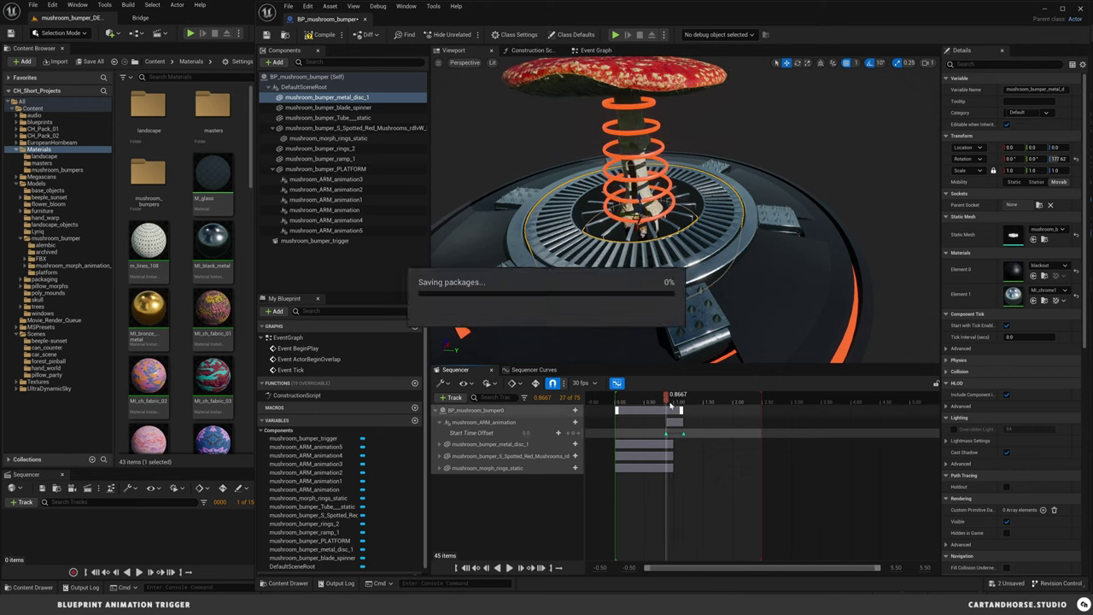
- Add sequencer tracks for the components mushroom_ARM_animation1, 2, 3, 4 and 5
left_click(455, 398)
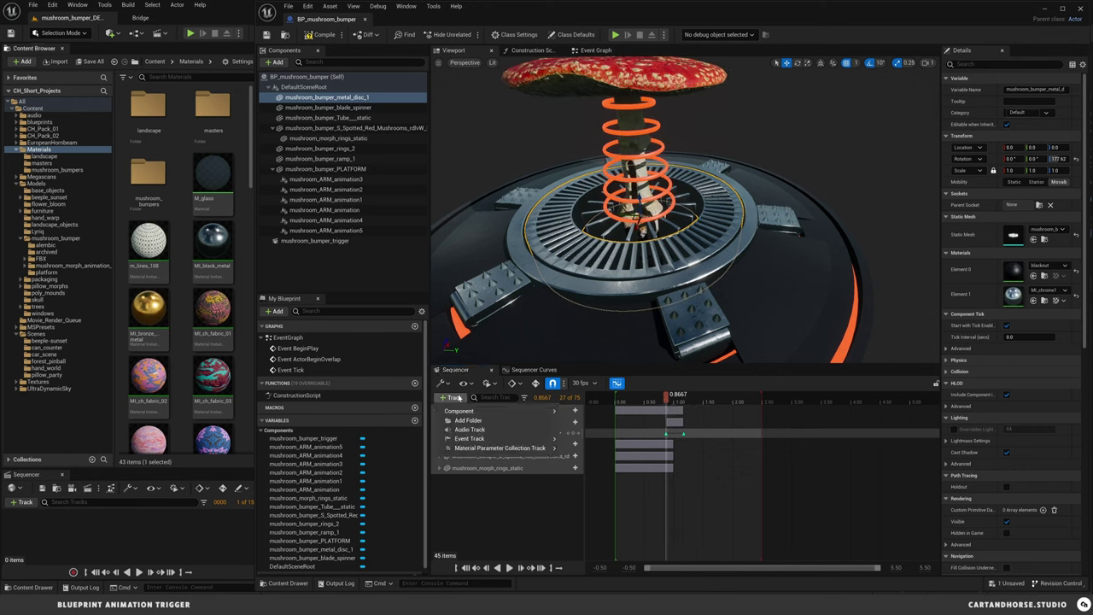
mouse_move(496, 411)
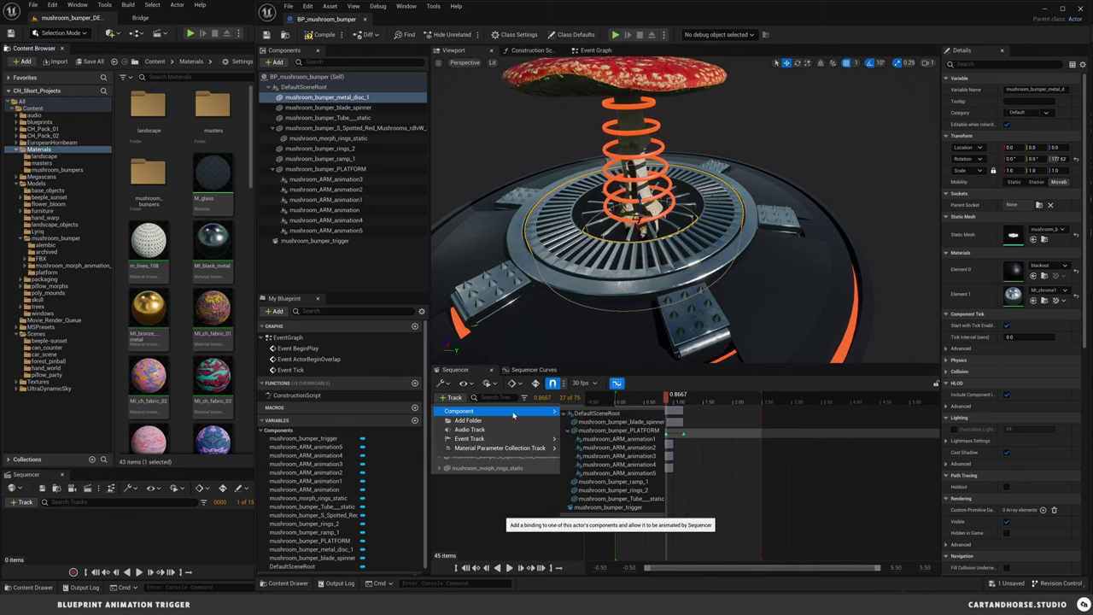
left_click(622, 439)
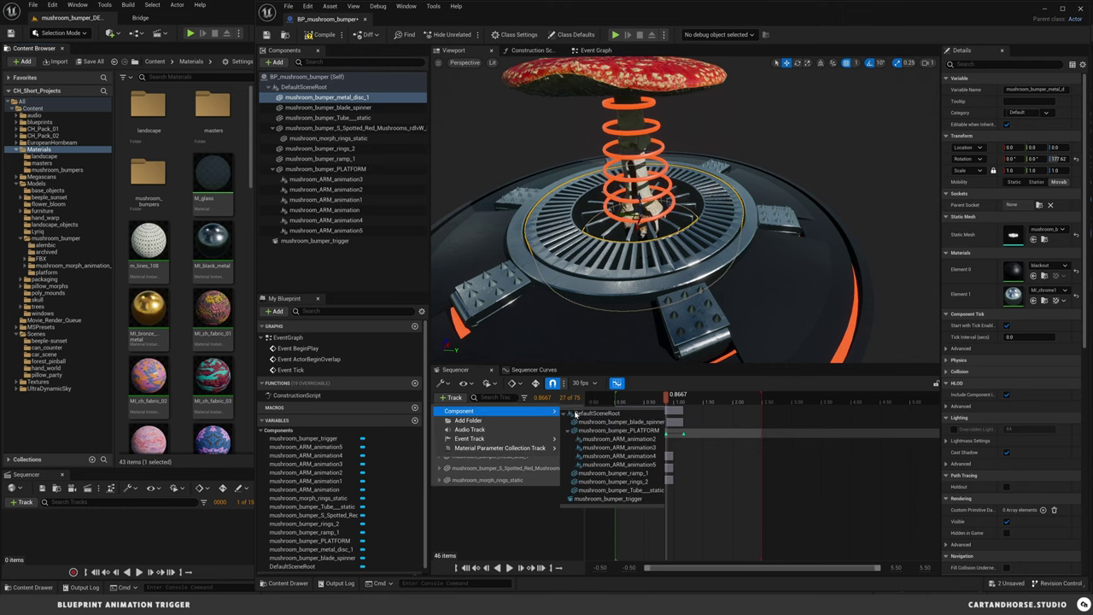
left_click(613, 439)
left_click(455, 398)
mouse_move(504, 411)
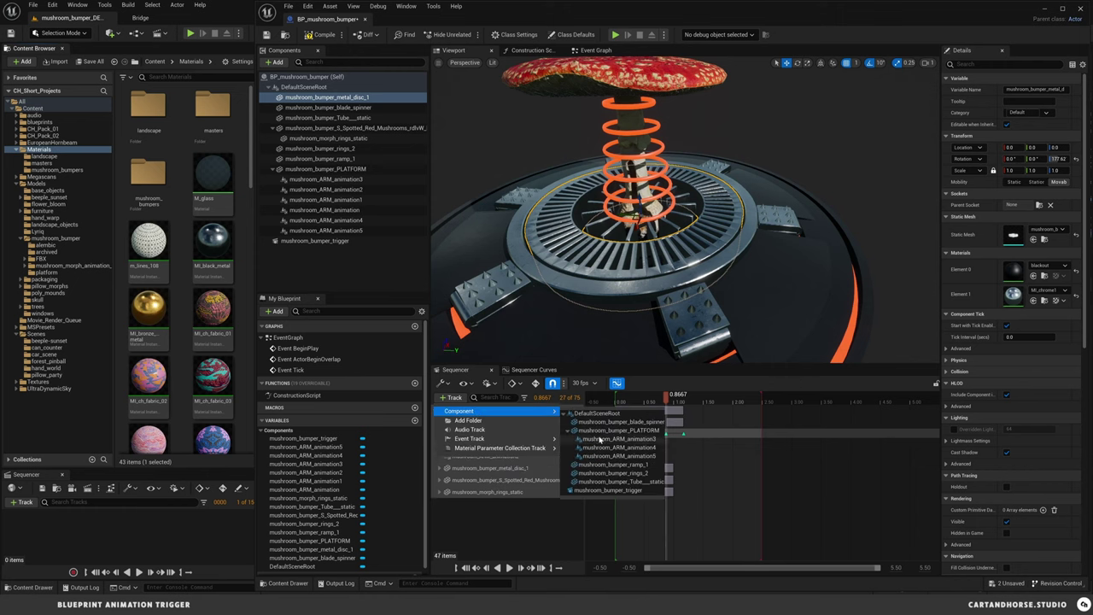
left_click(600, 439)
left_click(455, 398)
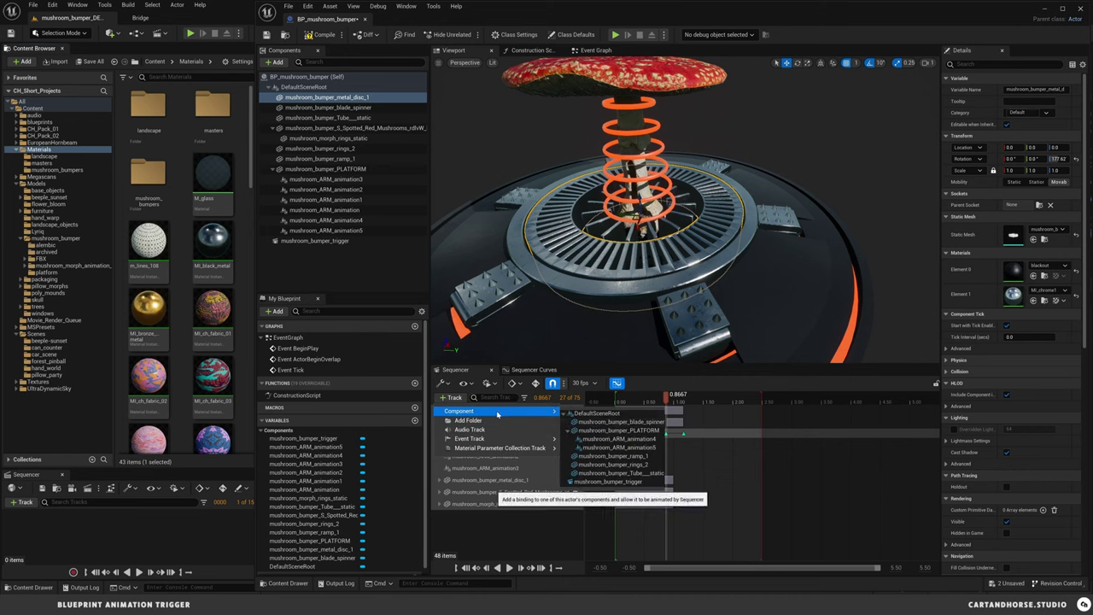
left_click(616, 439)
left_click(455, 398)
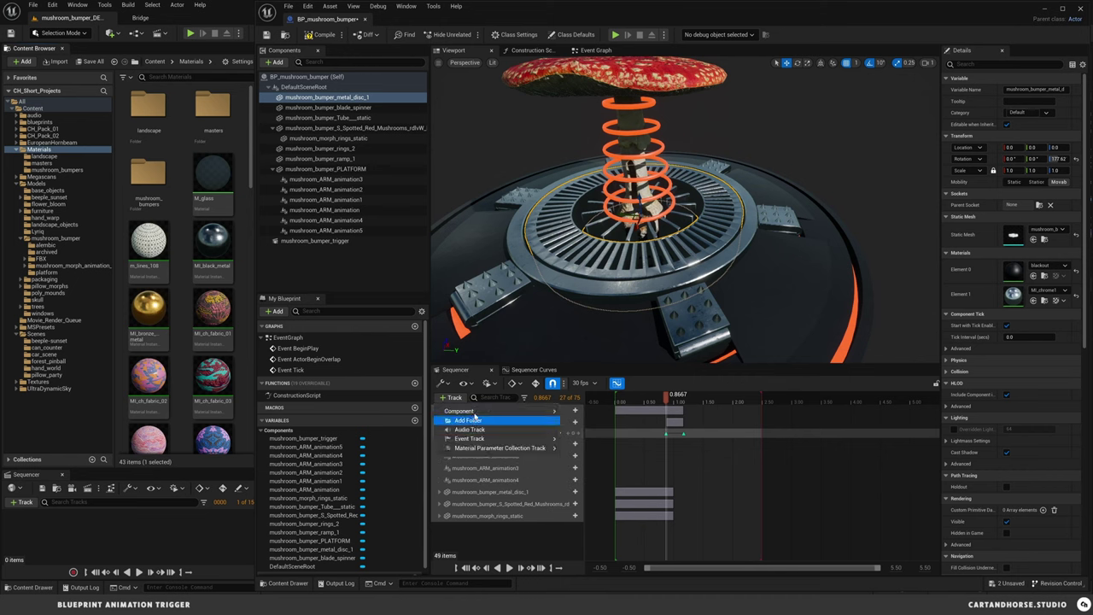
mouse_move(465, 411)
left_click(606, 440)
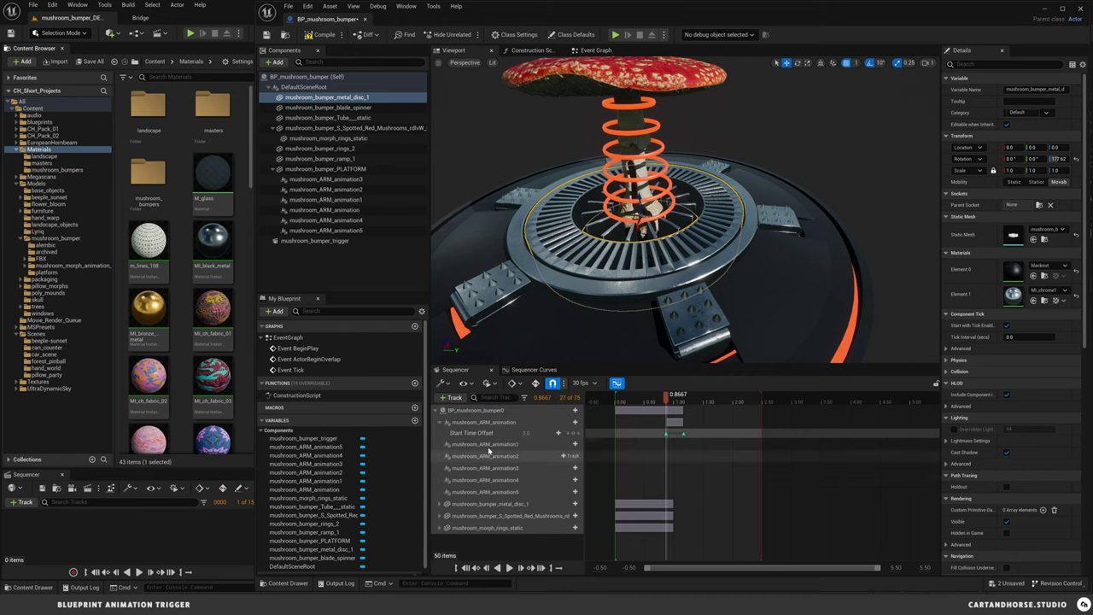
- Add a Start Time Offset track to all five new arm components, mushroom_ARM_animation1 to 5, at once
left_click(485, 444)
left_click(485, 491, "shift")
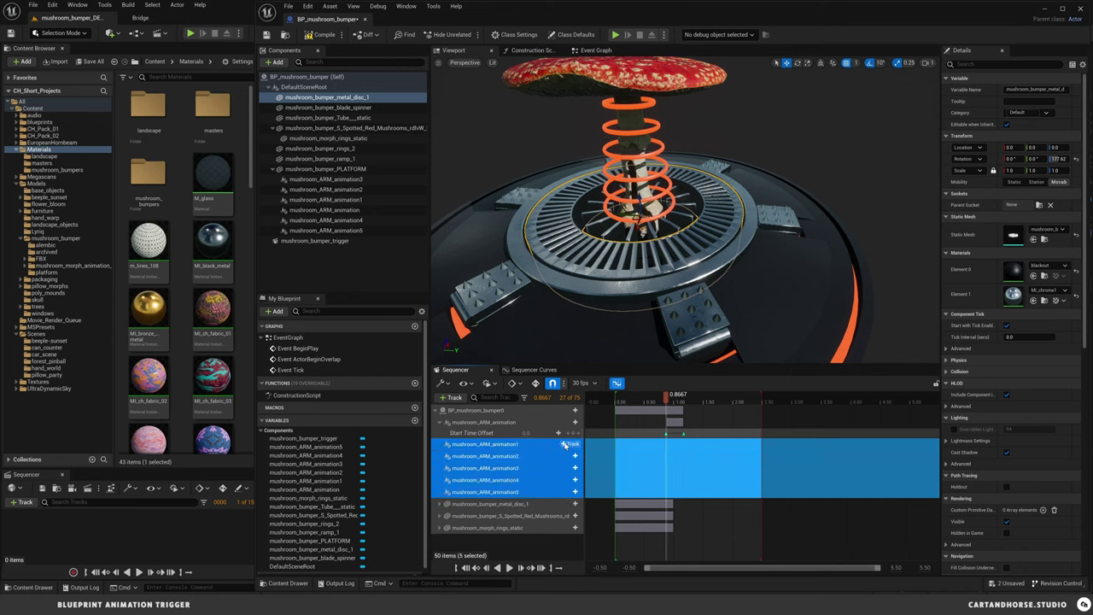
left_click(567, 444)
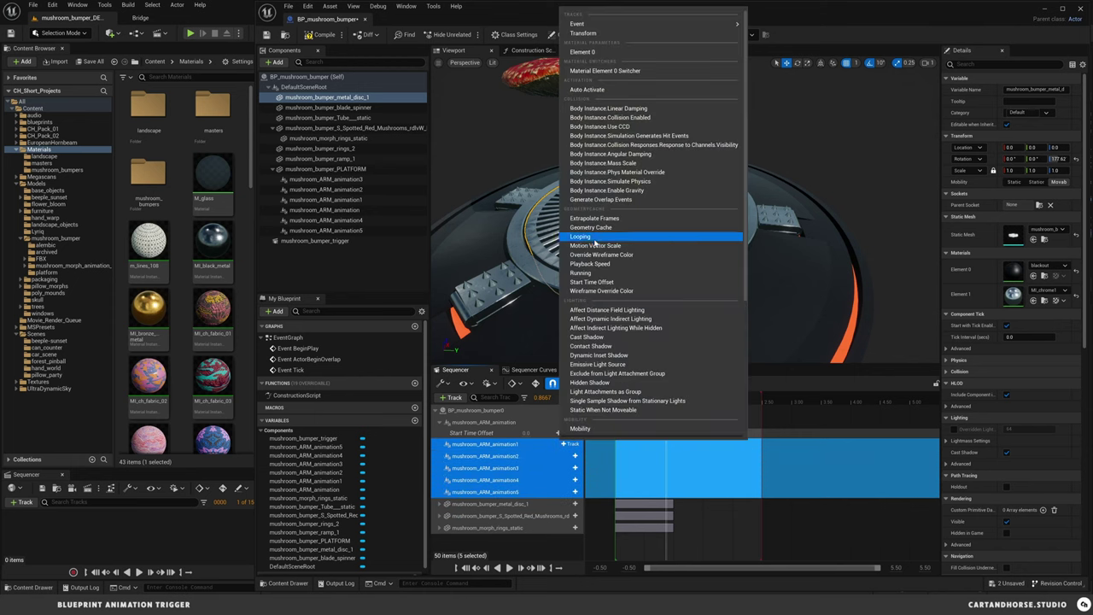
left_click(592, 281)
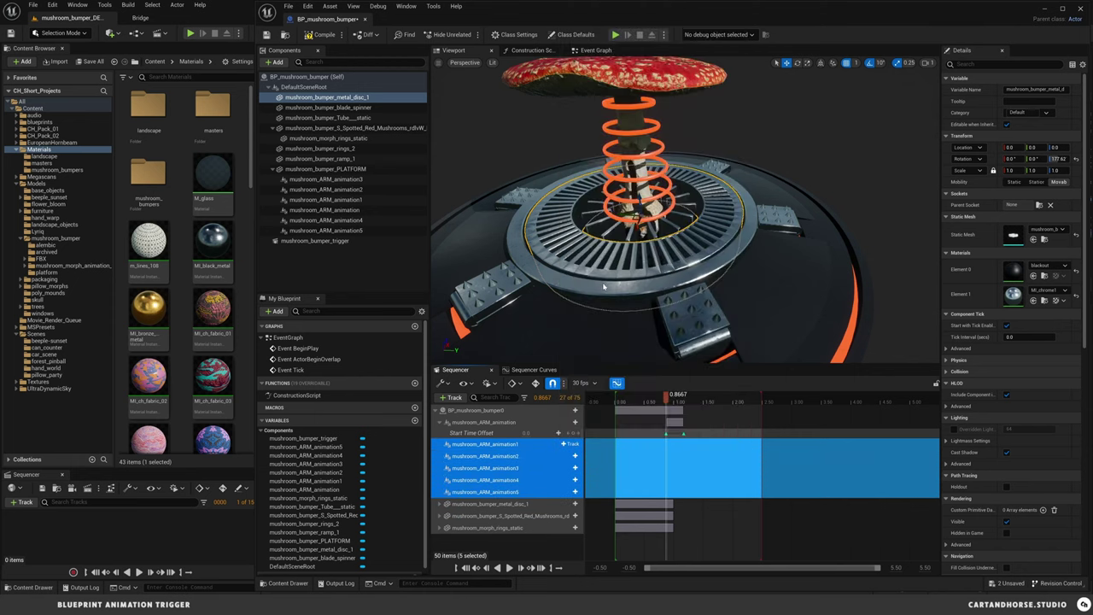
- Copy the keyed Start Time Offset section of mushroom_ARM_animation onto the Start Time Offset tracks of the five other arms
left_click(475, 433)
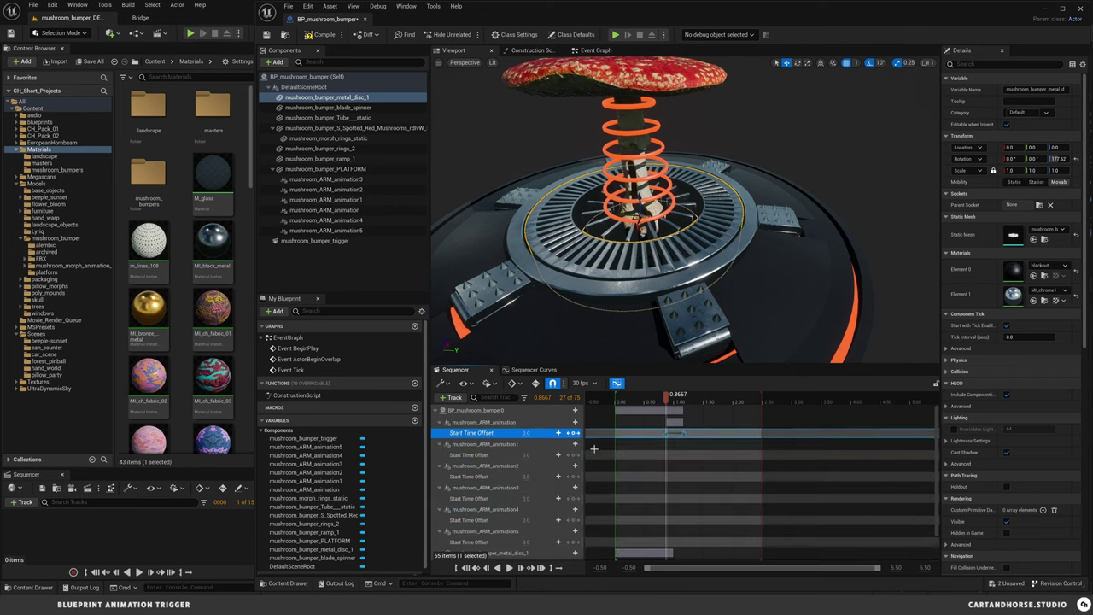
left_click(483, 454)
left_click(483, 476)
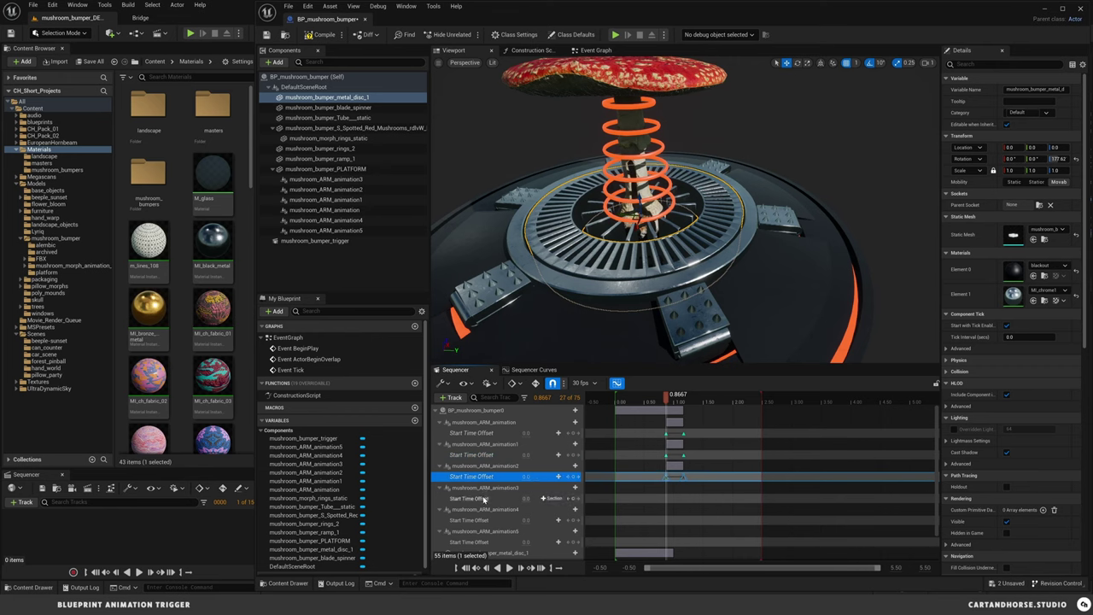
left_click(483, 497)
left_click(483, 519)
left_click(483, 541)
scroll(530, 518, "down", 2)
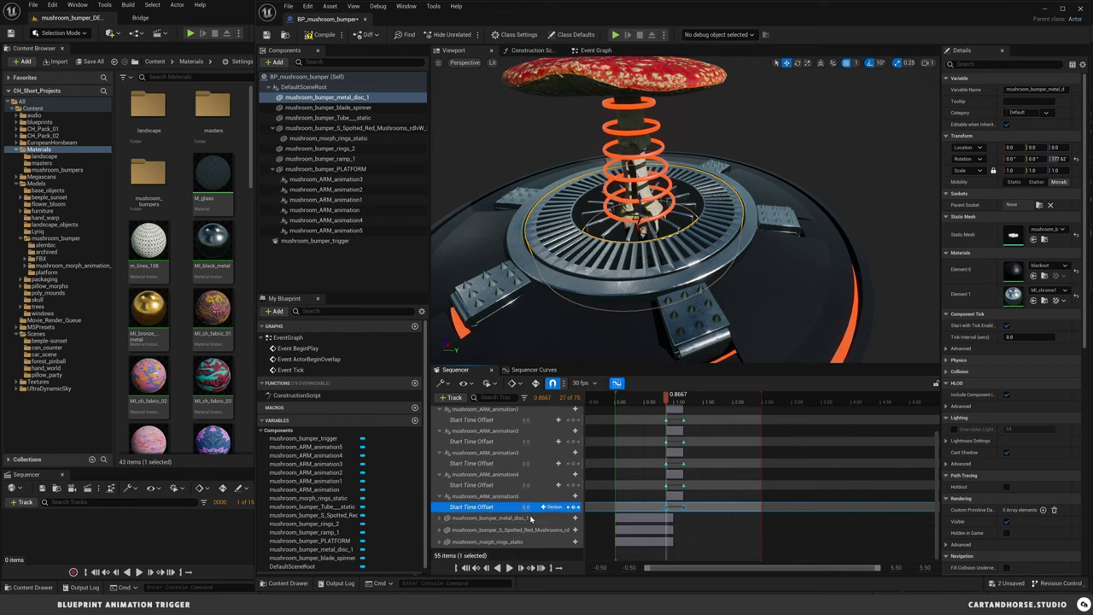
scroll(530, 518, "up", 2)
- Scrub and play the sequence from the start, viewing the whole bumper to check that all arms animate together
left_click(671, 401)
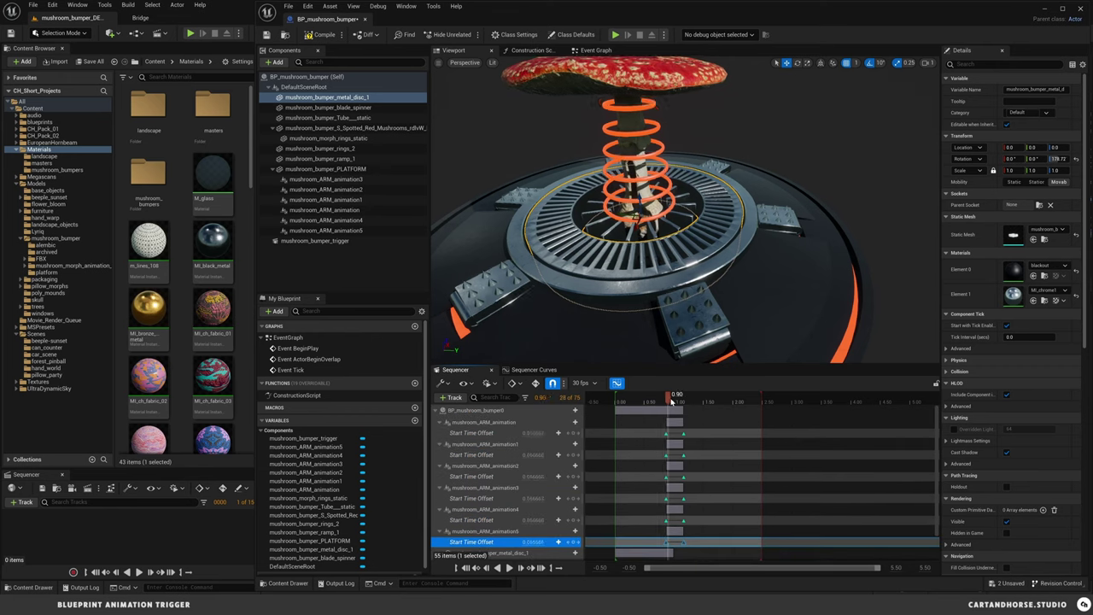
left_click_drag(671, 402, 693, 402)
left_click(617, 404)
key("space")
key("space")
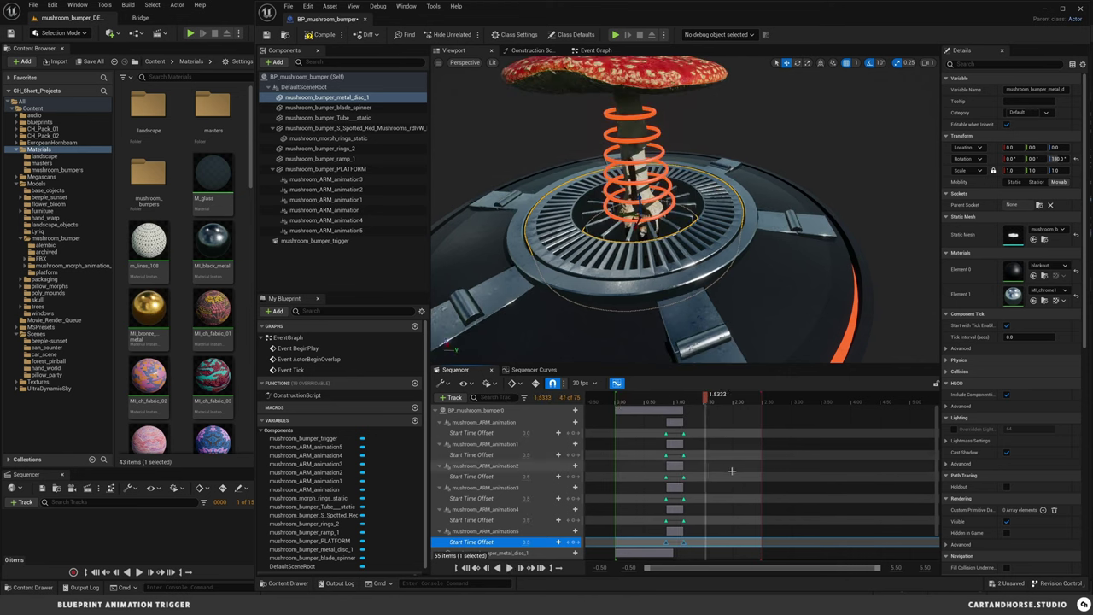
left_click(730, 470)
mouse_move(675, 313)
left_mouse_down("alt")
mouse_move(653, 294)
mouse_move(675, 328)
left_mouse_up("alt")
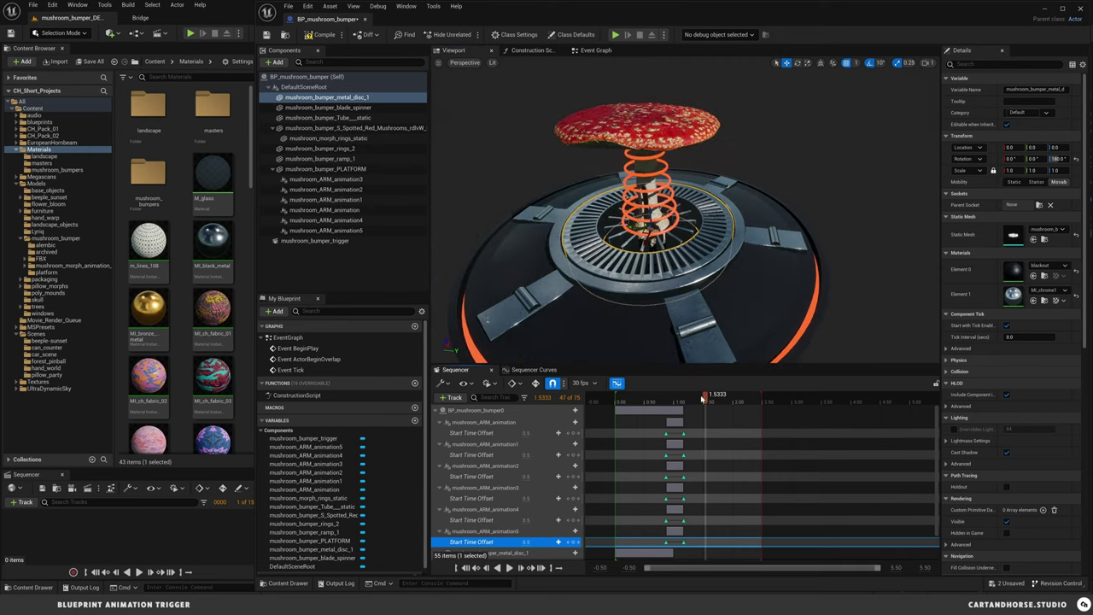
left_click(616, 402)
key("space")
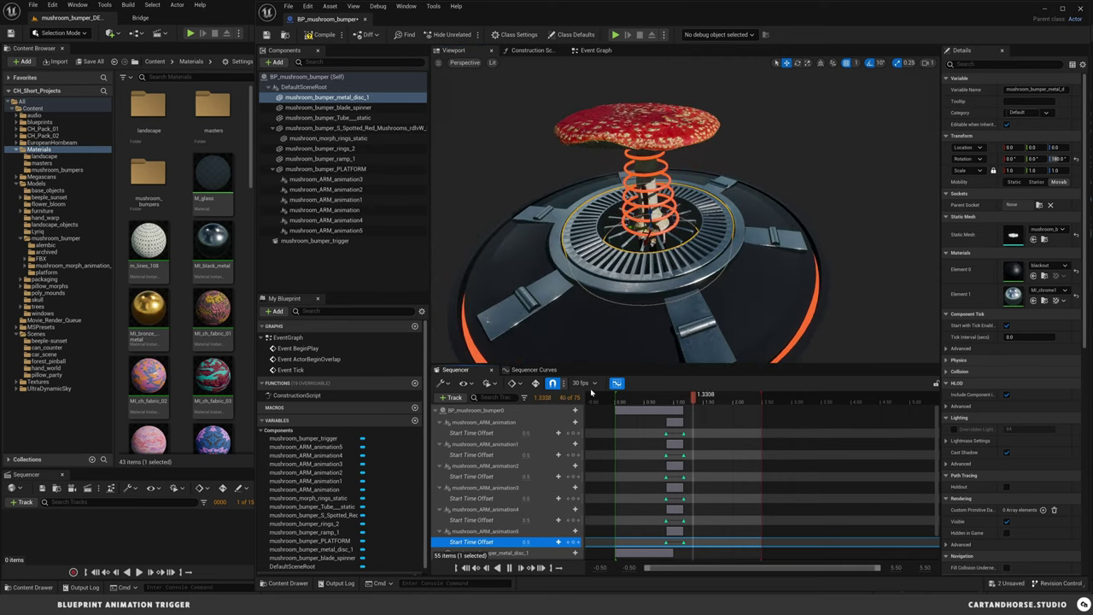
- Deselect the metal disc component, then compile and save the mushroom bumper blueprint
left_click(357, 274)
key("ctrl+s")
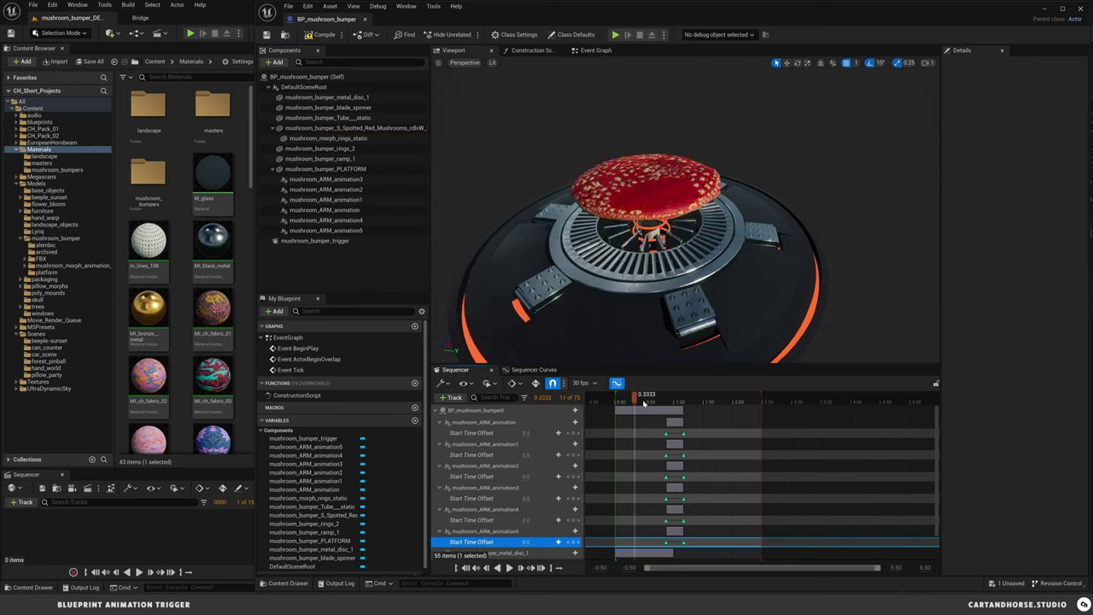
left_click_drag(665, 401, 705, 403)
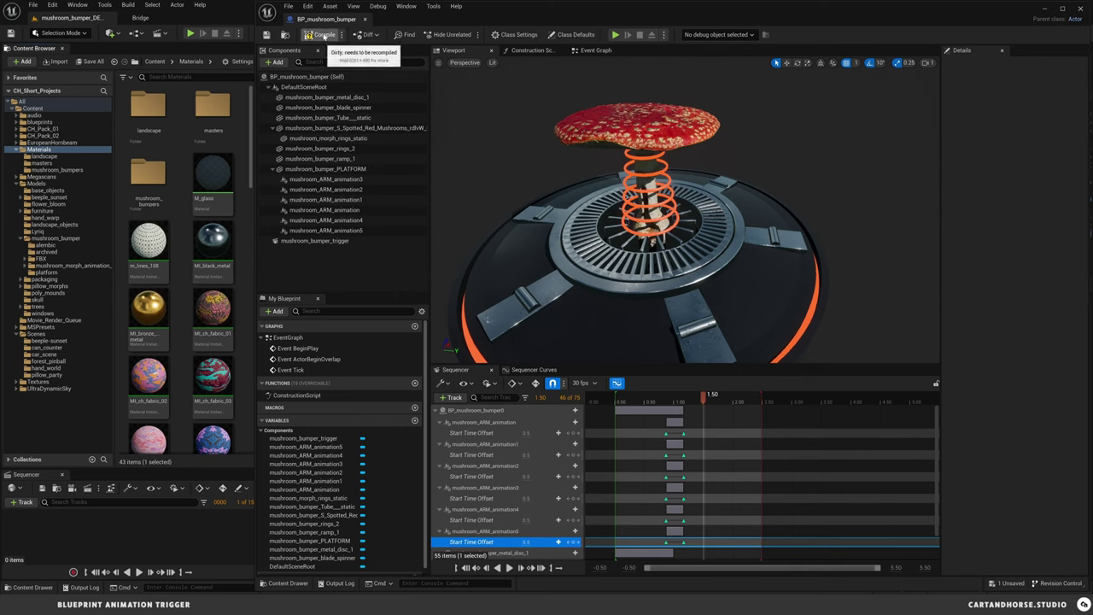
left_click(267, 34)
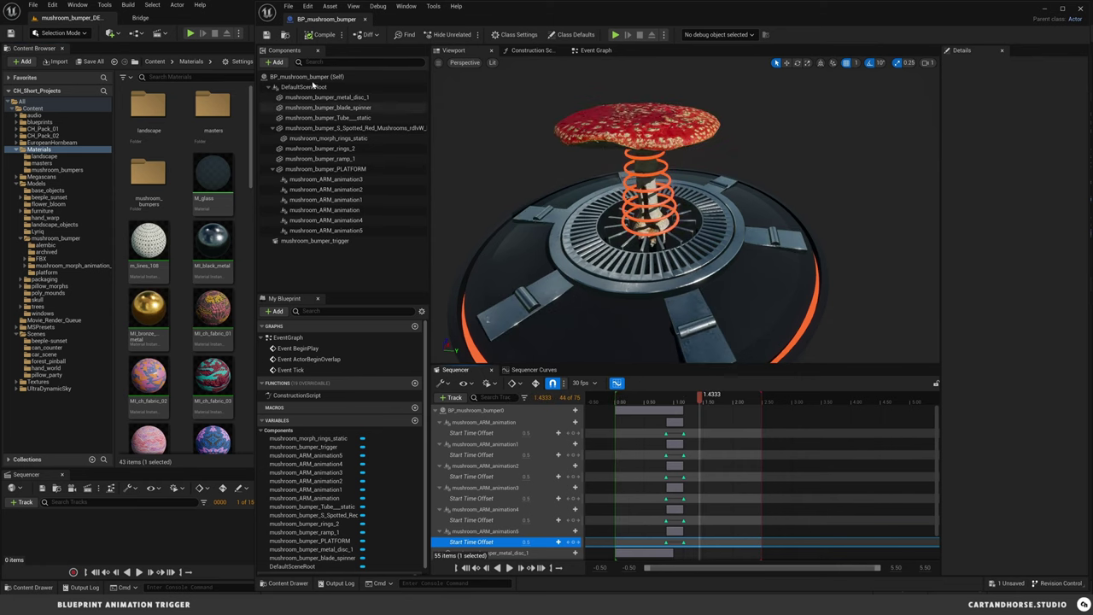
- Search the components for "light" and add a Rect Light to the blueprint
left_click(275, 63)
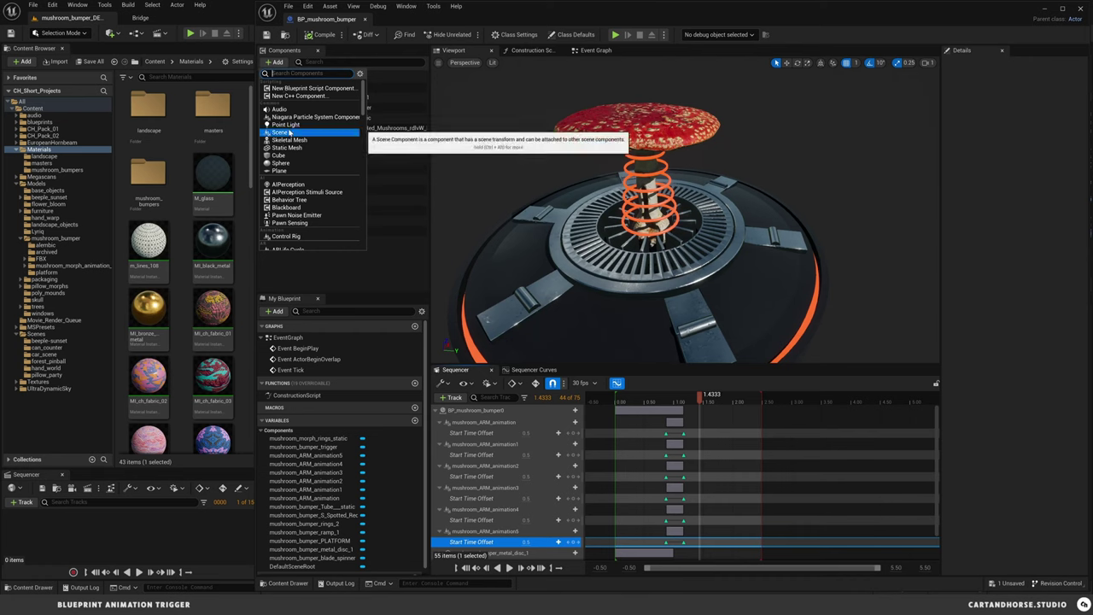
type("light")
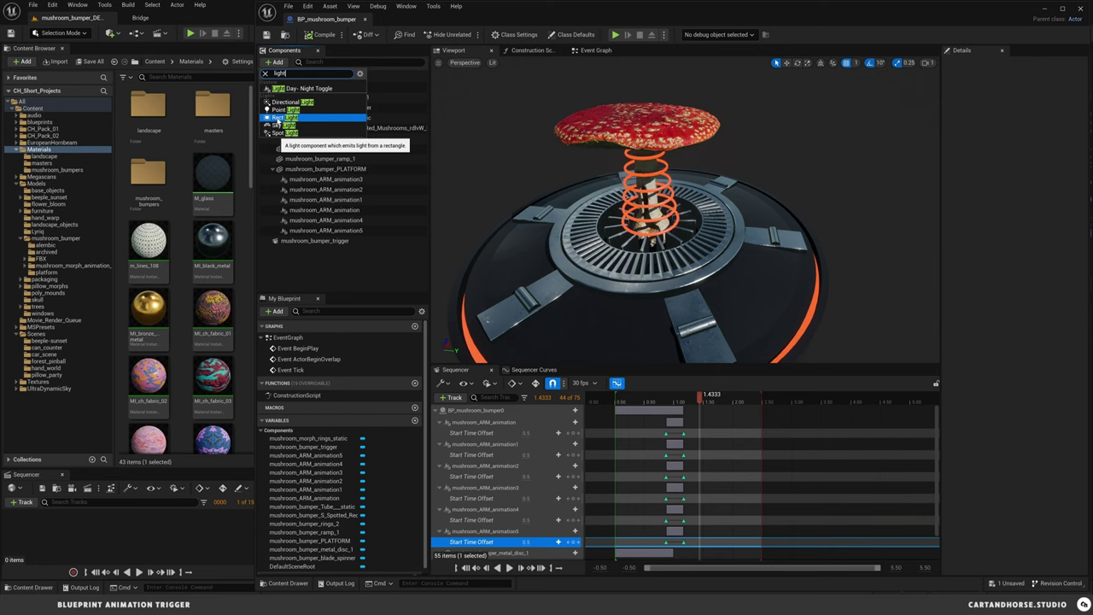
left_click(277, 118)
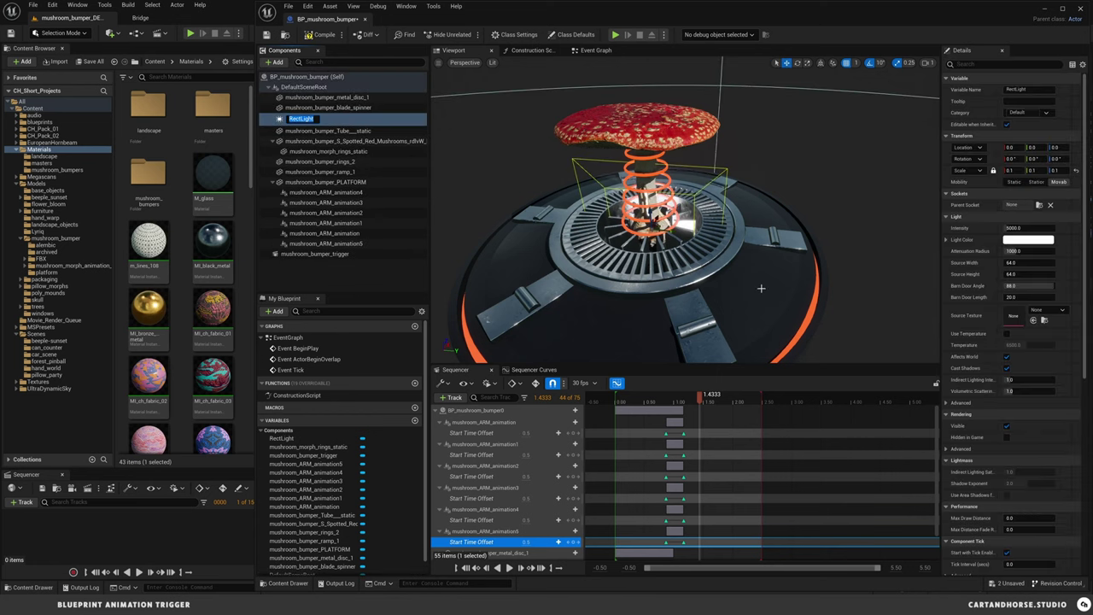
- Rotate the rect light 90° to face upward and place it beneath the spring at a height of about -1.8
mouse_move(697, 220)
left_mouse_down("alt")
mouse_move(741, 220)
mouse_move(683, 222)
left_mouse_up("alt")
left_click_drag(716, 258, 639, 264, "alt")
mouse_move(642, 263)
left_mouse_down()
mouse_move(636, 215)
mouse_move(655, 260)
left_mouse_up()
scroll(636, 215, "up", 5)
key("alt+j")
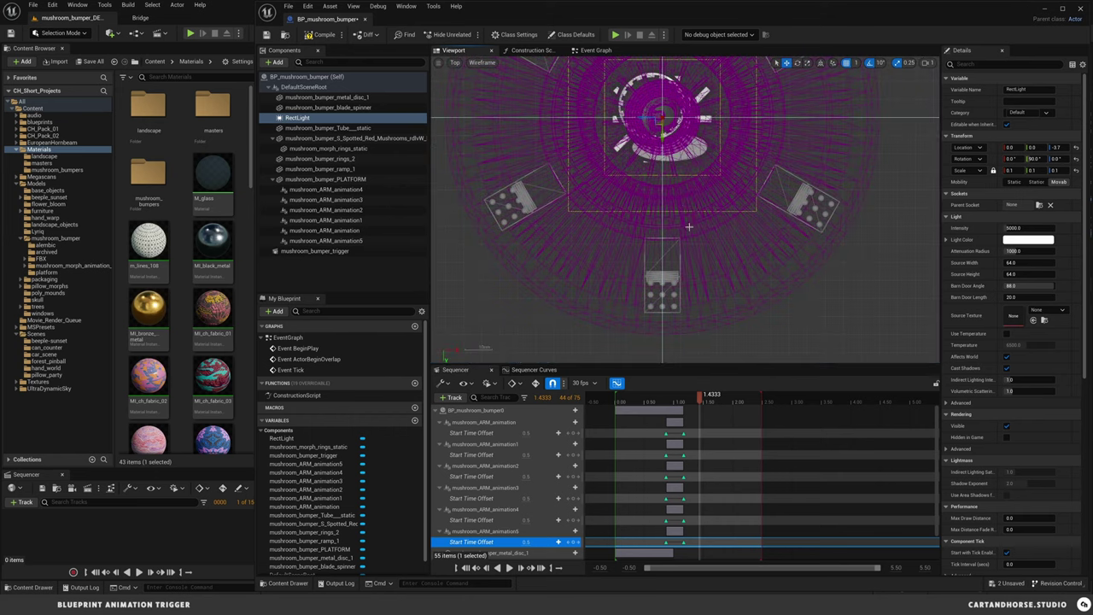
key("alt+k")
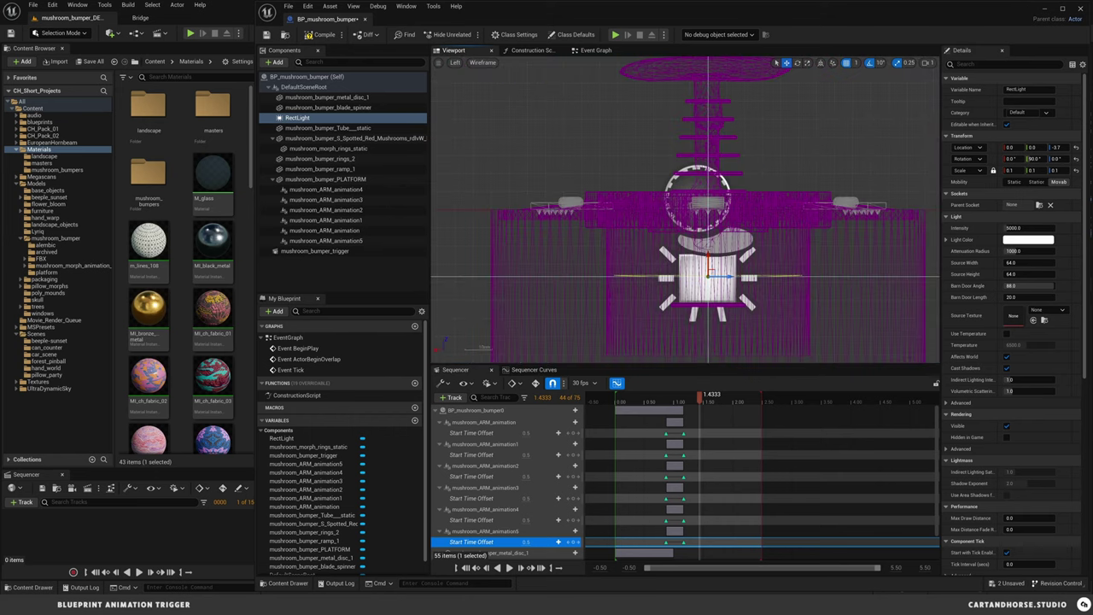
left_click_drag(707, 256, 705, 222)
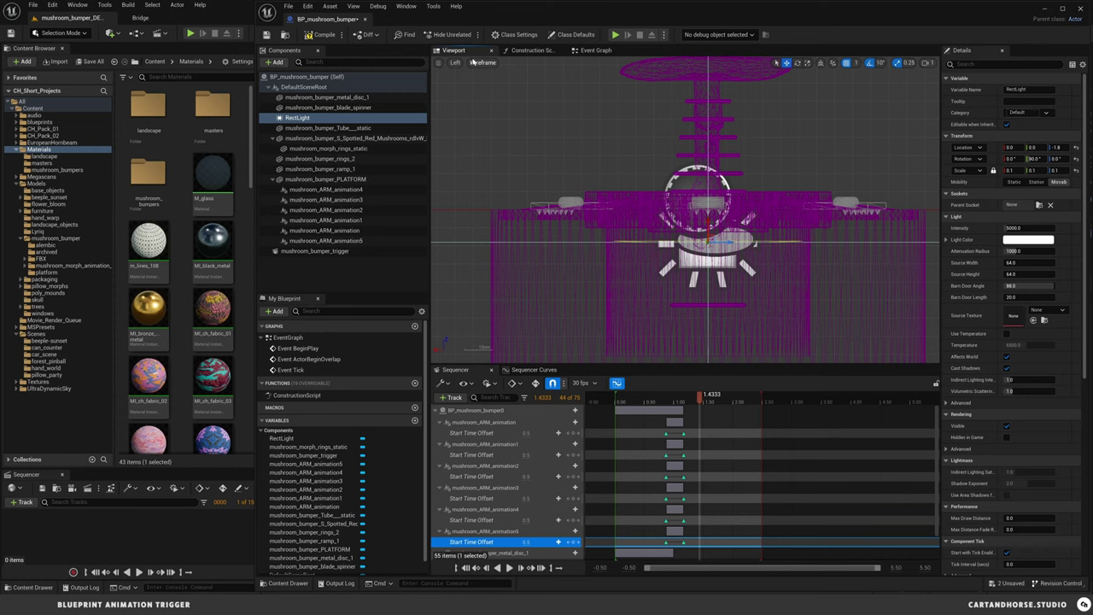
key("alt+g")
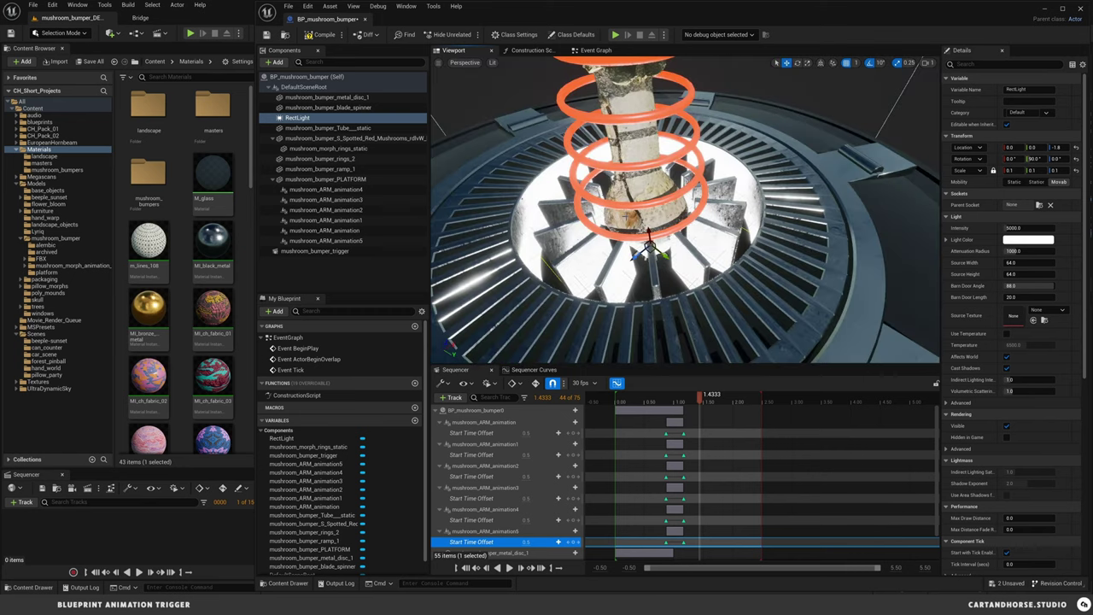
- Play the sequence from the start and scrub through it to check the rect light's glow as the mushroom rises
left_click_drag(685, 210, 684, 282)
scroll(685, 210, "down", 5)
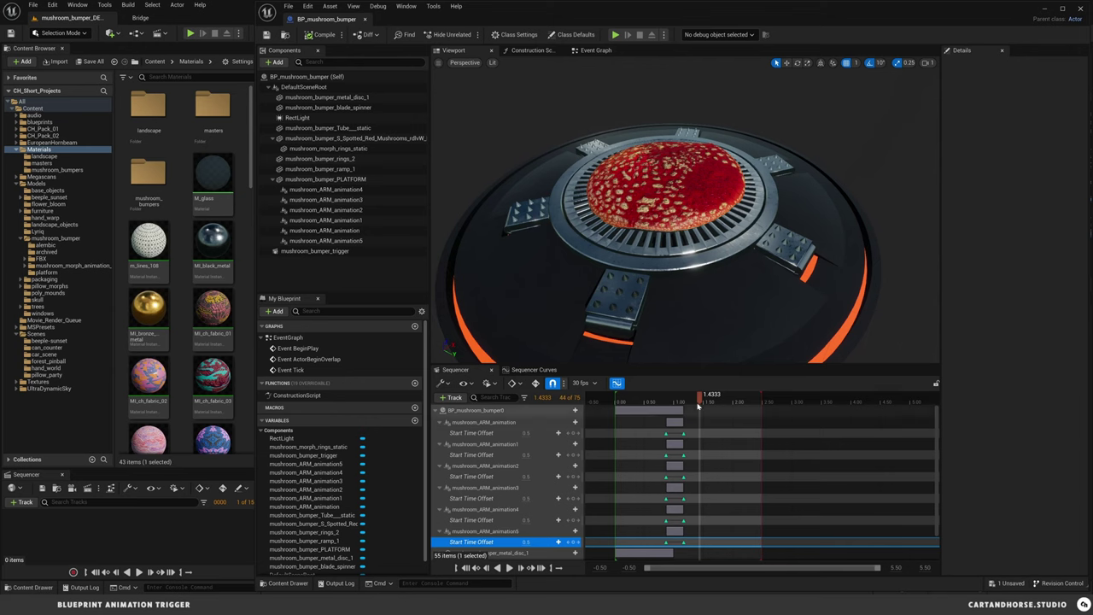
left_click(617, 401)
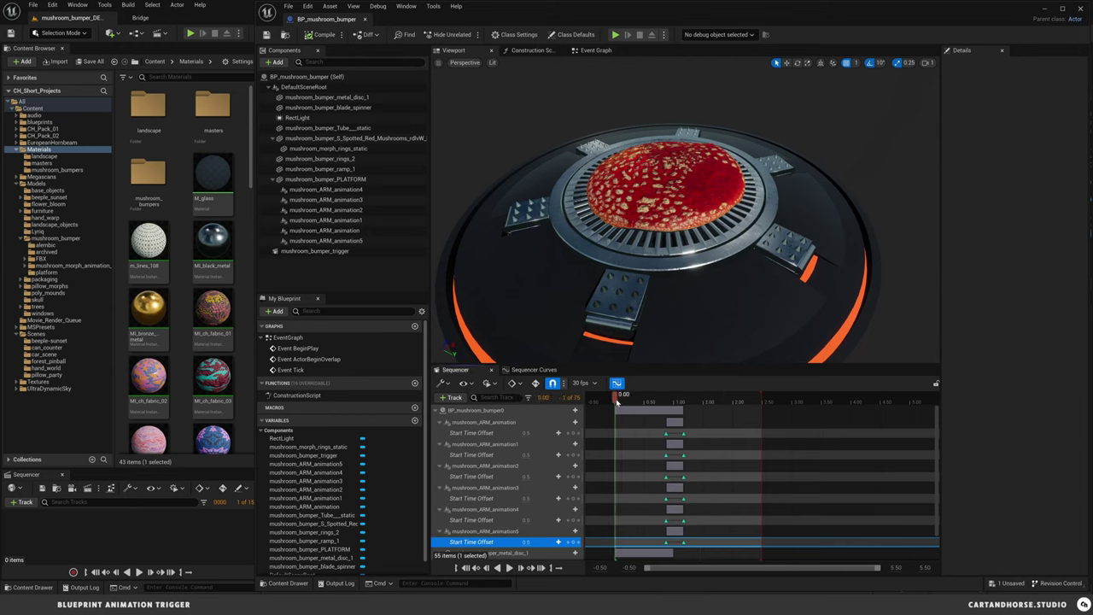
key("space")
key("space")
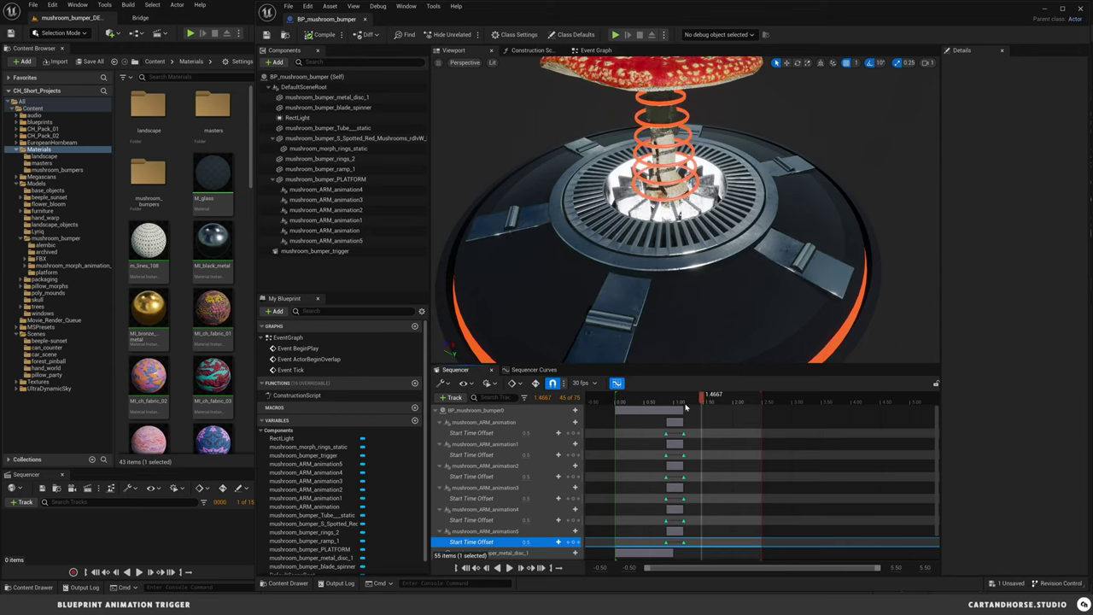
mouse_move(645, 403)
left_mouse_down()
mouse_move(623, 404)
mouse_move(663, 401)
left_mouse_up()
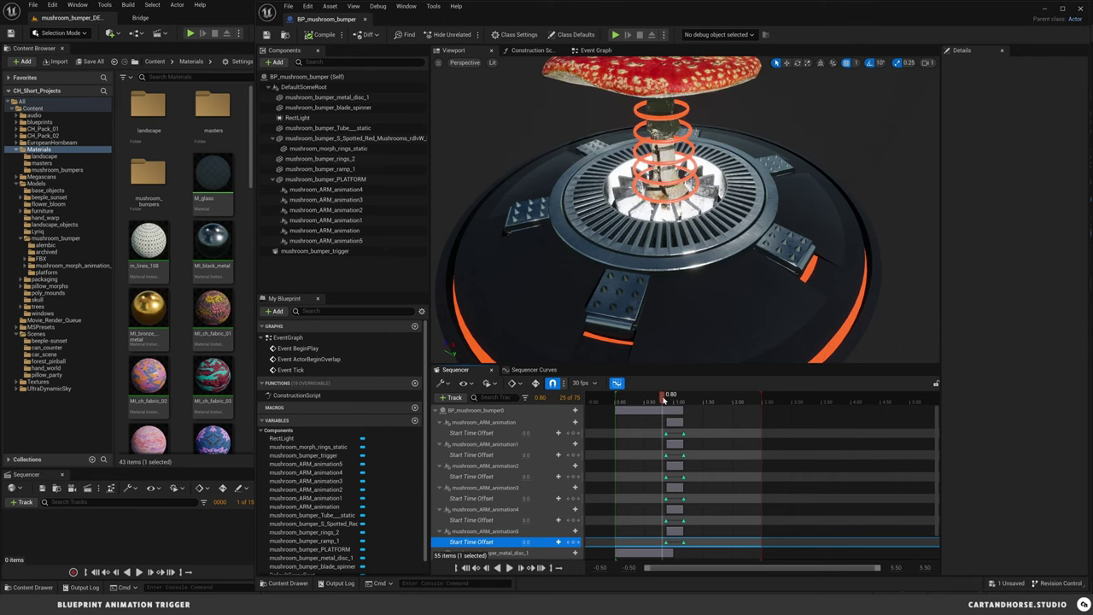
- Parent the six mushroom_ARM_animation components to mushroom_bumper_ramp_1, and parent that ramp to mushroom_bumper_metal_disc_1
left_click_drag(679, 299, 649, 288, "alt")
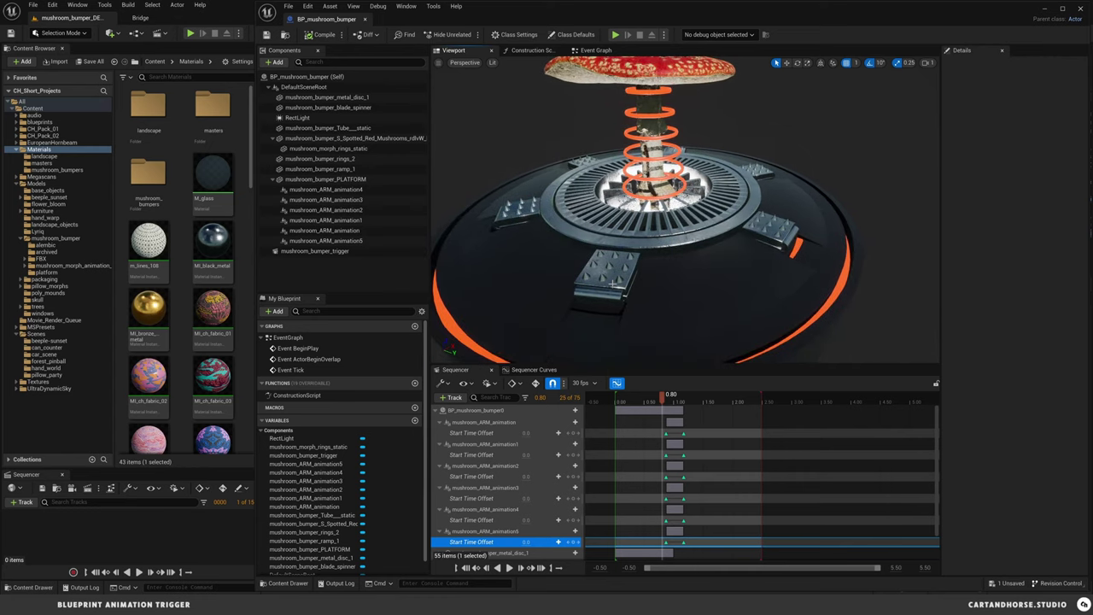
left_click(612, 282)
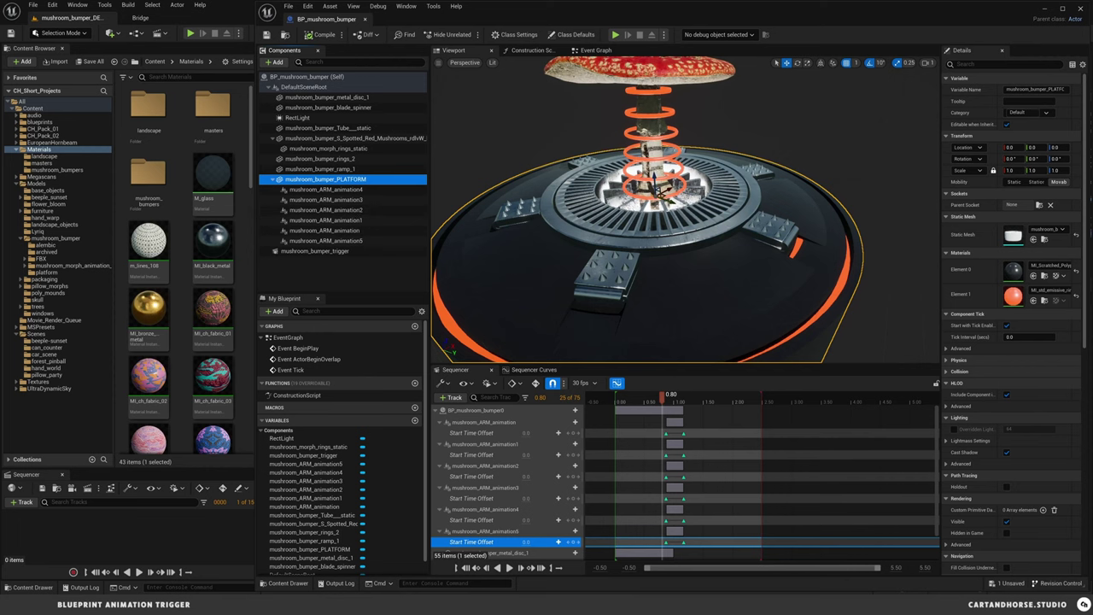
left_click(346, 189)
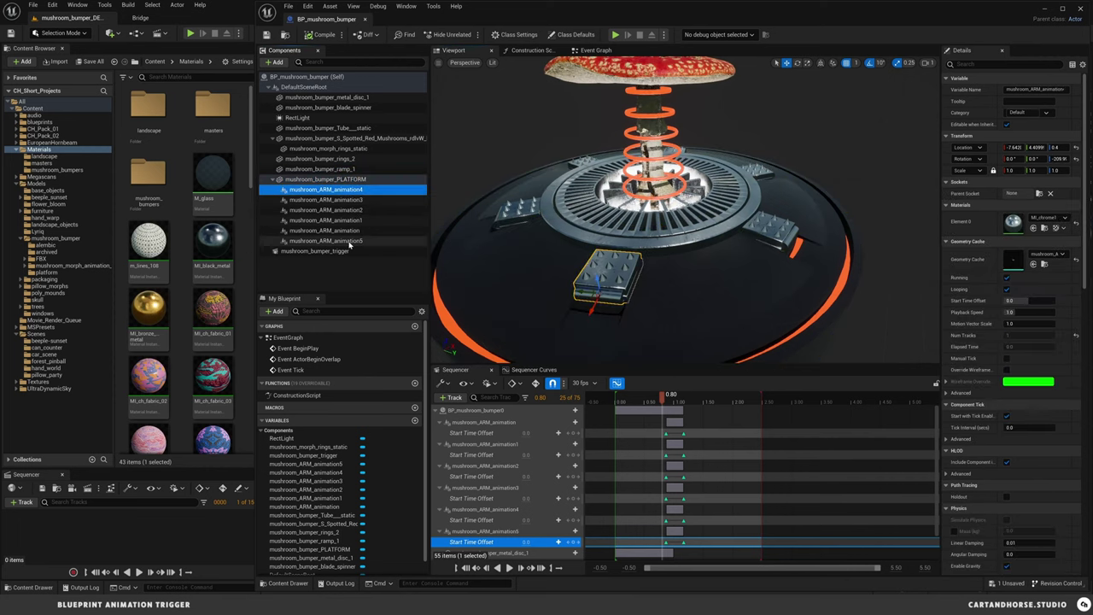
left_click(348, 241, "shift")
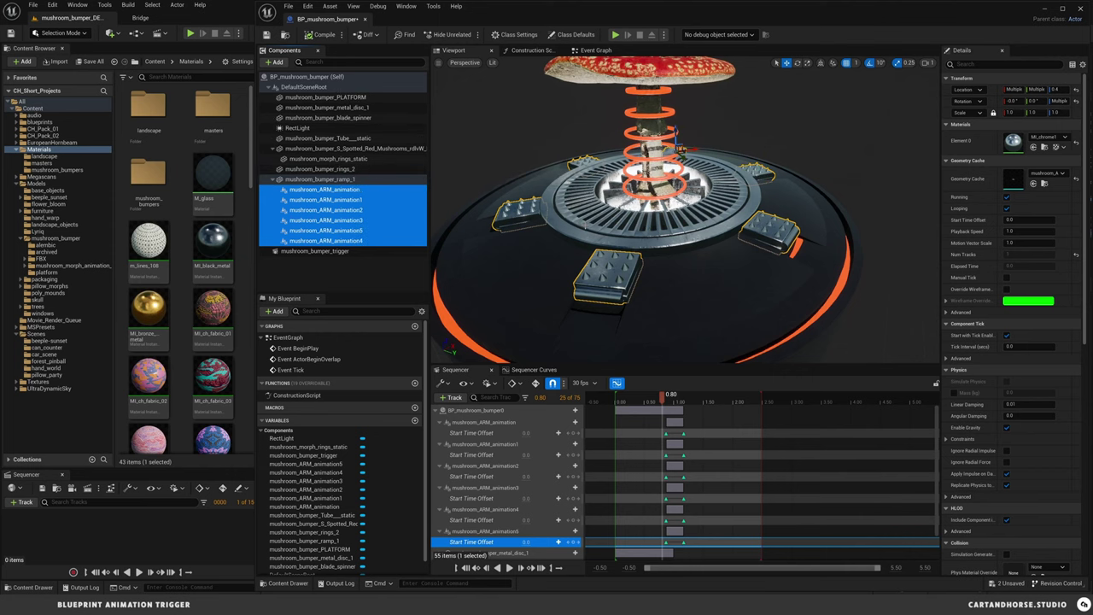
left_click(333, 107)
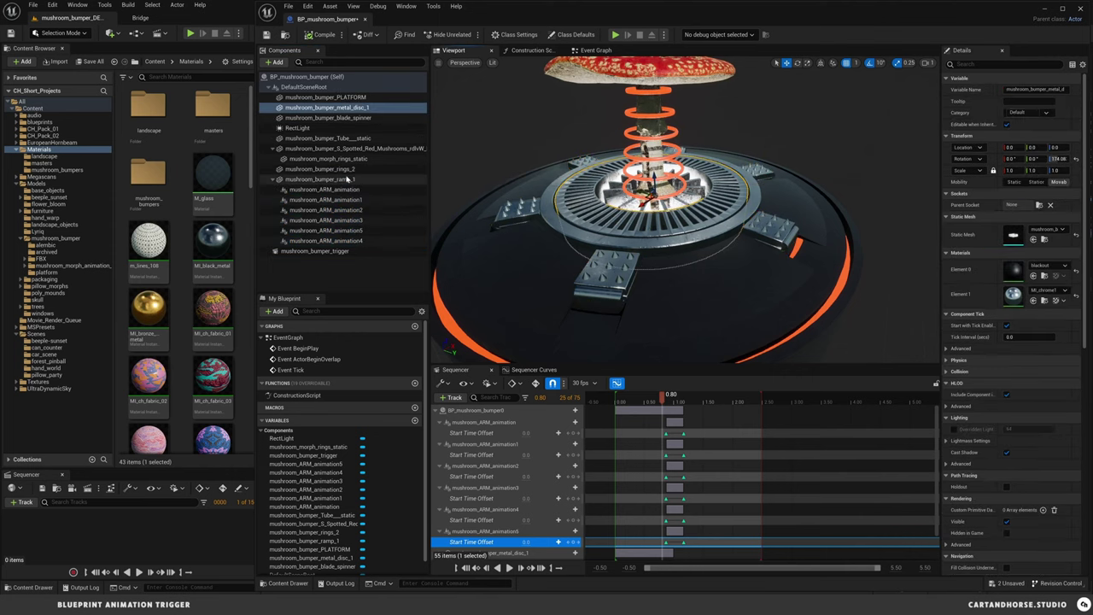
left_click_drag(349, 179, 371, 113)
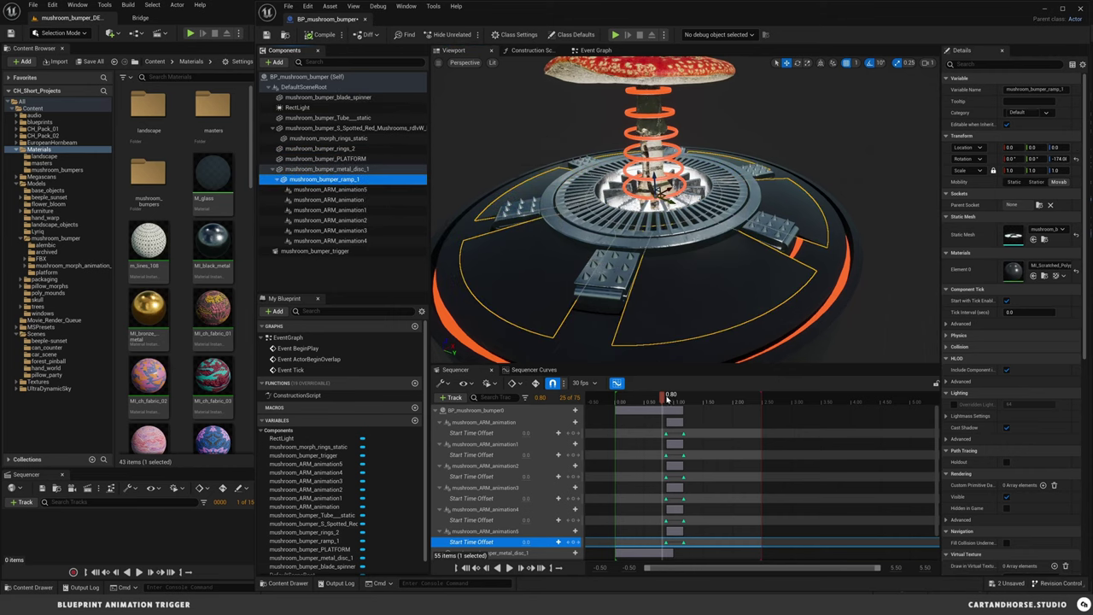
- Play the sequence from the start to check the arms' and ramp's rotation, and save the blueprint
key("space")
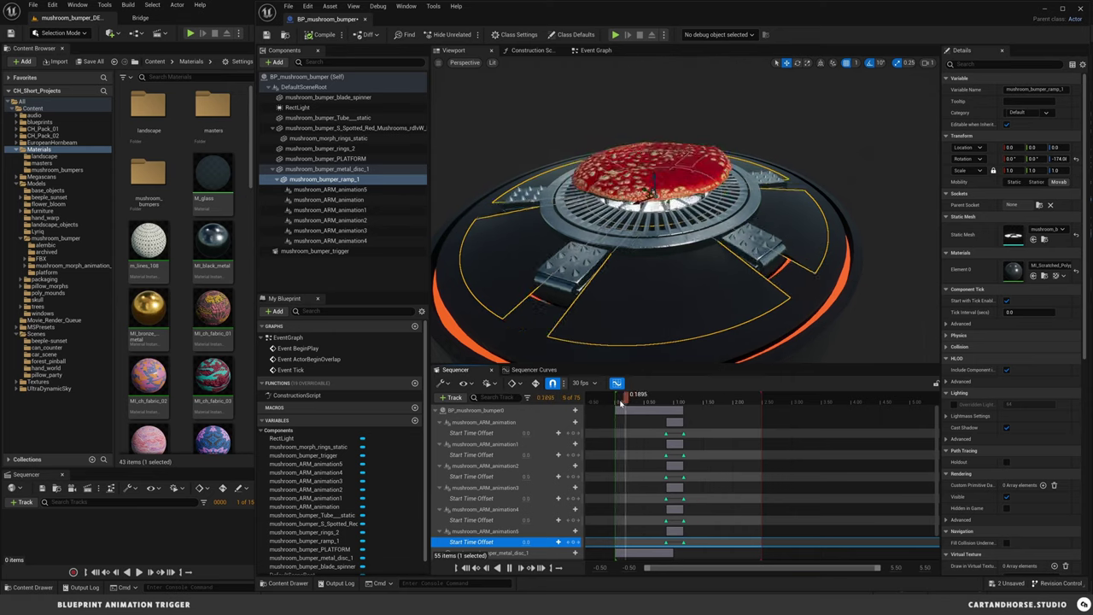
key("space")
left_click(707, 425)
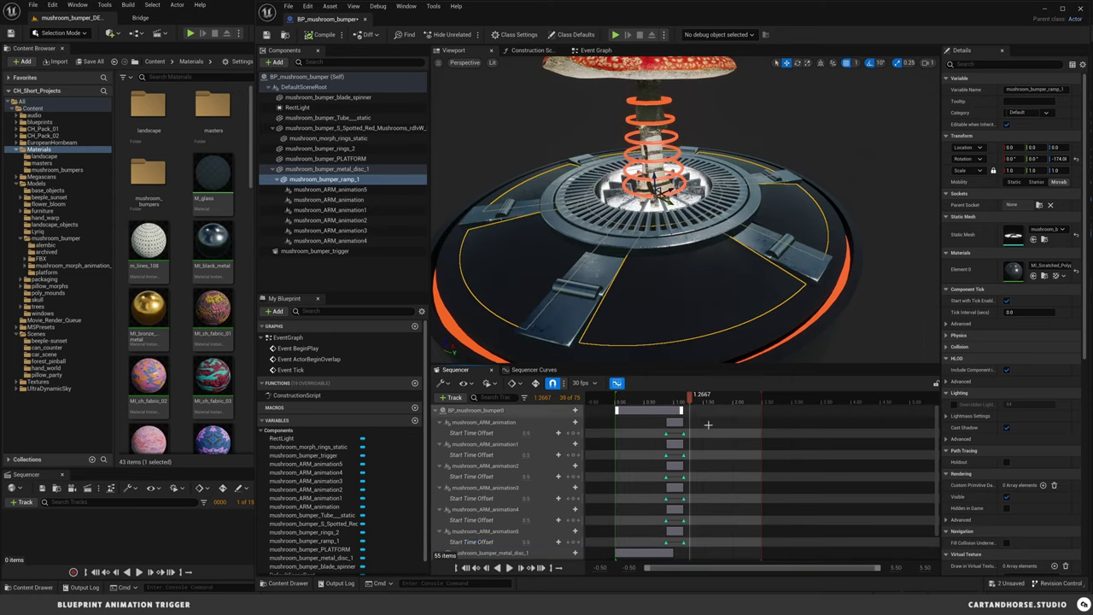
left_click(707, 424)
key("ctrl+s")
- Replay the sequence and stop with the mushroom raised to inspect the arms from a lower angle
key("space")
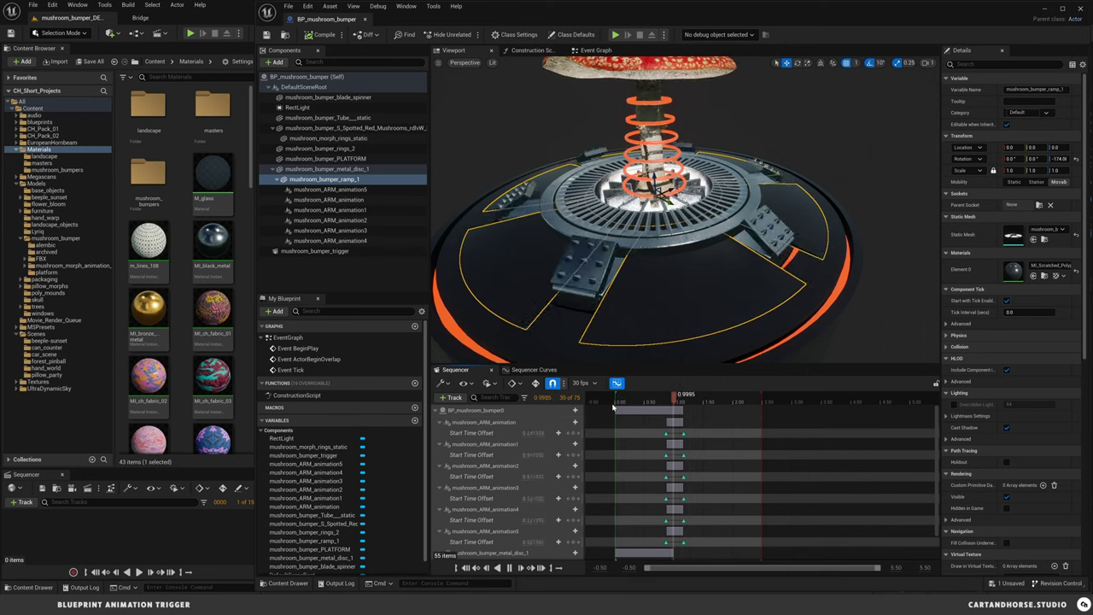
key("space")
right_click_drag(762, 294, 761, 267)
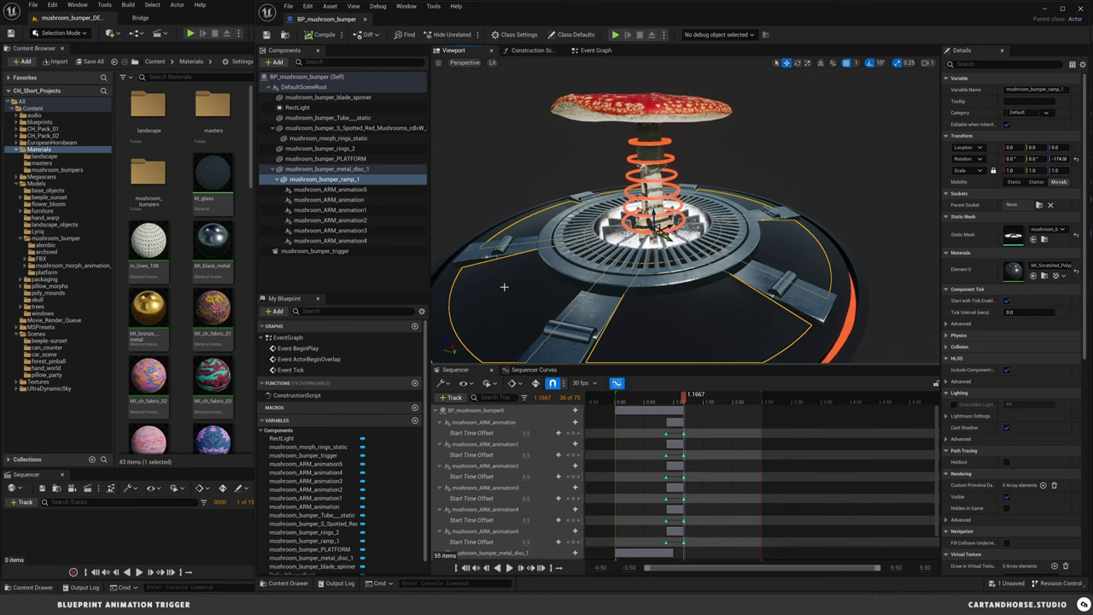
- Collapse the BP_mushroom_bumper track and open the audio/soundfx folder to preview the second impact sound
left_click(438, 410)
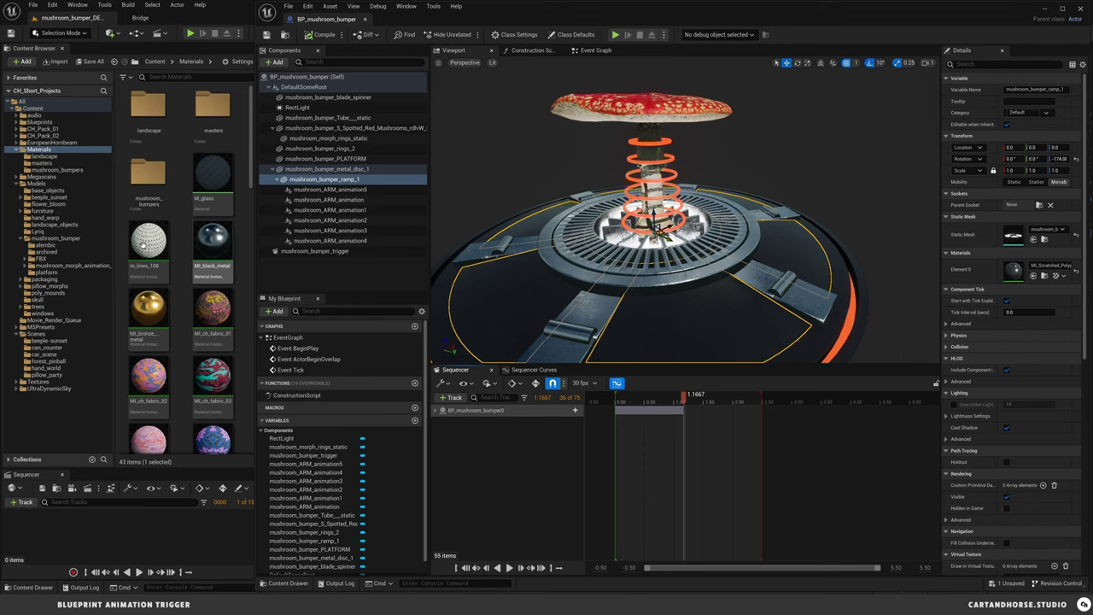
left_click(27, 110)
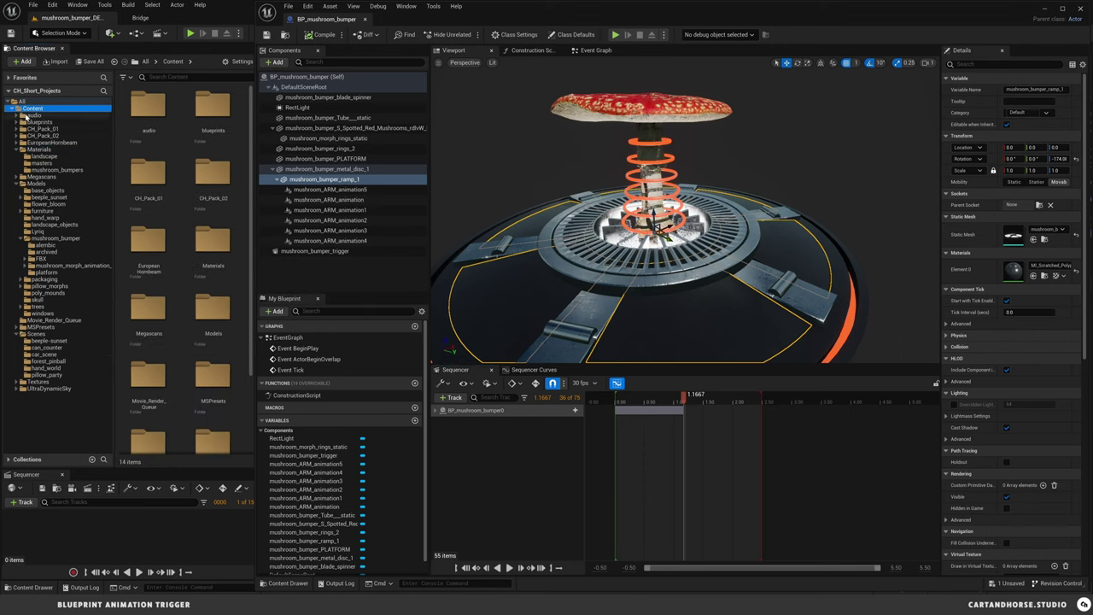
left_click(28, 116)
double_click(141, 107)
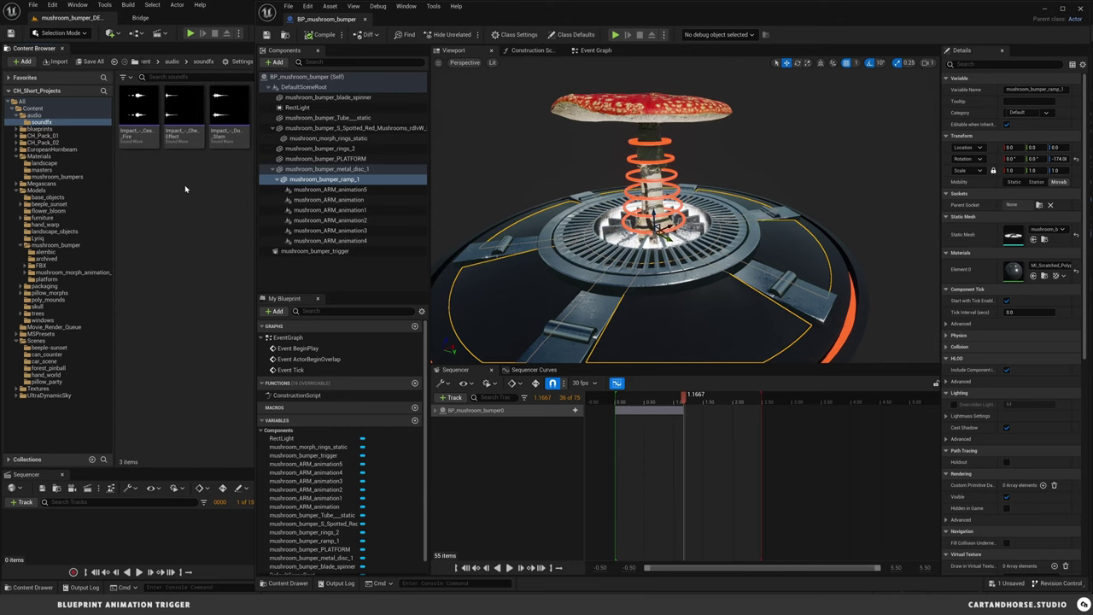
left_click(184, 106)
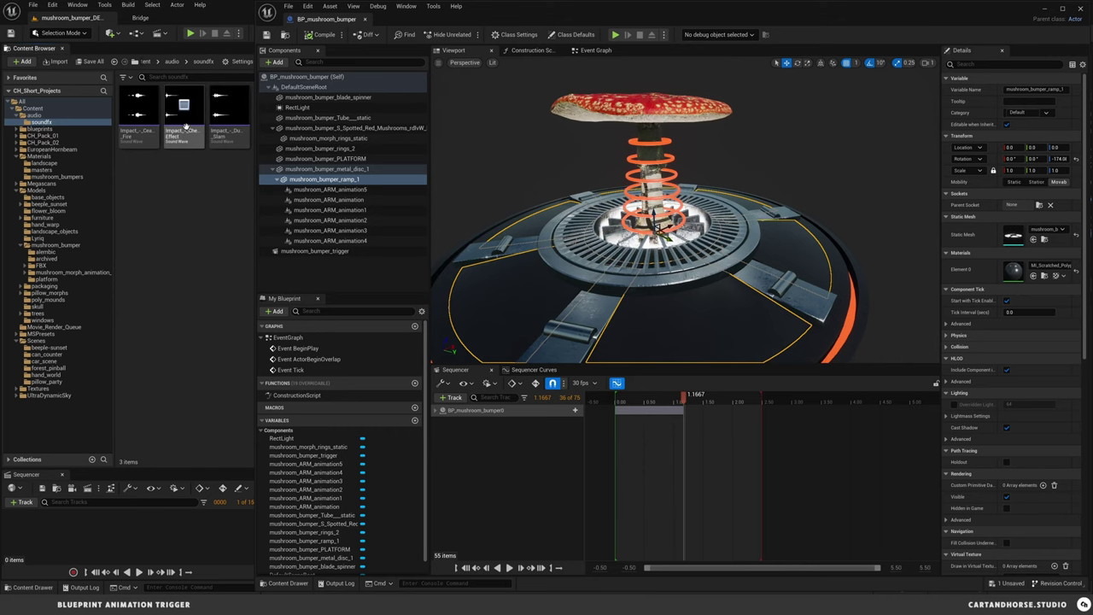
- Add an audio track with the Impact_-_Cher_Effect sound at 0.00 and shift the clip slightly earlier
left_click(453, 399)
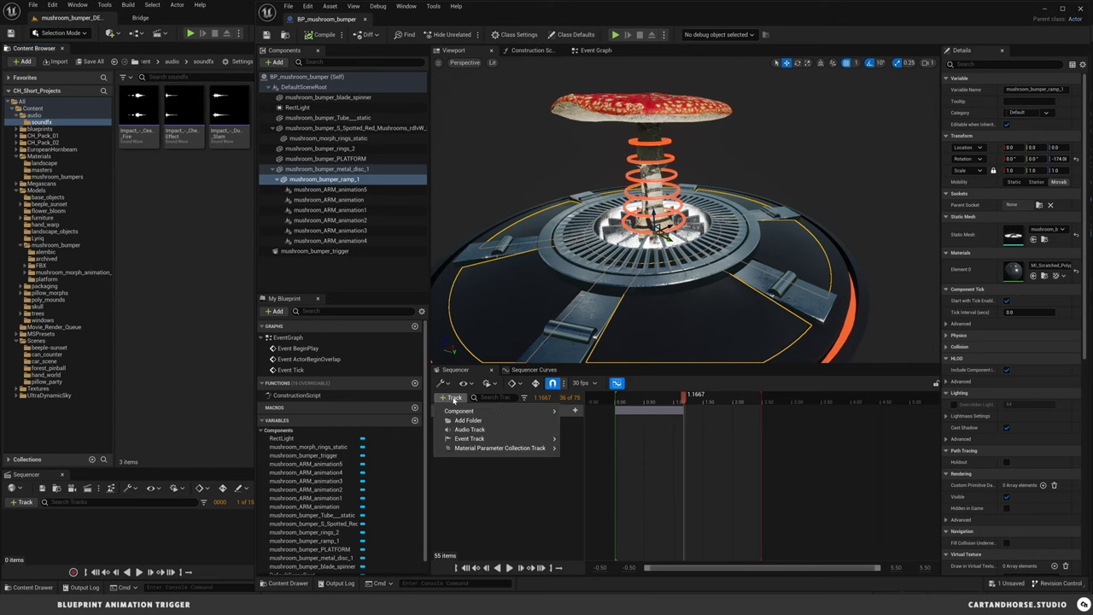
left_click(468, 429)
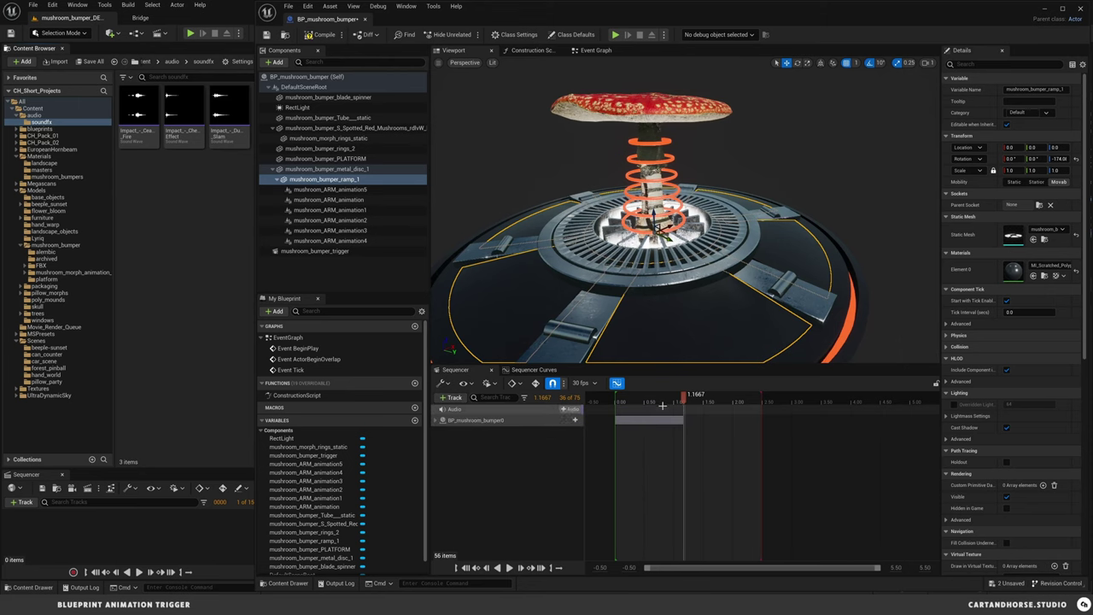
left_click_drag(621, 402, 613, 402)
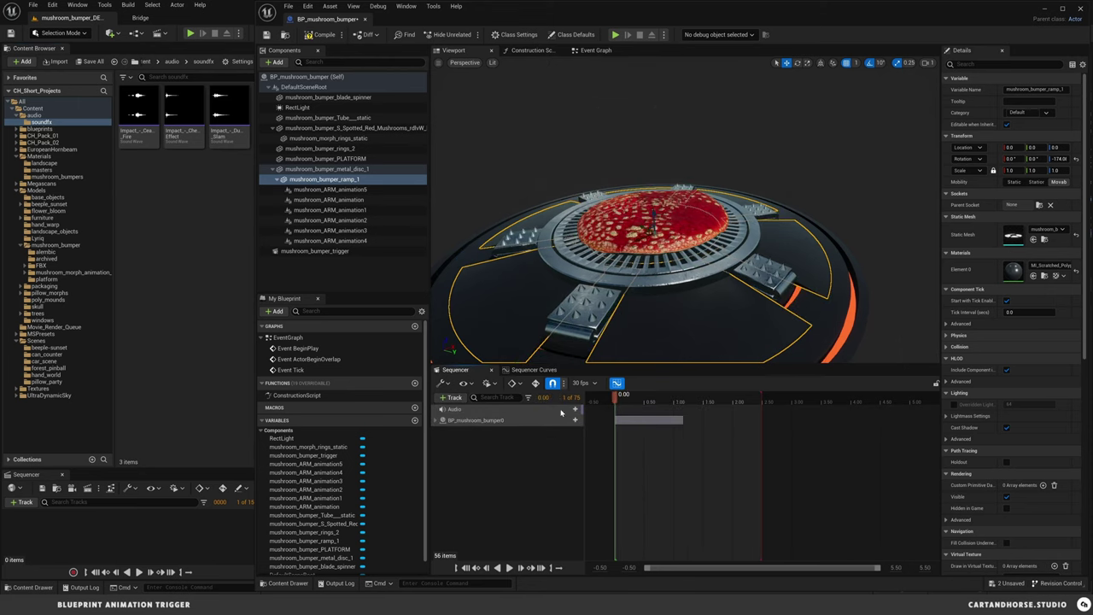
left_click(572, 410)
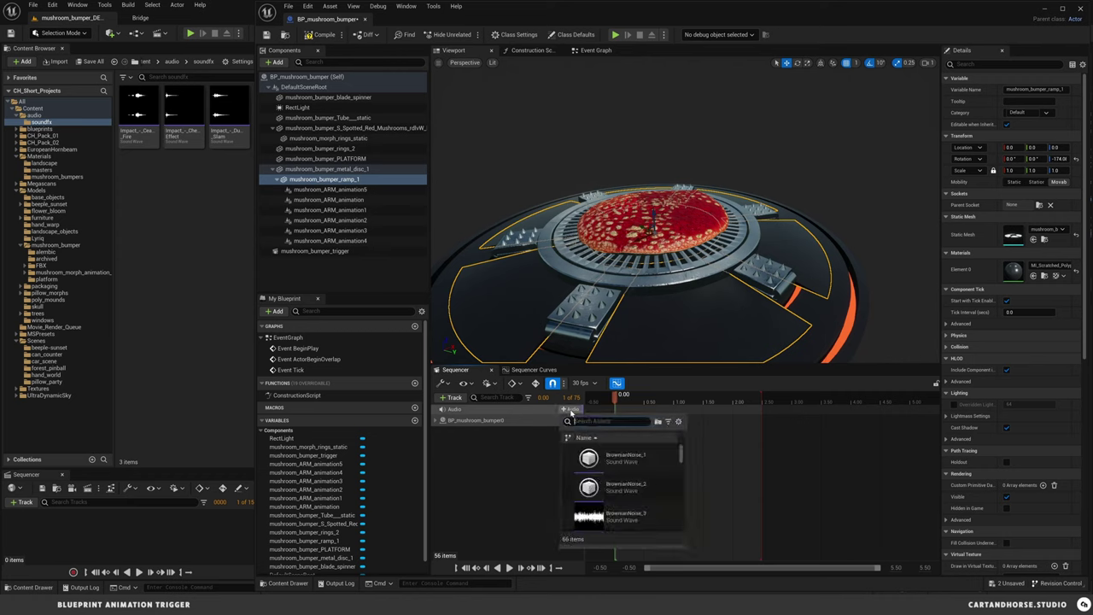
type("cher")
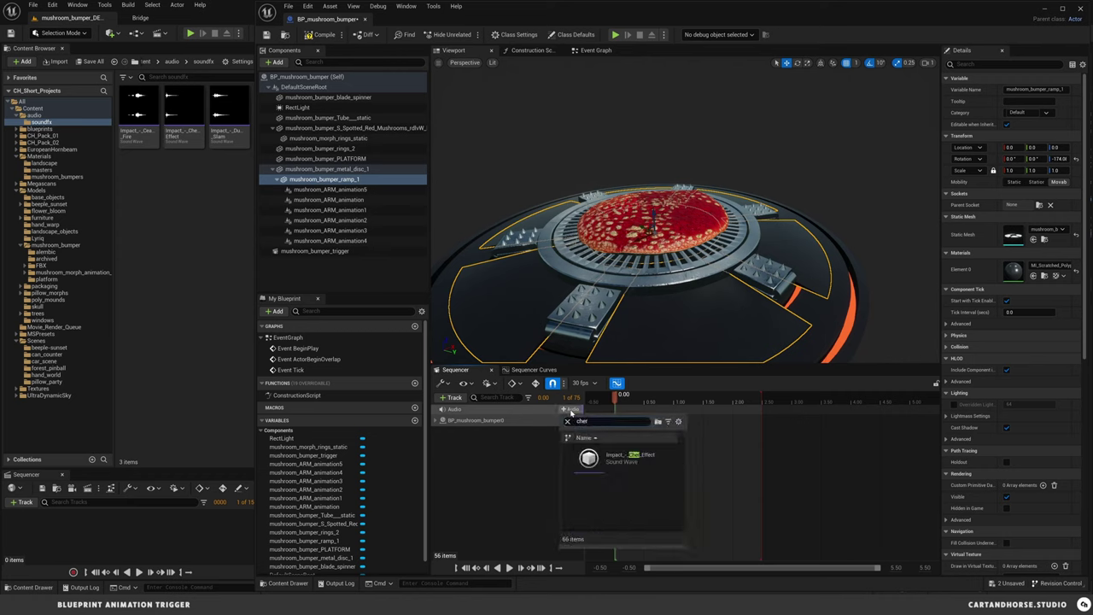
left_click(627, 465)
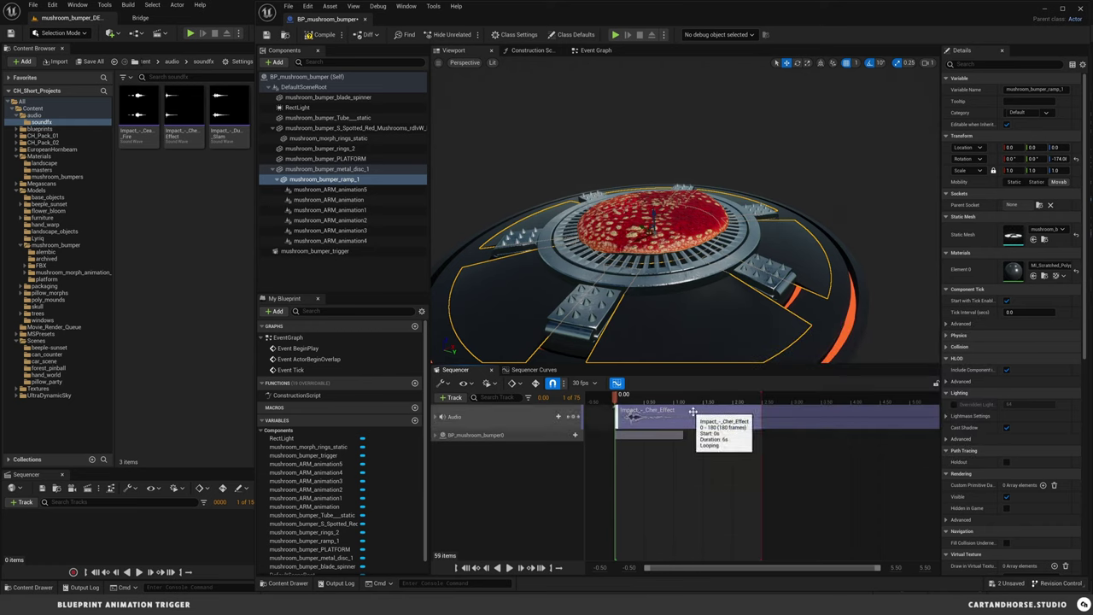
left_click_drag(728, 410, 714, 413)
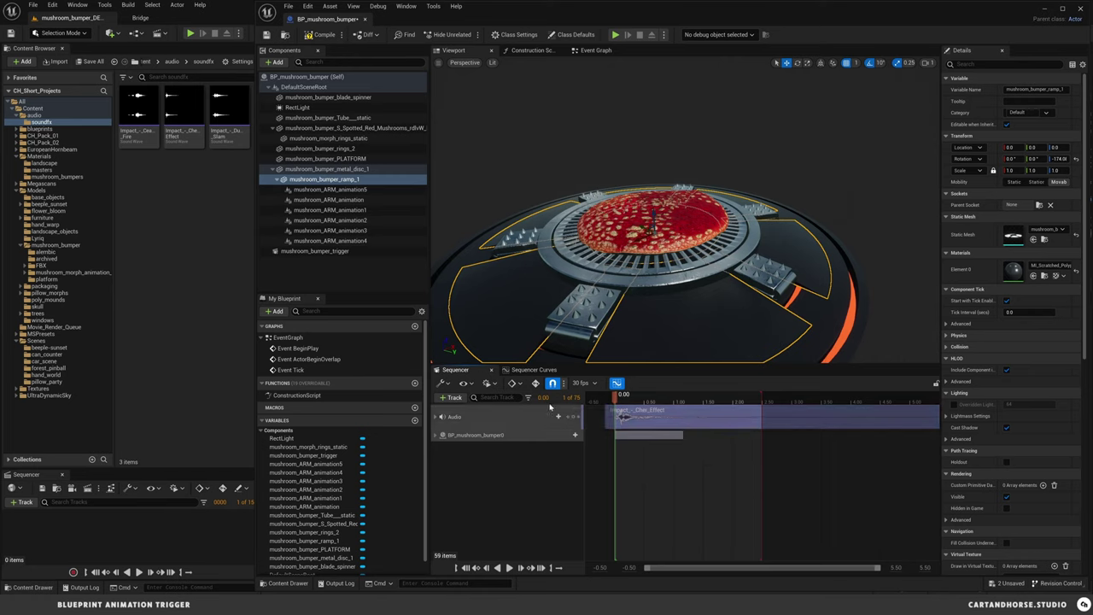
- Add a second audio track and place the Impact_-_Dubby_Slam sound at 0.00
left_click(454, 399)
left_click(472, 433)
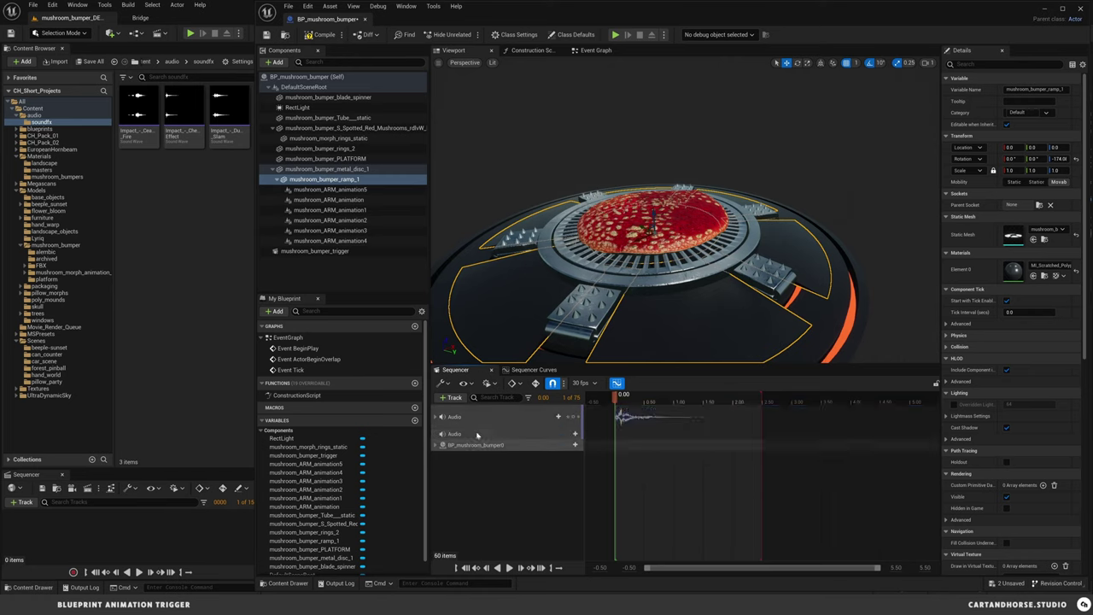
left_click(570, 434)
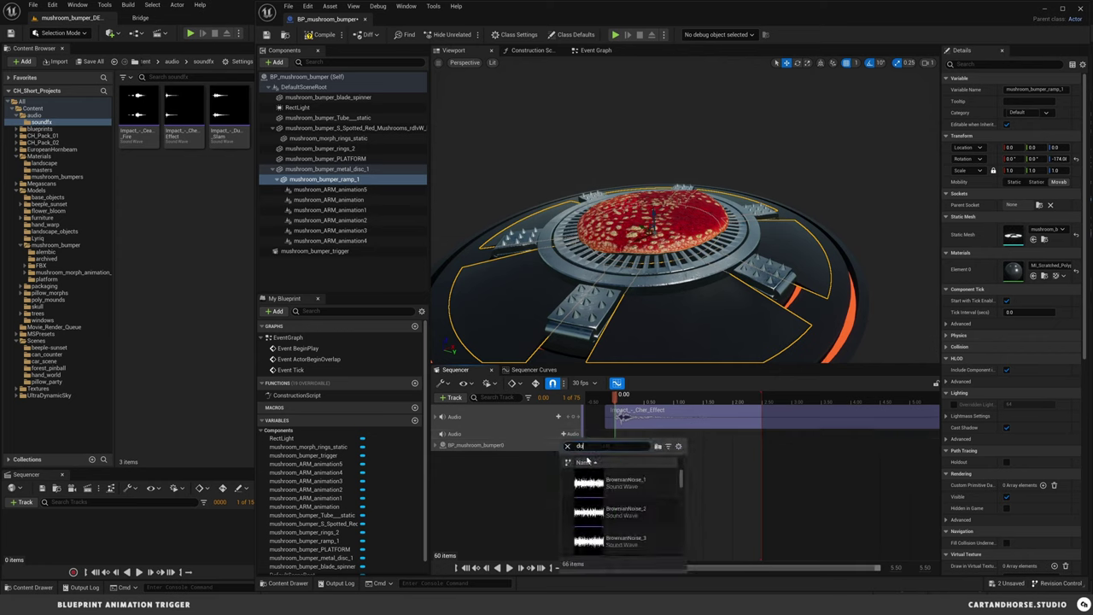
type("dubby")
left_click(628, 481)
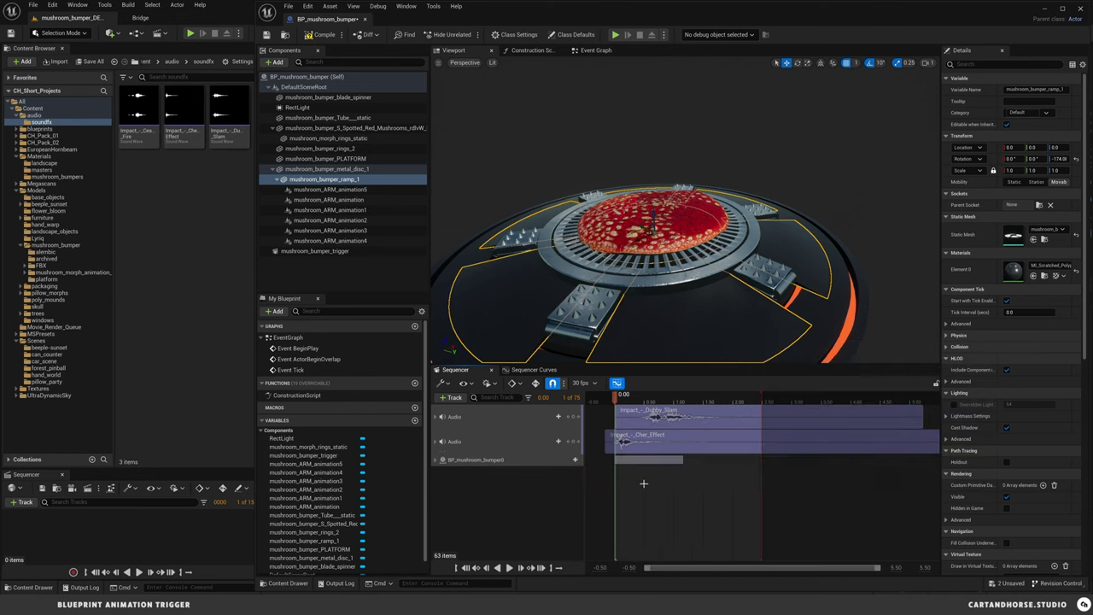
- Move the Impact_-_Cher_Effect clip to start at about 0.7 s and play the sequence to check the sound timing
left_click_drag(663, 448, 712, 448)
left_click(639, 401)
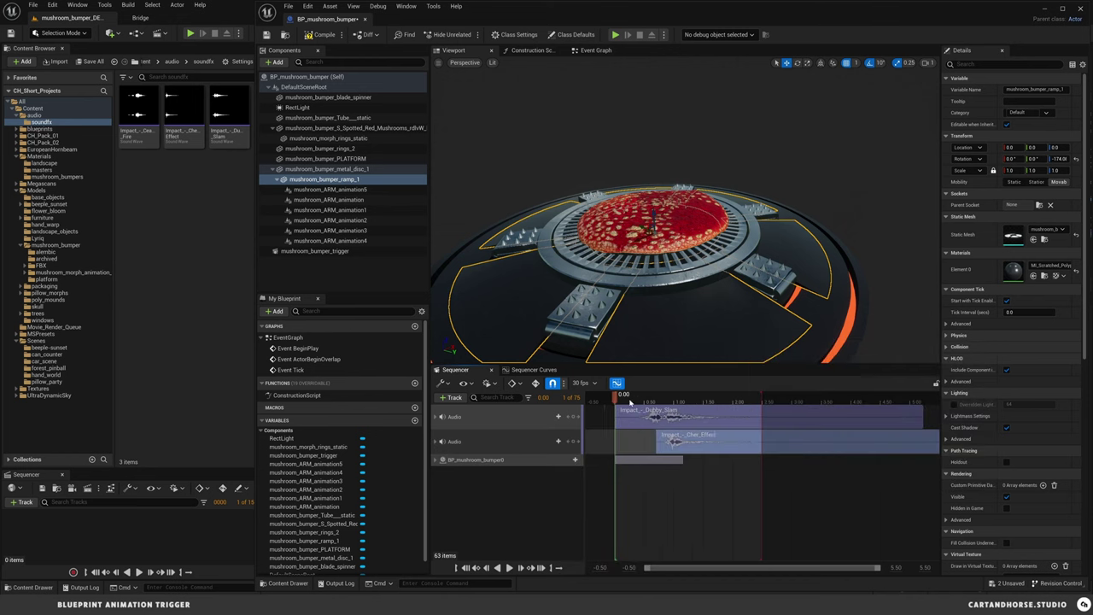
left_click_drag(648, 401, 616, 402)
key("space")
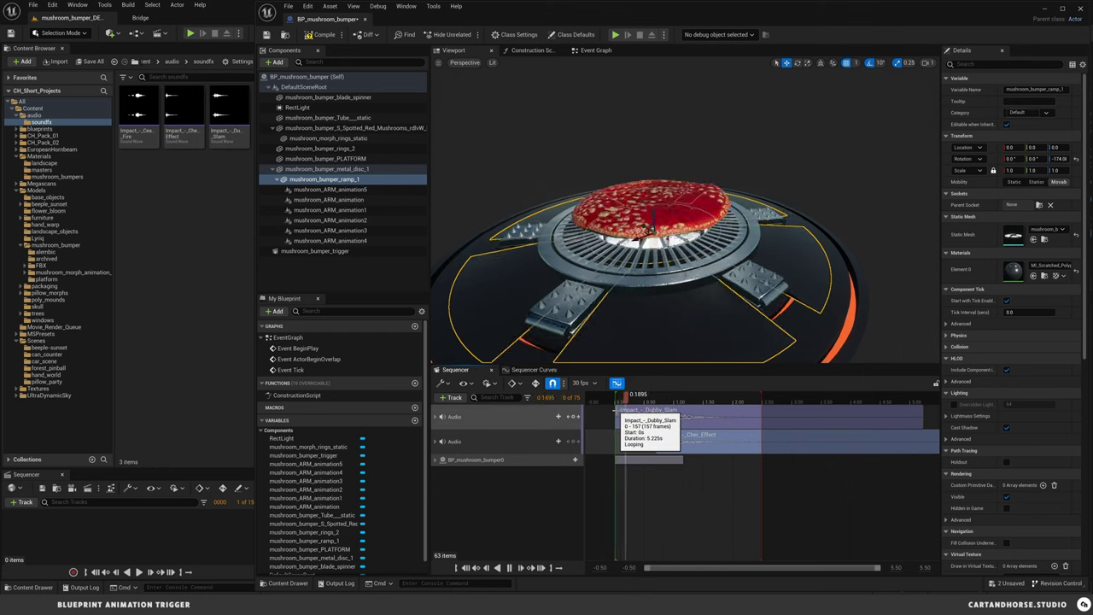
key("space")
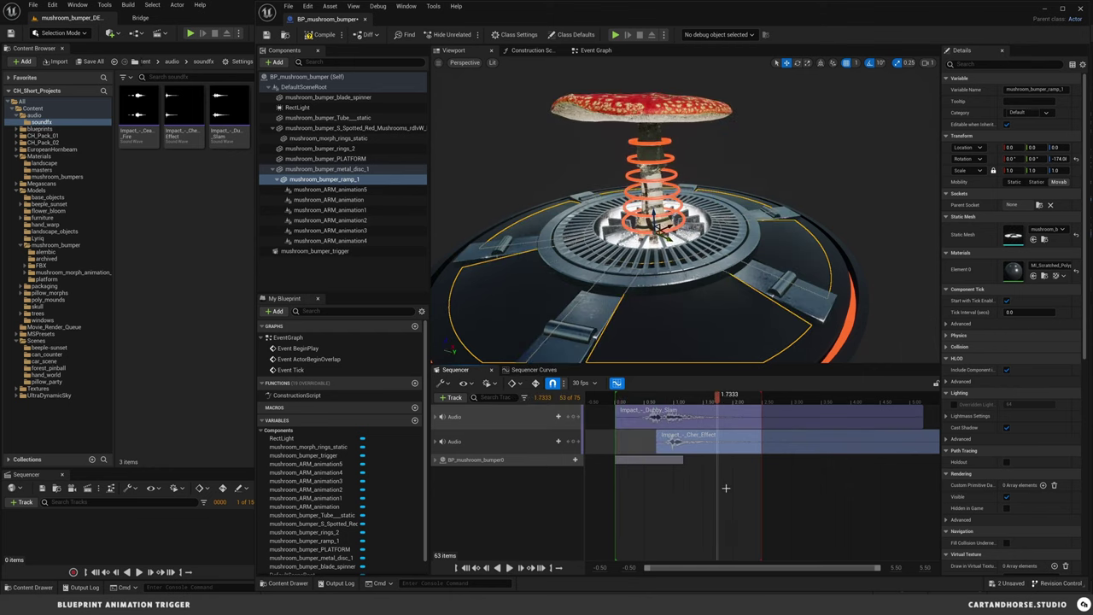
key("space")
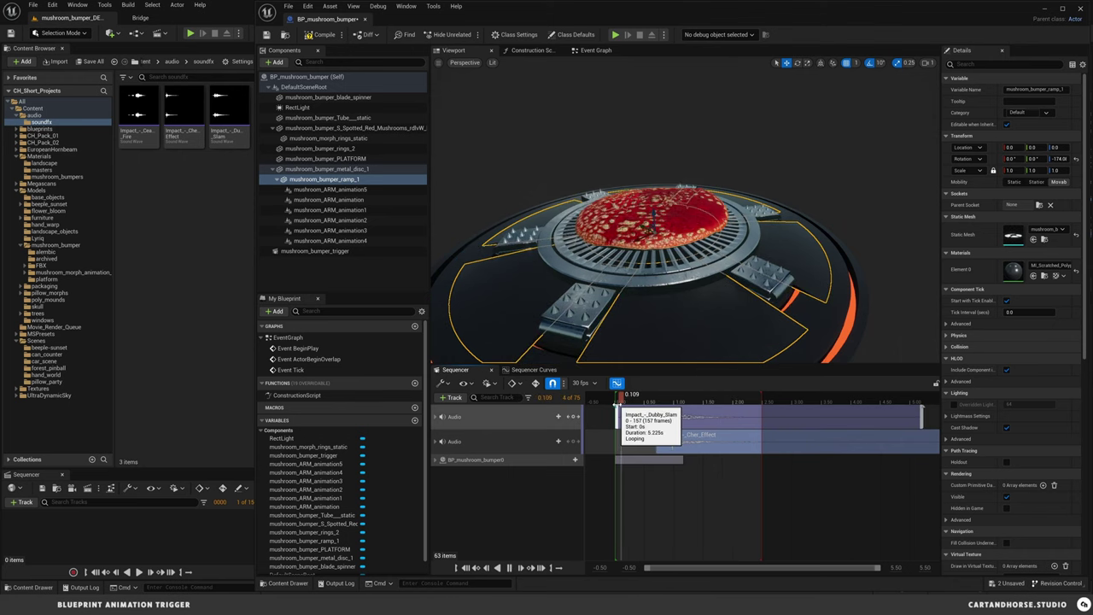
key("space")
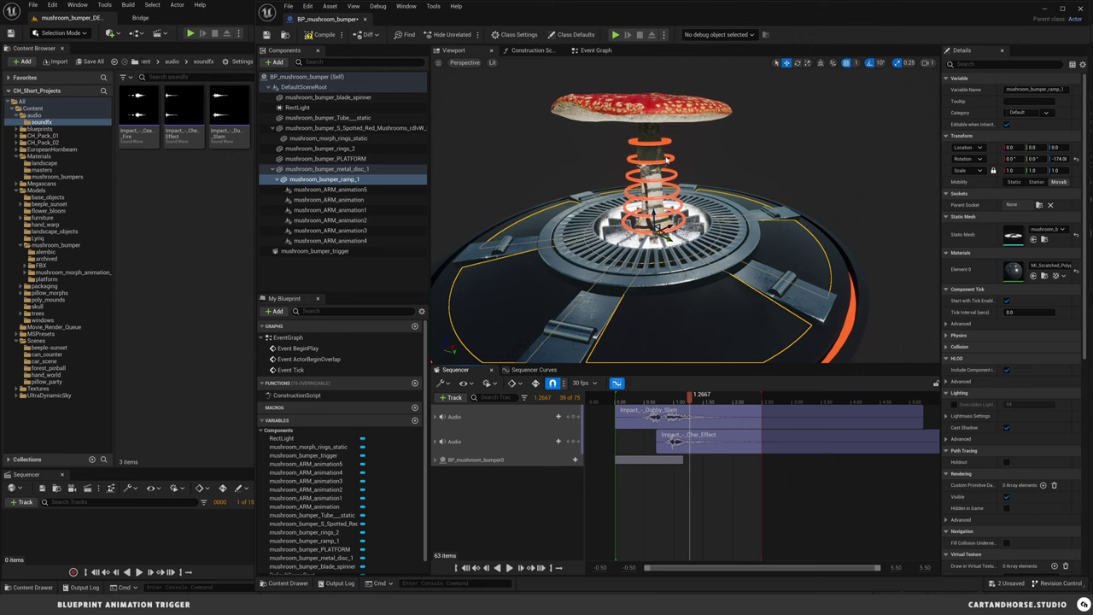
- Collapse the hierarchy under mushroom_bumper_metal_disc_1, clear the component selection, and save the blueprint
left_click_drag(521, 205, 521, 243)
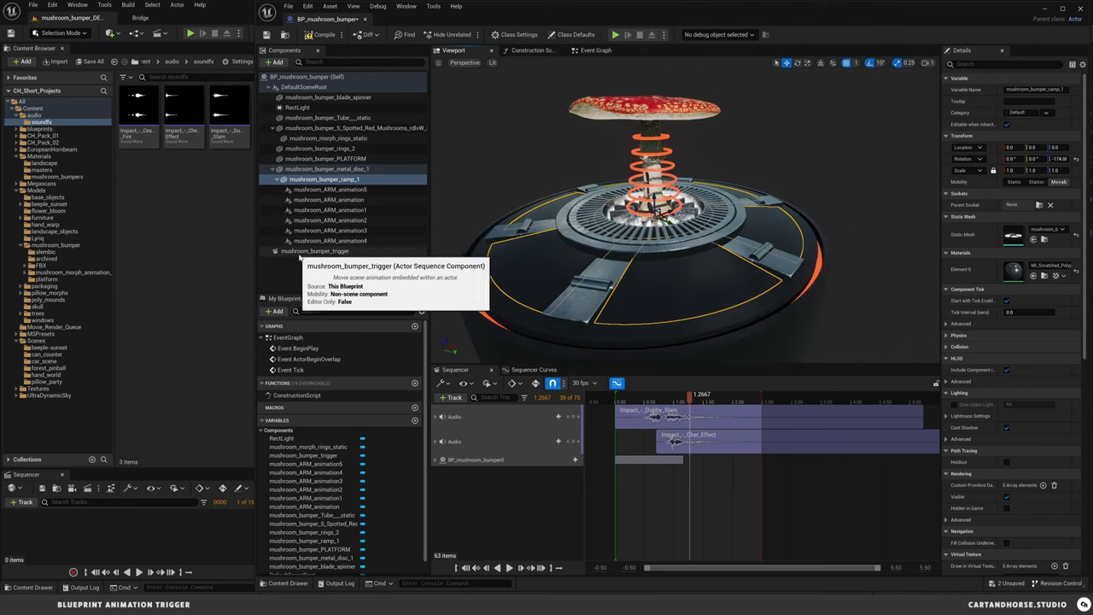
left_click(309, 252)
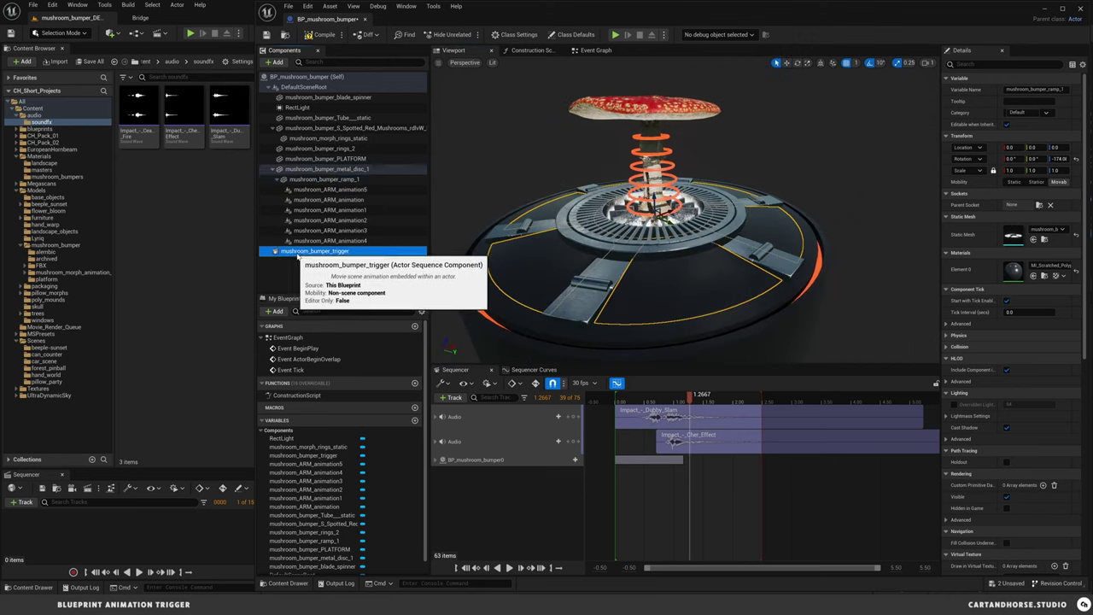
left_click(272, 169)
left_click(331, 223)
key("ctrl+s")
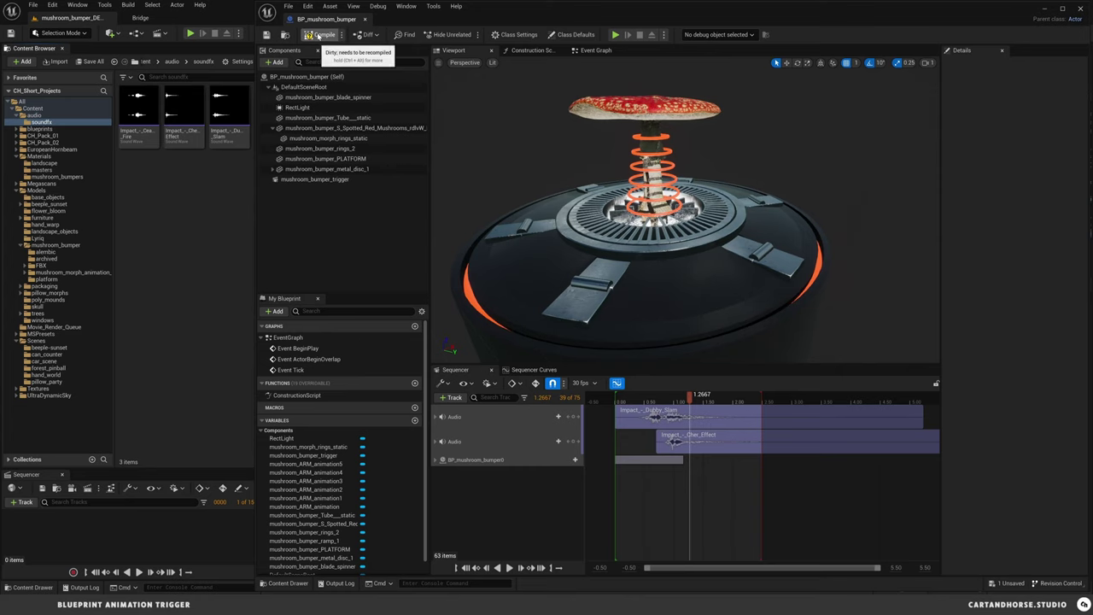
- Open the blueprint's construction script and rename the RectLight component to Under Light
left_click(532, 51)
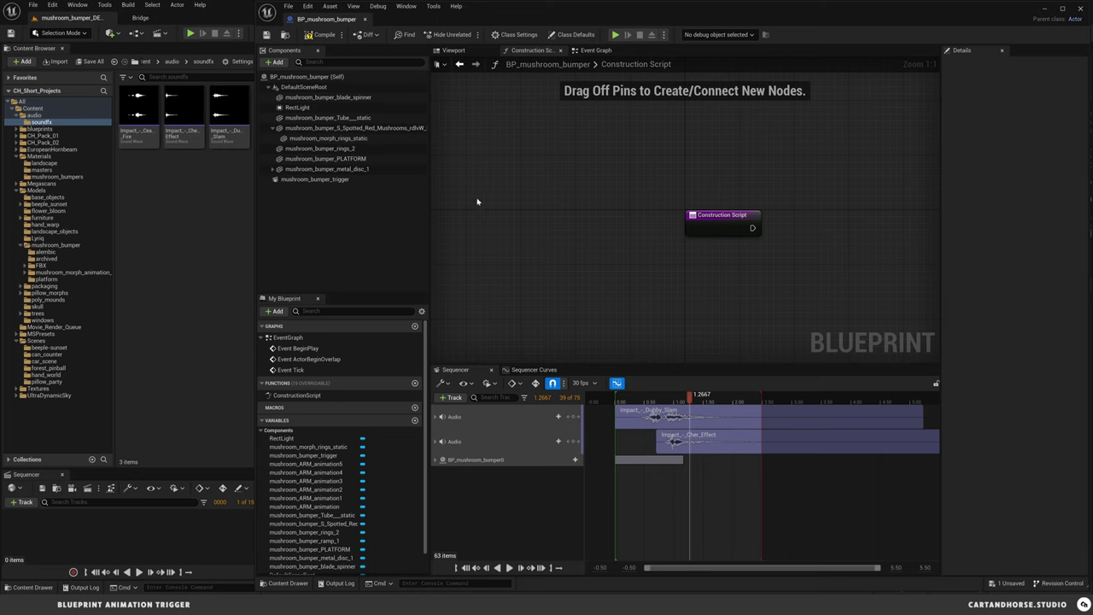
right_click_drag(614, 222, 513, 202)
left_click(297, 107)
left_click_drag(301, 111, 585, 251)
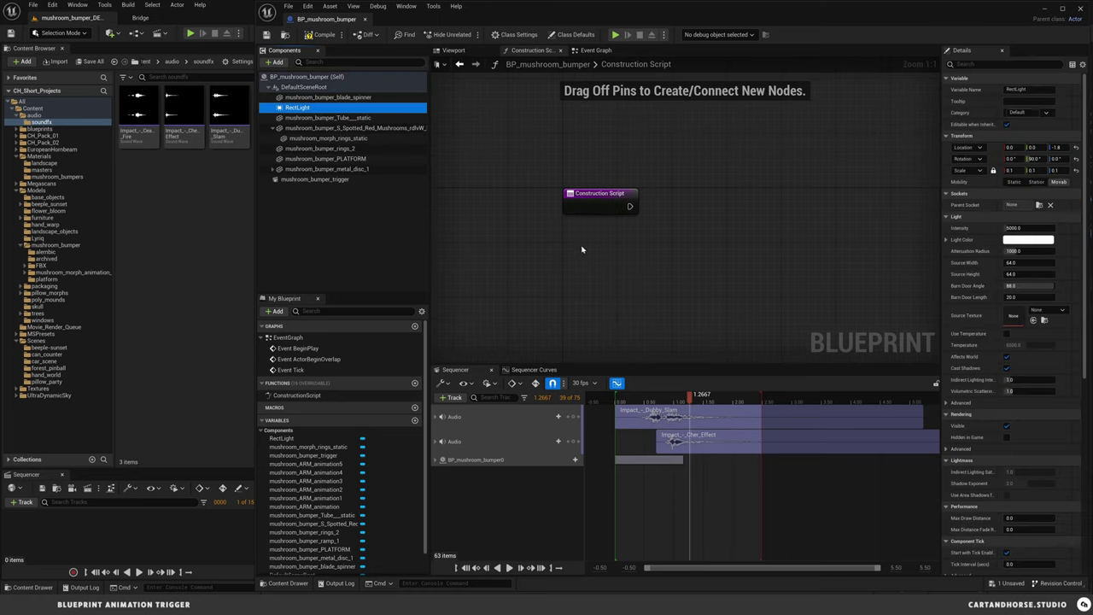
left_click(292, 111)
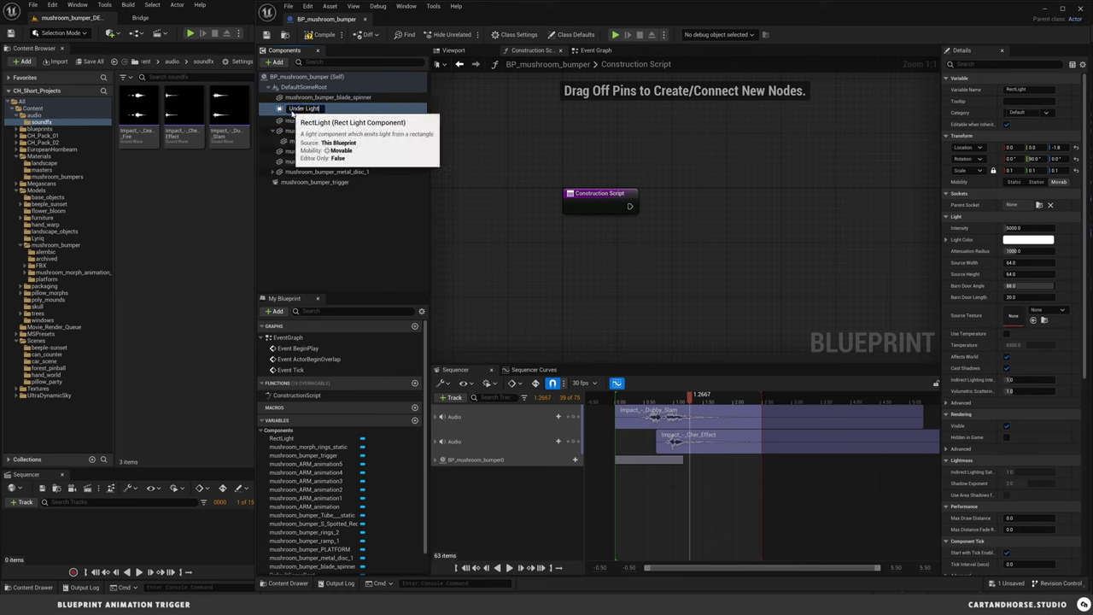
type("Under Light")
key("Return")
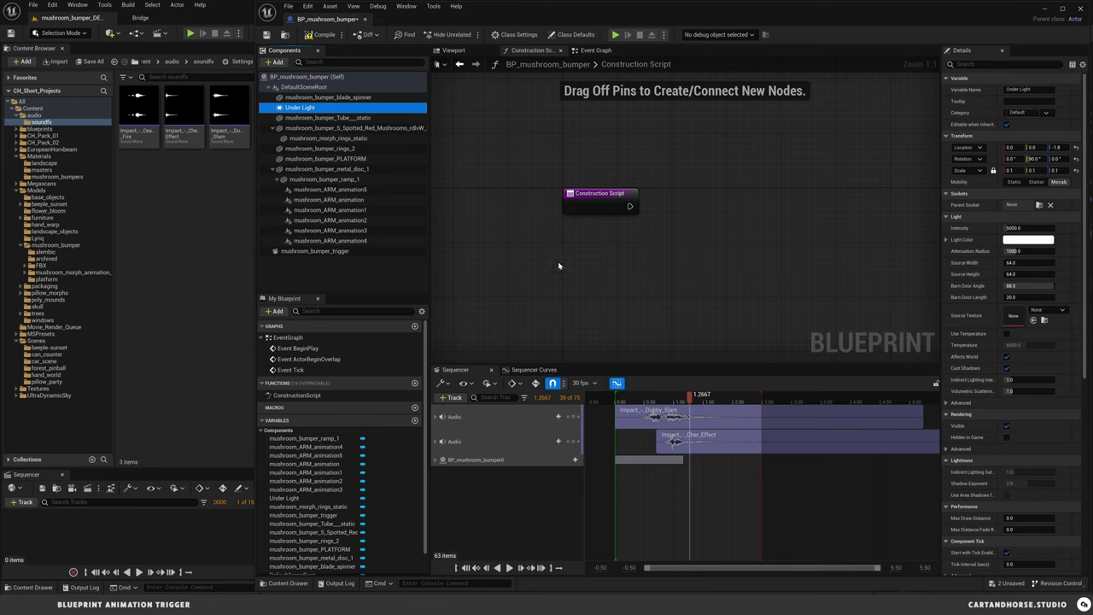
- Add an Under Light reference to the construction script and create a Set Intensity node targeting it, aligned with the Construction Script node
left_click_drag(559, 266, 742, 248)
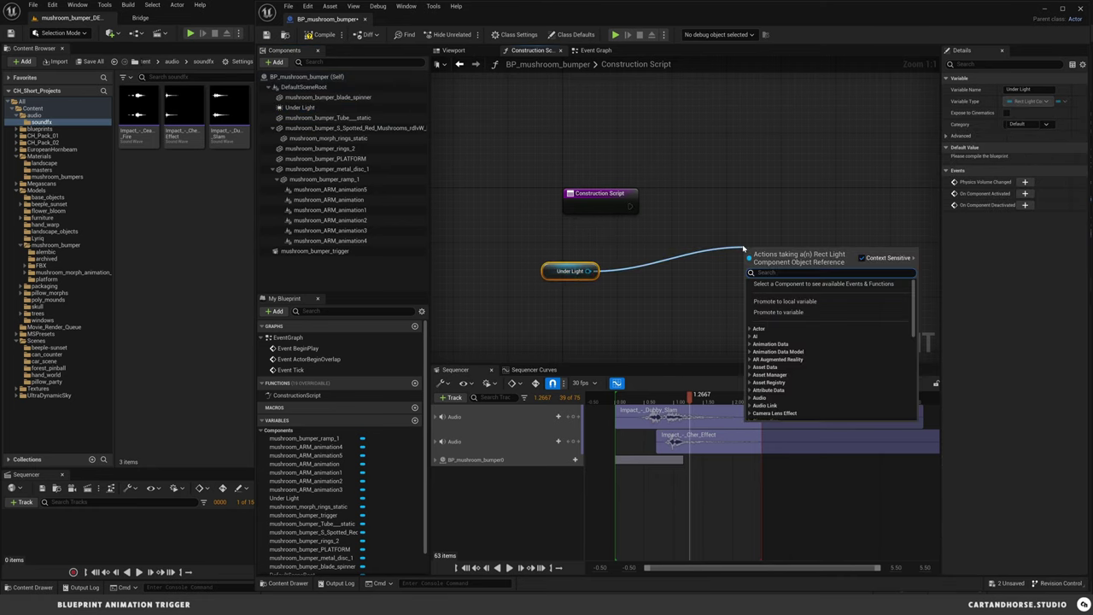
type("set inten")
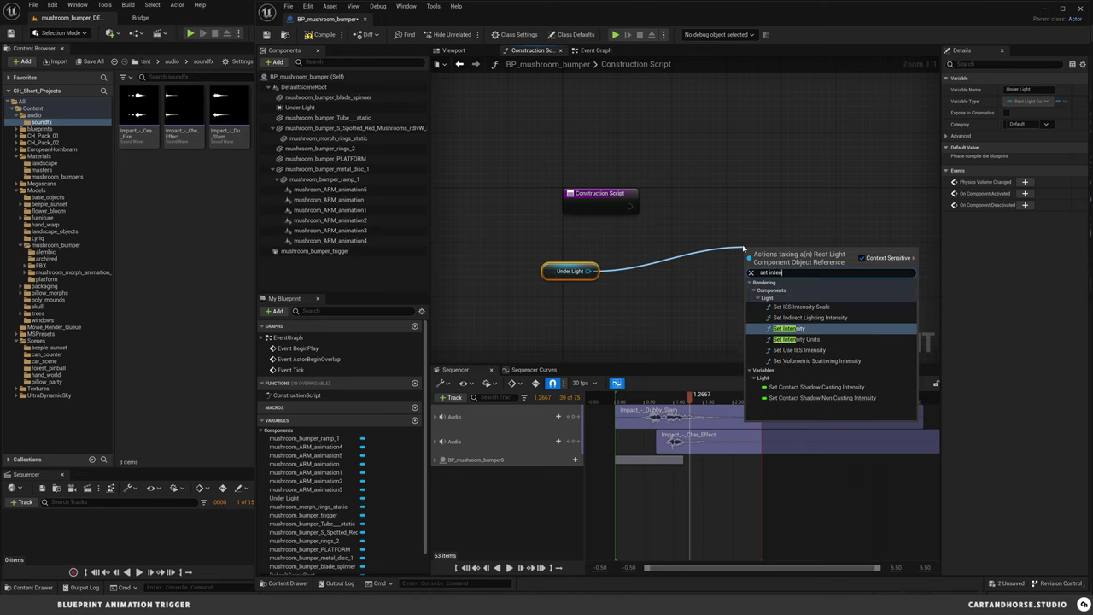
left_click(788, 327)
left_click_drag(781, 253, 764, 199)
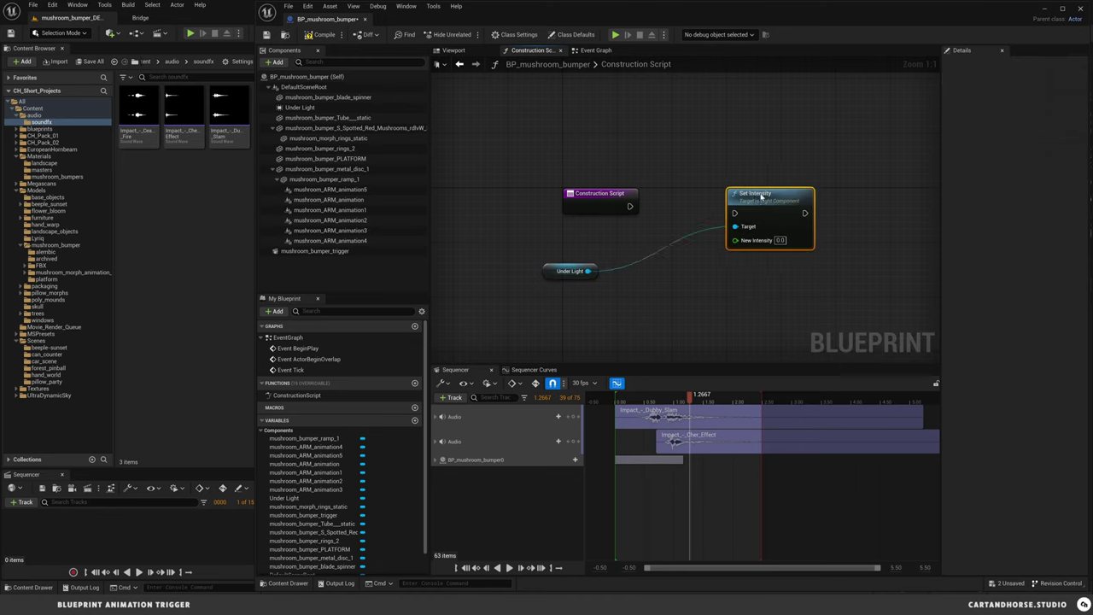
- Create a Set Light Color node from Under Light and connect the execution flow from Construction Script through Set Intensity to it
right_click_drag(661, 289, 561, 268)
left_click_drag(501, 254, 800, 232)
type("set light col")
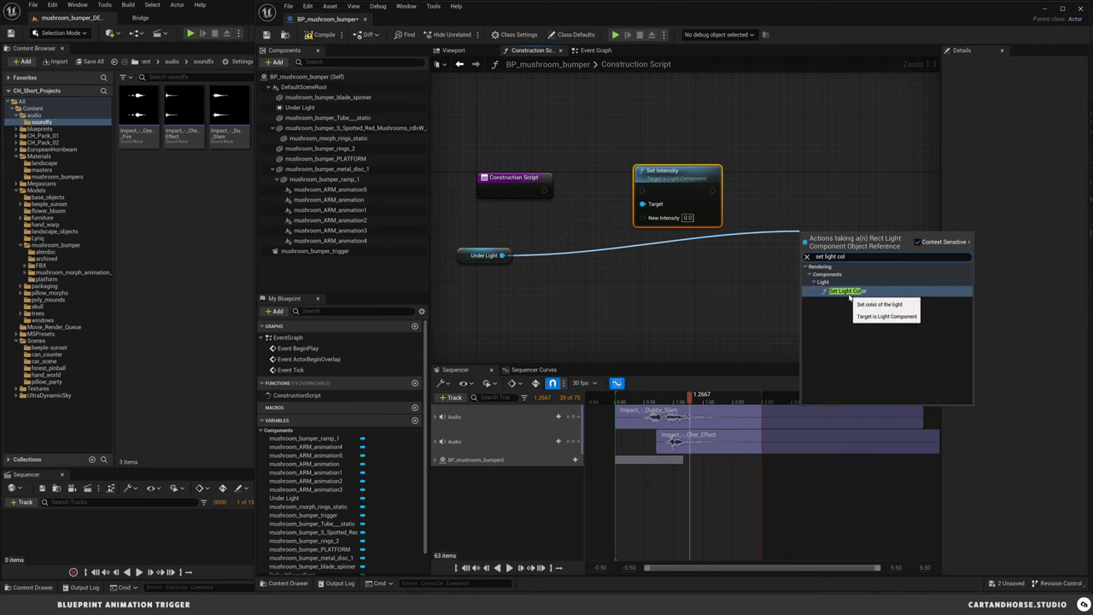
left_click(857, 291)
left_click_drag(843, 186, 843, 179)
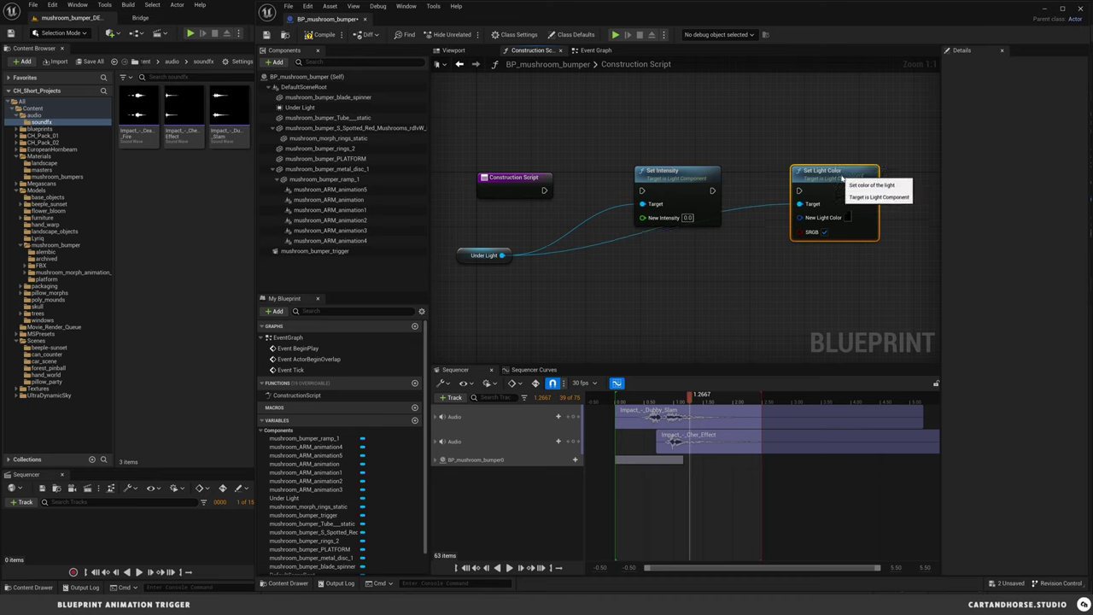
left_click_drag(544, 190, 798, 191)
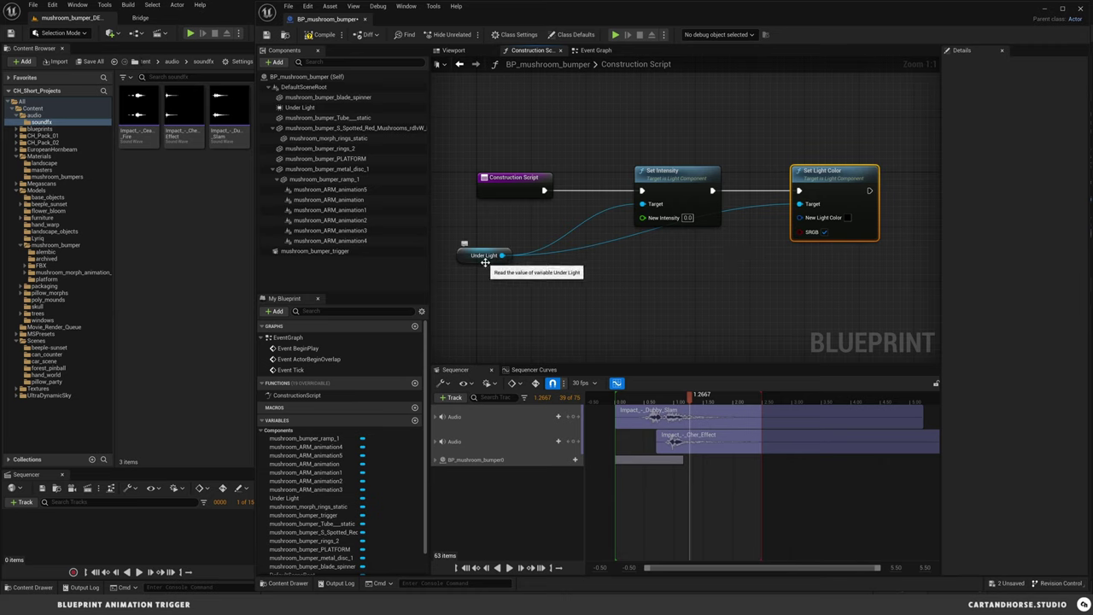
- Promote the New Intensity input to a variable named light intensity, making it instance editable and exposed to cinematics
left_click_drag(642, 217, 591, 267)
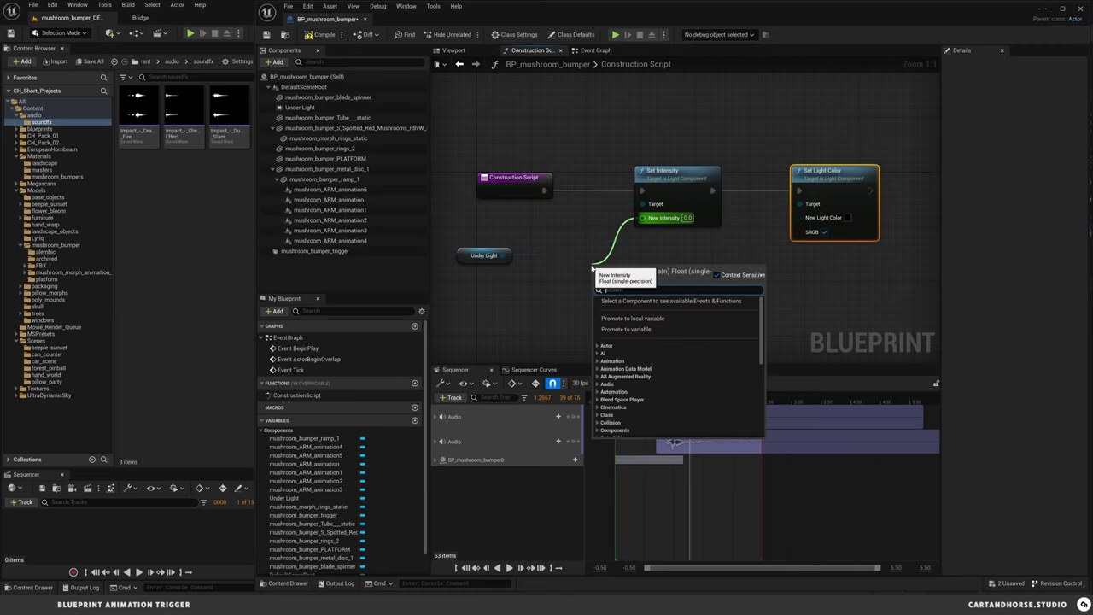
left_click(625, 328)
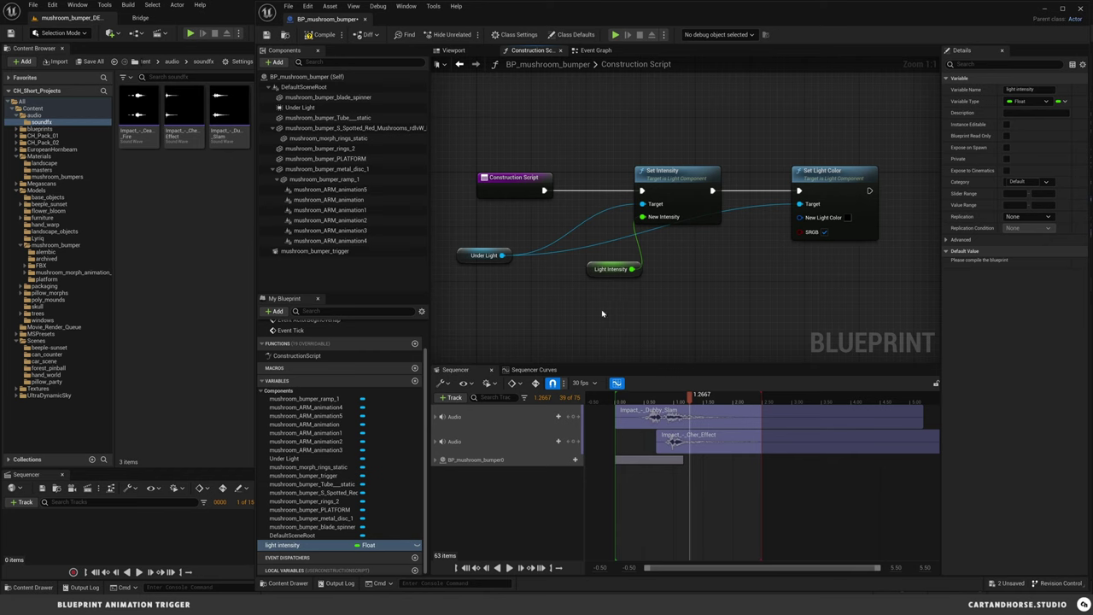
left_click(416, 544)
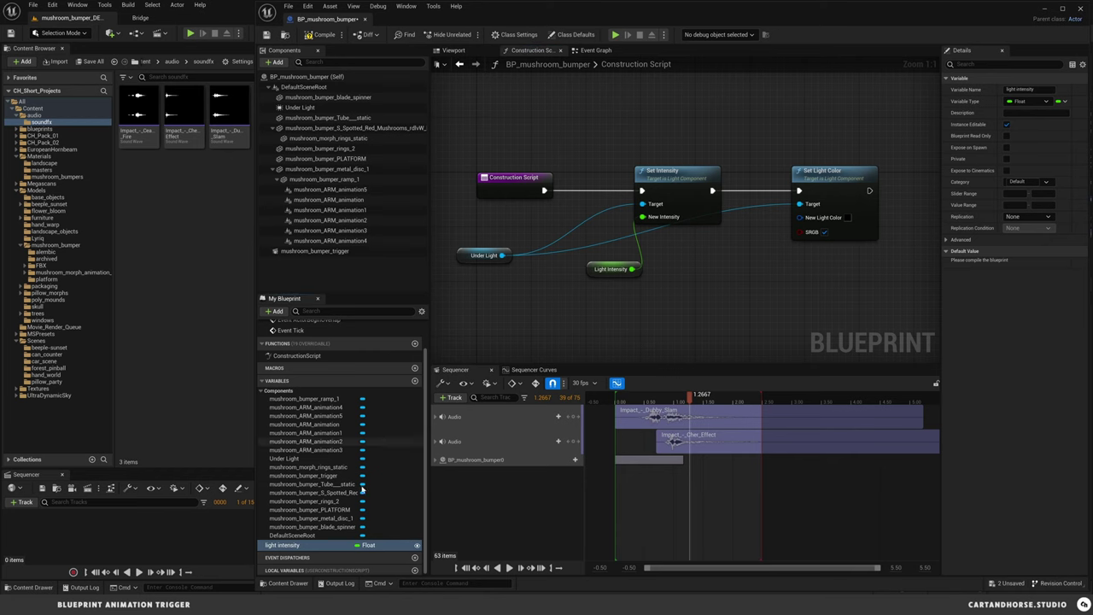
left_click(1007, 170)
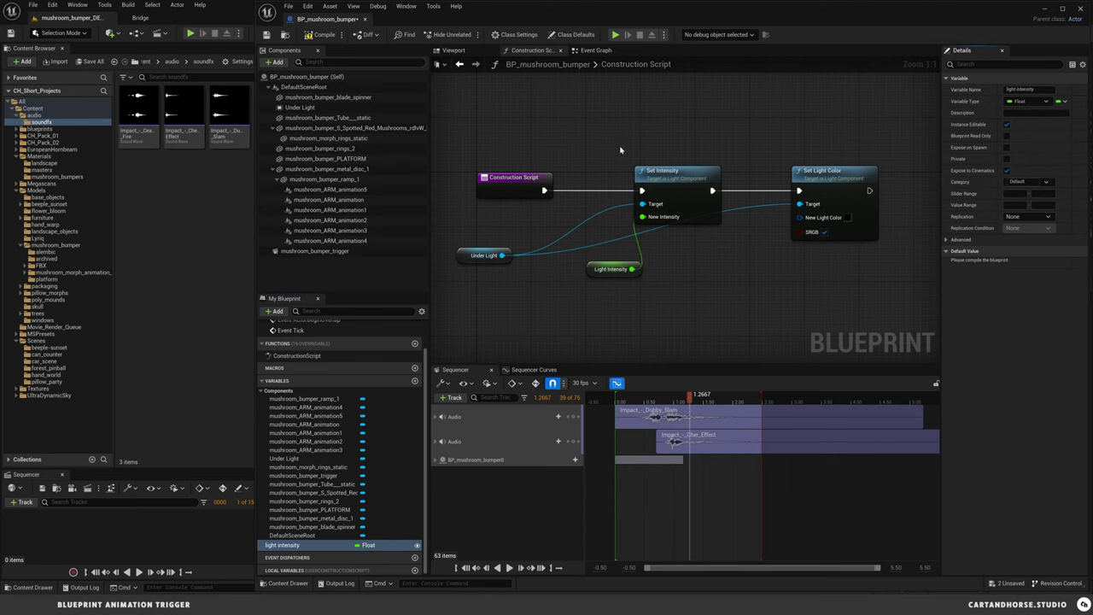
- Promote the New Light Color input to a variable named light color and make it instance editable
right_click_drag(605, 286, 528, 282)
left_click_drag(722, 213, 657, 270)
left_click(692, 330)
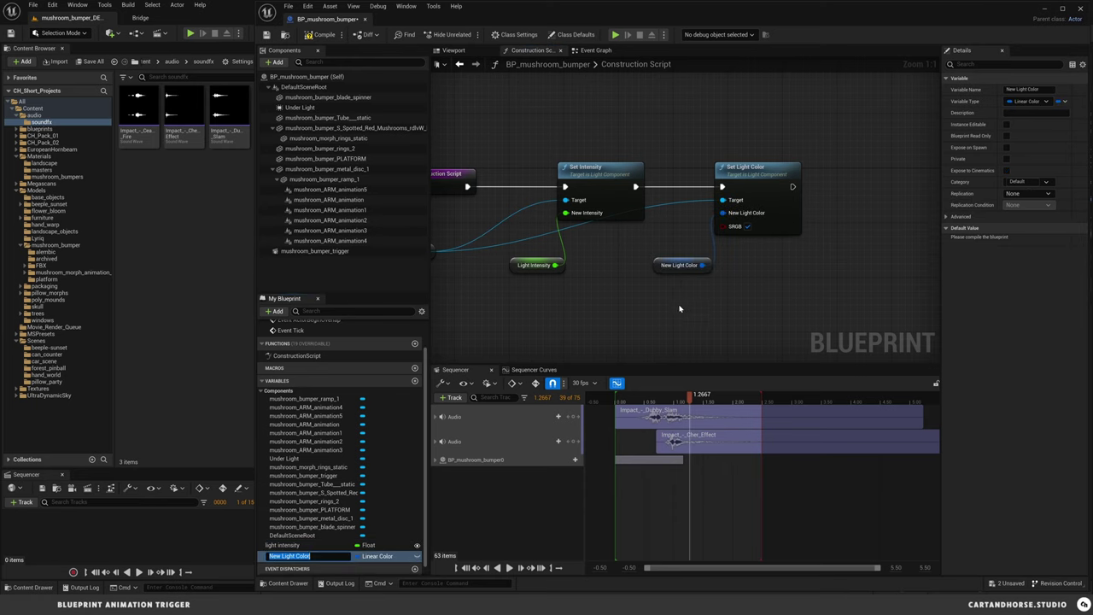
type("light color")
key("Return")
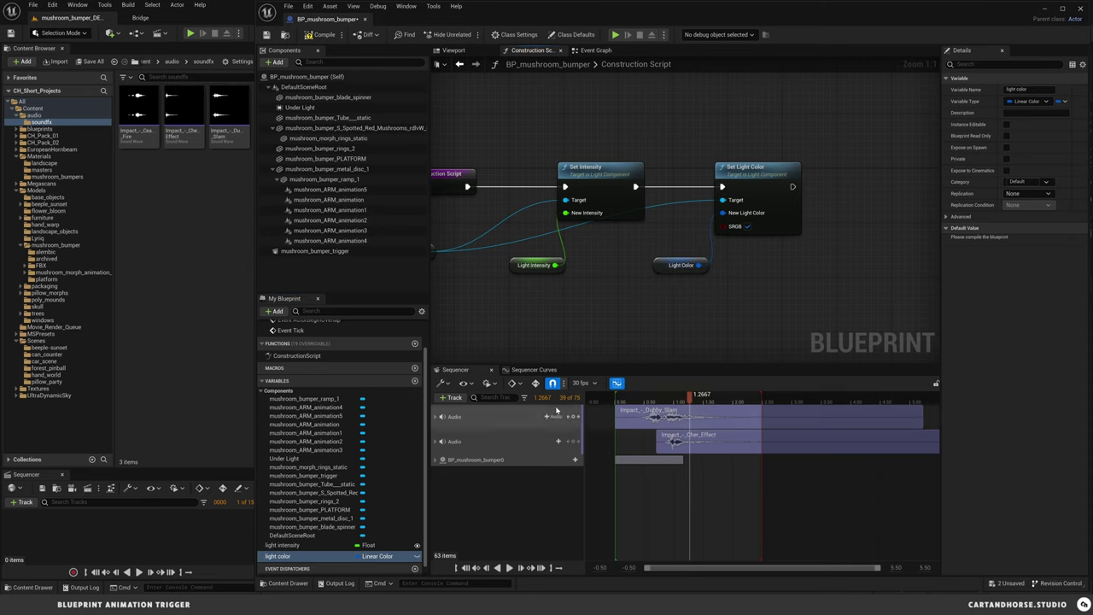
left_click(417, 555)
right_click_drag(601, 286, 668, 297)
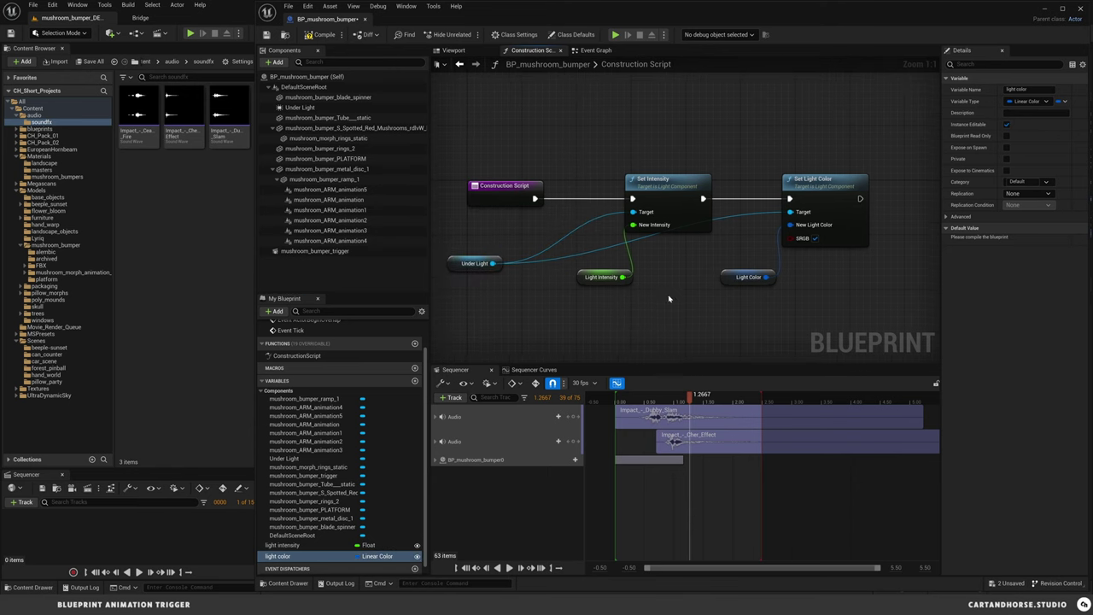
- Compile the blueprint, return to the level editor, and place BP_mushroom_bumper from the mushroom_bumper folder in the level
left_click(325, 34)
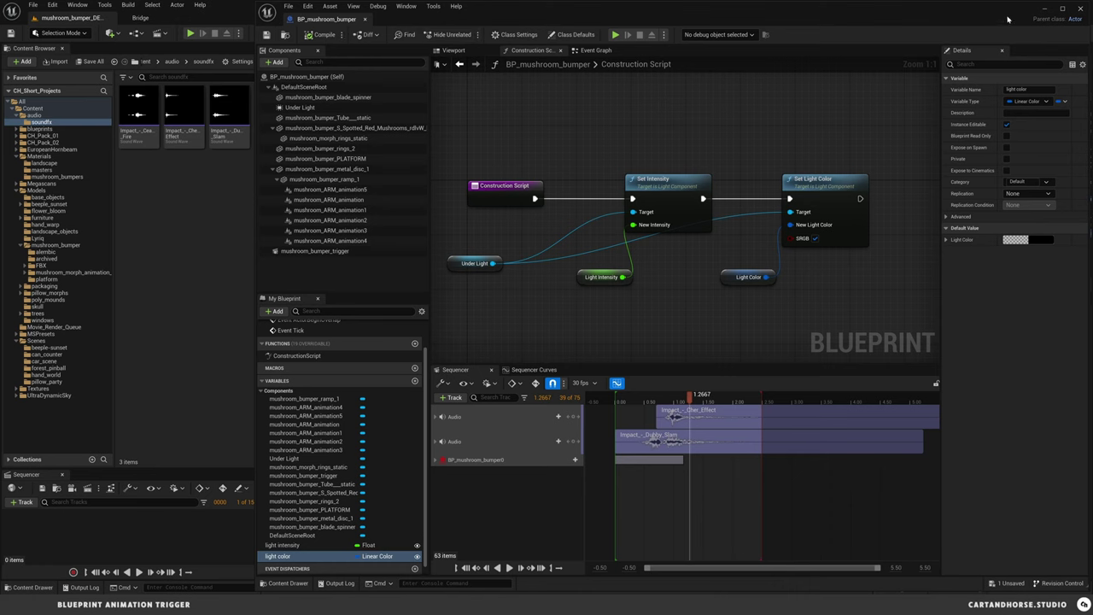
left_click(1046, 10)
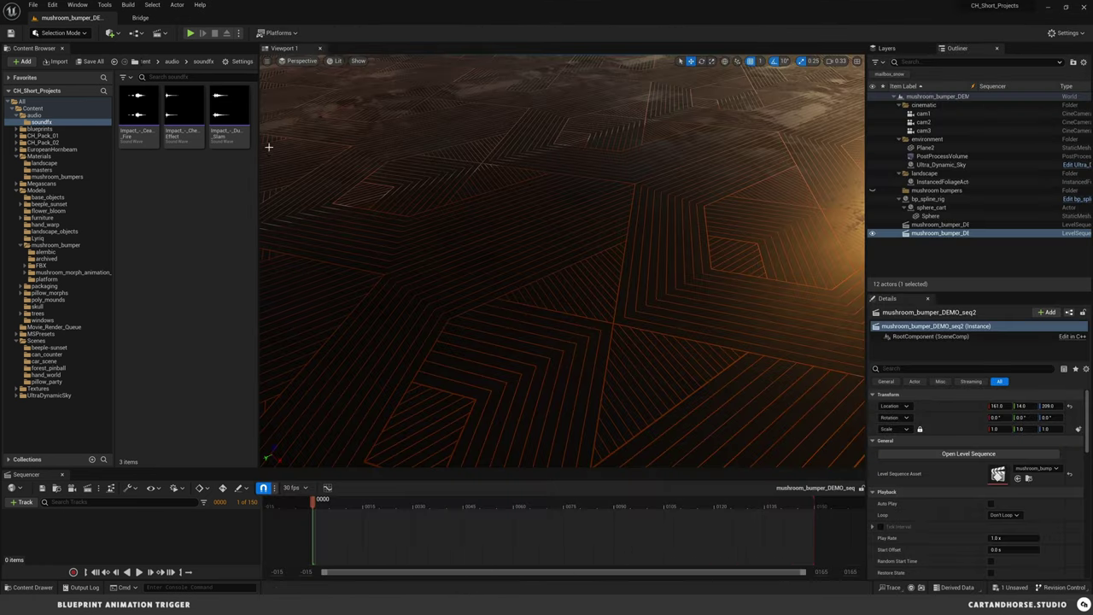
left_click(53, 245)
left_click(226, 164)
left_click_drag(227, 164, 547, 229)
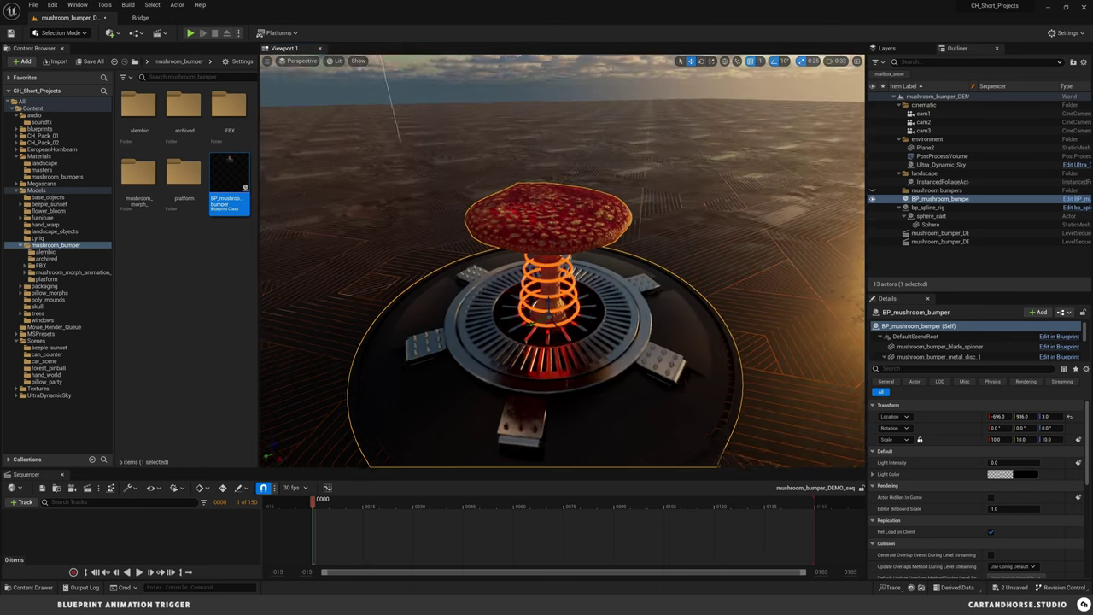
- Raise the placed mushroom bumper above the ground to a Z location of 34
right_click_drag(546, 282, 551, 243)
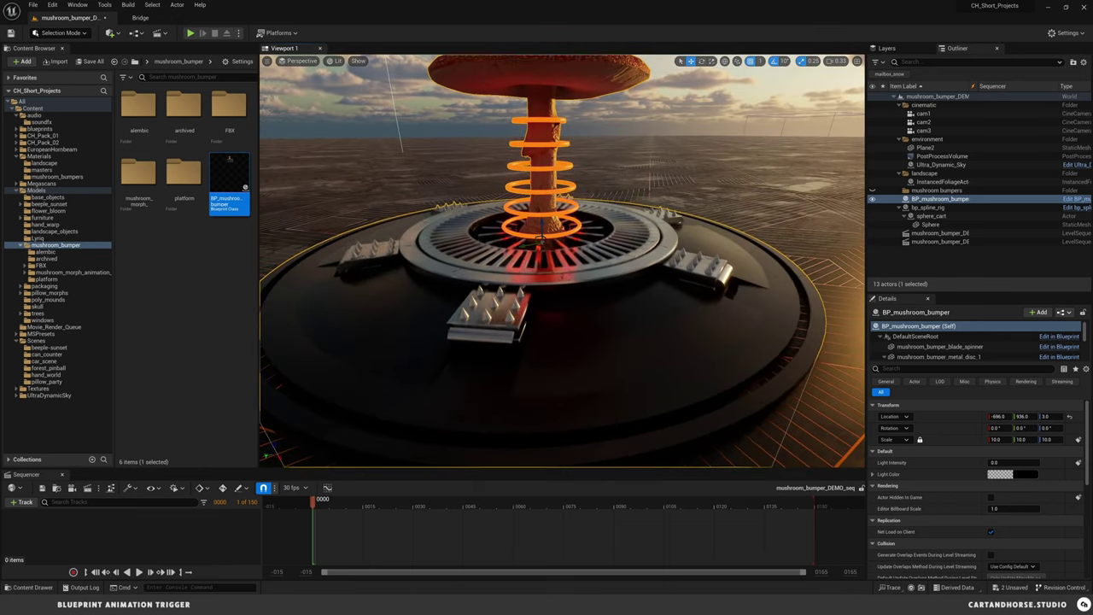
left_click_drag(543, 229, 542, 216)
right_click_drag(542, 216, 538, 239)
right_click_drag(627, 275, 628, 275)
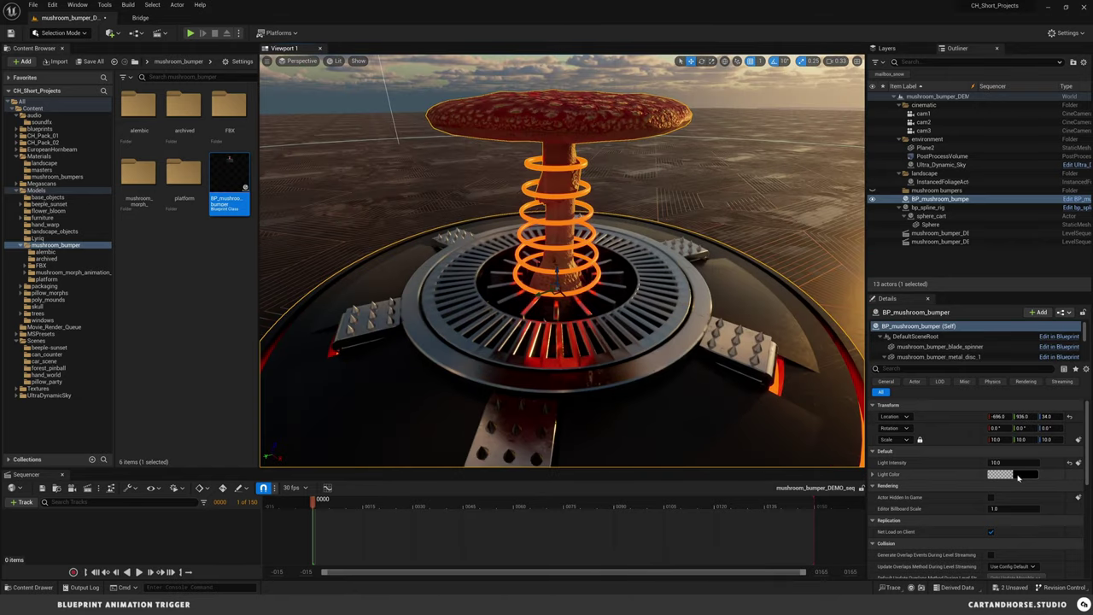
- Set the placed bumper's light color to white and its light intensity to 10000
left_click(1019, 476)
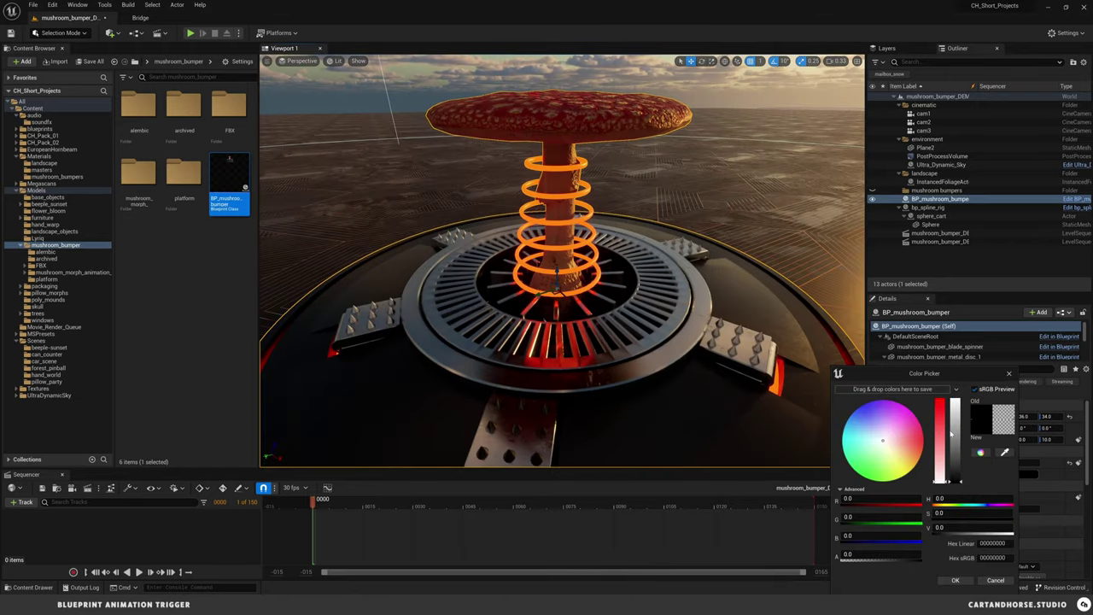
left_click_drag(952, 433, 950, 363)
left_click(954, 580)
left_click(1009, 463)
type("10000")
key("Return")
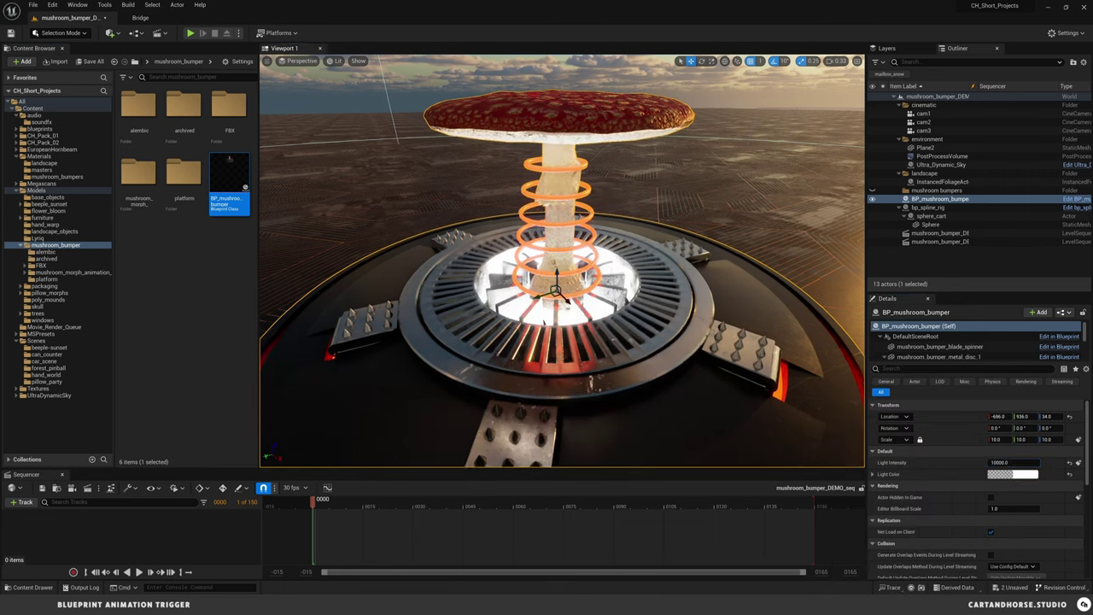
- Change the placed bumper's light color to fully saturated red (FF0000)
left_click(1012, 474)
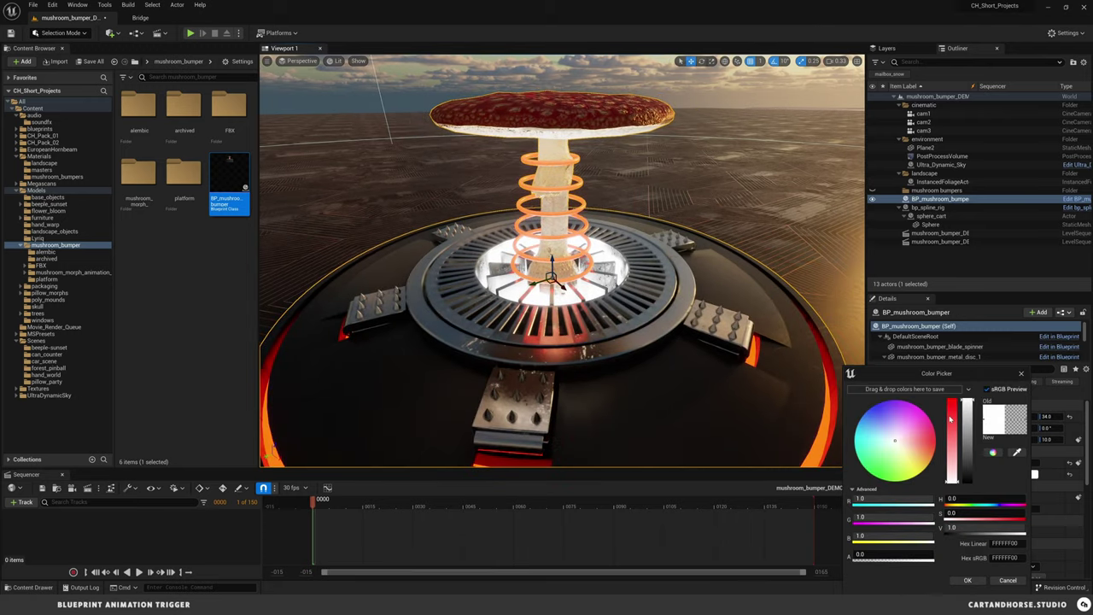
left_click(935, 440)
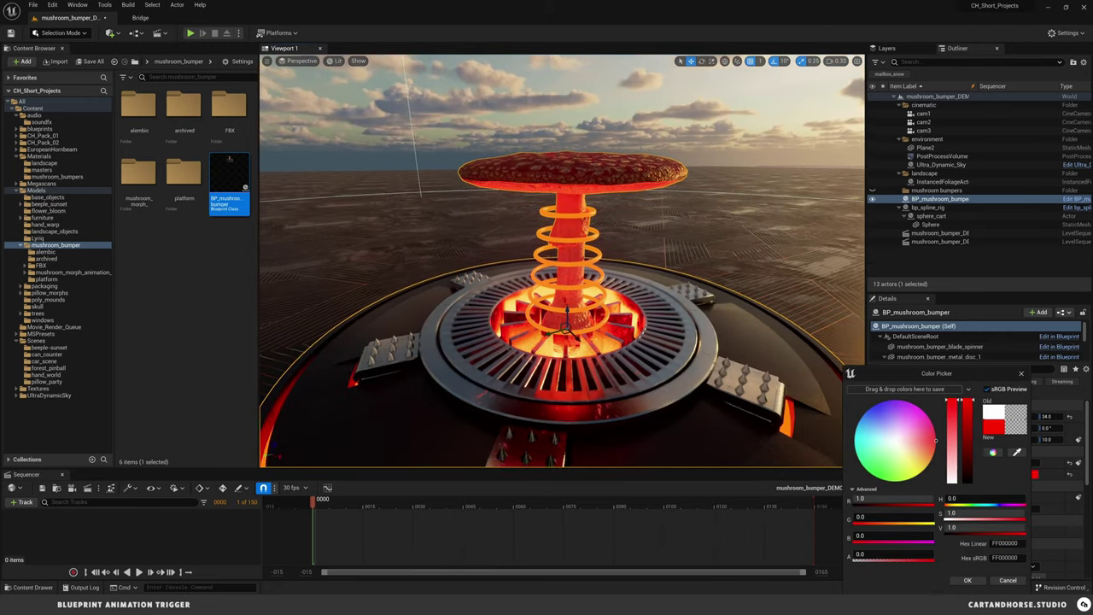
right_click_drag(626, 340, 626, 316)
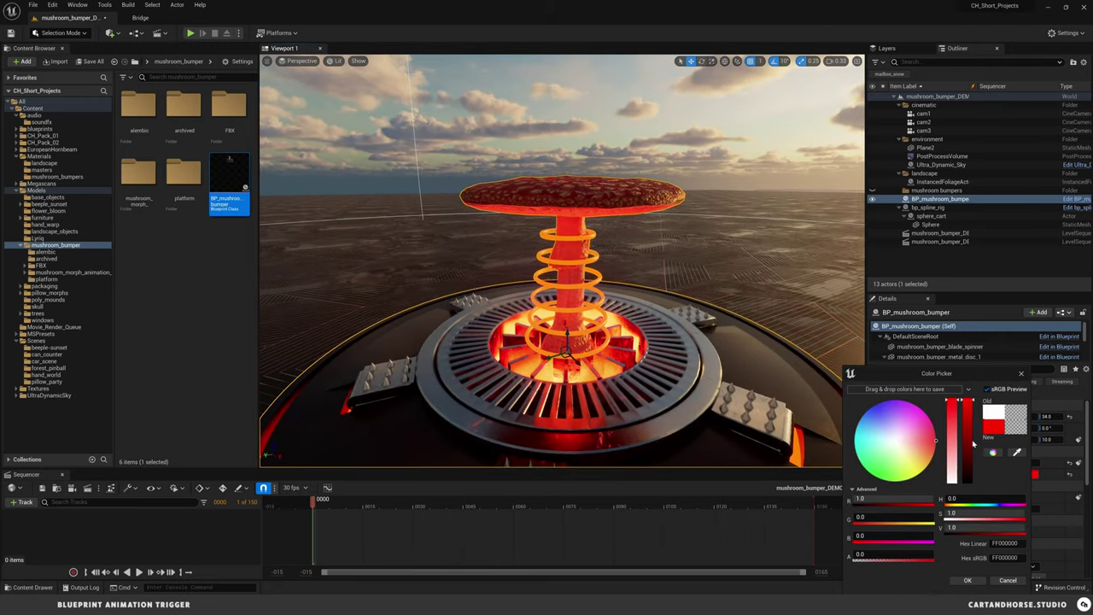
left_click(967, 580)
- Duplicate the bumper behind the original and give the copy a blue light color
left_click_drag(577, 361, 467, 245, "alt")
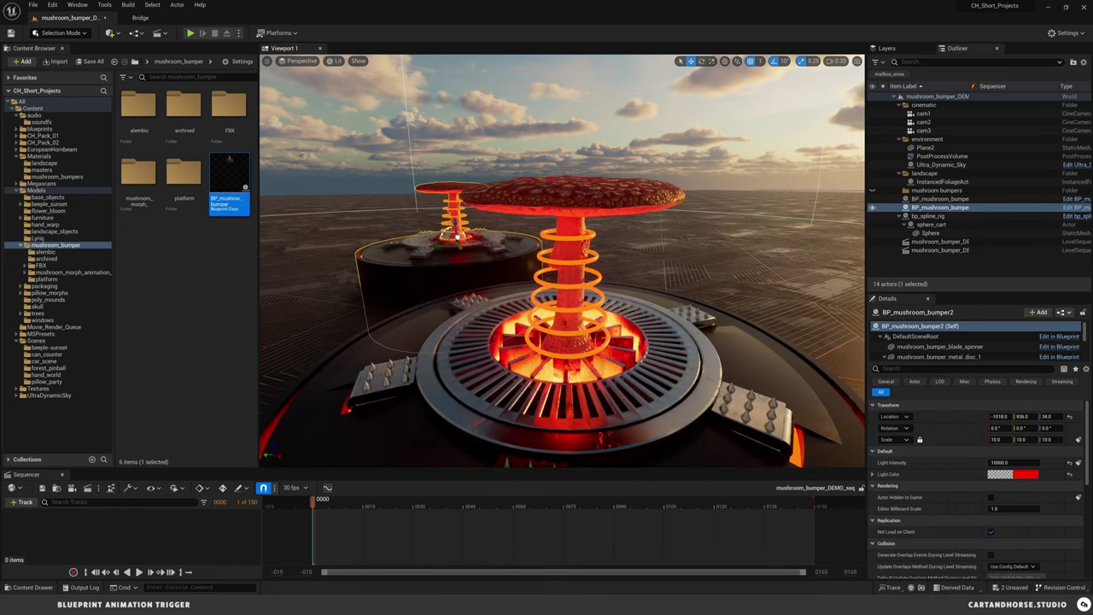
left_click(1012, 473)
left_click_drag(886, 429, 824, 377)
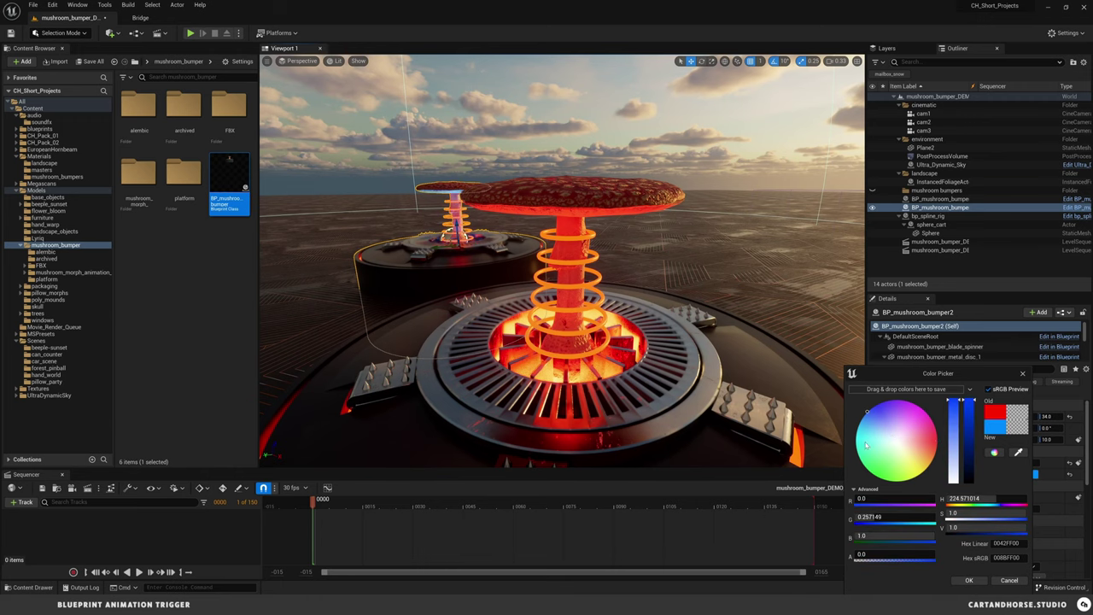
left_click(970, 581)
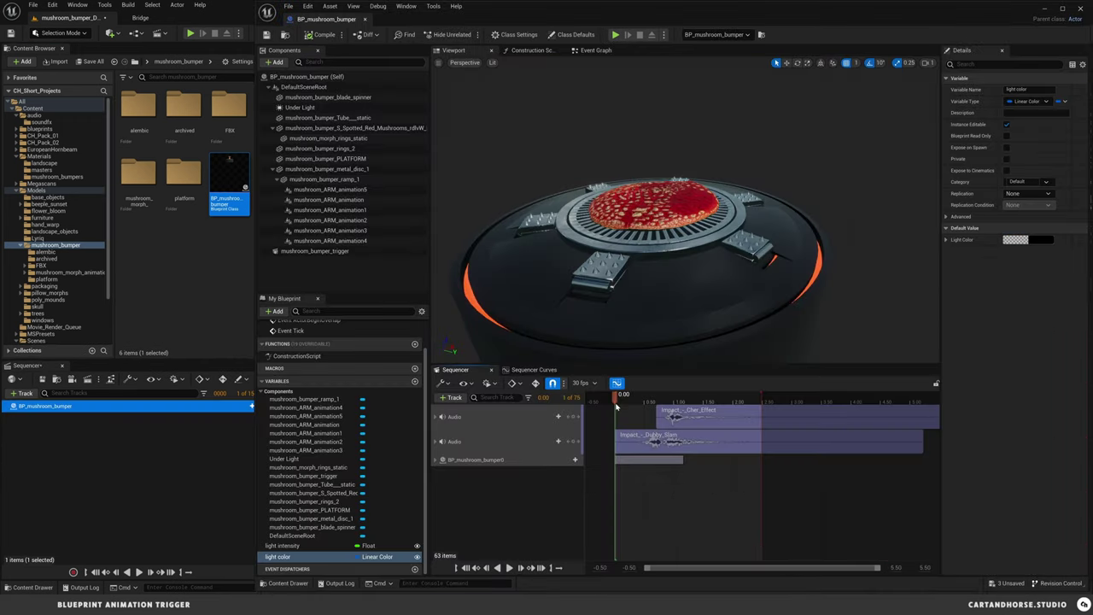
- Play and scrub the bumper animation between 0.00 and 1.40 in the blueprint's sequence, and open the Event Graph
key("space")
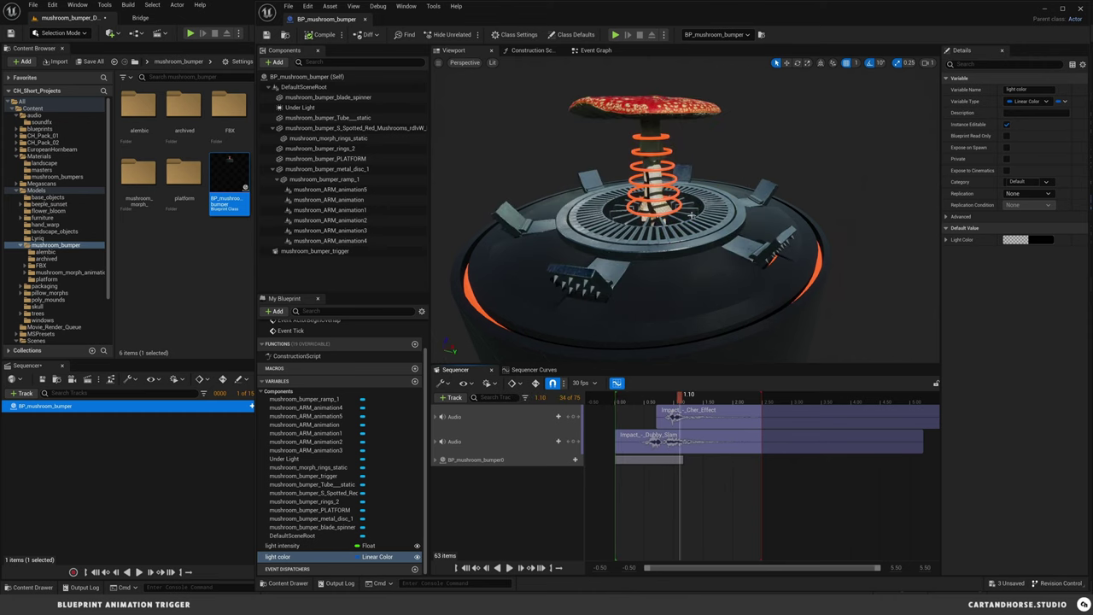
left_click(689, 215)
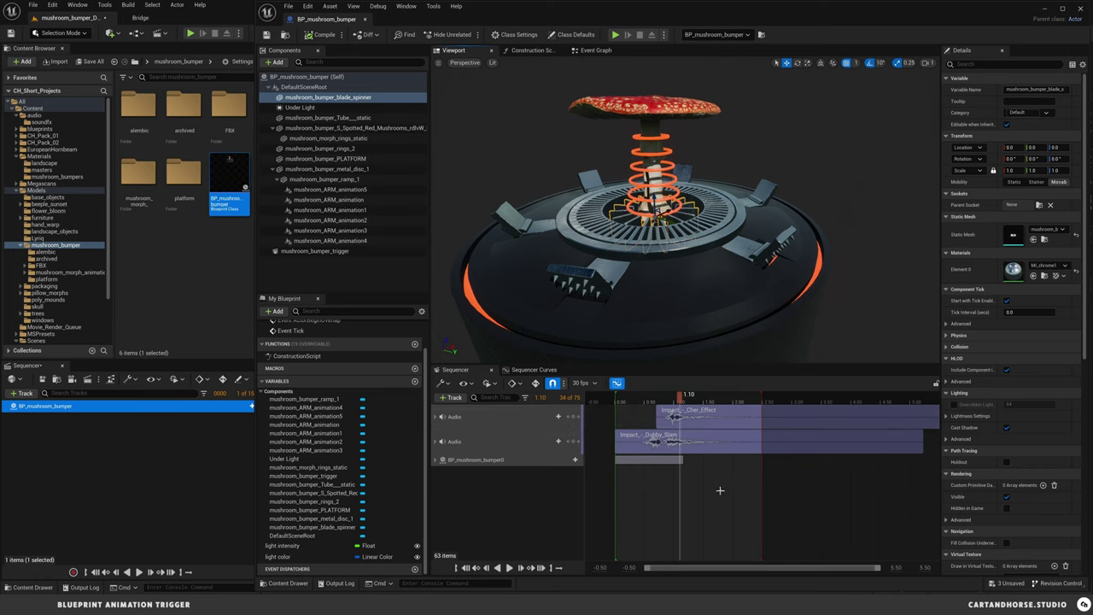
left_click_drag(680, 401, 617, 406)
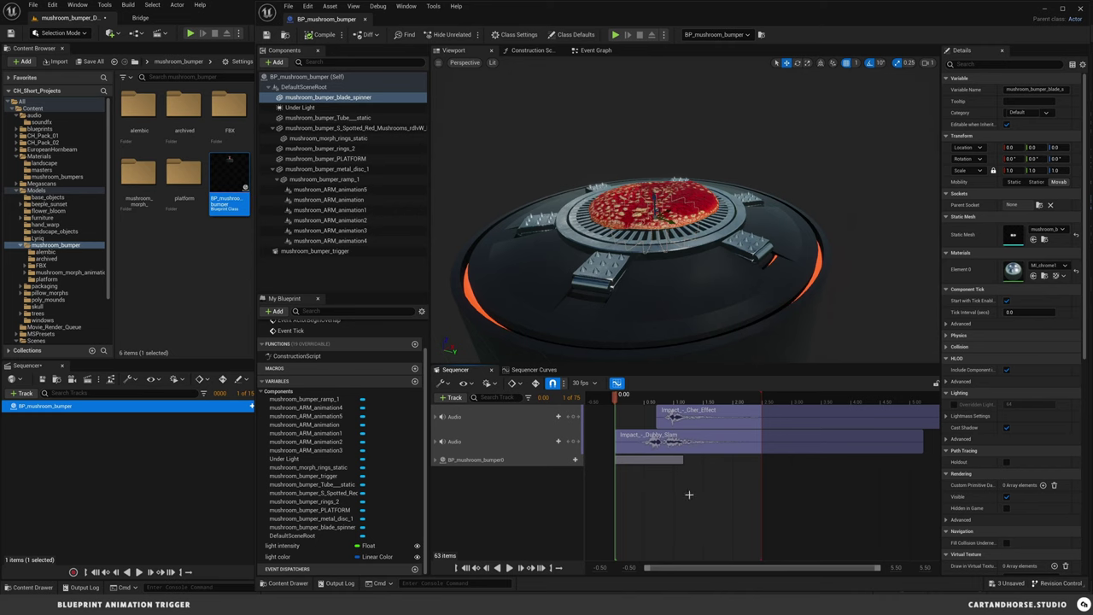
left_click_drag(616, 398, 698, 408)
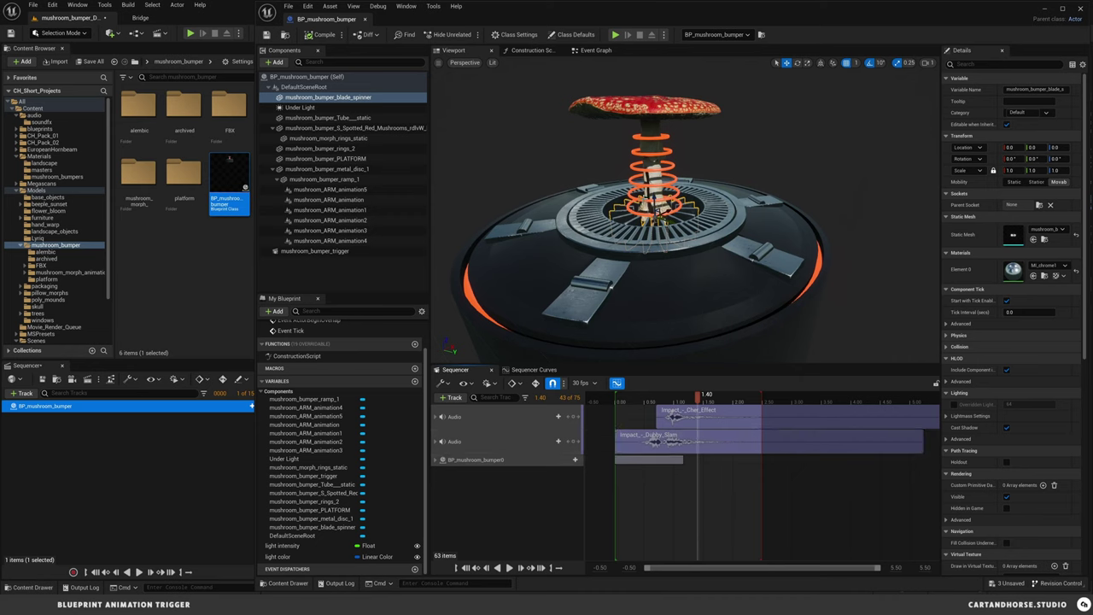
left_click(595, 50)
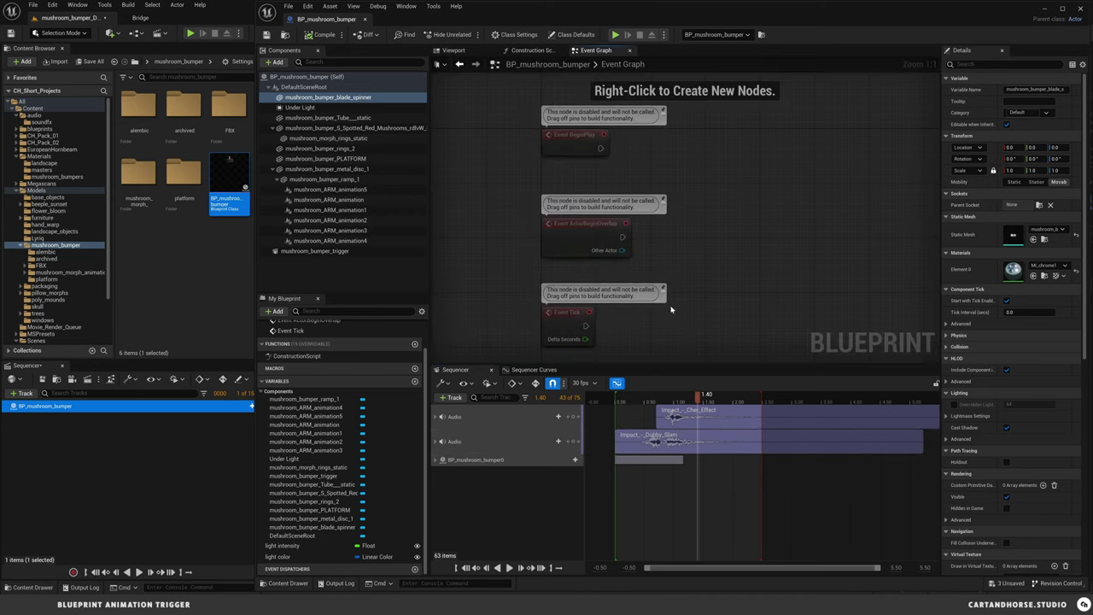
- Delete the Event BeginPlay and Event ActorBeginOverlap nodes and add a mushroom_bumper_blade_spinner reference to the Event Graph
left_click_drag(676, 261, 546, 128)
key("Delete")
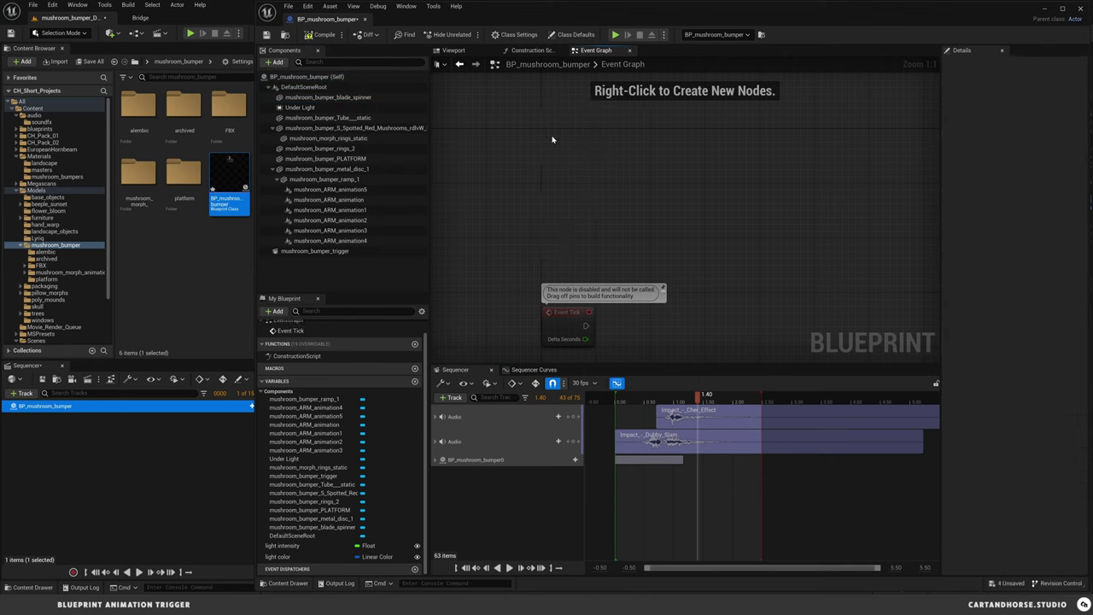
left_click(453, 50)
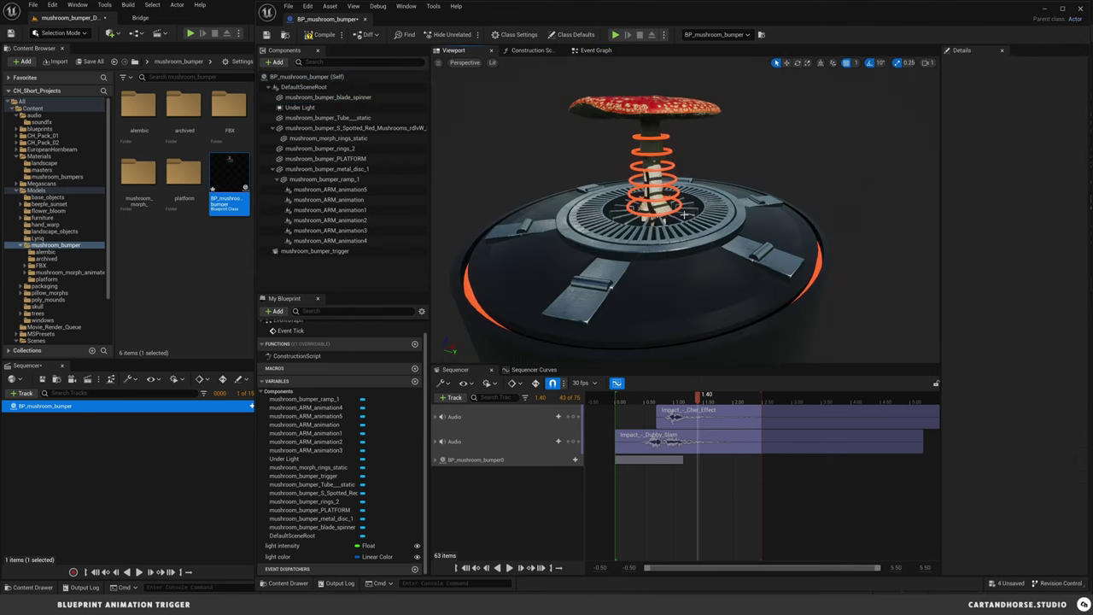
left_click(327, 97)
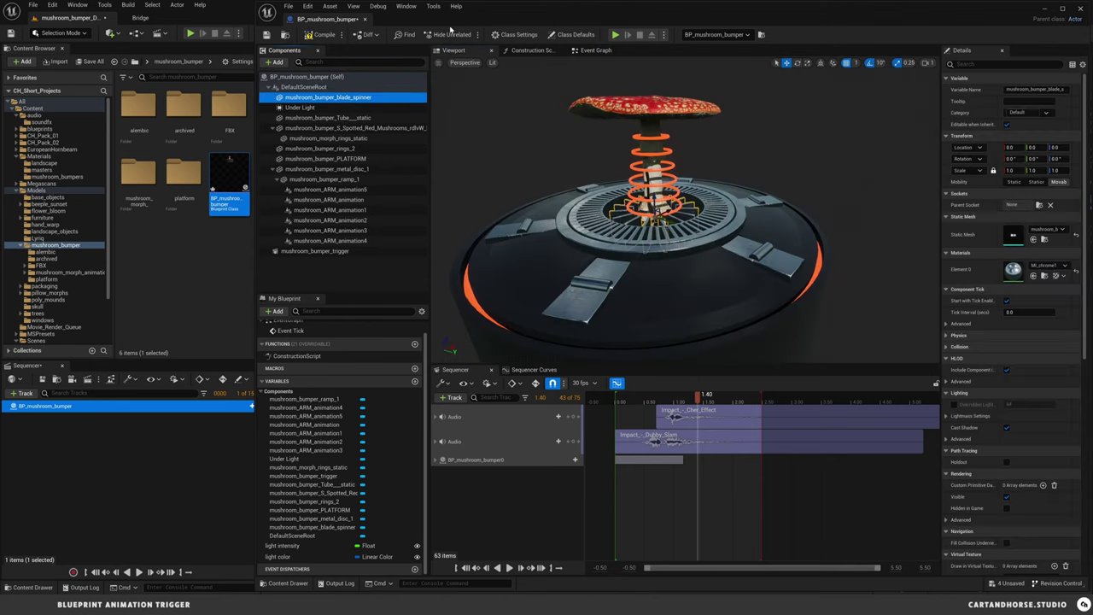
left_click(595, 50)
left_click_drag(328, 97, 550, 240)
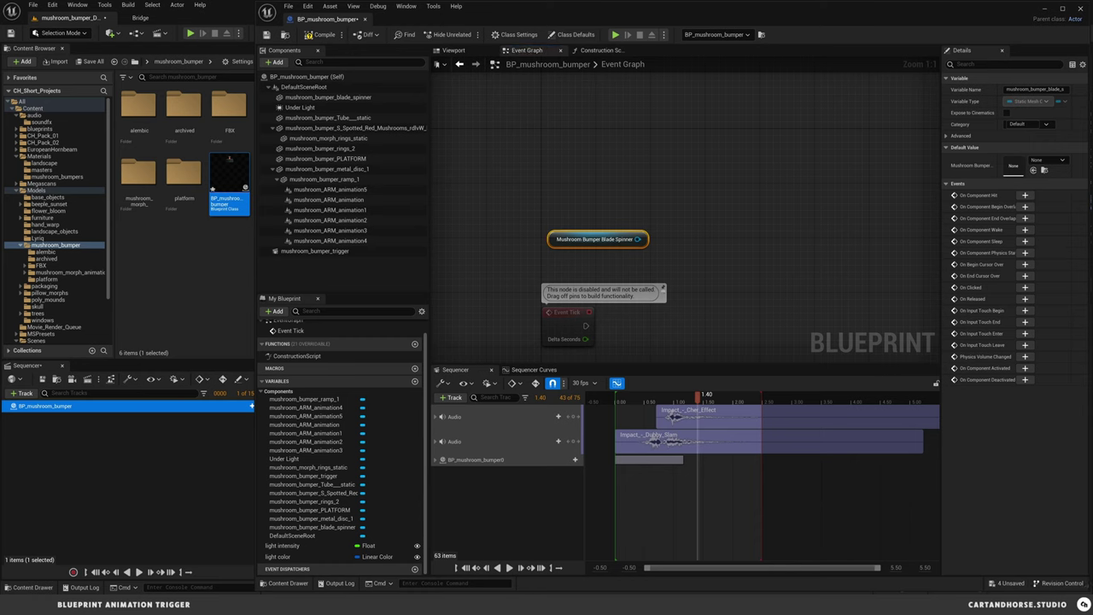
- Add an Add Local Rotation node targeting the blade spinner reference and execute it from Event Tick
right_click_drag(631, 241, 571, 221)
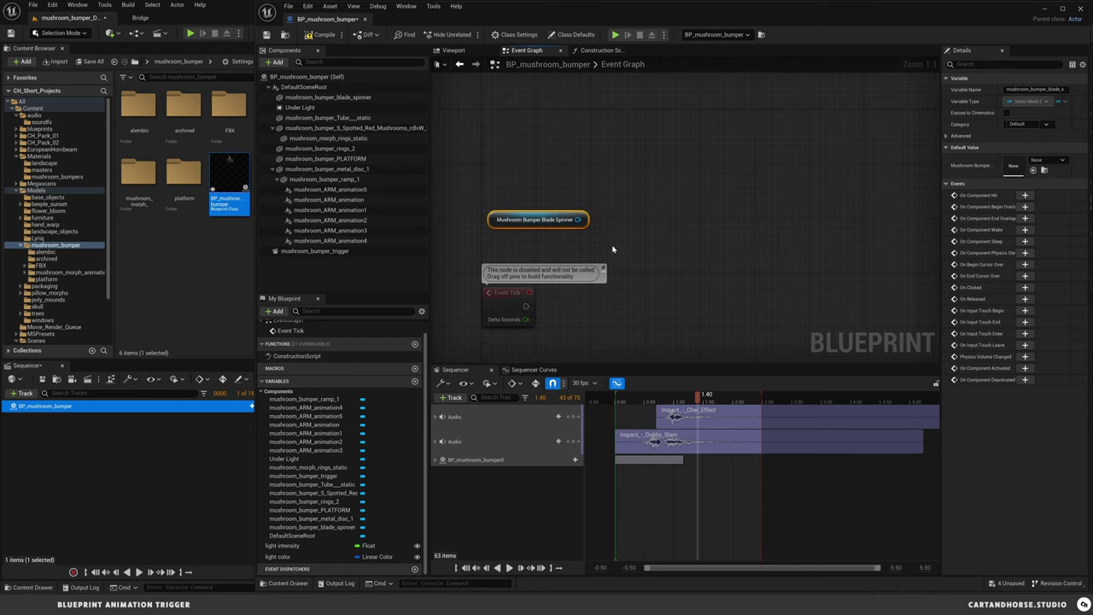
left_click_drag(572, 219, 810, 250)
type("add loc")
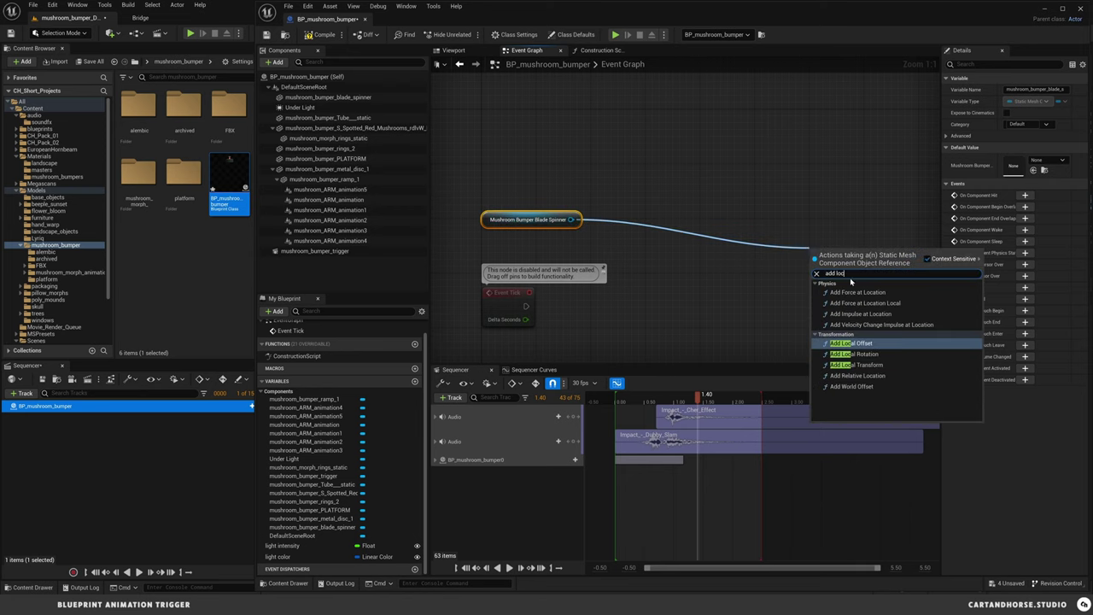
key("Down")
key("Return")
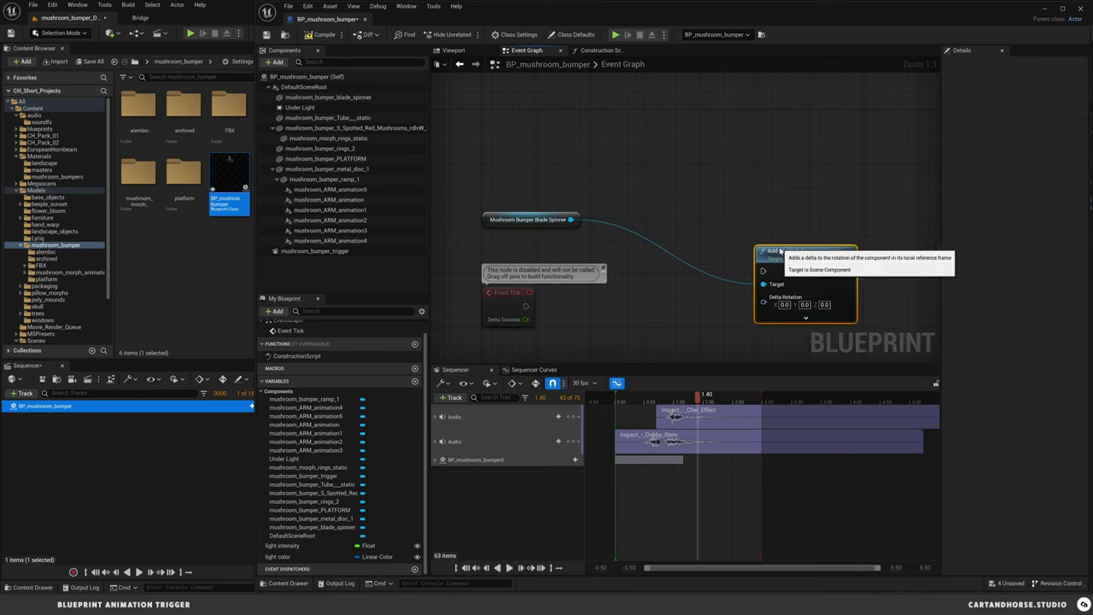
left_click_drag(785, 250, 758, 250)
left_click_drag(526, 305, 735, 271)
right_click_drag(679, 301, 681, 239)
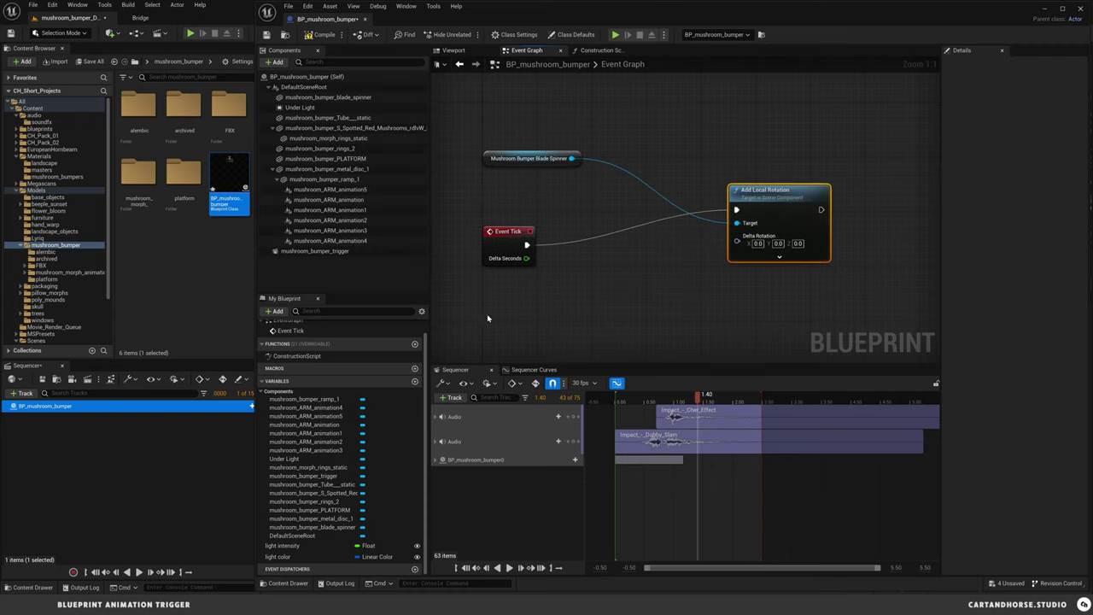
- Split the Delta Rotation pin and promote its Z (Yaw) value to a variable named "gear rotation"
right_click(749, 239)
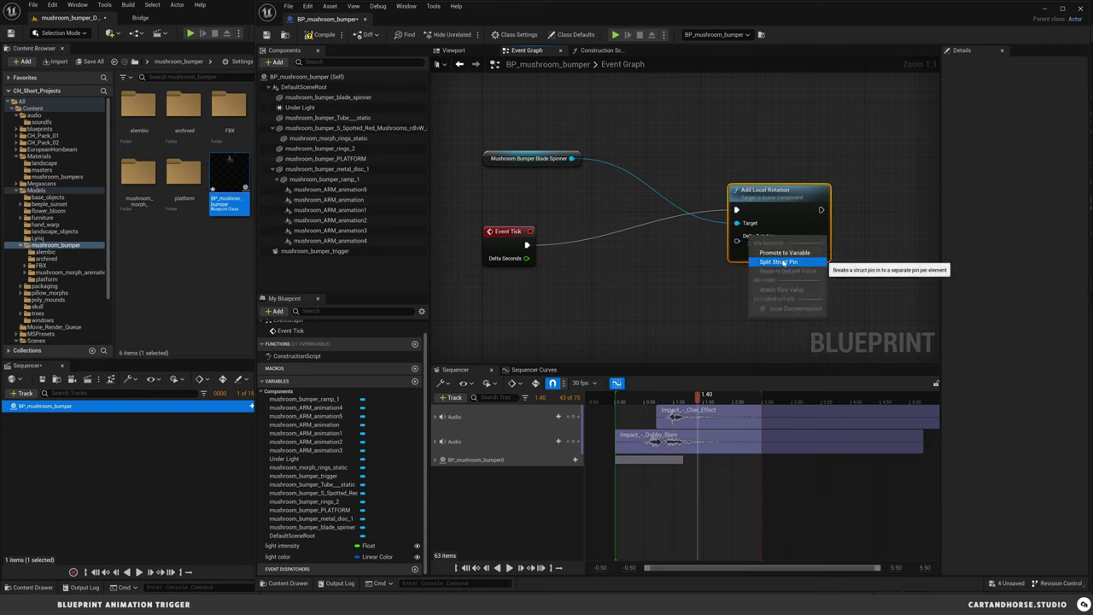
left_click(778, 261)
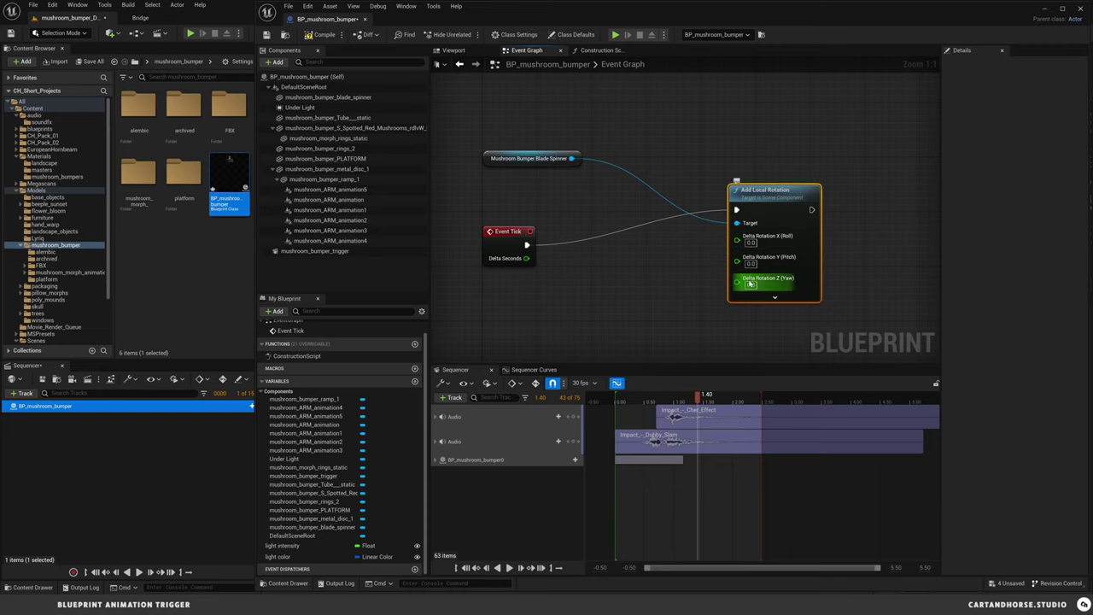
left_click_drag(736, 281, 593, 328)
left_click(621, 379)
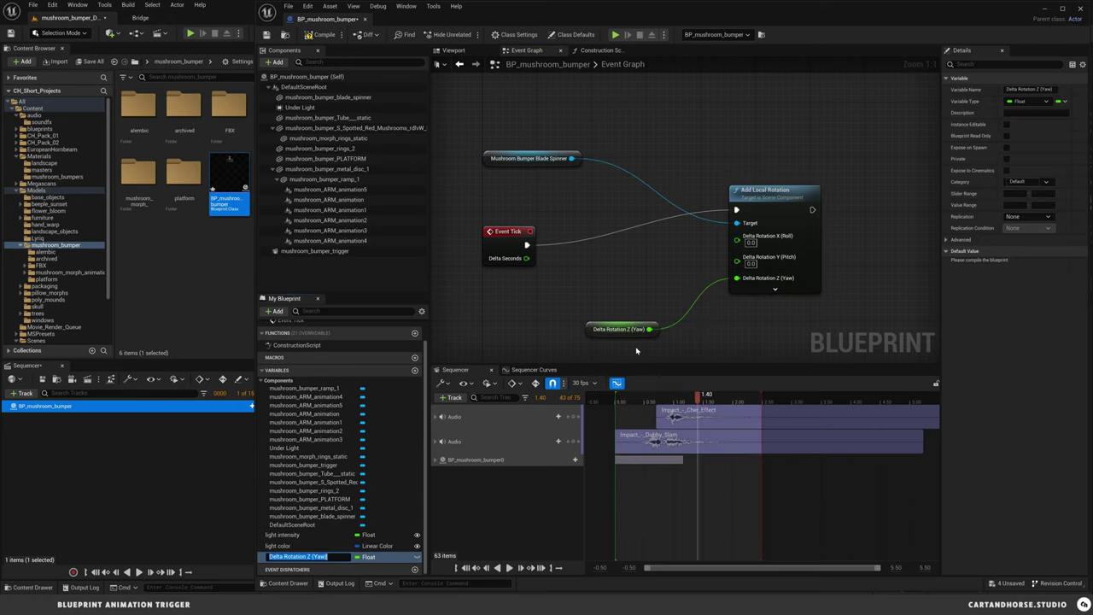
type("gear rotation")
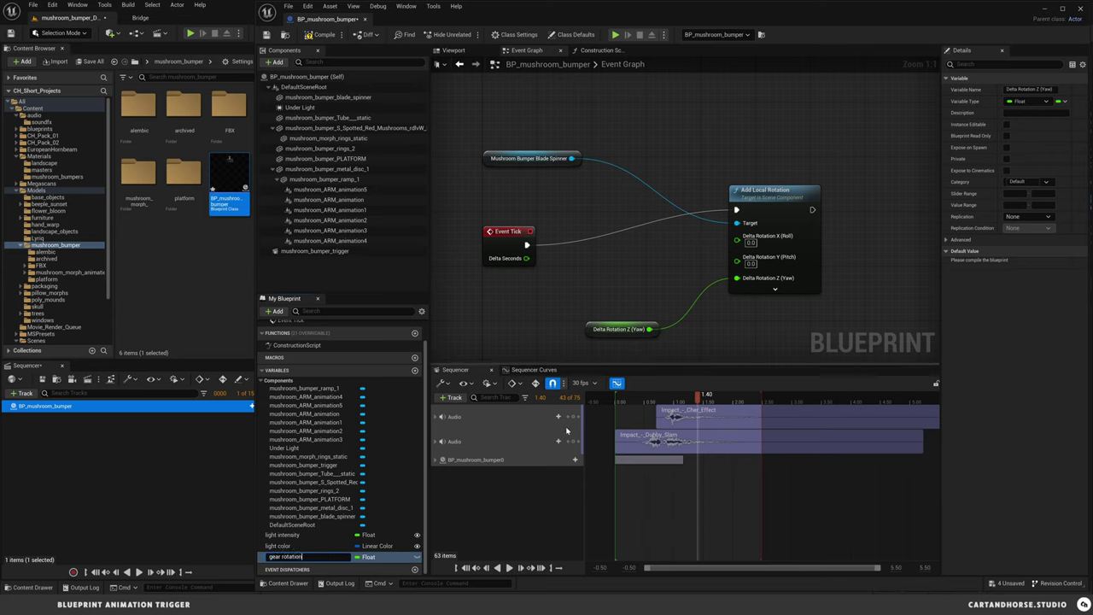
key("Return")
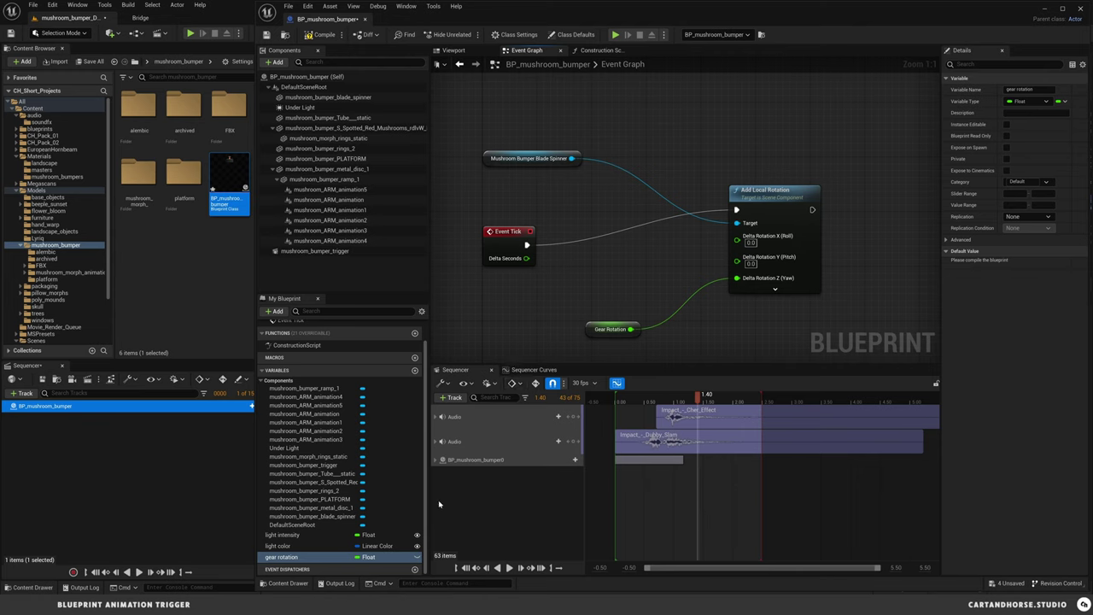
- Move the Gear Rotation node below Event Tick and make its variable instance editable and exposed to cinematics
left_click_drag(608, 329, 555, 336)
right_click_drag(591, 346, 573, 314)
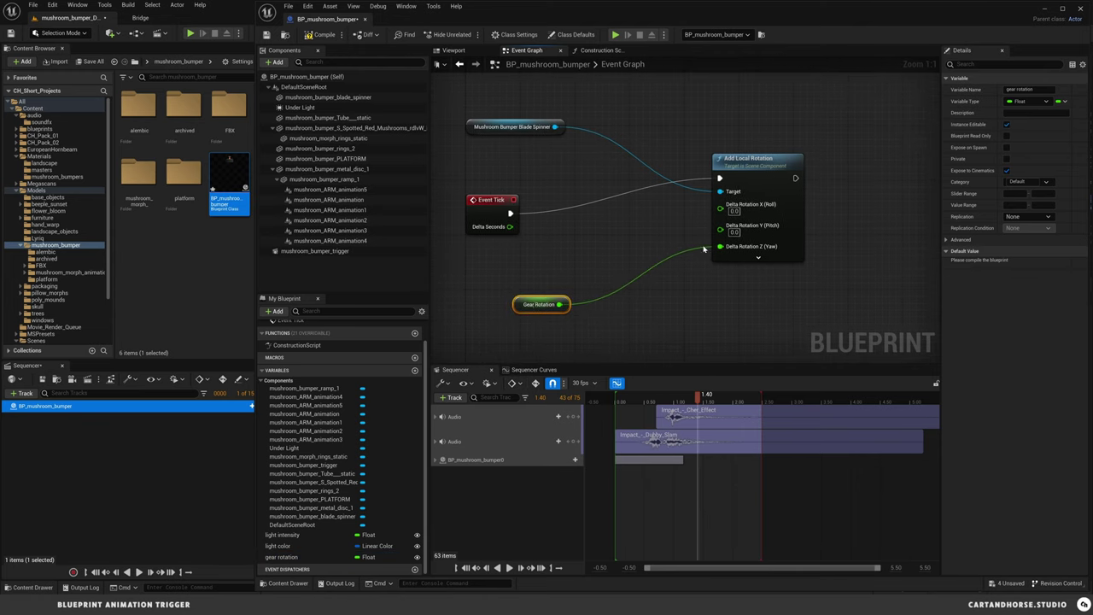
left_click_drag(704, 248, 715, 247)
- Compile the blueprint, set gear rotation's default value to 0.25, and recompile and save
left_click(317, 34)
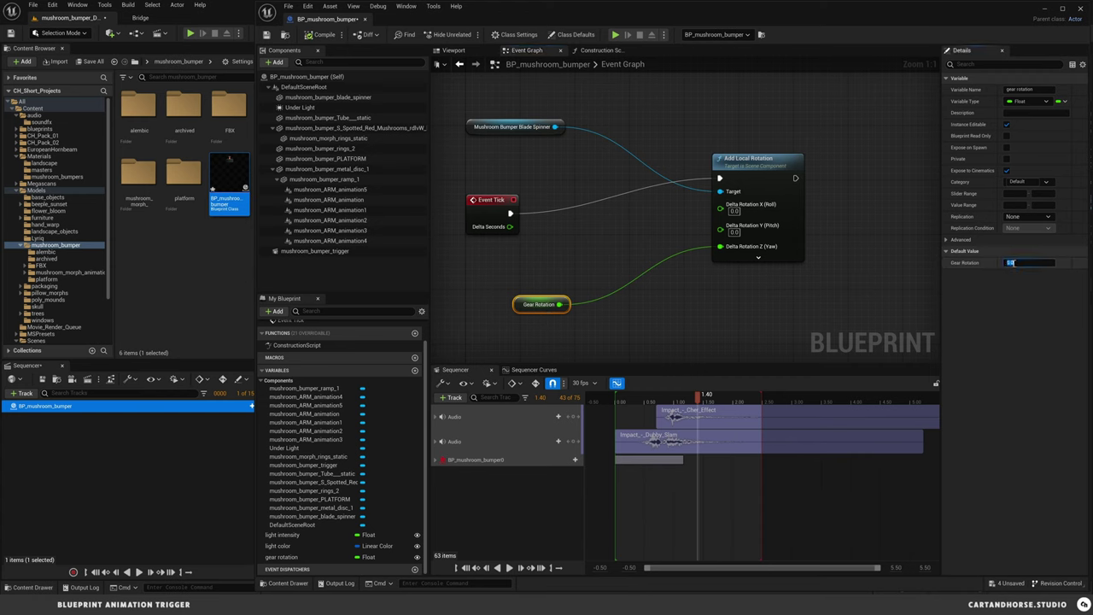
left_click(1025, 262)
type(".25")
key("Return")
left_click(318, 37)
left_click(266, 36)
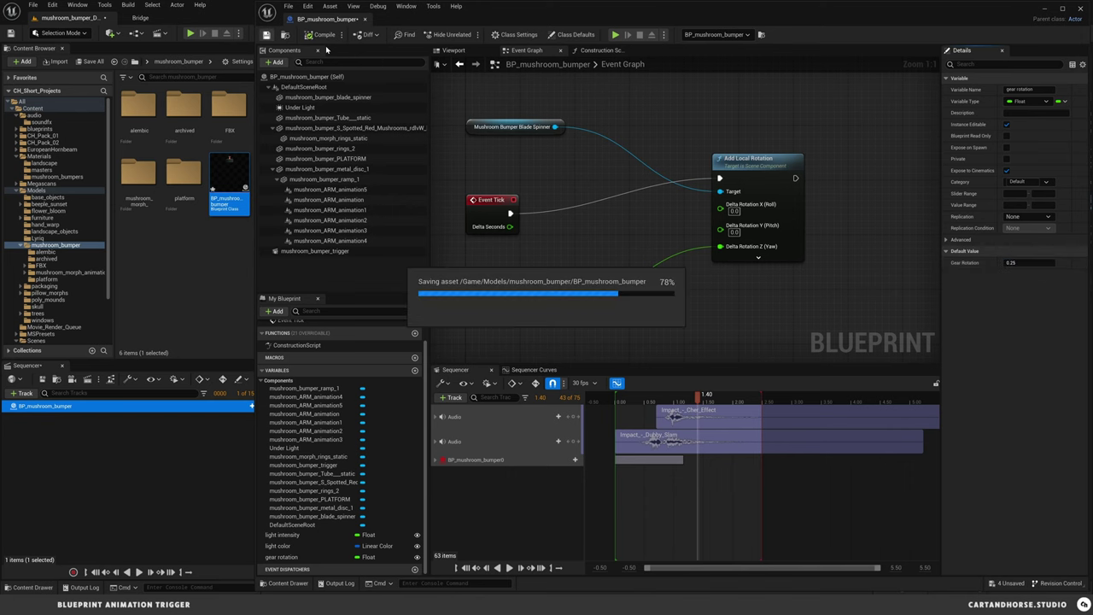
- Play the bumper sequence from 0.00 in the blueprint viewport to check the animation
left_click(453, 50)
left_click(617, 398)
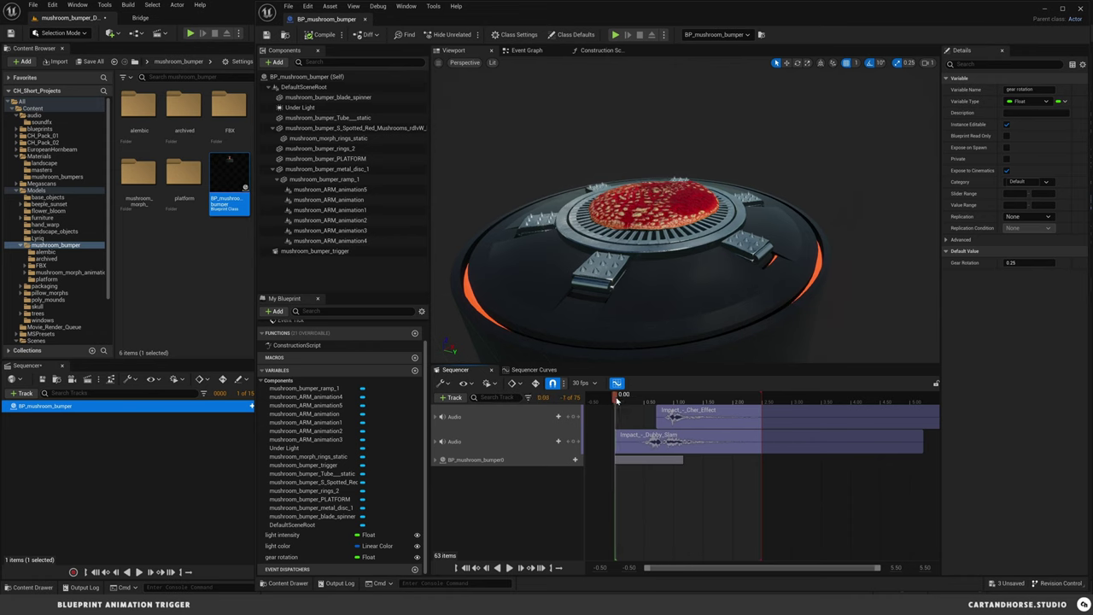
key("space")
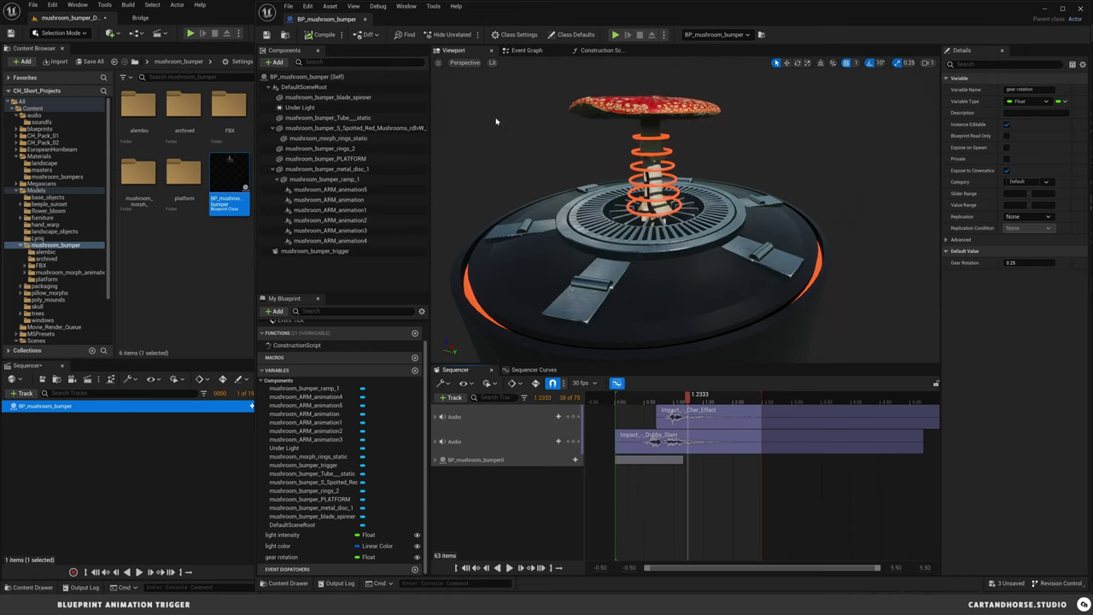
- Rewind the sequence to about 0.07 and add a custom event above the blade spinner nodes in the Event Graph
left_click(545, 53)
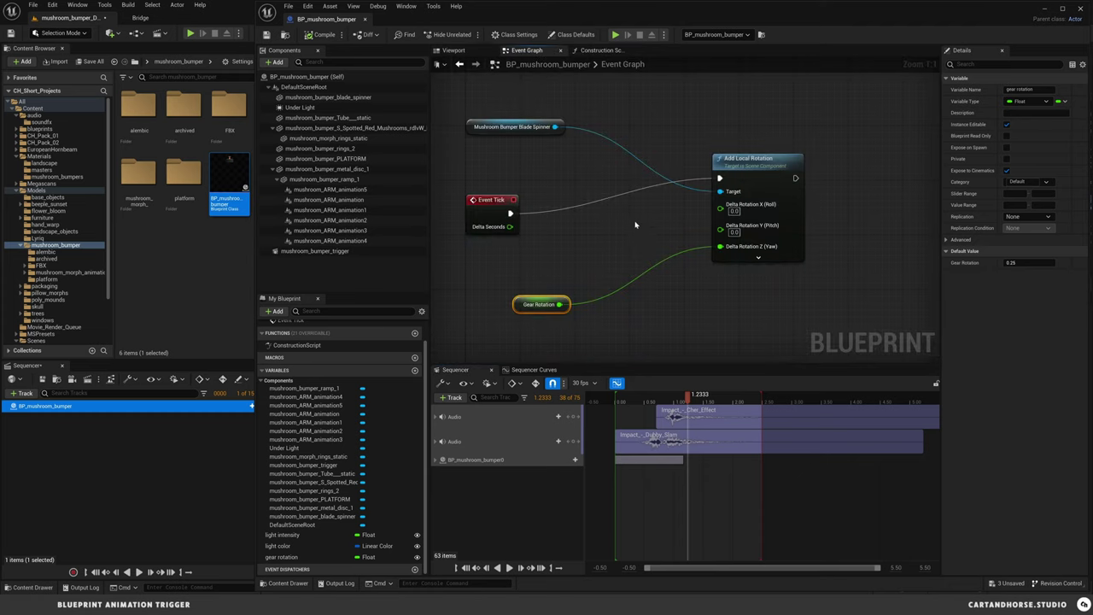
left_click(584, 132)
right_click_drag(583, 132, 611, 275)
right_click_drag(609, 221, 604, 292)
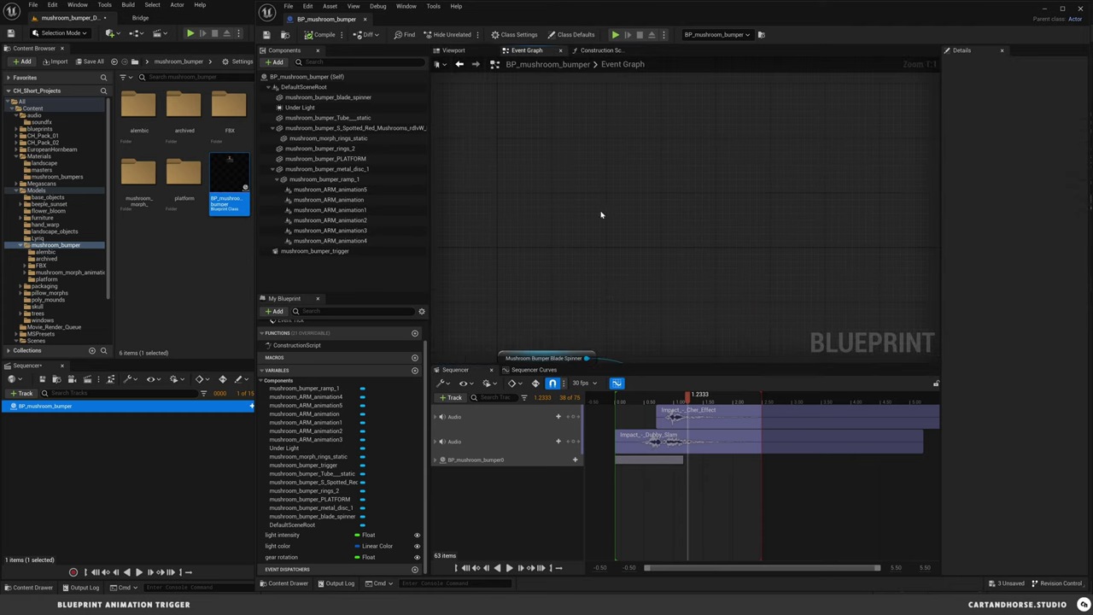
left_click_drag(692, 395, 617, 401)
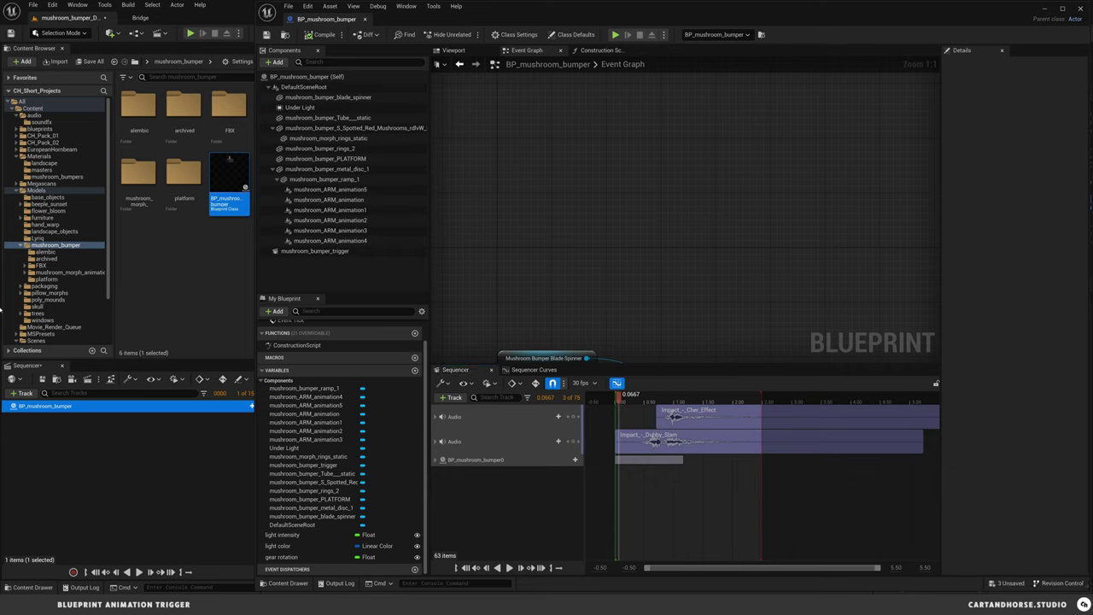
right_click(514, 187)
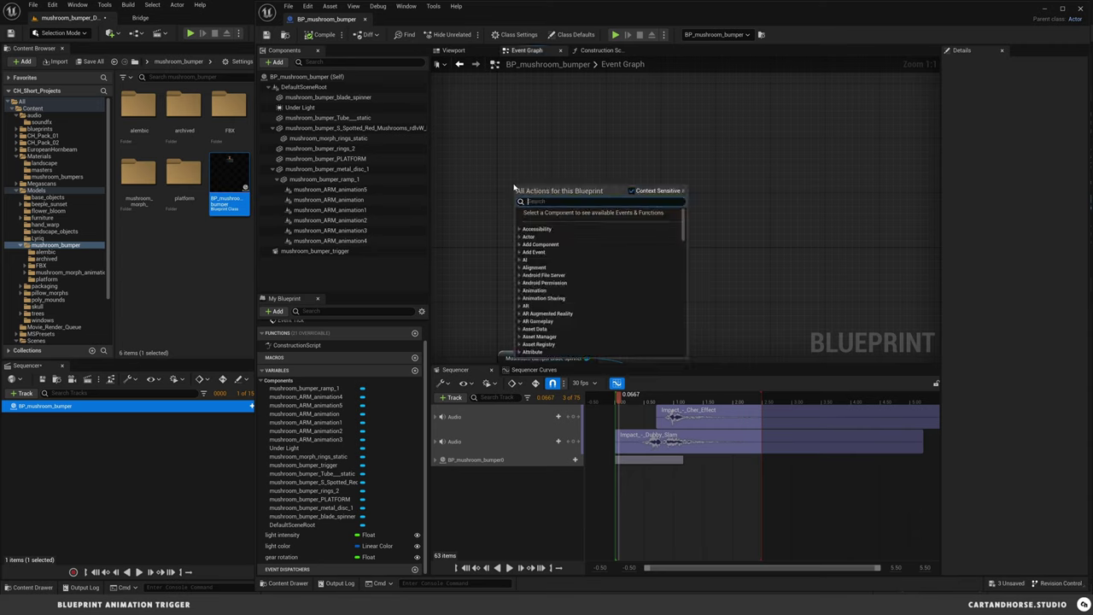
type("custom event")
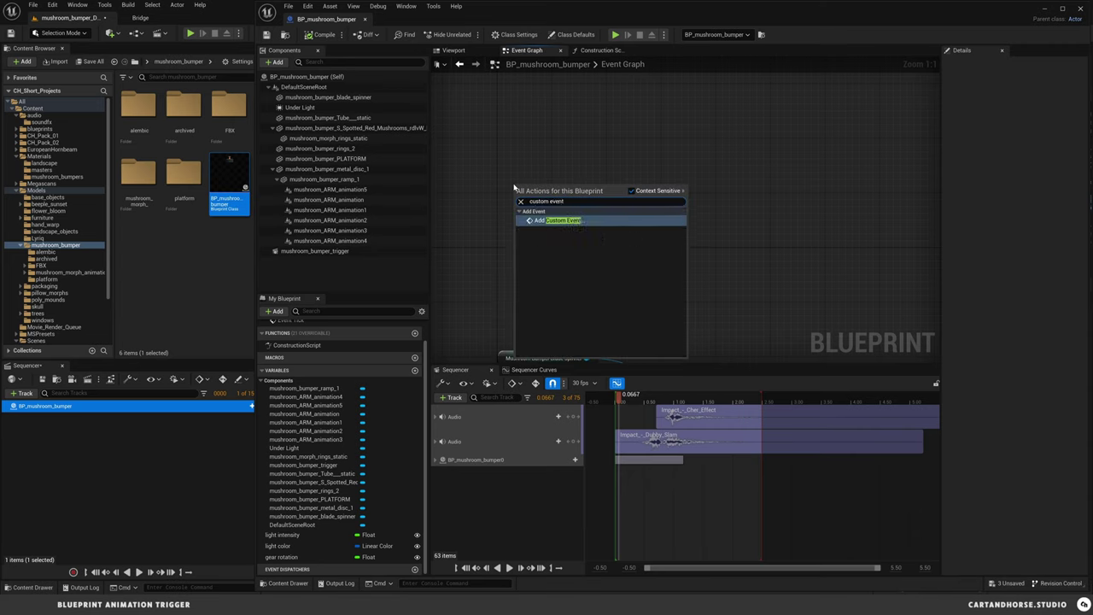
left_click(564, 220)
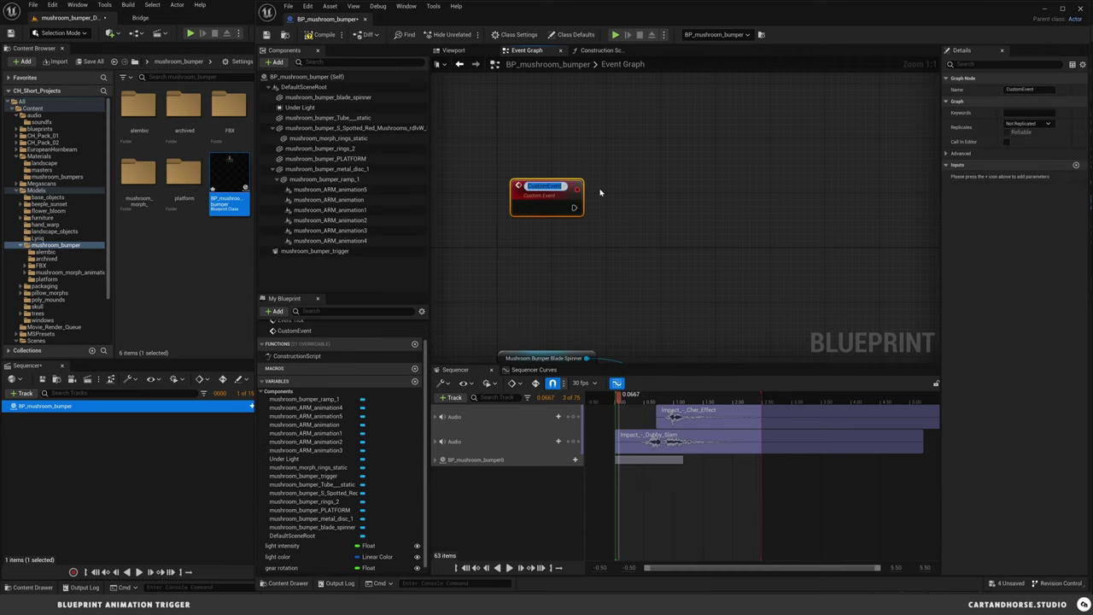
- Name the custom event mushroom_bumper_fire
type("m")
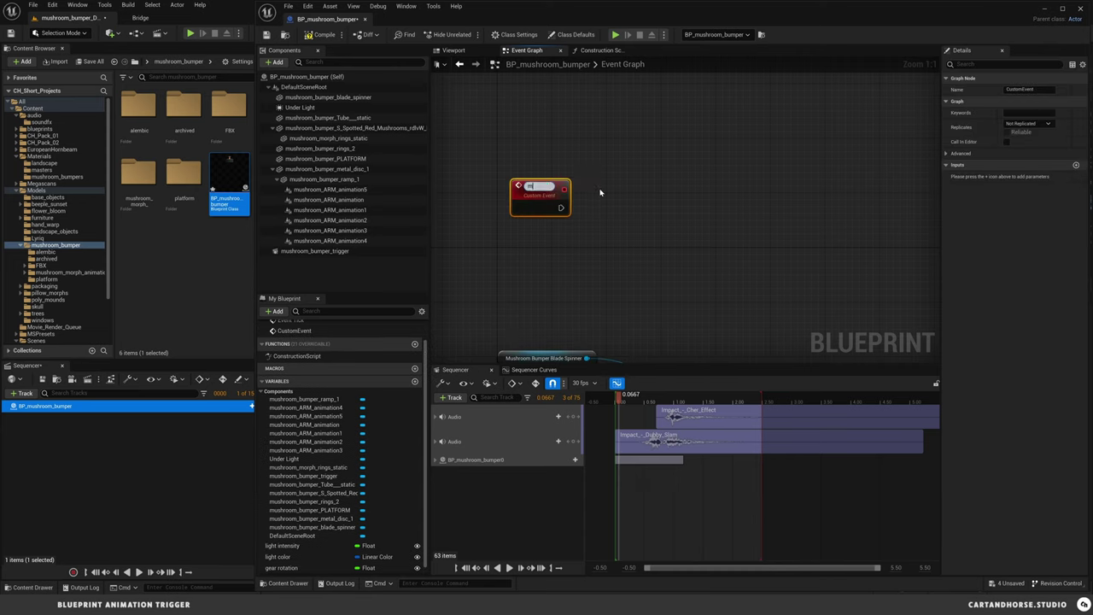
type("ushro")
key("BackSpace")
type("om_bumper_")
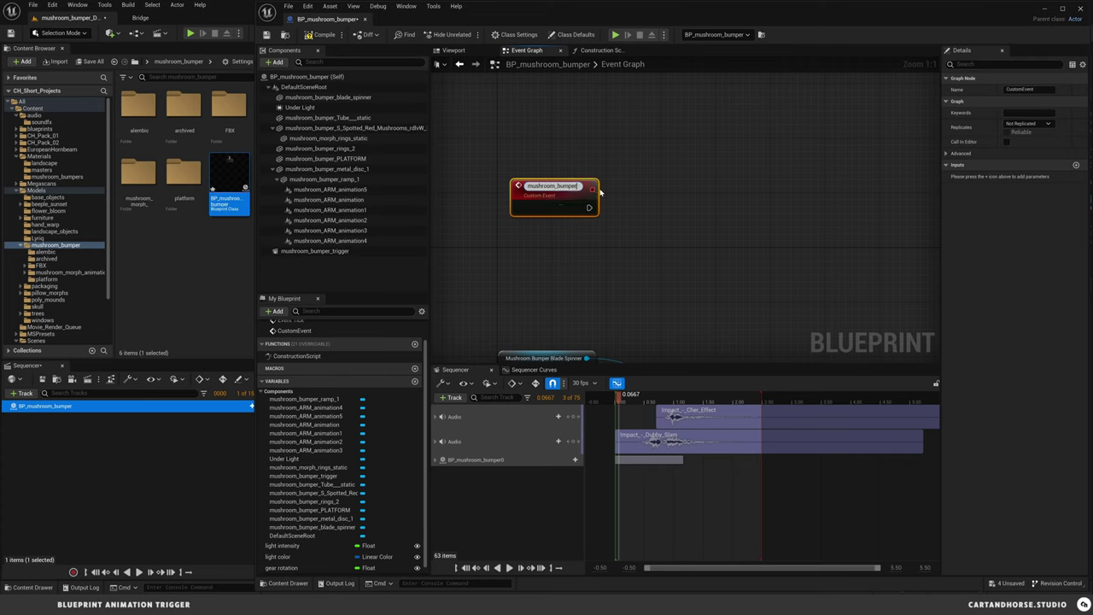
type("trigger")
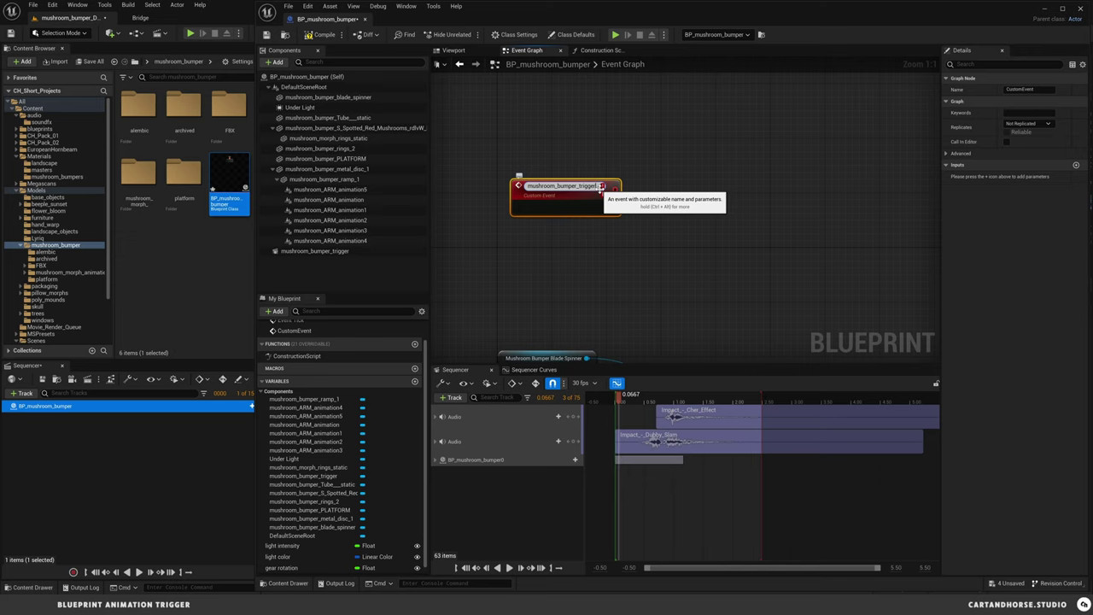
type("_")
key("BackSpace")
key("BackSpace")
key("BackSpace")
key("BackSpace")
key("BackSpace")
key("BackSpace")
key("BackSpace")
key("BackSpace")
type("fire")
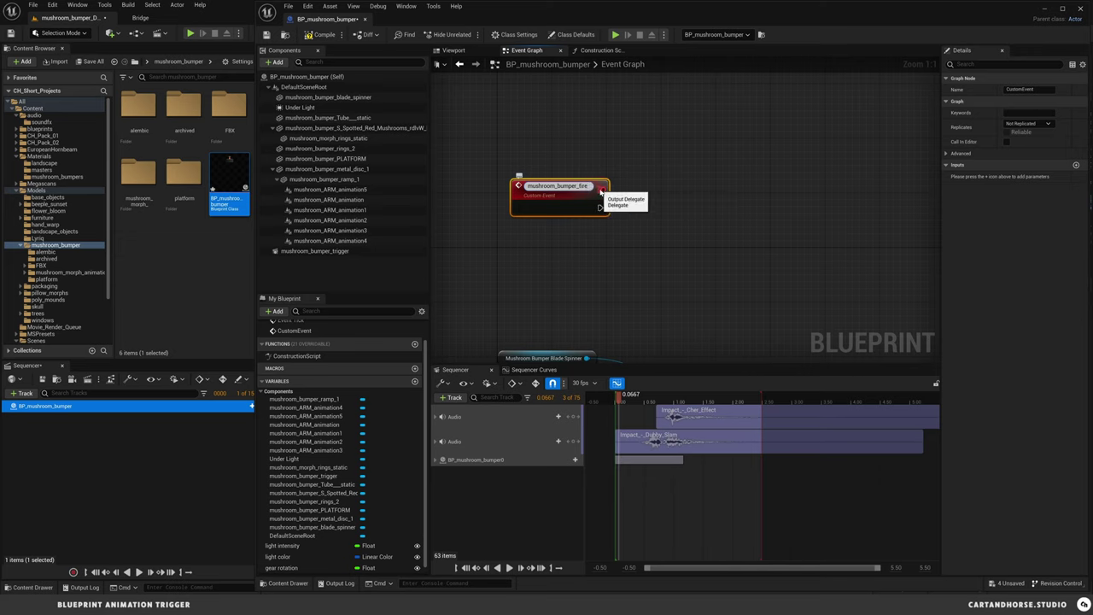
key("Return")
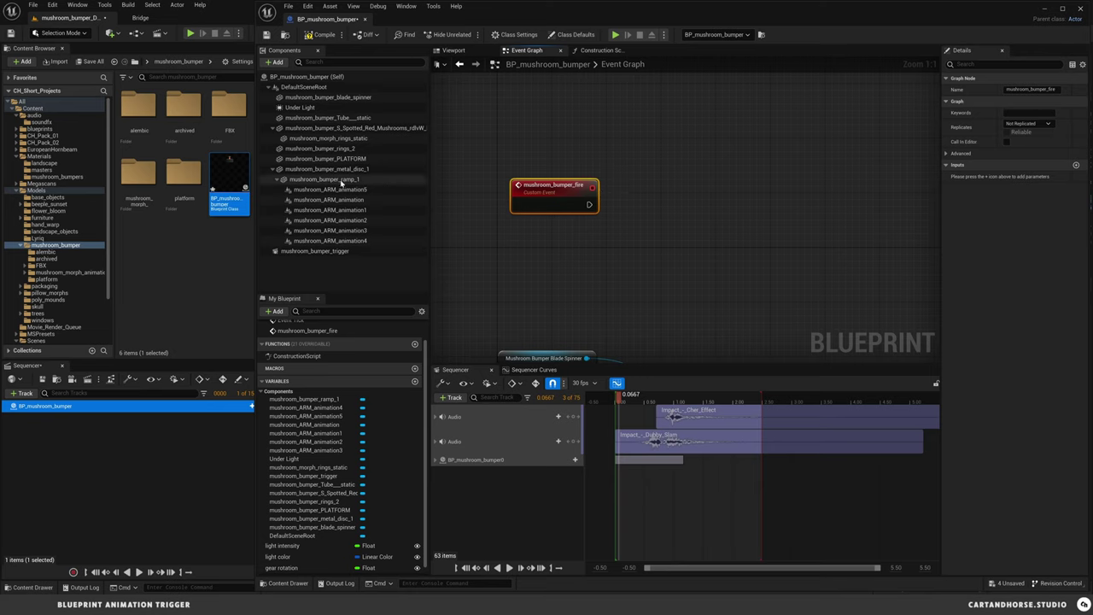
- Add a Play Sequence node targeting a mushroom_bumper_trigger reference and execute it from the mushroom_bumper_fire event
left_click_drag(314, 251, 524, 262)
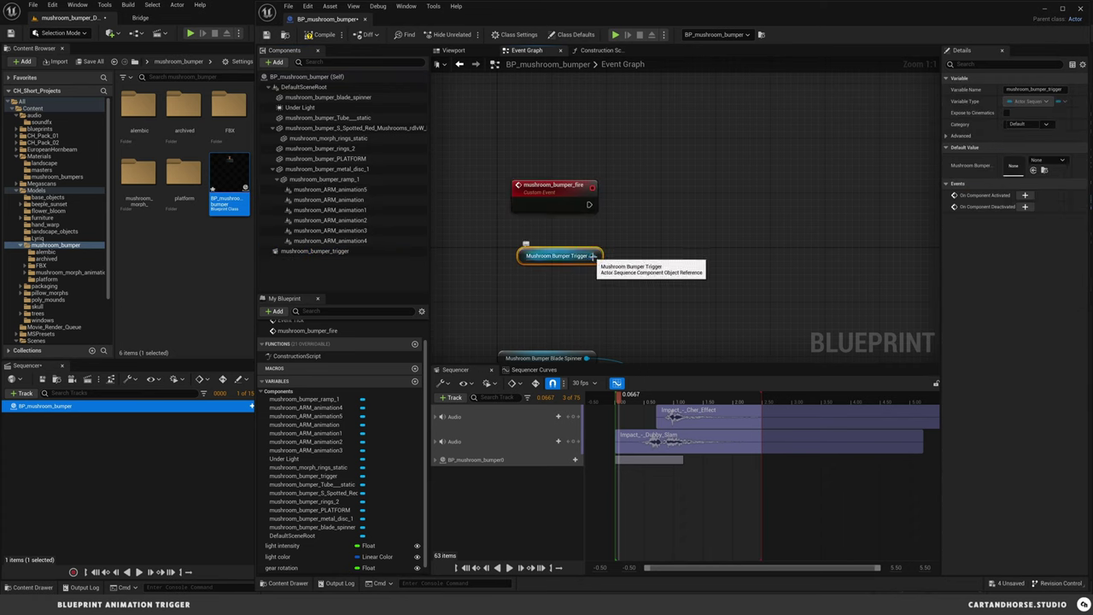
left_click_drag(591, 255, 690, 225)
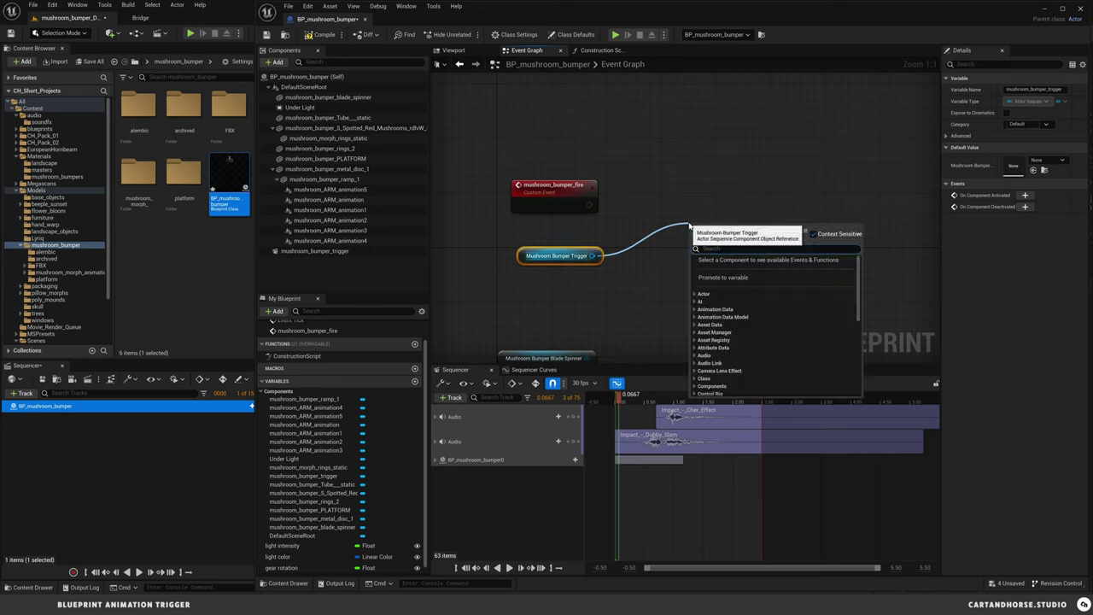
type("play")
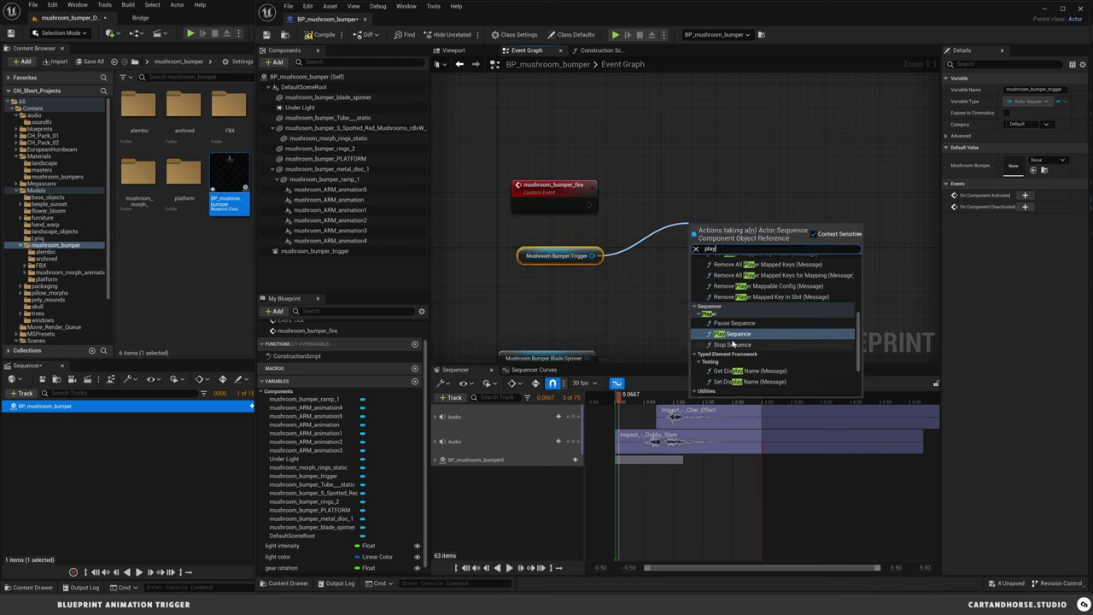
left_click(731, 333)
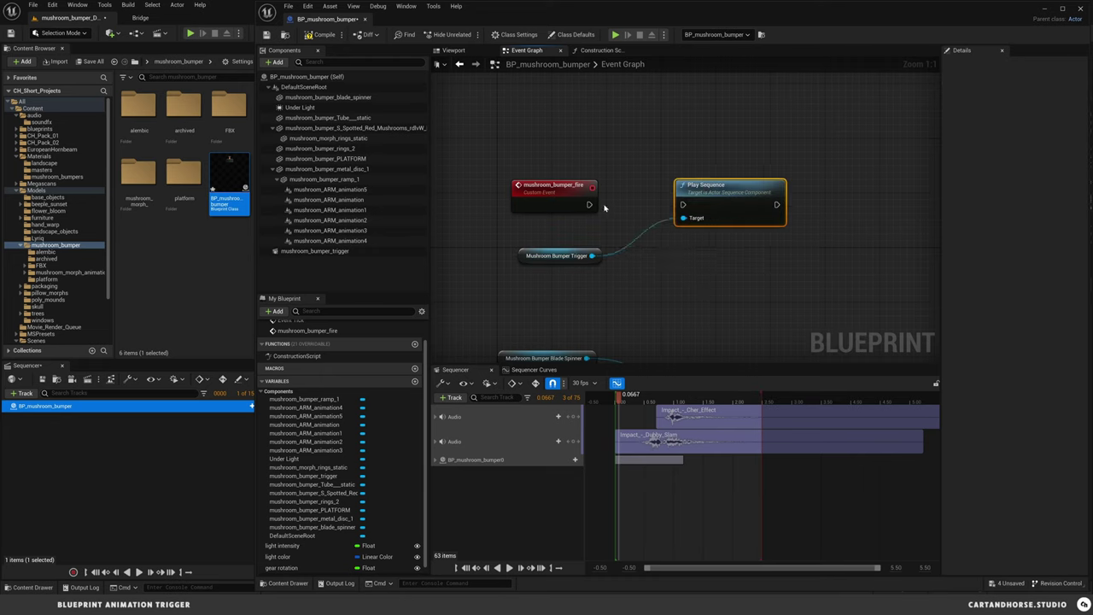
left_click_drag(589, 204, 683, 205)
- Save the bumper blueprint and return to the placed bumper in the level editor
left_click(266, 34)
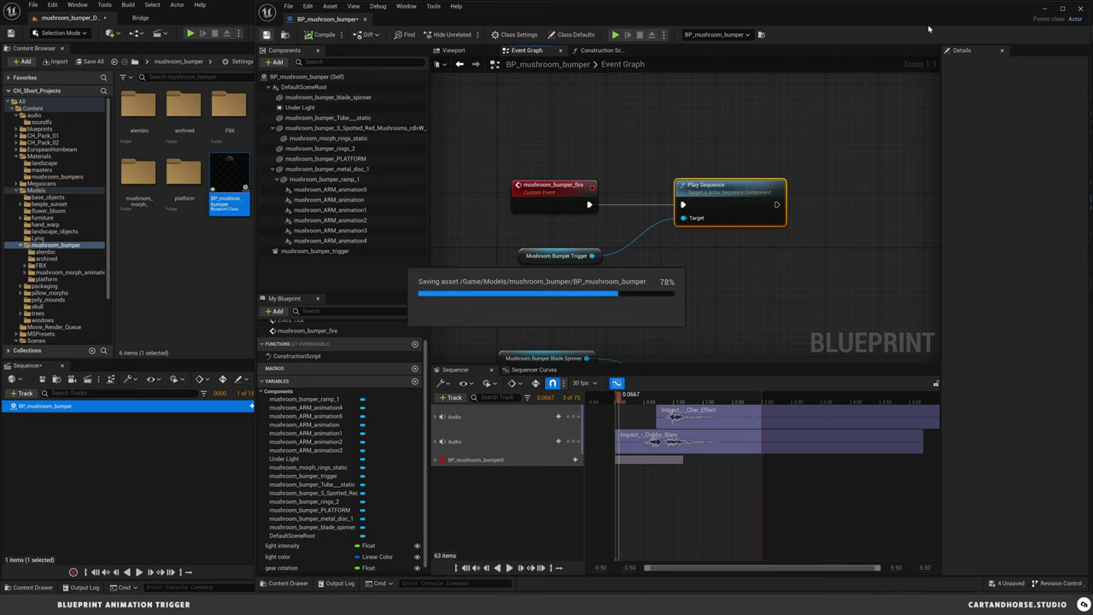
left_click(1041, 11)
right_click_drag(623, 269, 574, 256)
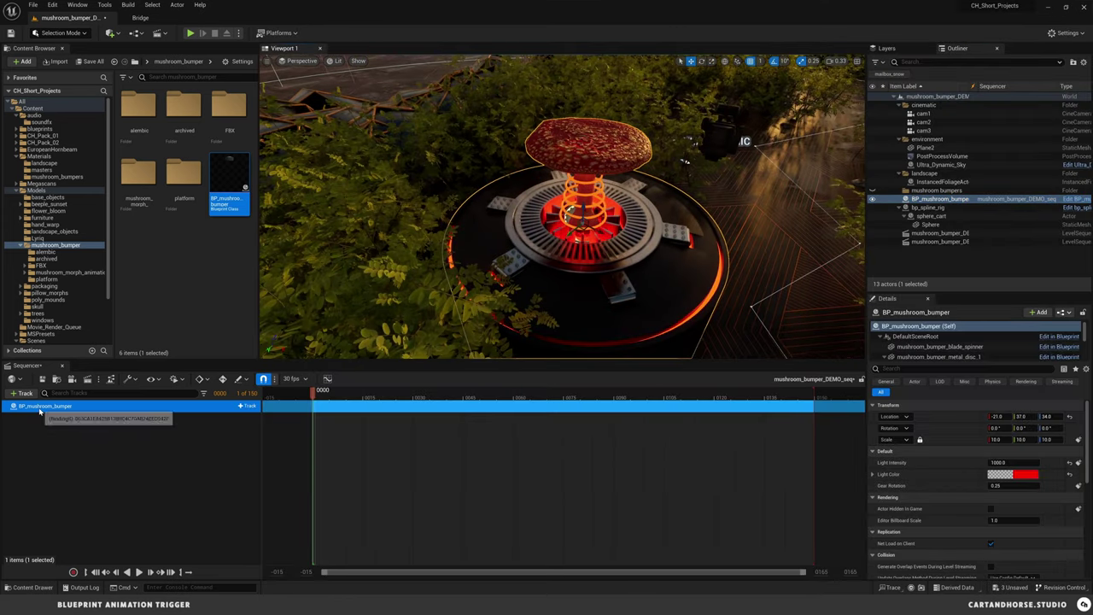
- Add a trigger event track to BP_mushroom_bumper in the demo level sequence and key it at frame 15
left_click(246, 406)
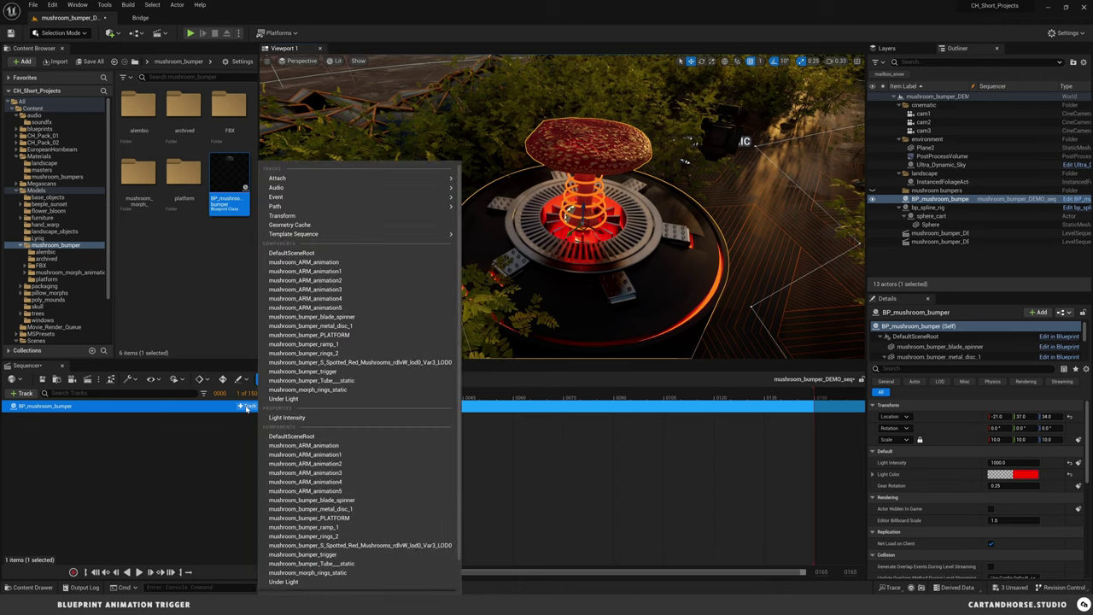
mouse_move(335, 197)
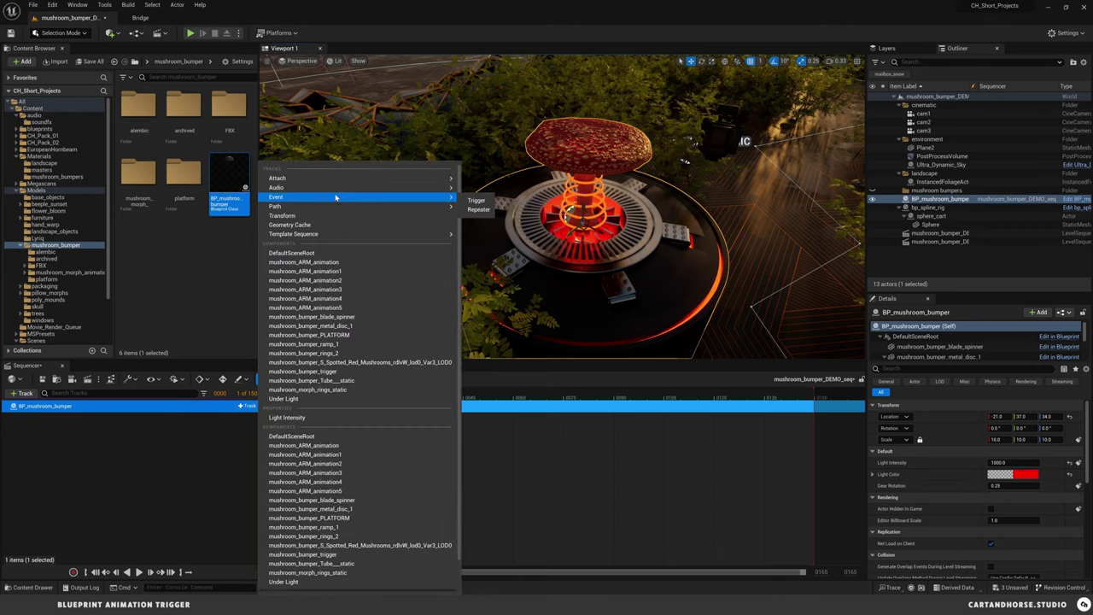
left_click(477, 201)
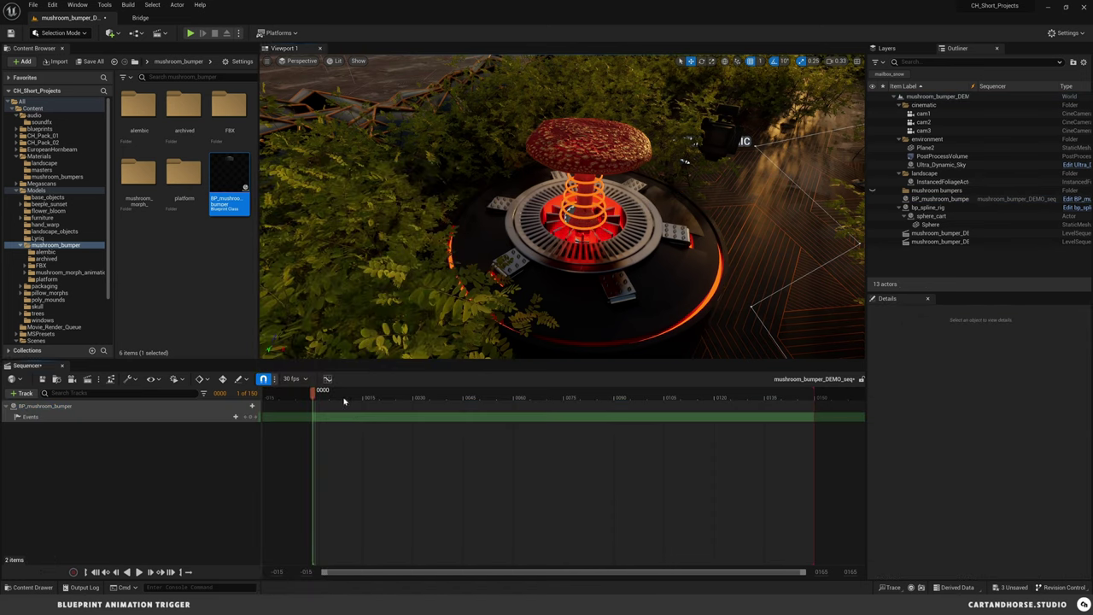
left_click_drag(344, 398, 363, 398)
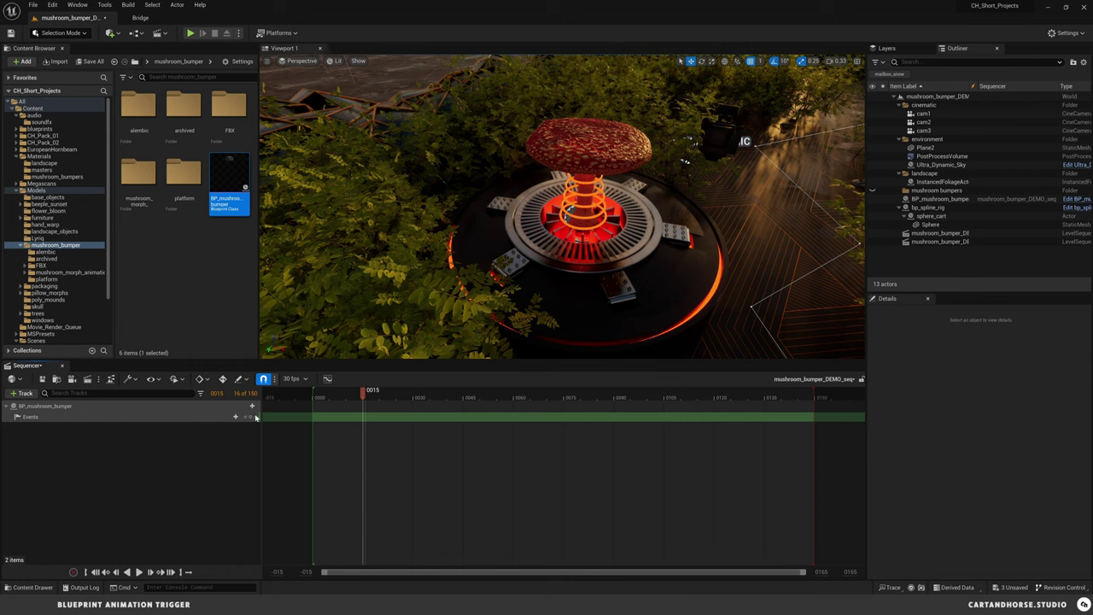
- Quick-bind the frame 15 event key to Mushroom Bumper Fire and view the resulting sequence director graph
right_click(365, 418)
mouse_move(408, 425)
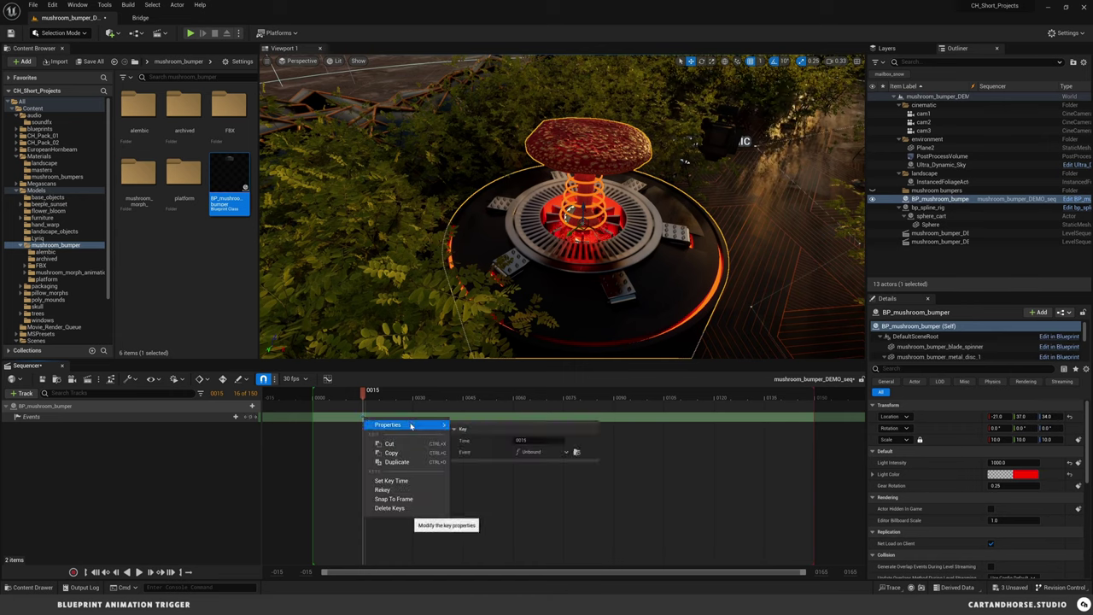
left_click(564, 454)
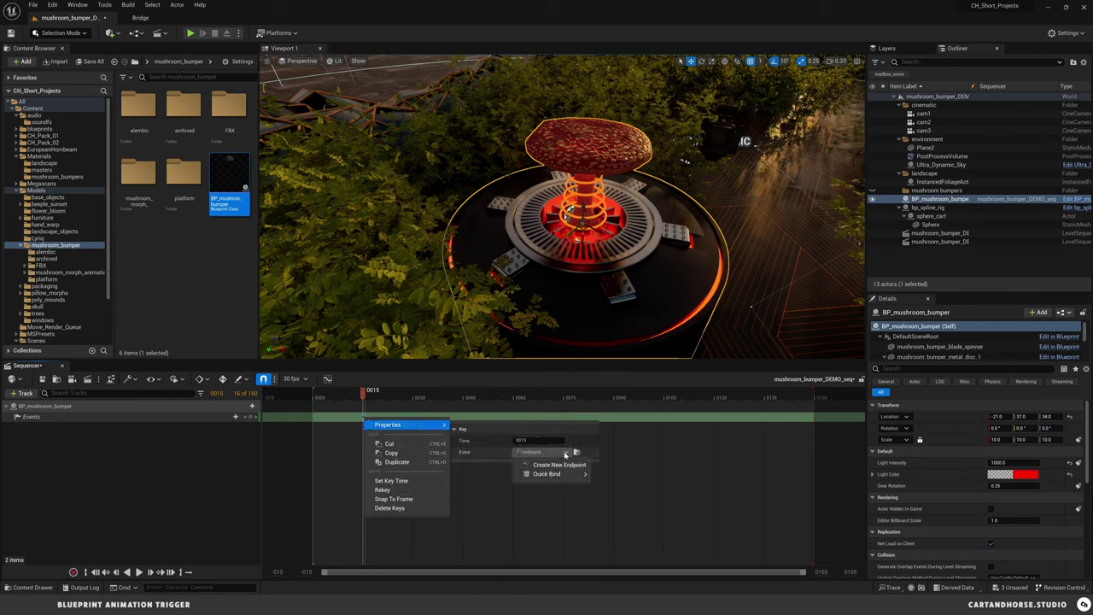
mouse_move(563, 475)
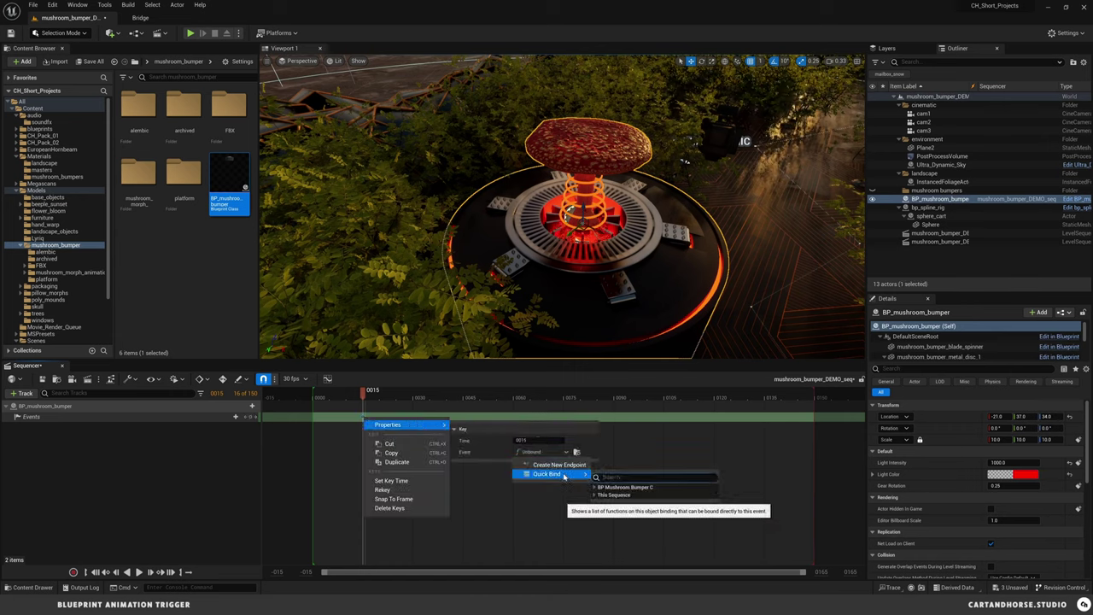
type("fire")
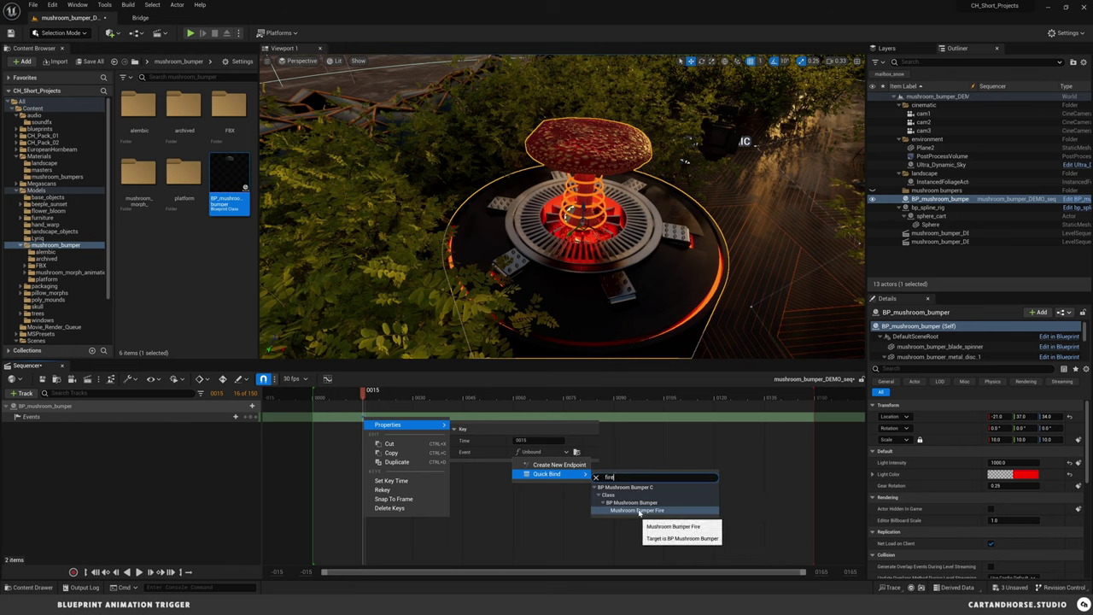
left_click(637, 510)
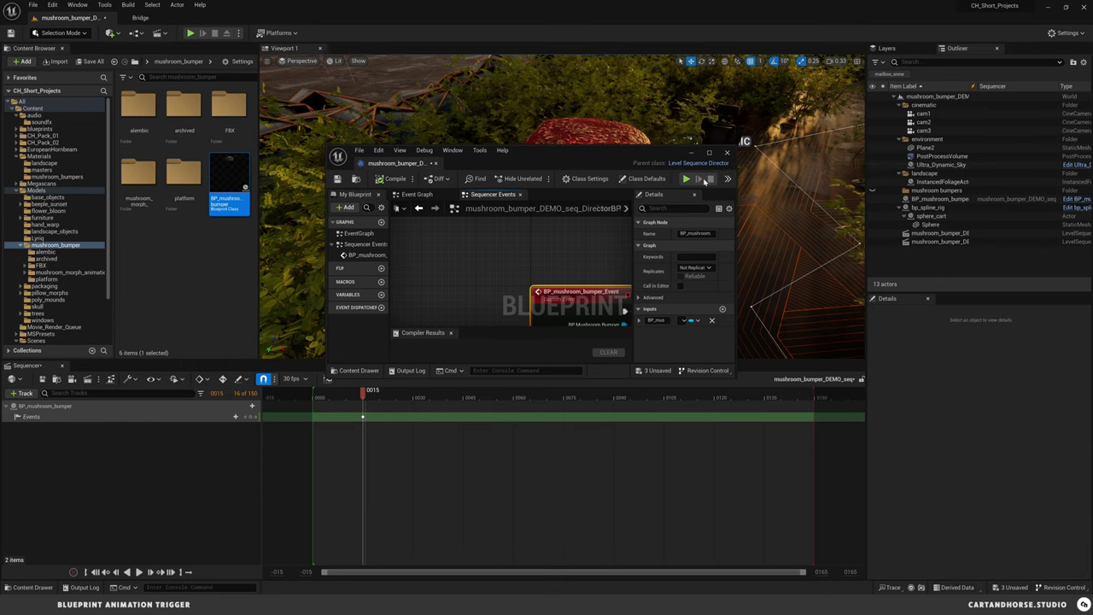
left_click(710, 153)
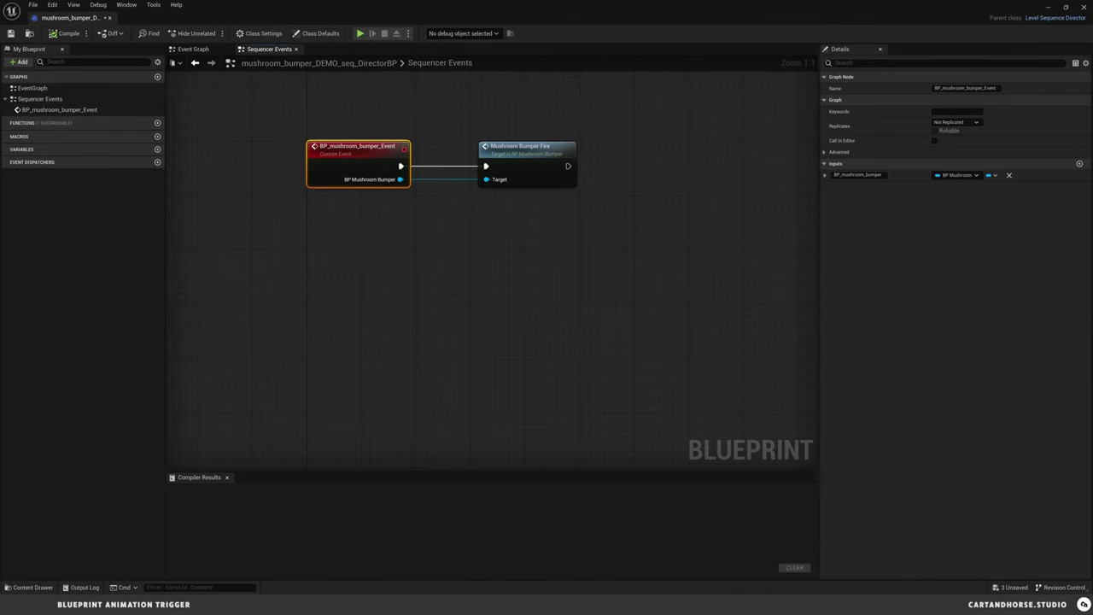
right_click_drag(371, 215, 423, 232)
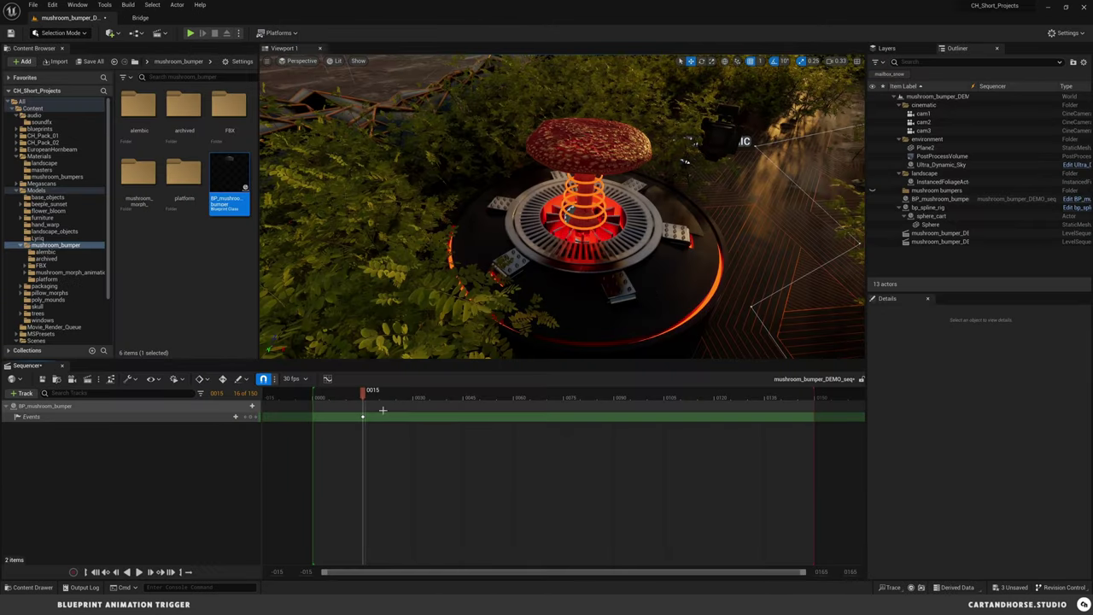
- Play the demo sequence from near its start across the event key, and save the sequence
left_click_drag(367, 394, 322, 398)
key("space")
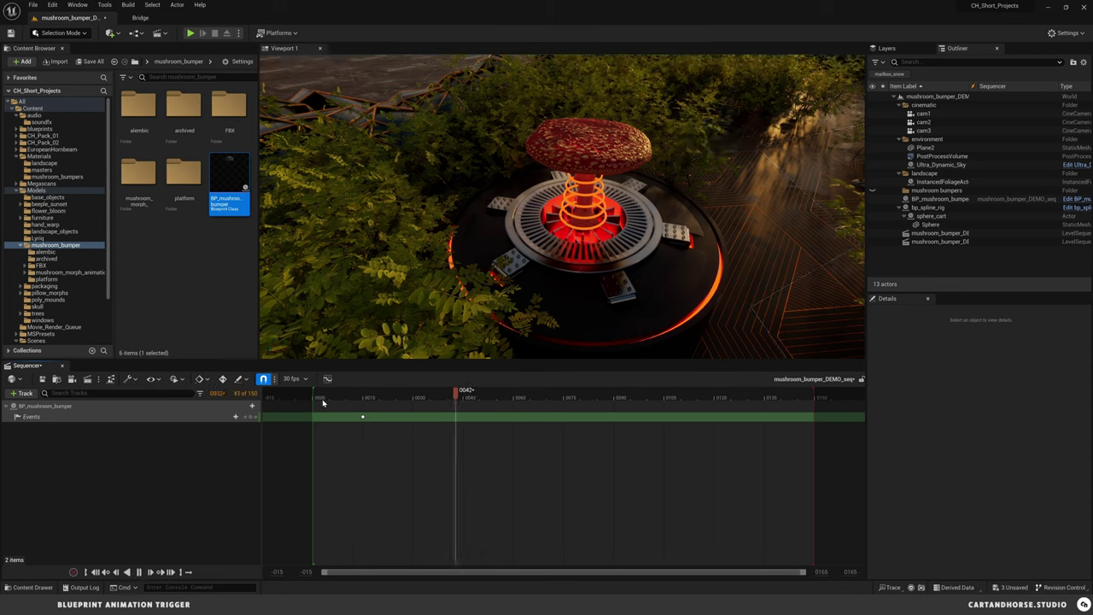
key("space")
left_click(350, 397)
left_click_drag(344, 408, 323, 409)
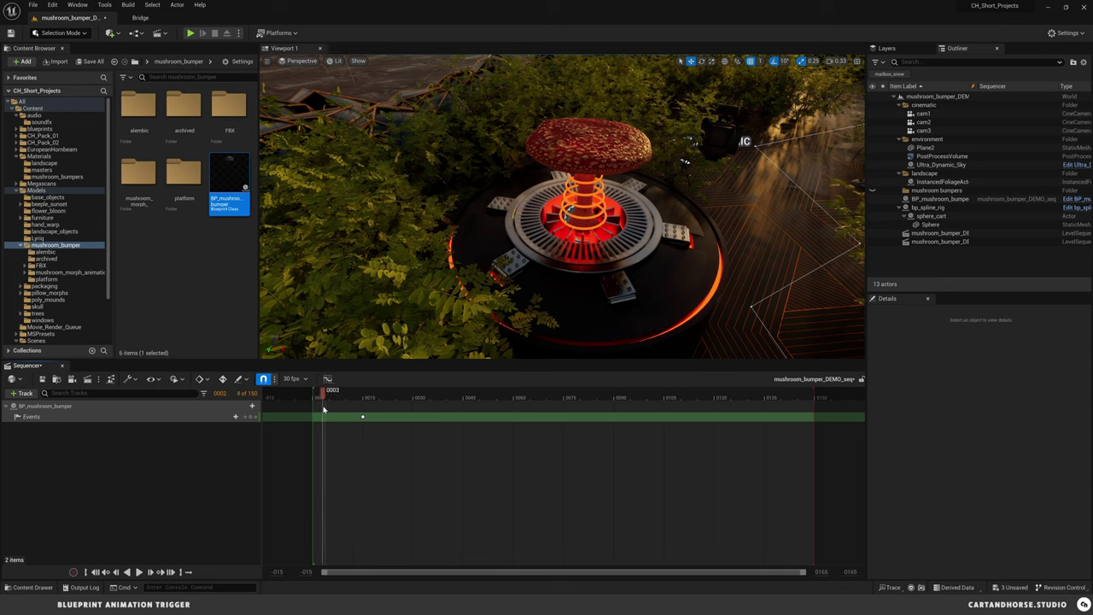
key("space")
key("space")
key("ctrl+s")
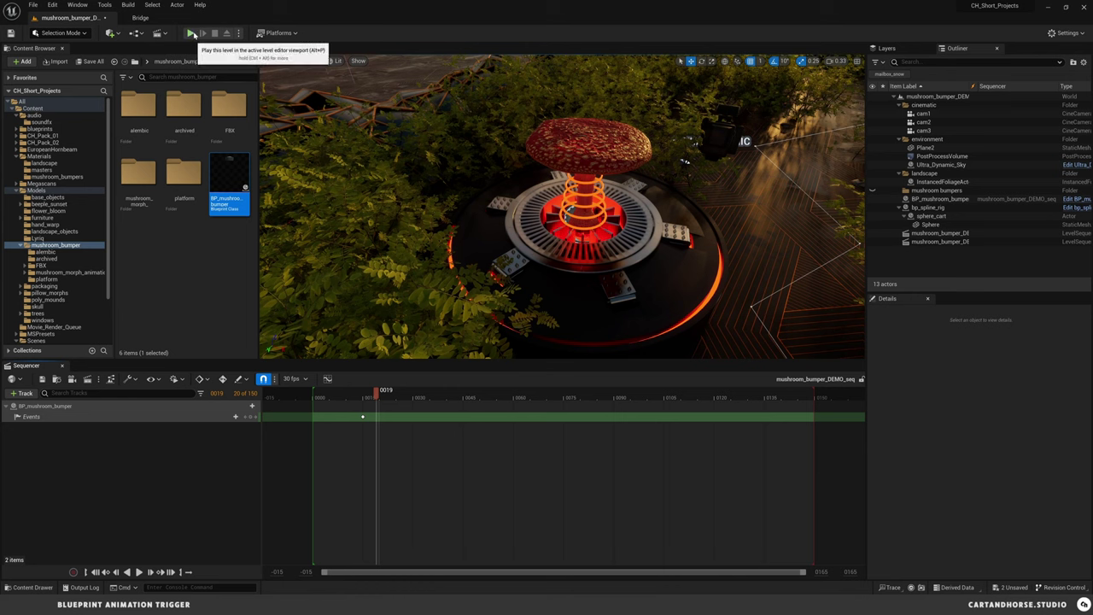
- Run the level to check the bumper's arm motion, rewinding the demo sequence to frame 1 before ending the run
left_click(189, 32)
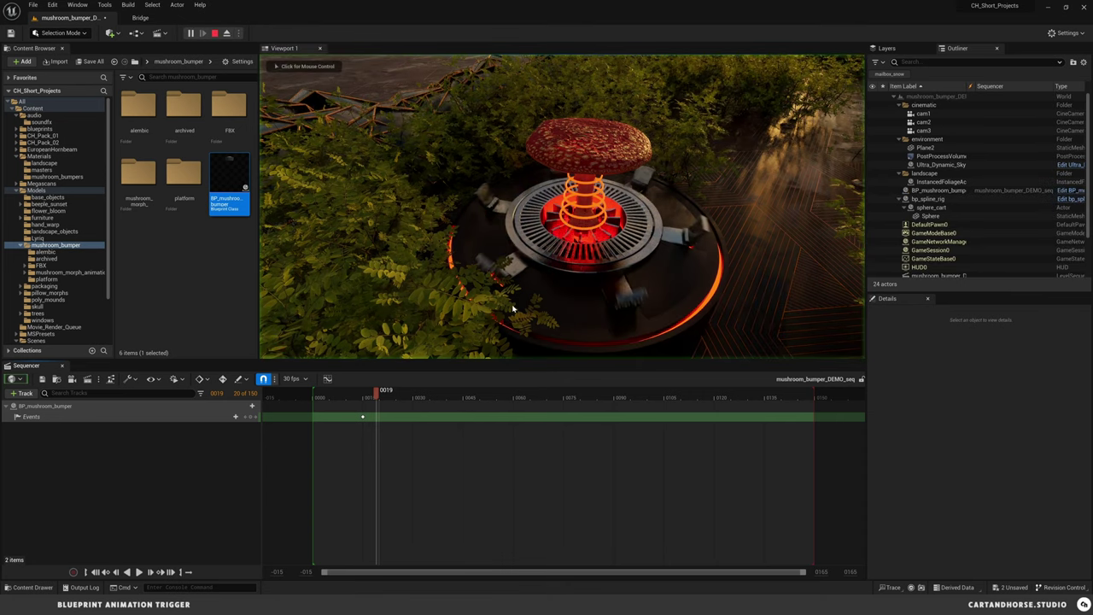
left_click_drag(377, 394, 316, 400)
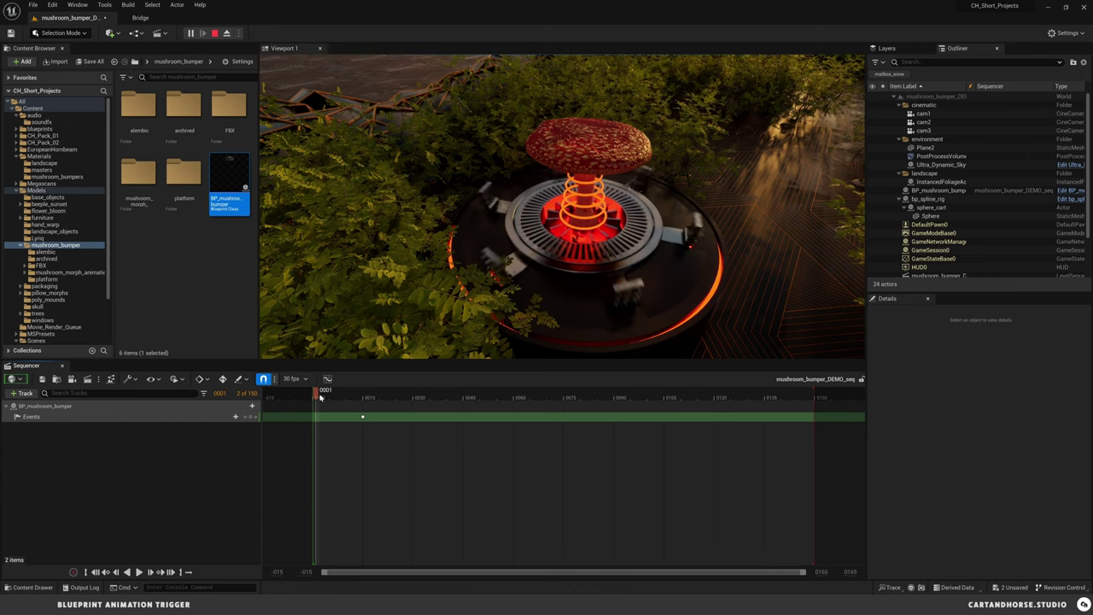
left_click(216, 33)
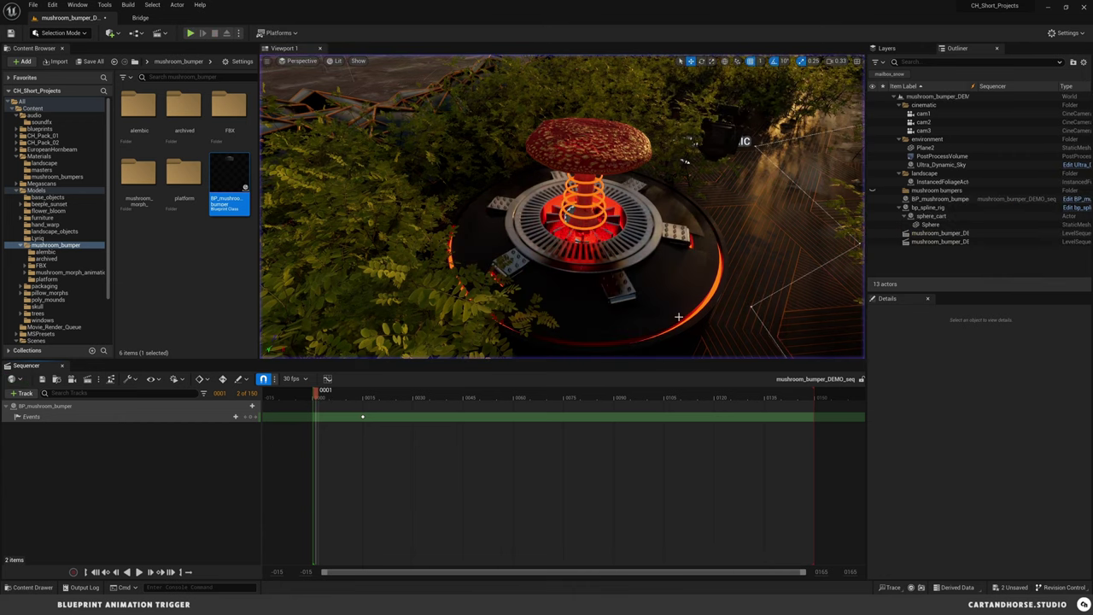
- Disable Start with Tick Enabled on all six mushroom_ARM_animation components in the bumper blueprint and compile it
left_click(647, 271)
left_click(1067, 199)
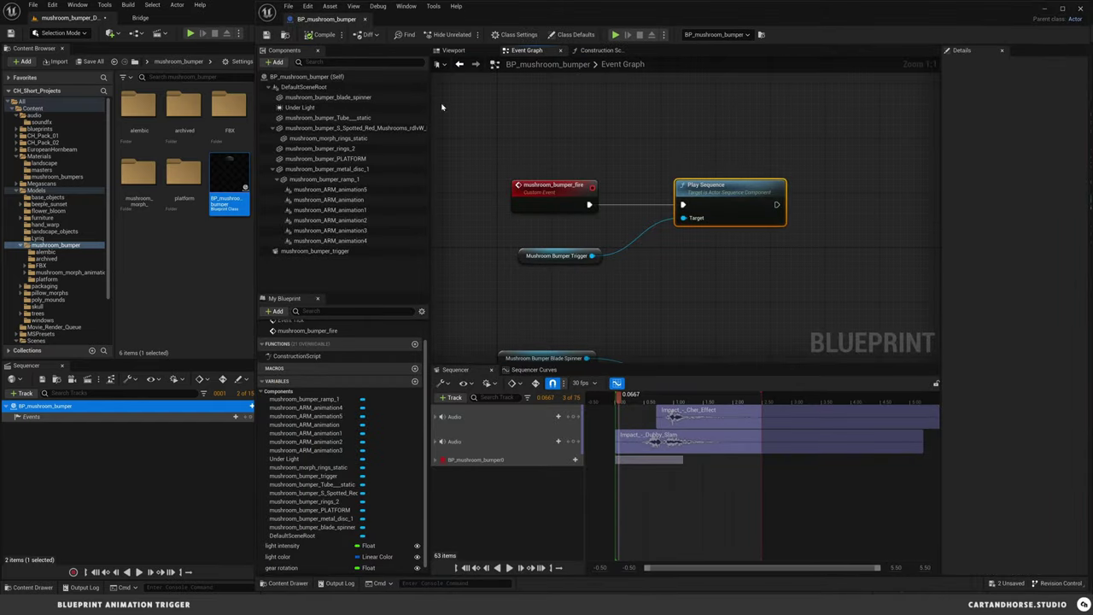
left_click(453, 51)
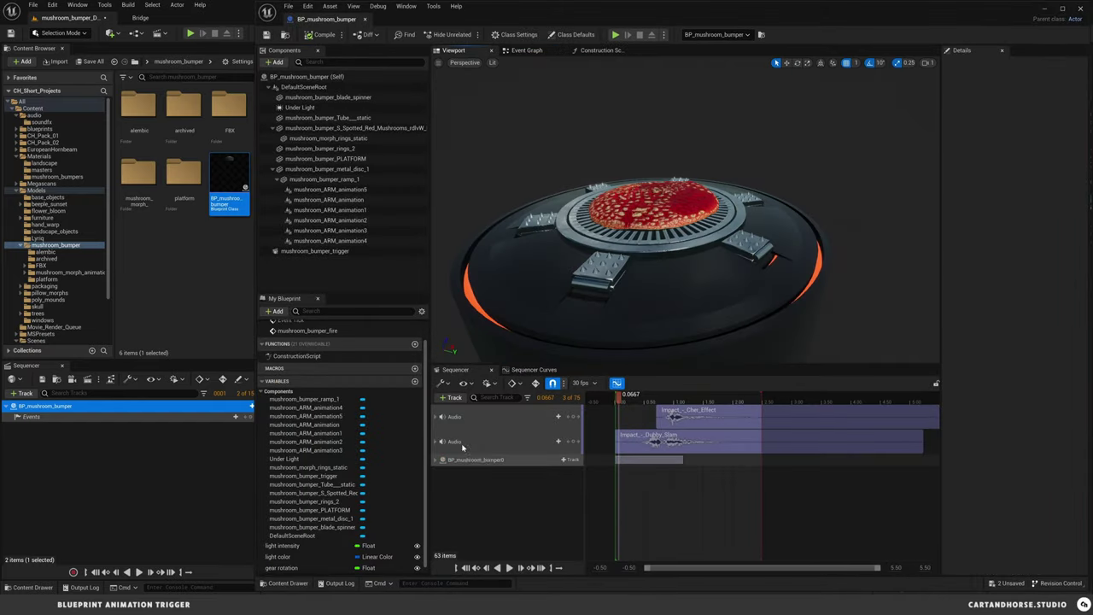
left_click(312, 251)
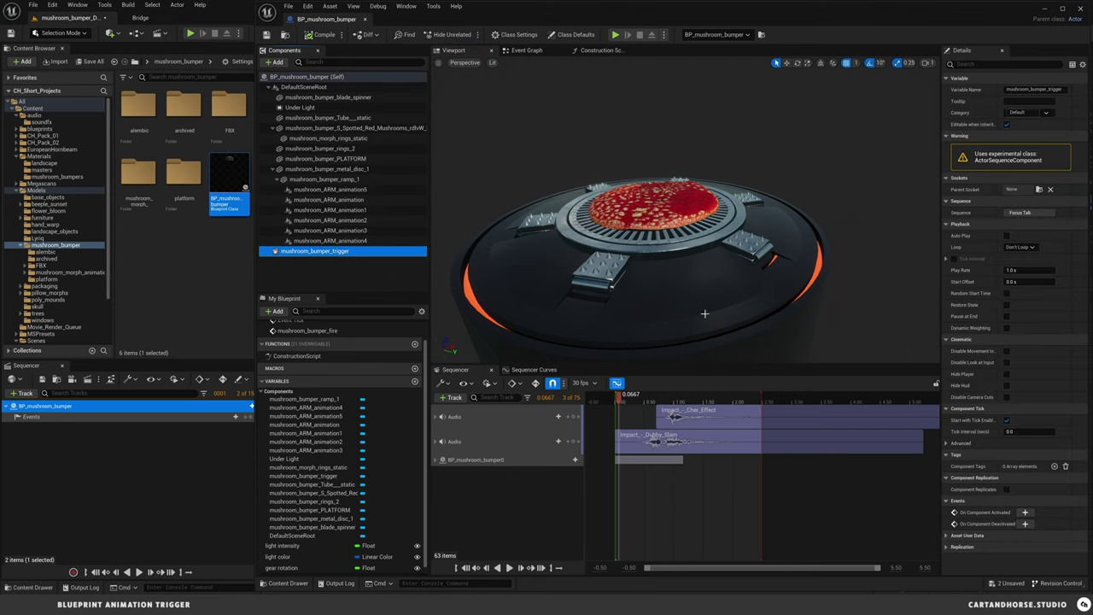
left_click(602, 271)
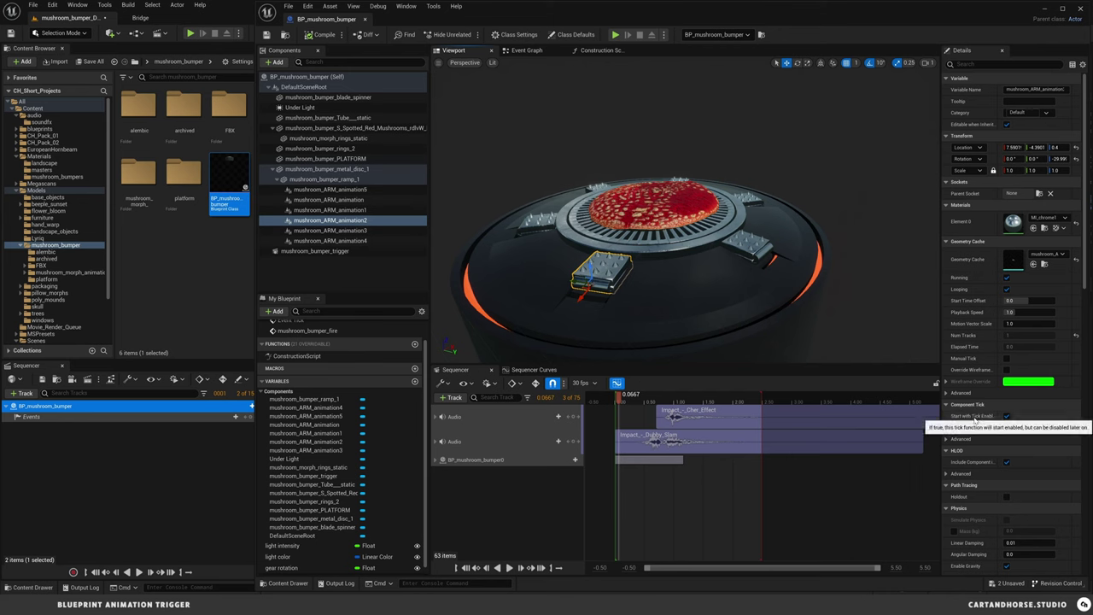
left_click(325, 190)
left_click(330, 240, "shift")
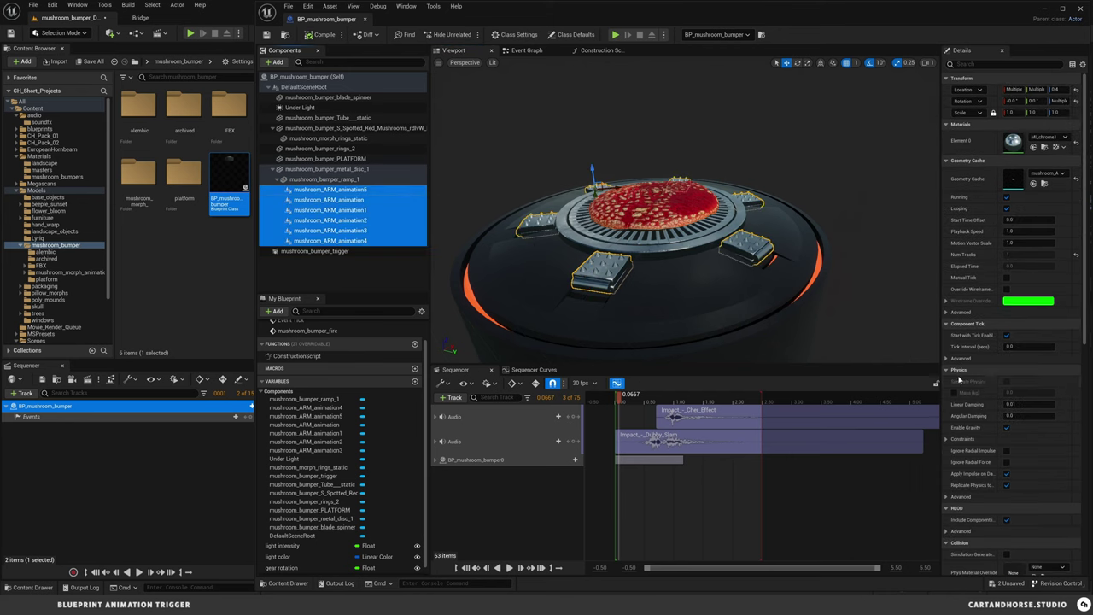
left_click(1007, 335)
left_click(324, 35)
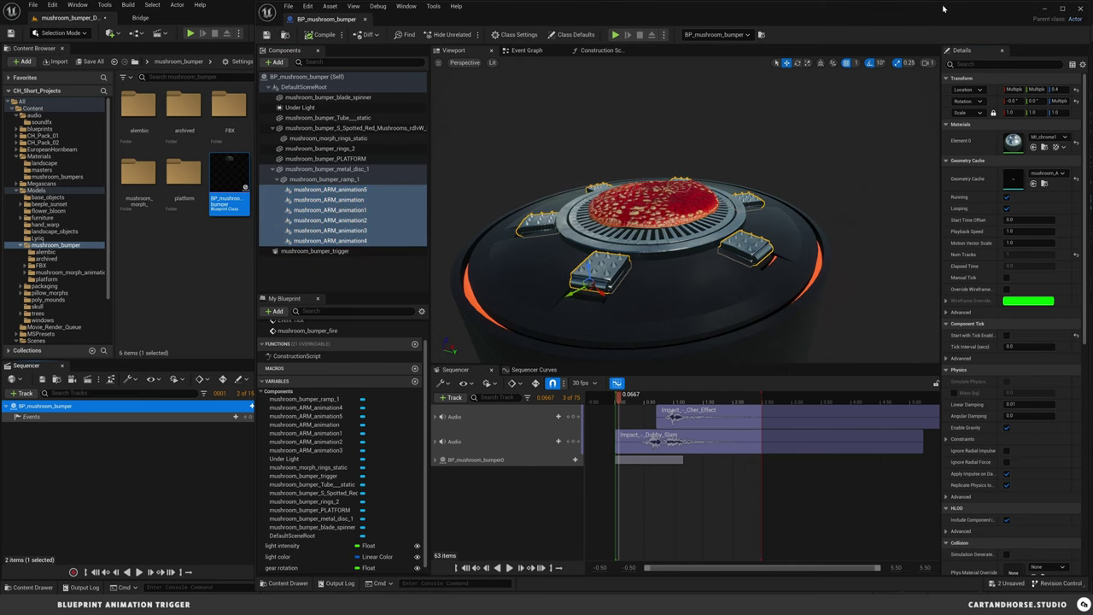
left_click(1042, 11)
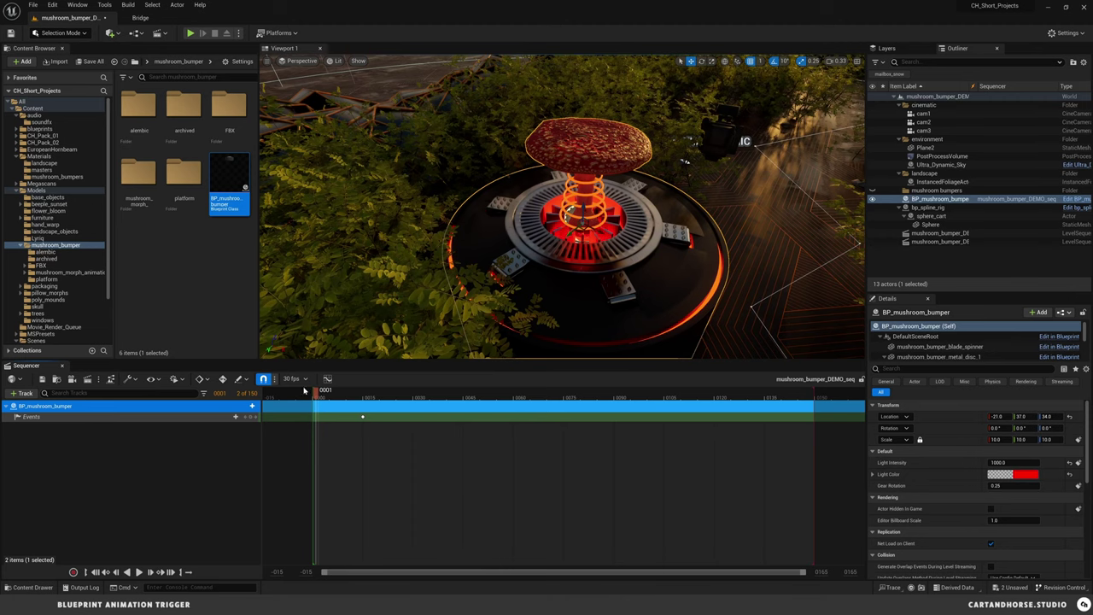
- Run the level and play the demo sequence twice from frame 0 to test the bumper's fire event
left_click_drag(314, 392, 312, 392)
left_click(190, 33)
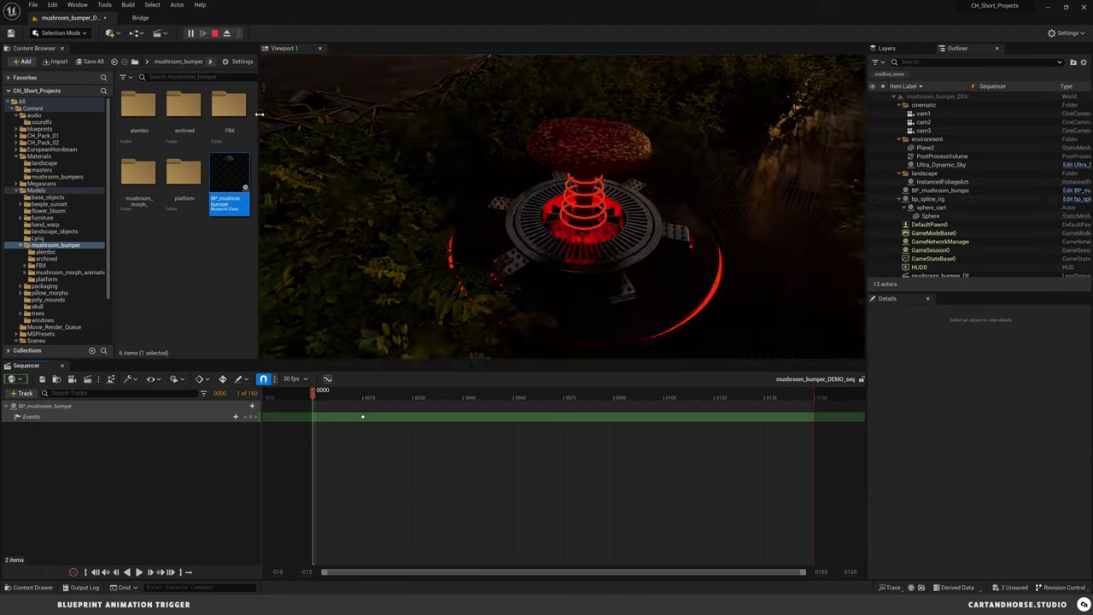
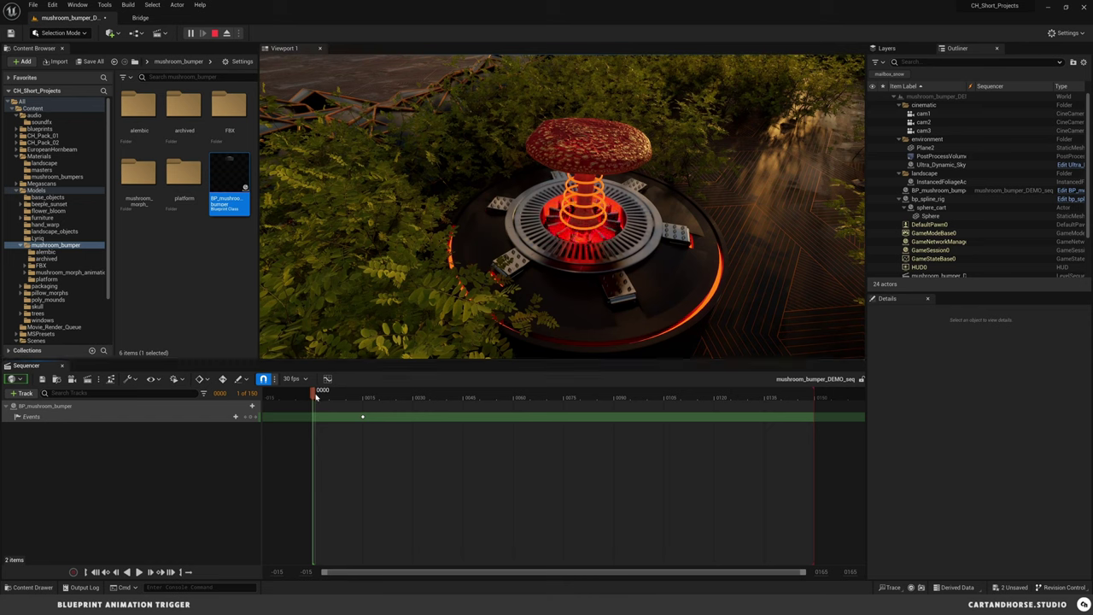
key("space")
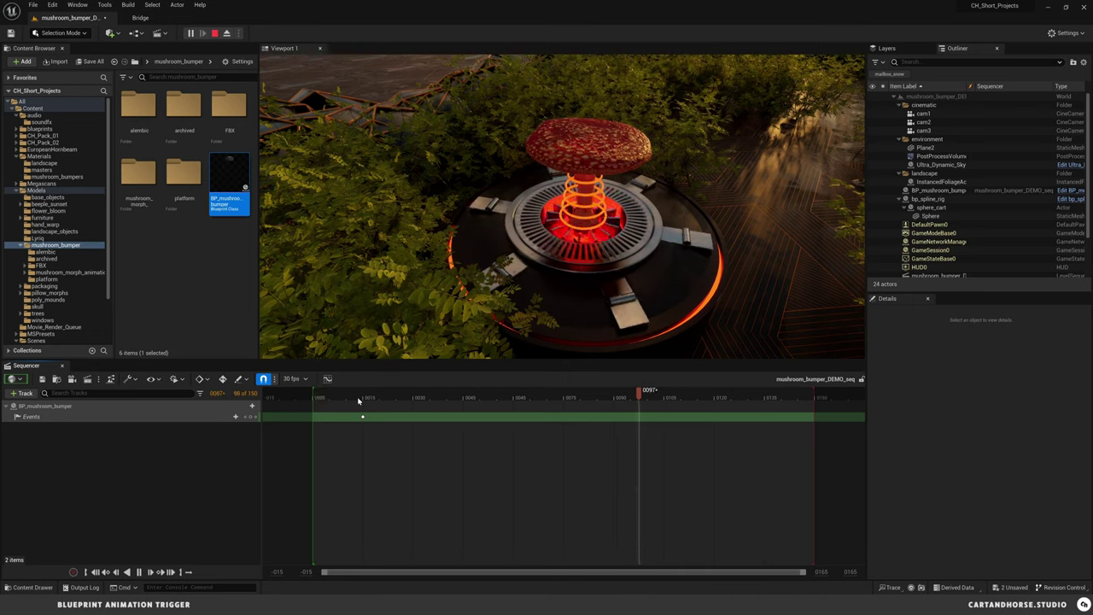
left_click_drag(329, 396, 313, 396)
key("space")
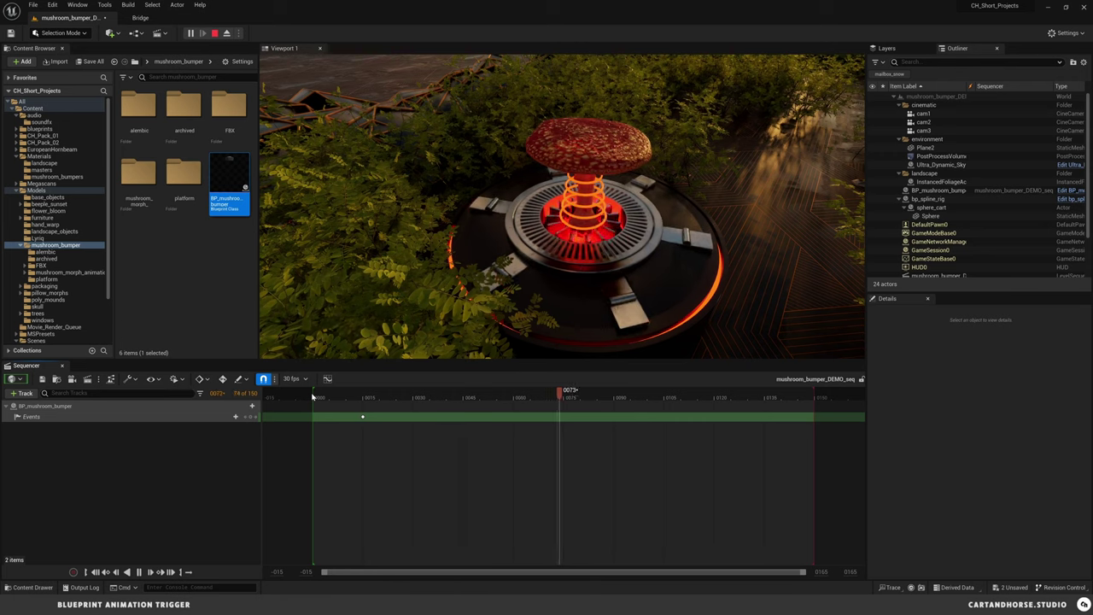
key("space")
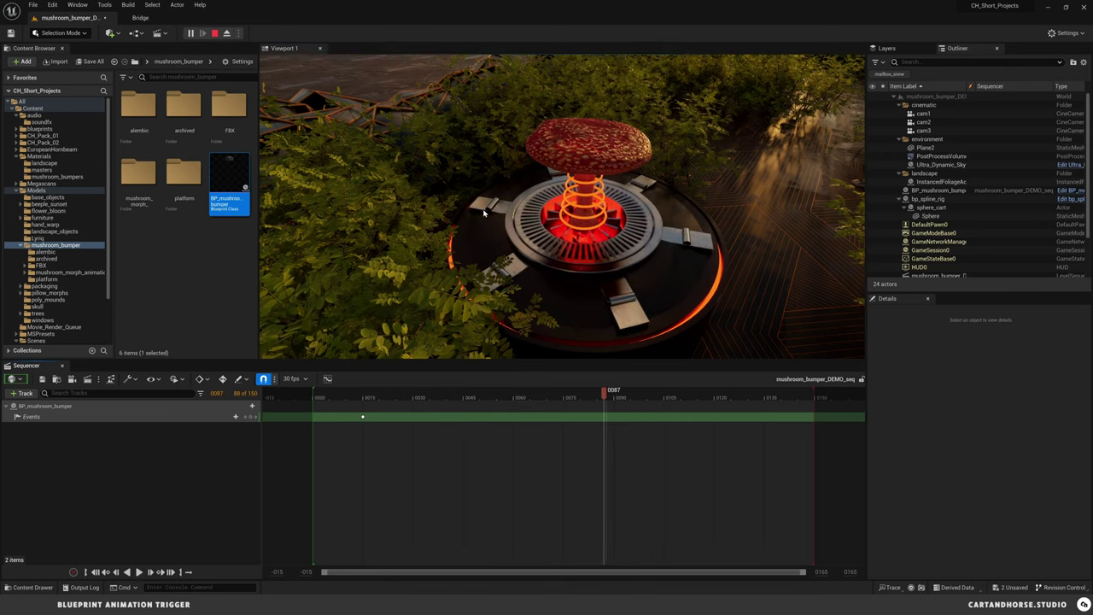
left_click(216, 33)
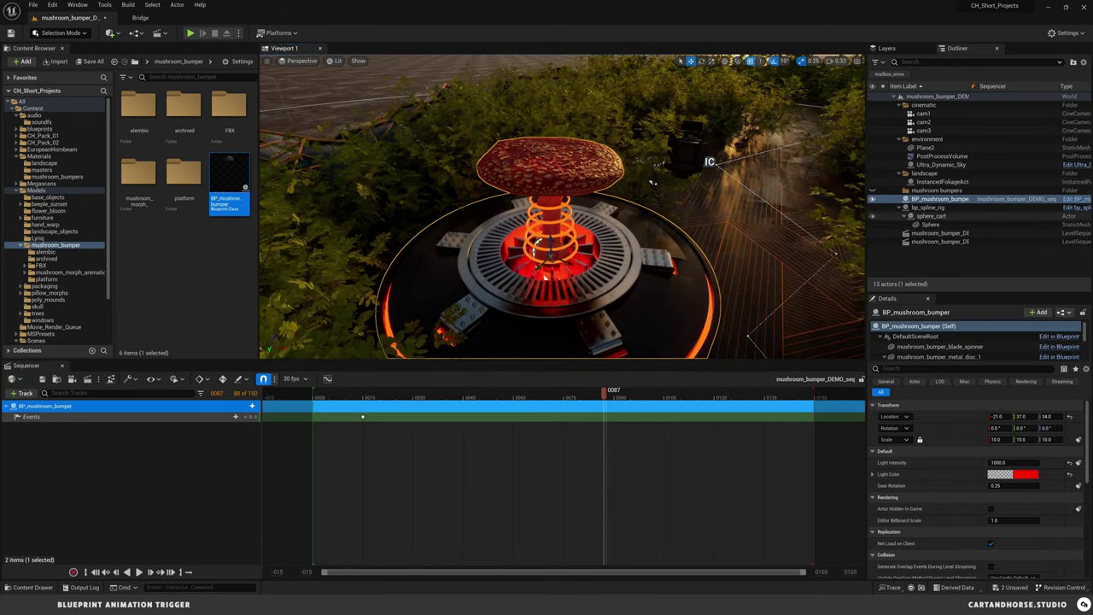
- Rewind the bumper blueprint's internal sequence to 0.00 and save and close the blueprint
left_click(1071, 199)
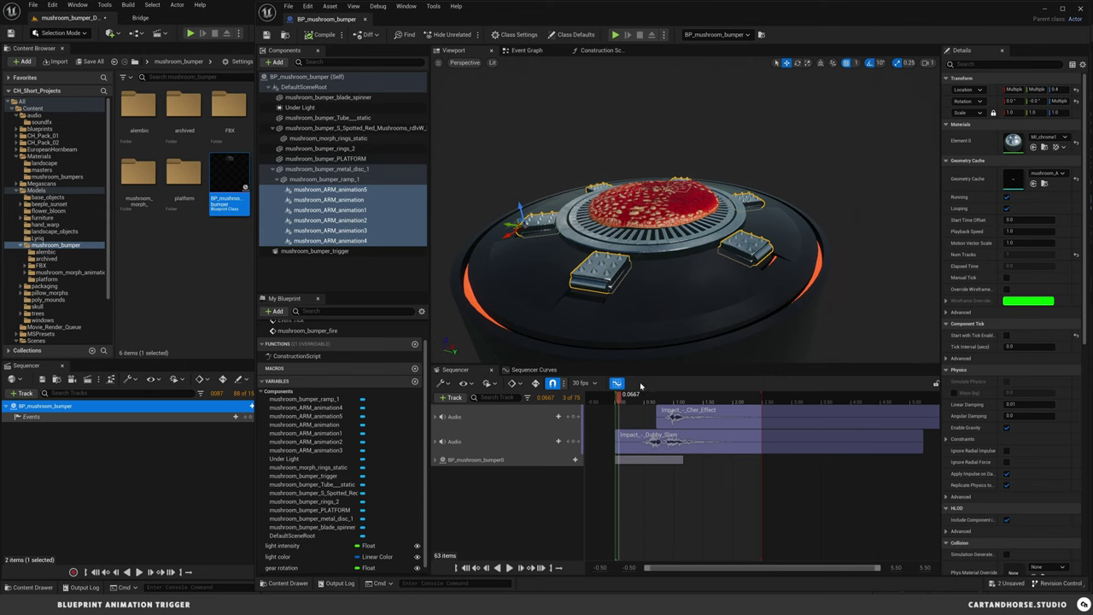
mouse_move(612, 403)
left_mouse_down()
mouse_move(732, 409)
mouse_move(613, 409)
left_mouse_up()
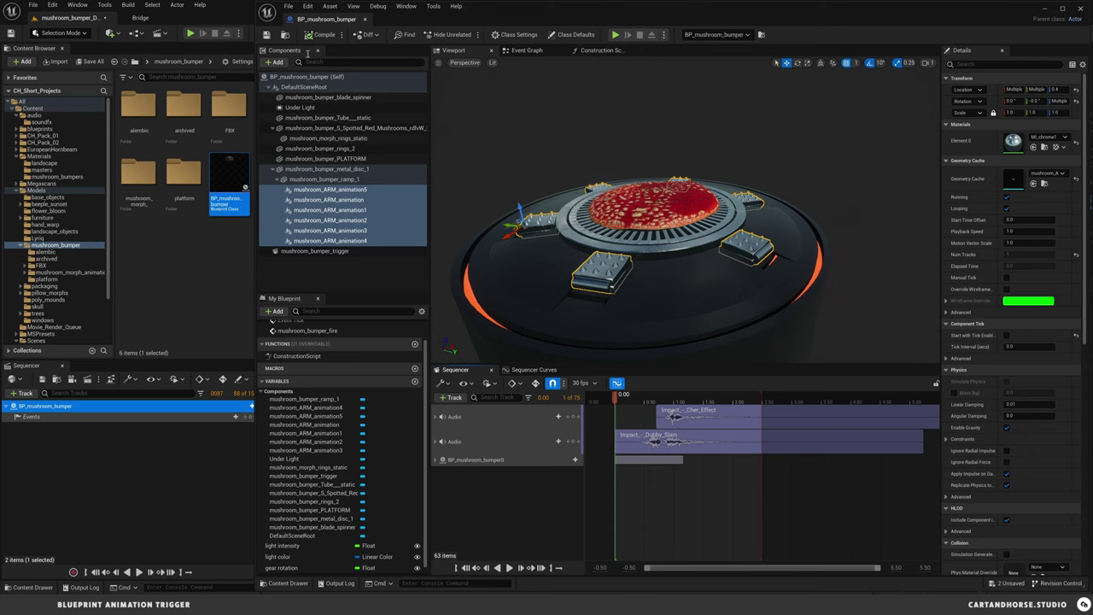
left_click(267, 34)
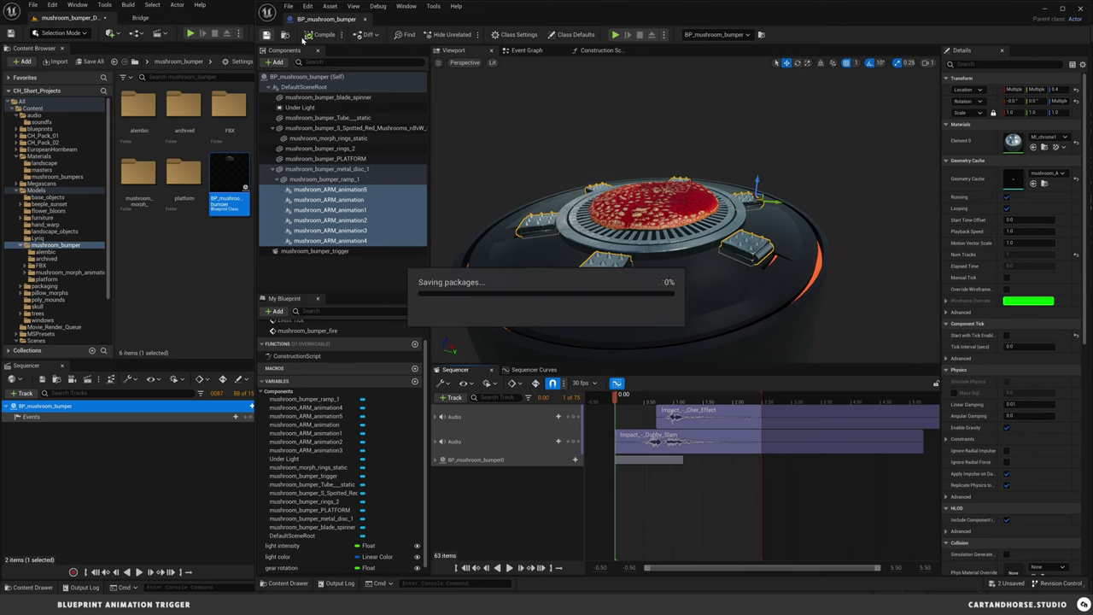
left_click(366, 20)
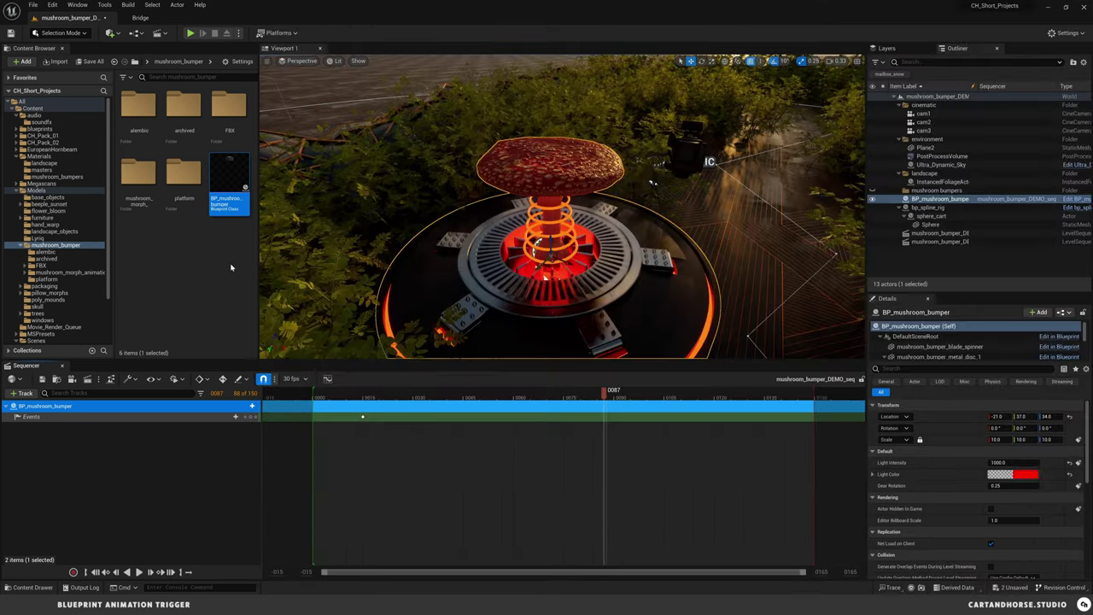
- Place a second BP_mushroom_bumper in the level beside the existing one, at about X 113, Y -161, Z 0
left_click_drag(229, 175, 751, 225)
right_click_drag(751, 225, 752, 261)
right_click_drag(510, 228, 557, 228)
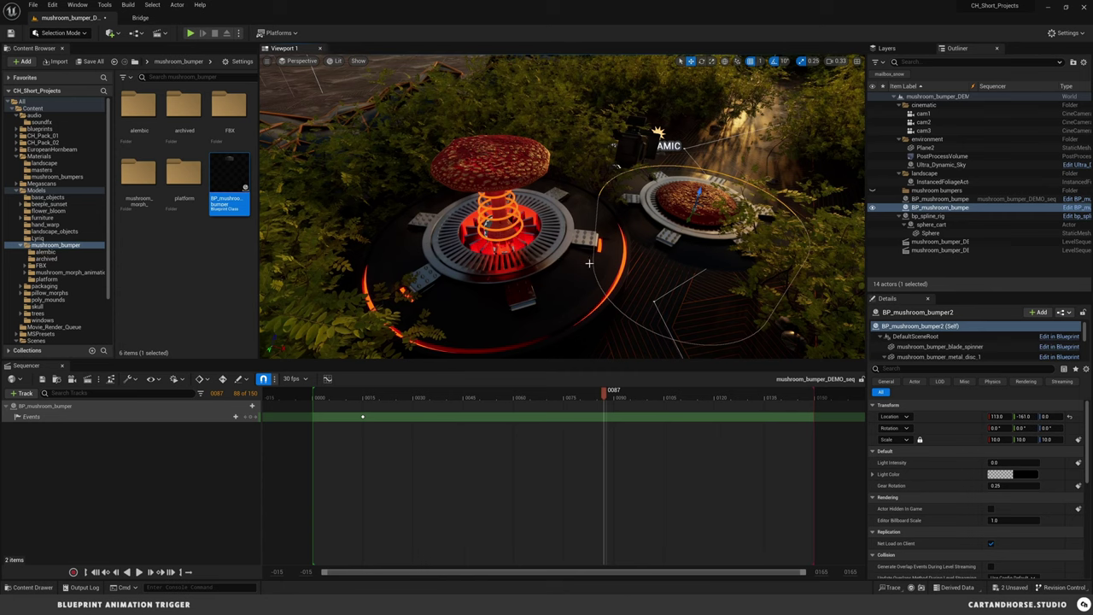
- Delete the original BP_mushroom_bumper from the level and remove its leftover track from the demo sequence
left_click(544, 276)
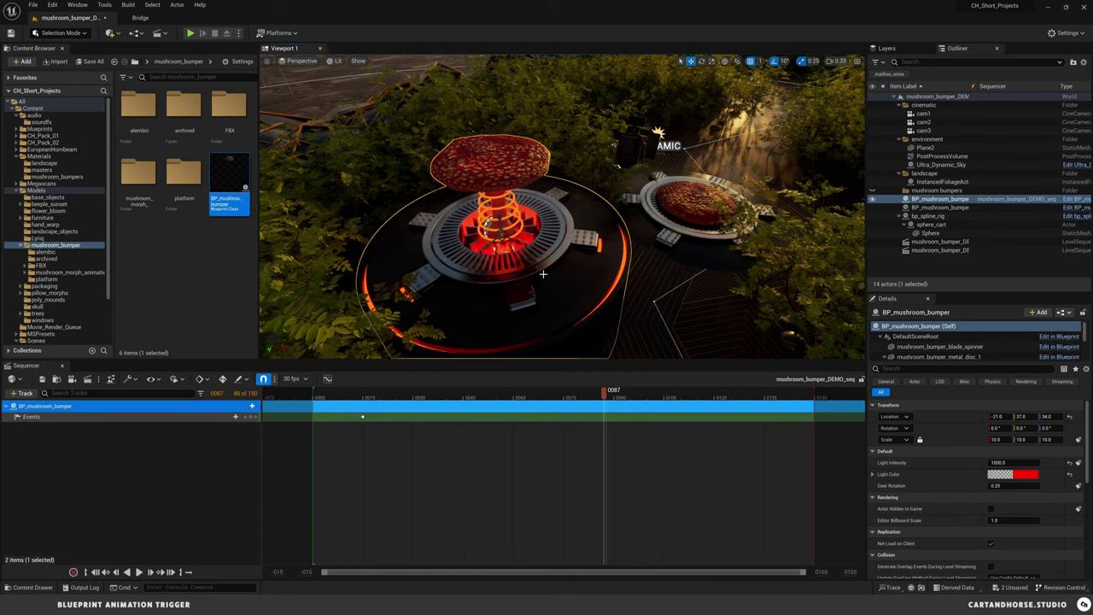
key("Delete")
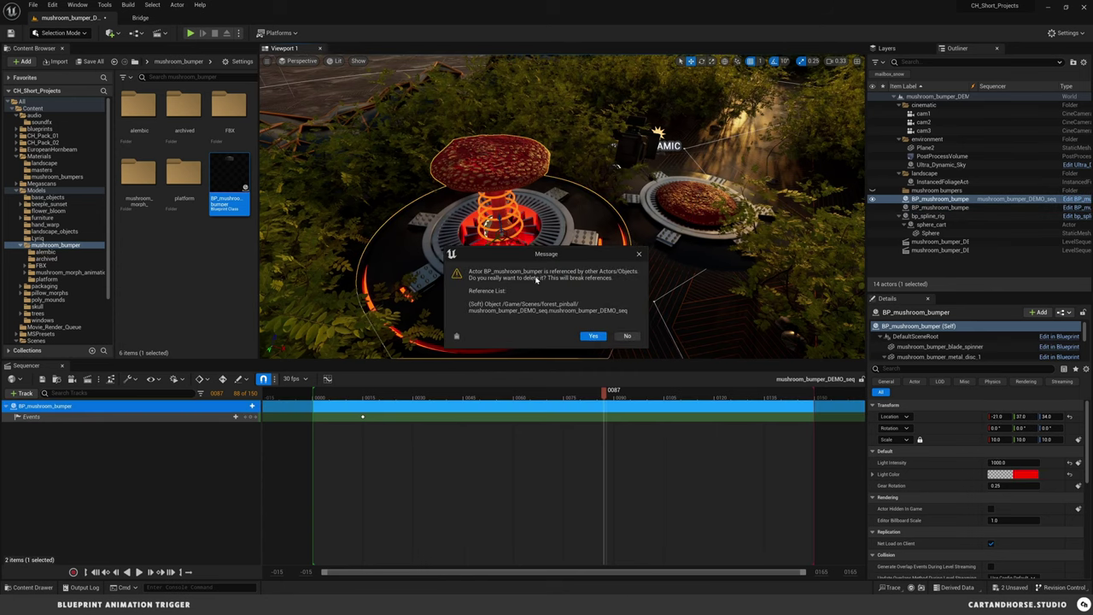
left_click(594, 336)
left_click(80, 408)
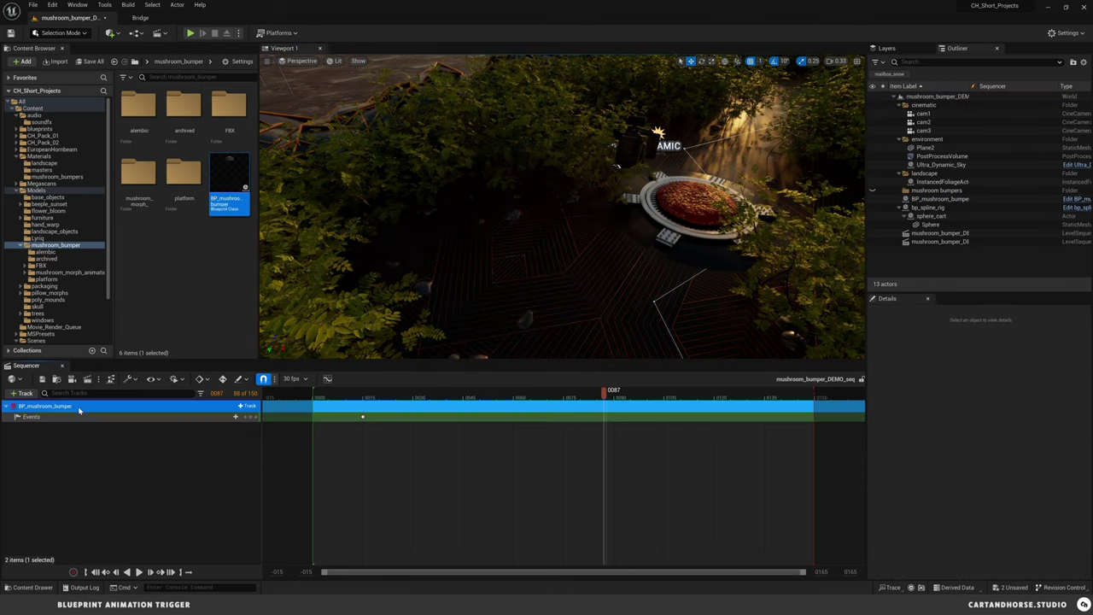
key("Delete")
- Move the remaining BP_mushroom_bumper2 to about X 4, Y 44 and set its Z location to 6
left_click(719, 220)
left_click_drag(696, 220, 517, 261)
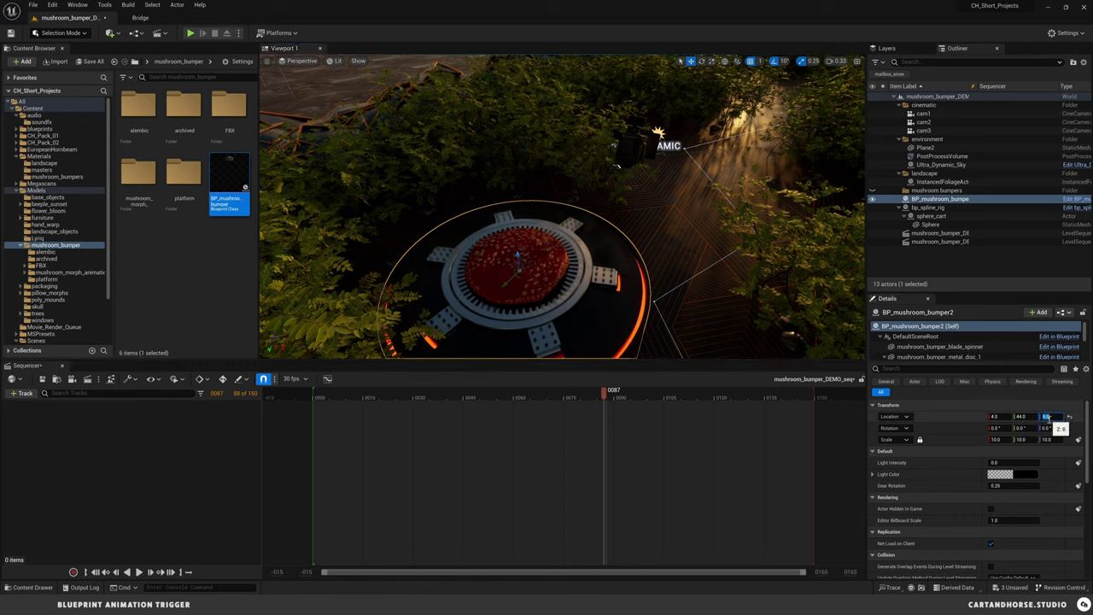
right_click_drag(574, 261, 570, 320)
right_click_drag(561, 223, 829, 130)
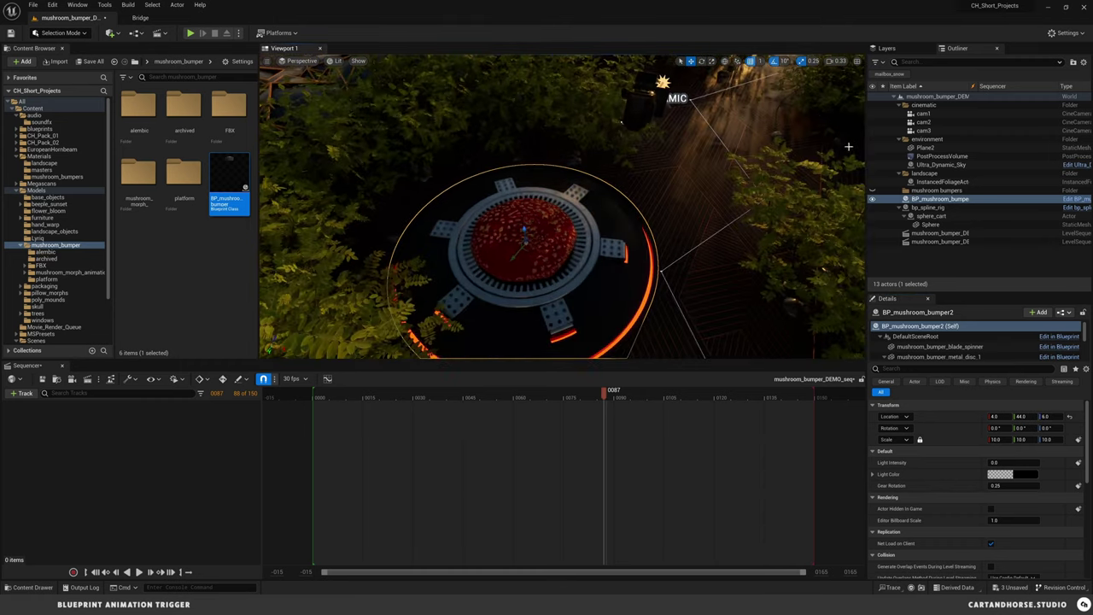
- Add BP_mushroom_bumper2 to the demo sequence with an event trigger track and place an event key at frame 20
left_click_drag(939, 198, 66, 407)
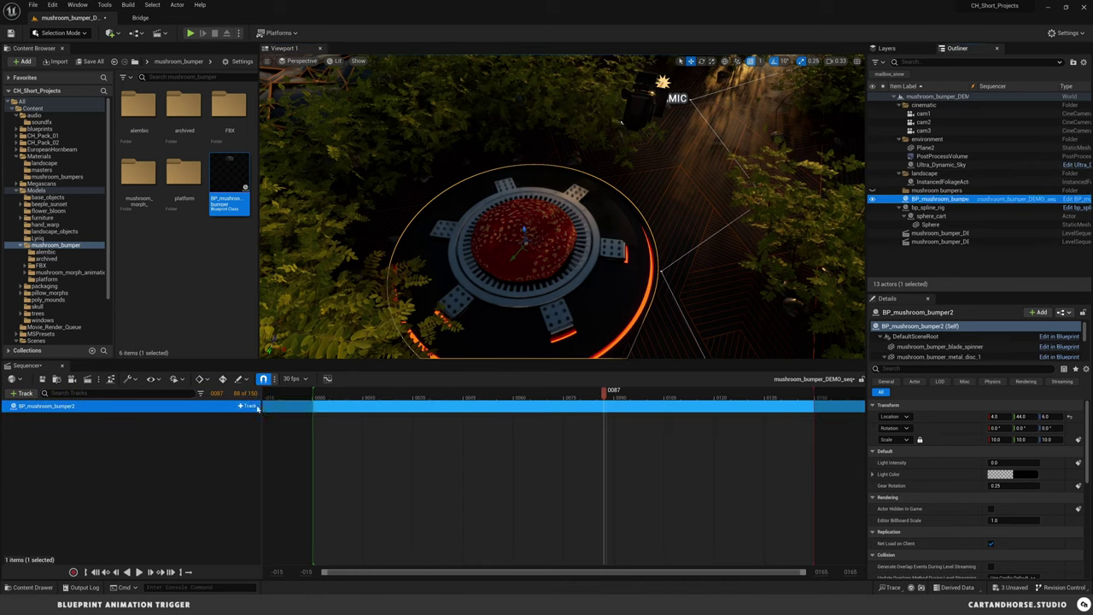
left_click(247, 406)
mouse_move(321, 199)
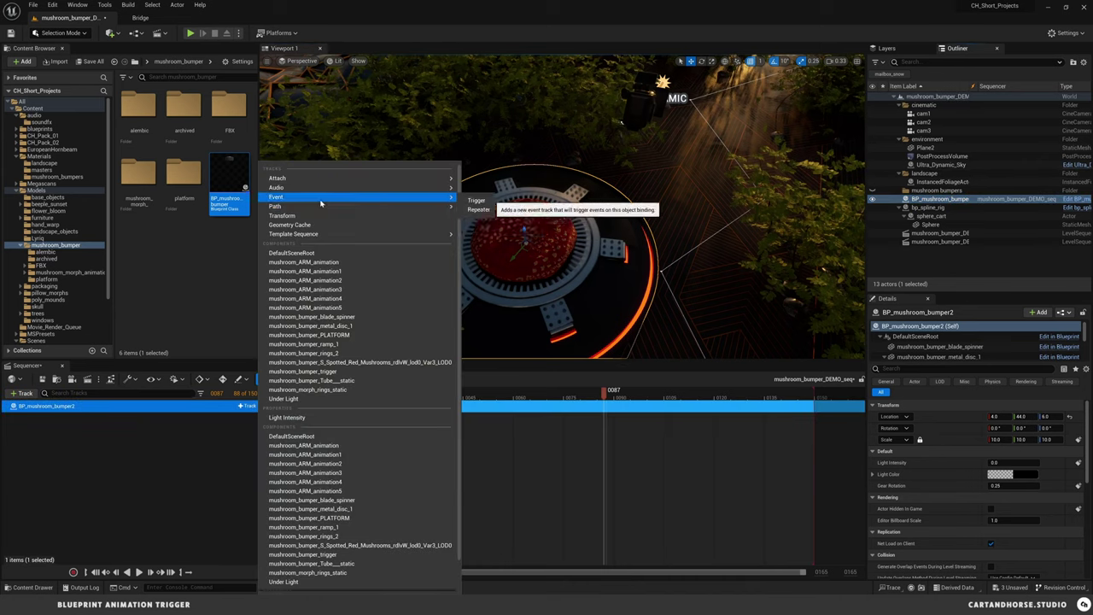
left_click(476, 200)
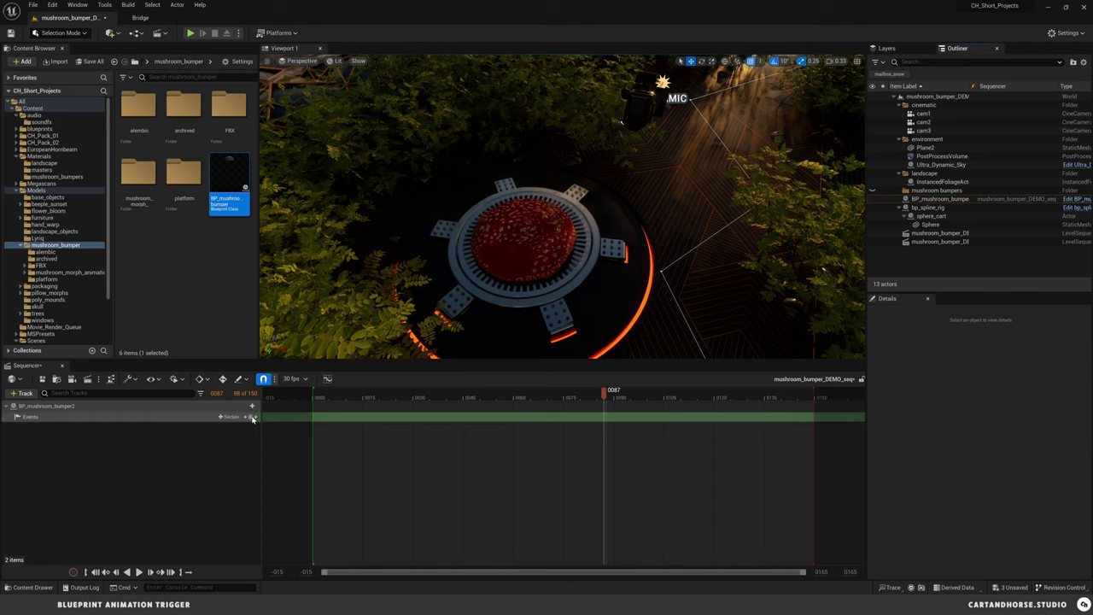
left_click(251, 417)
left_click_drag(605, 416, 369, 417)
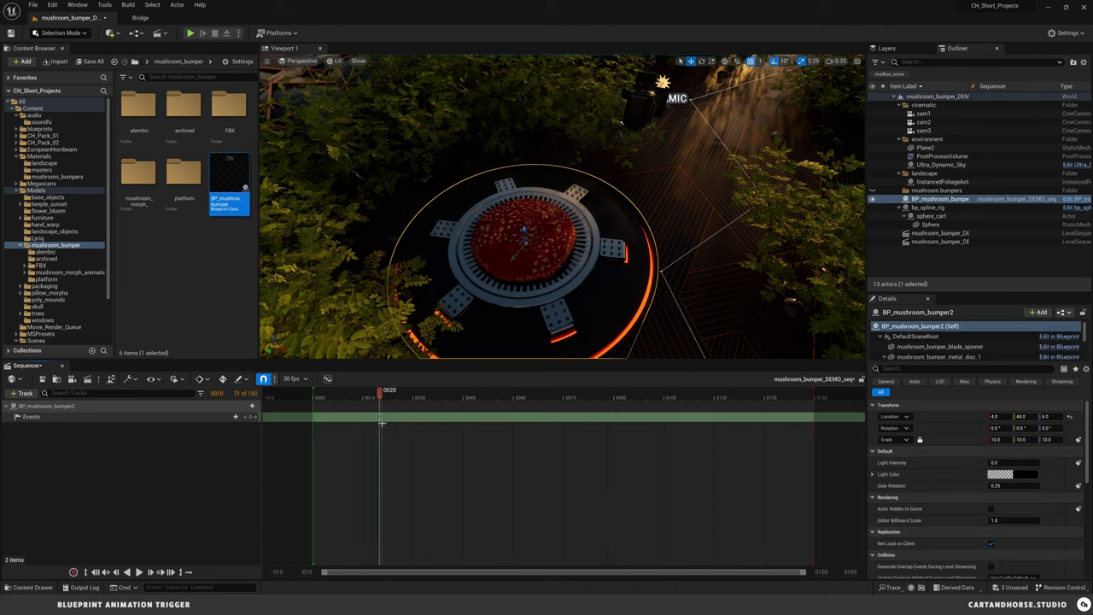
- Quick-bind BP_mushroom_bumper2's event key at frame 20 to the Mushroom Bumper Fire event
right_click(381, 421)
mouse_move(420, 428)
left_click(555, 453)
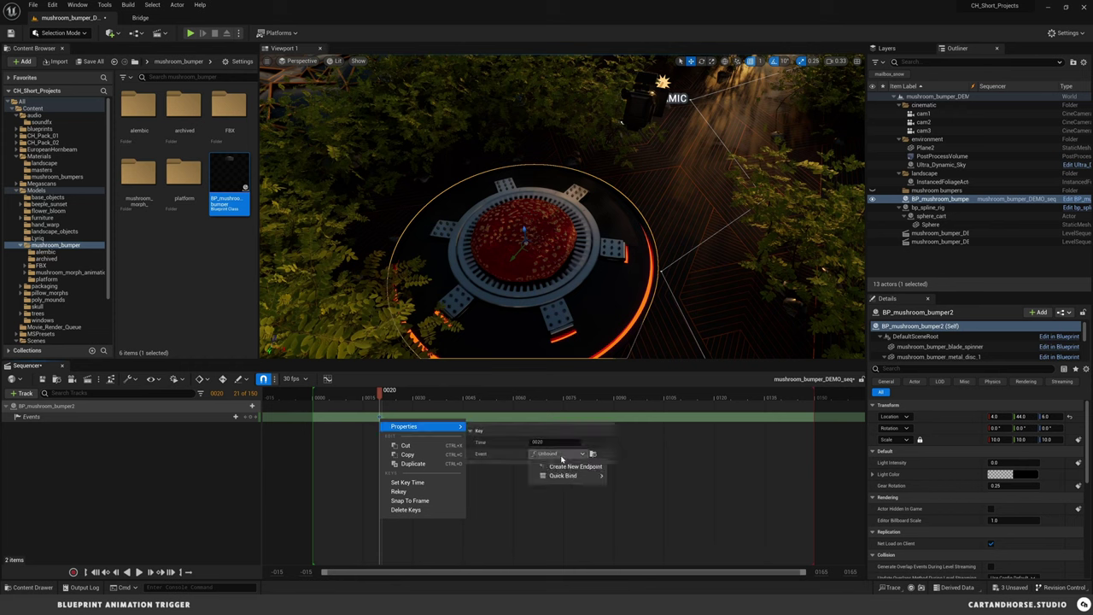
mouse_move(566, 475)
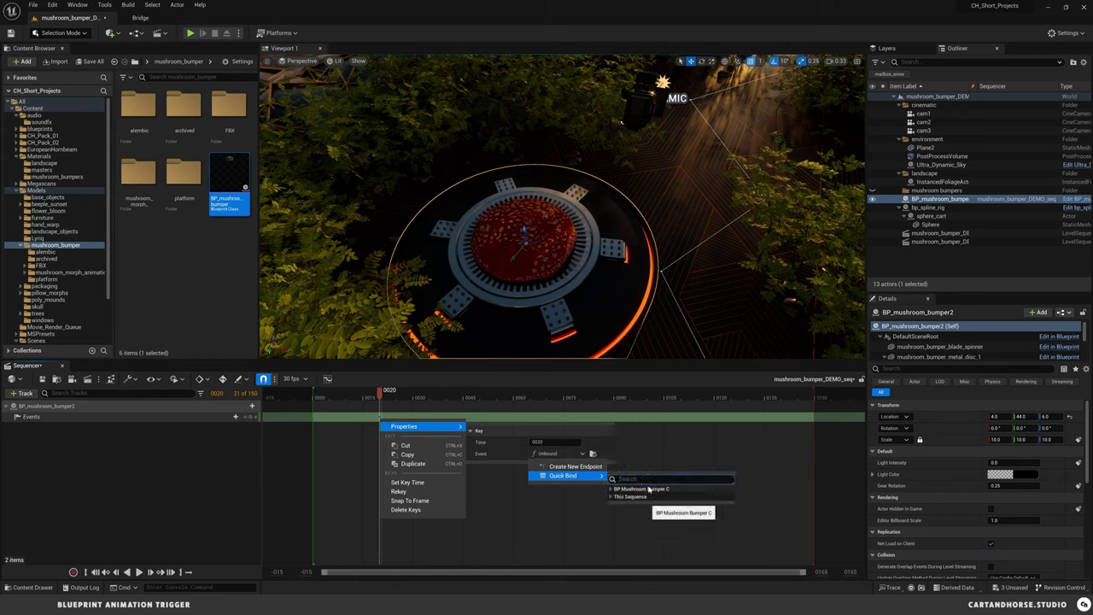
type("fire")
left_click(654, 511)
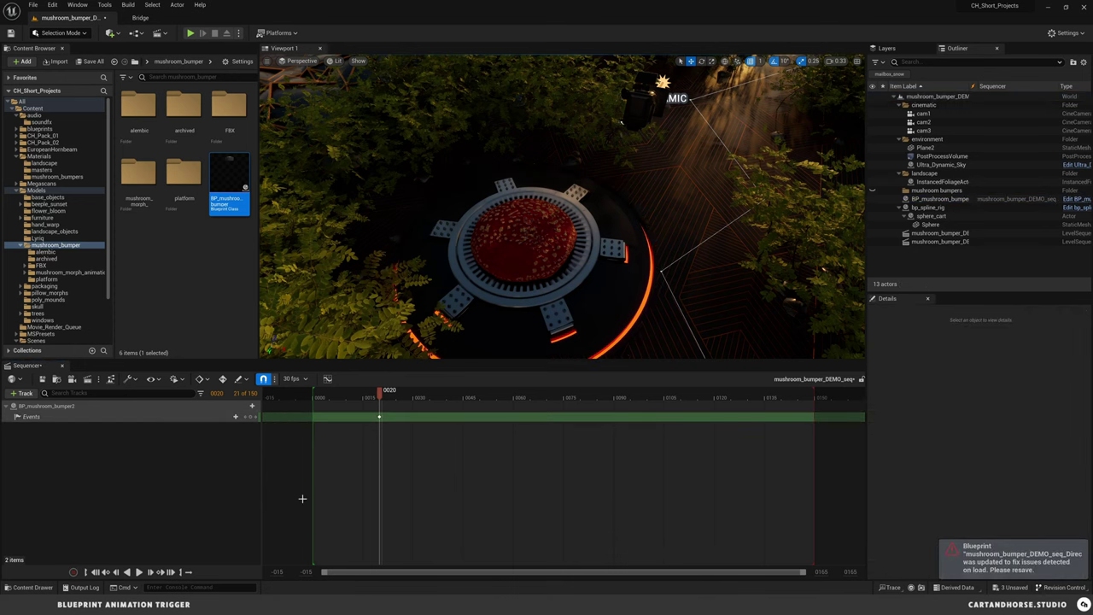
- Run the level and play the demo sequence from frame 0 to test BP_mushroom_bumper2's fire event, ending the run afterward
left_click(312, 398)
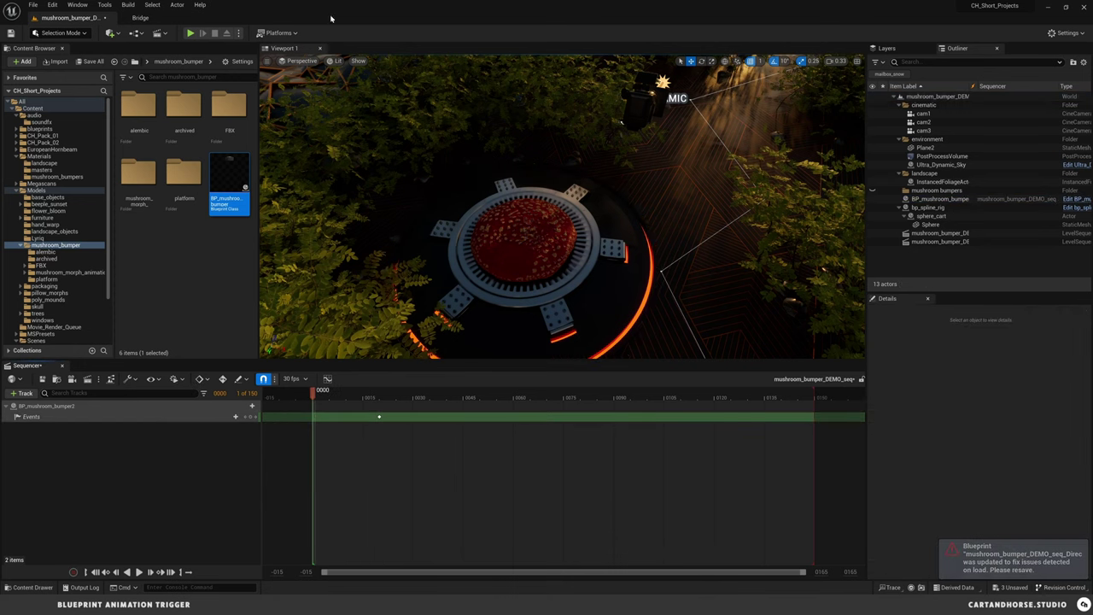
left_click(189, 34)
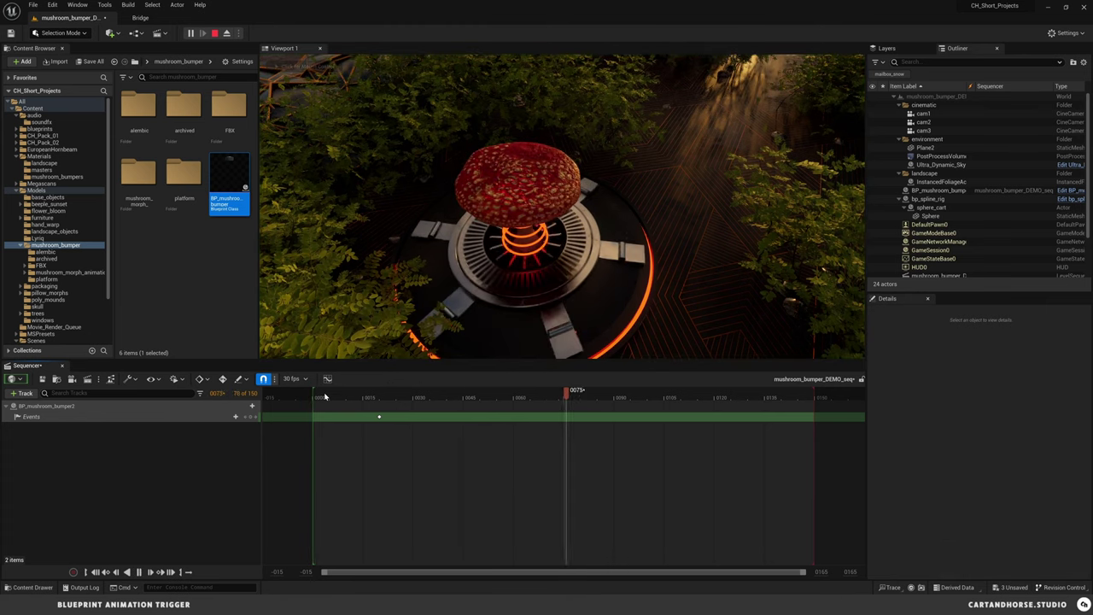
left_click(681, 318)
key("Escape")
- Duplicate the bumper three times, placing the copies at about X 310 Y -189, X -77 Y -310, and X 132 Y -844
right_click_drag(638, 272, 597, 350)
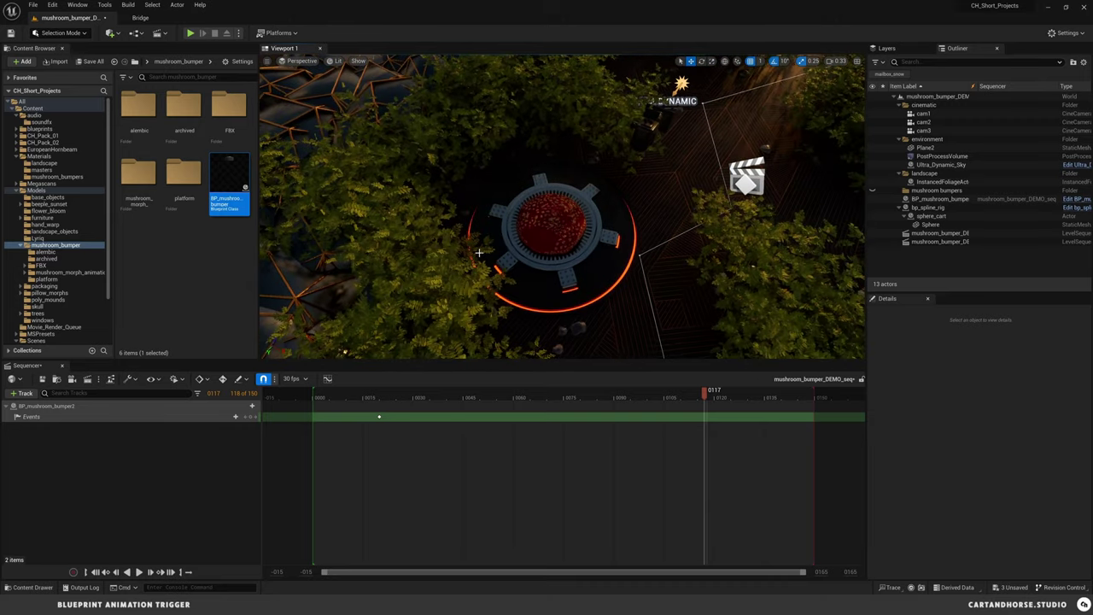
left_click(589, 234)
right_click_drag(589, 235, 599, 272)
right_click_drag(576, 218, 613, 268)
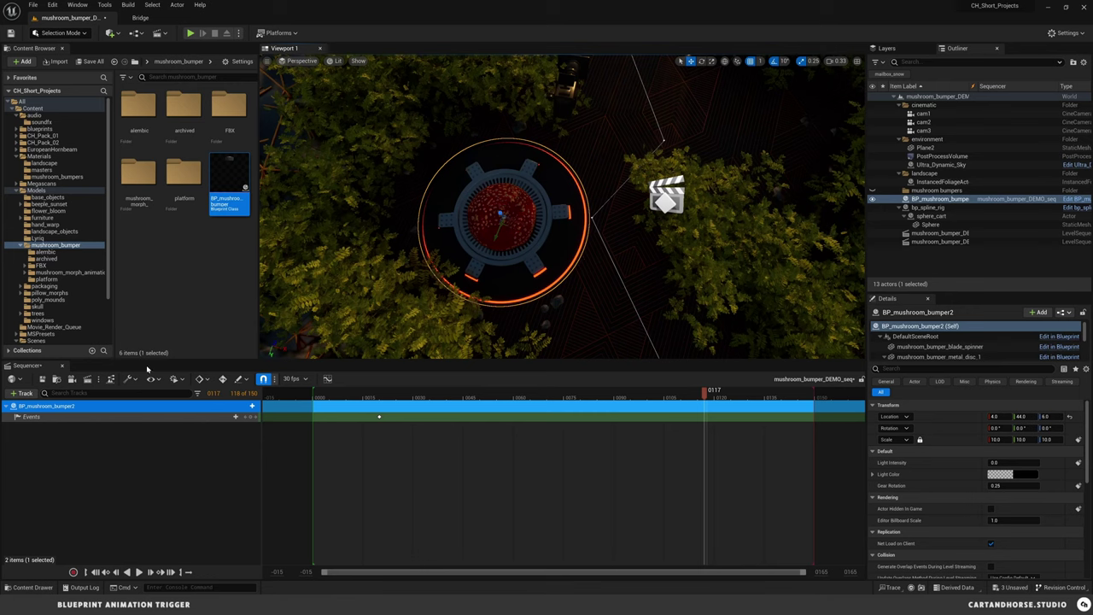
left_click(930, 199)
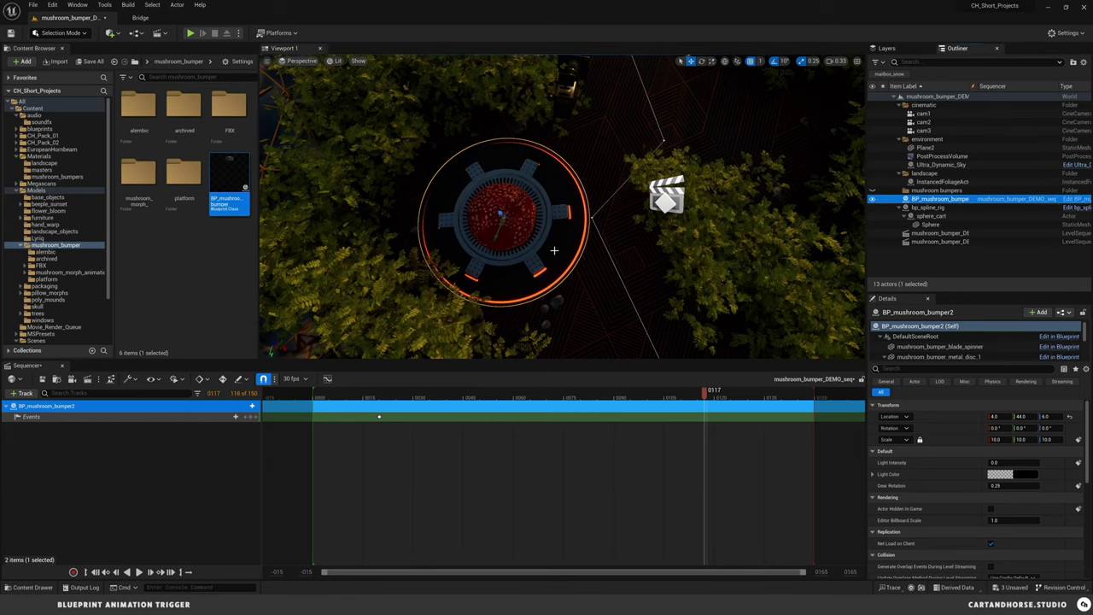
key("ctrl+d")
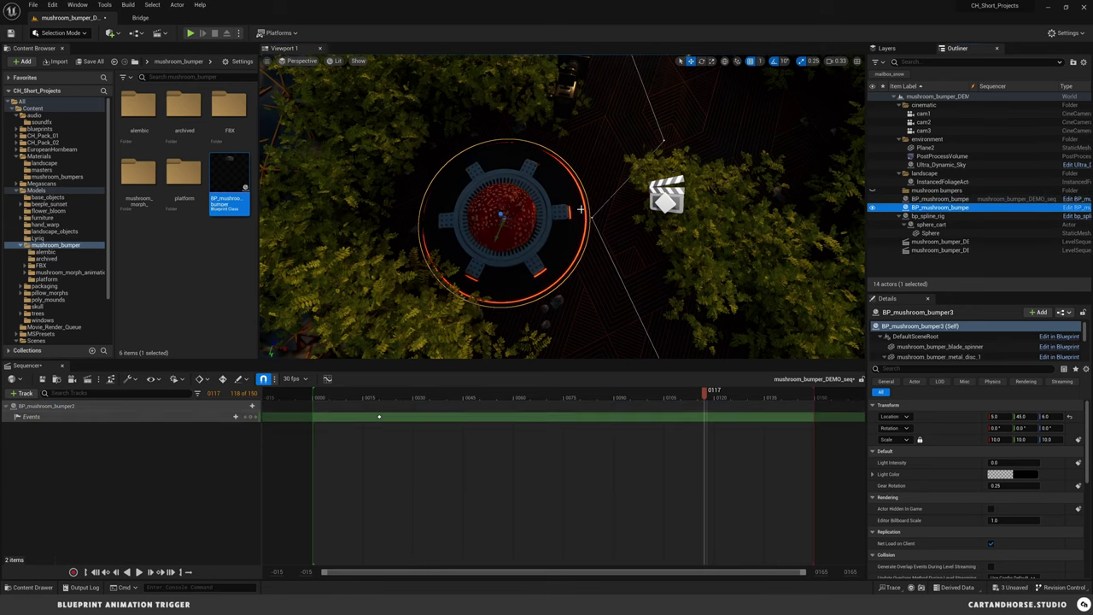
mouse_move(506, 224)
left_mouse_down("shift")
mouse_move(790, 139)
mouse_move(506, 223)
left_mouse_up("shift")
key("ctrl+d")
left_click_drag(506, 226, 536, 255, "shift")
key("ctrl+d")
right_click_drag(658, 283, 614, 311)
mouse_move(618, 248)
right_mouse_down()
mouse_move(620, 133)
mouse_move(616, 247)
right_mouse_up()
key("Escape")
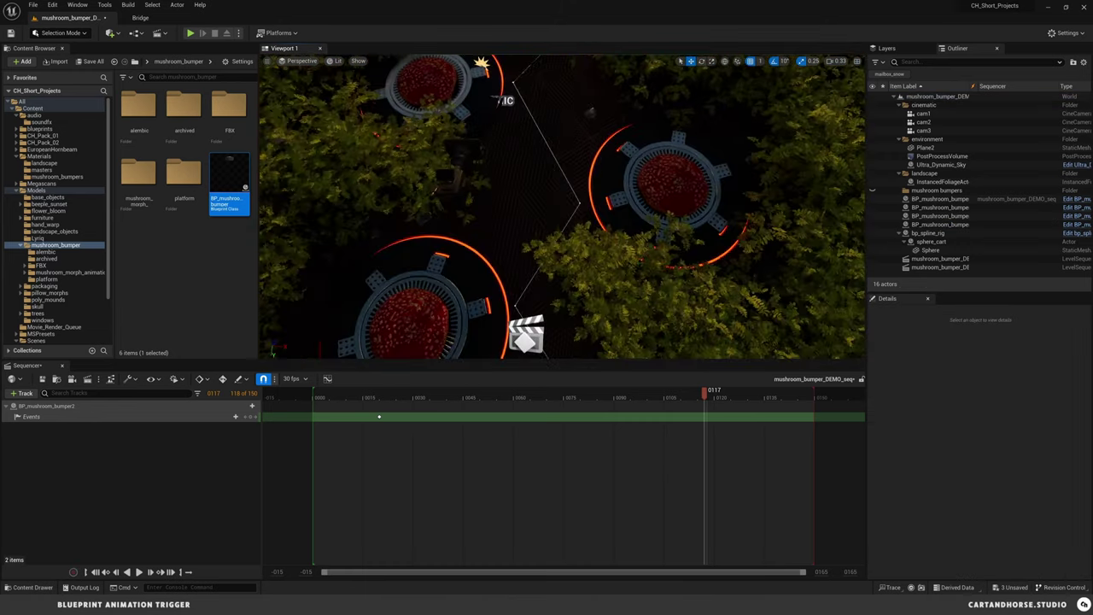
- Add BP_mushroom_bumper3, BP_mushroom_bumper4 and BP_mushroom_bumper5 to the demo sequence
left_click(675, 203)
left_click_drag(939, 208, 192, 446)
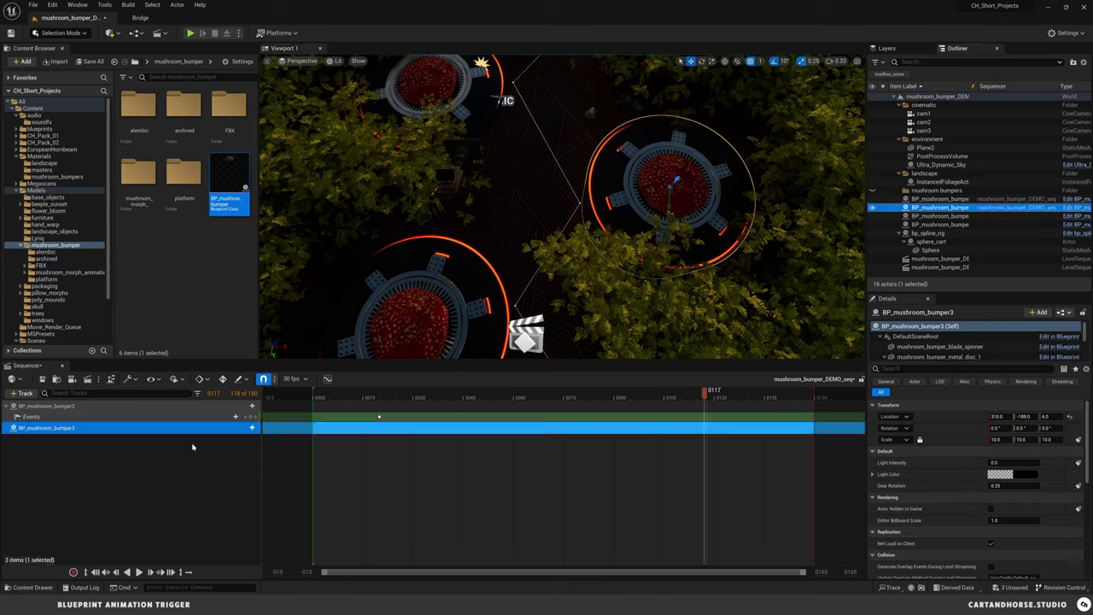
left_click(490, 121)
left_click_drag(946, 216, 80, 522)
left_click(939, 223)
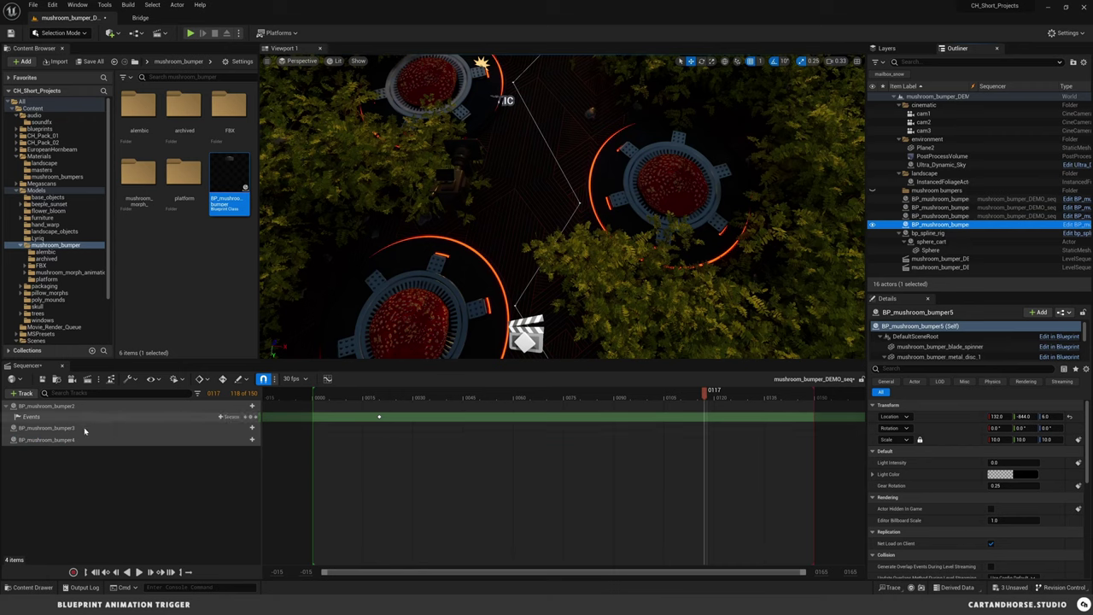
left_click_drag(926, 224, 58, 452)
- Add event trigger tracks to BP_mushroom_bumper3, 4 and 5 together in the demo sequence
left_click(52, 429)
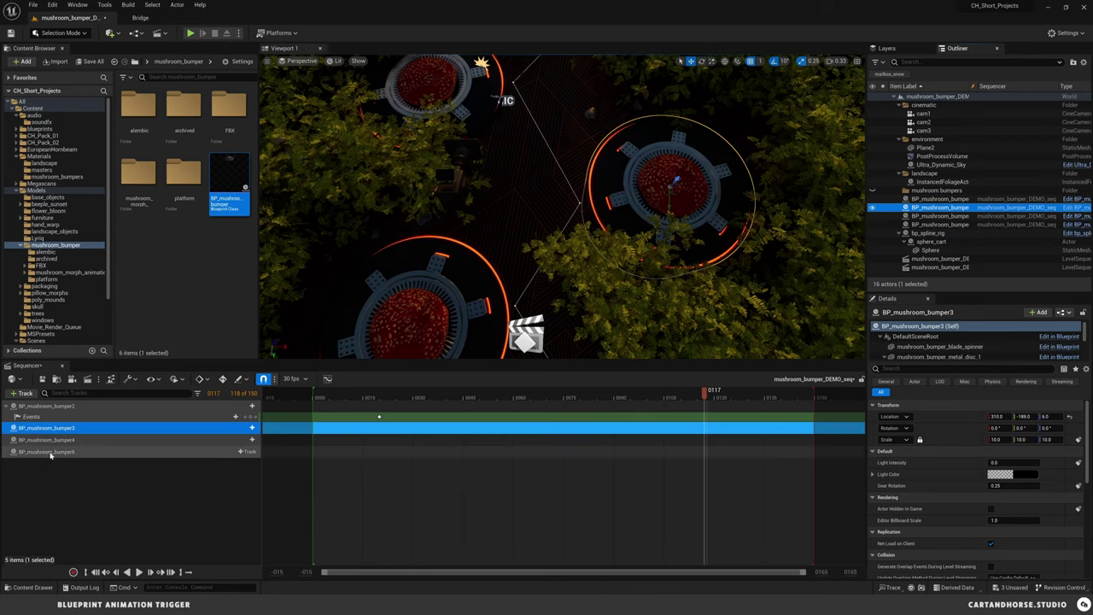
left_click(50, 453, "shift")
left_click(253, 427)
mouse_move(327, 206)
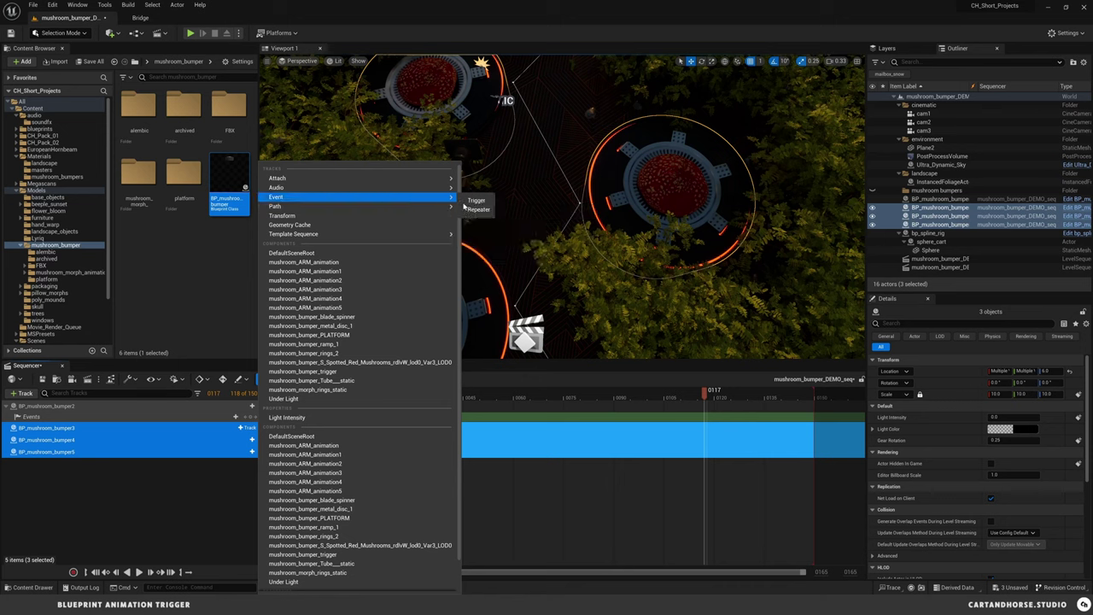
left_click(478, 199)
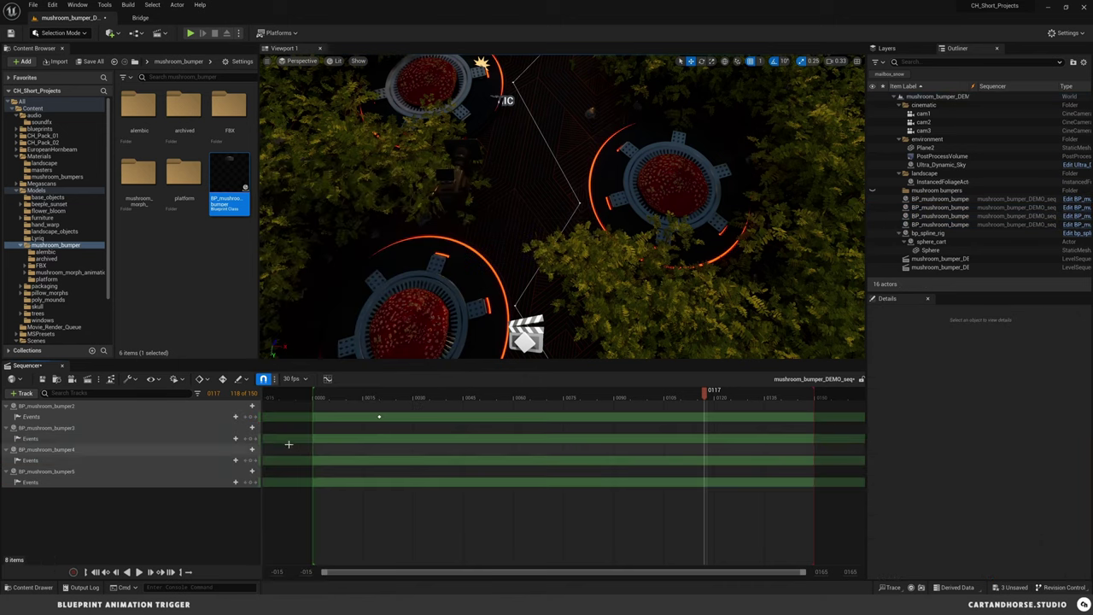
- Place event keys at frame 45 for BP_mushroom_bumper3, frame 75 for BP_mushroom_bumper4, and frame 108 for BP_mushroom_bumper5
left_click(673, 209)
left_click(416, 394)
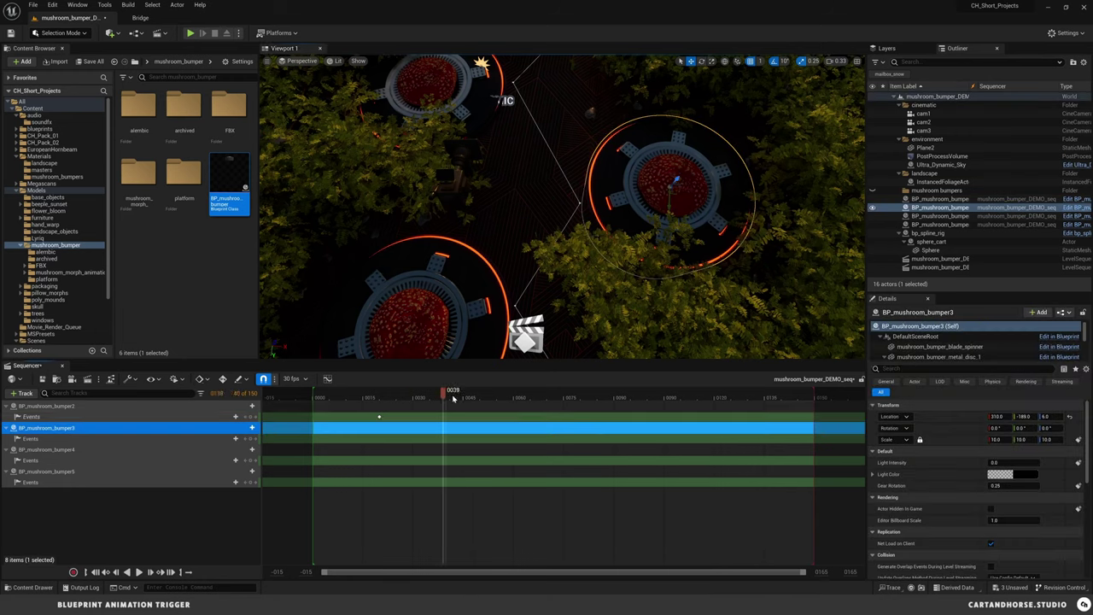
left_click(251, 438)
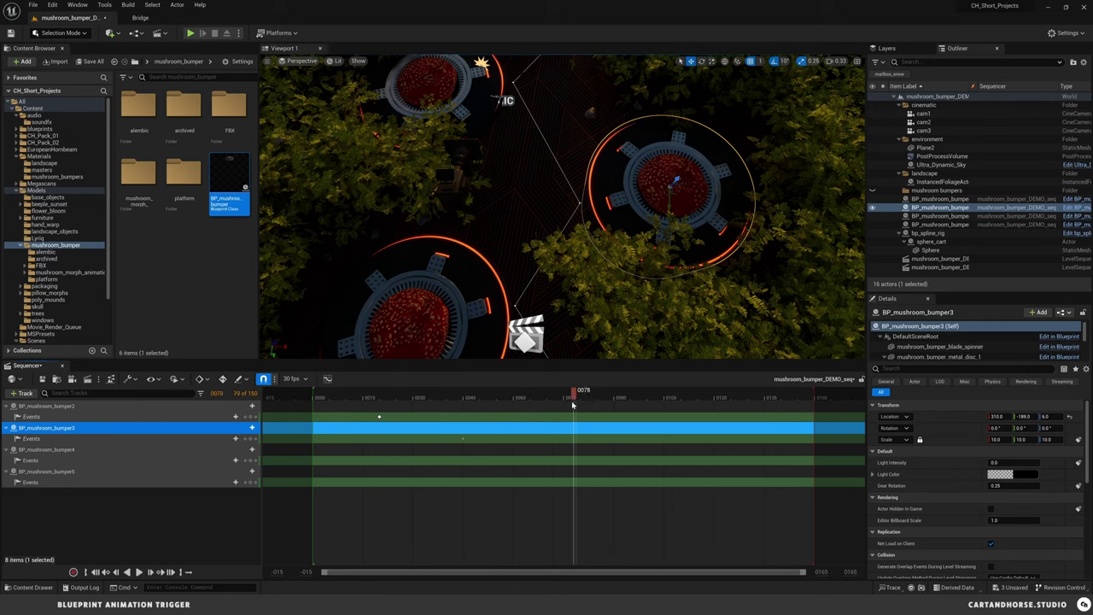
left_click_drag(572, 404, 563, 401)
left_click(252, 460)
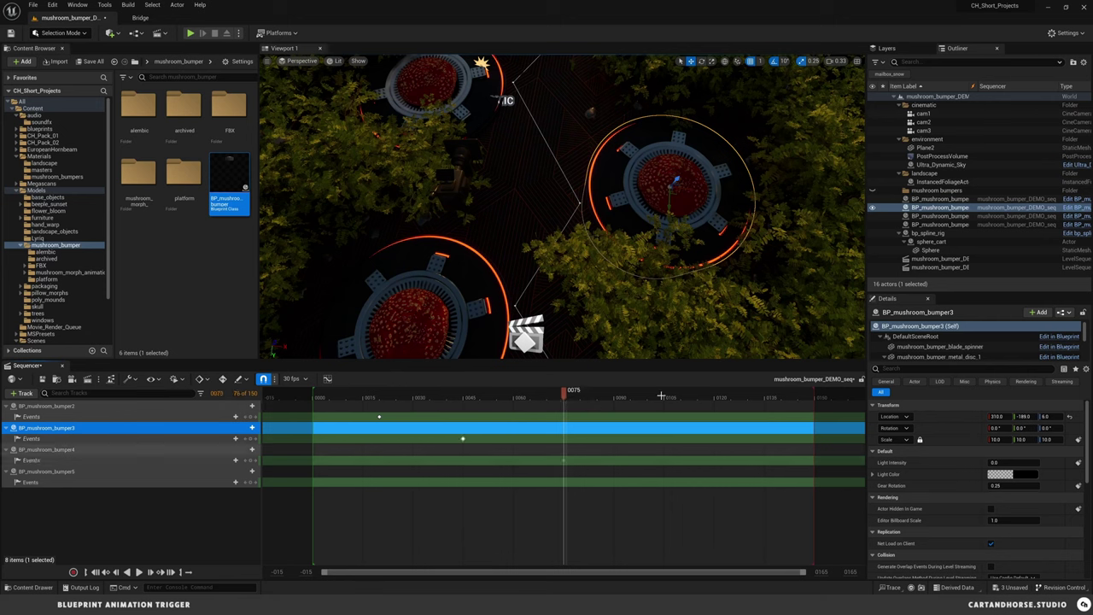
left_click_drag(655, 394, 674, 394)
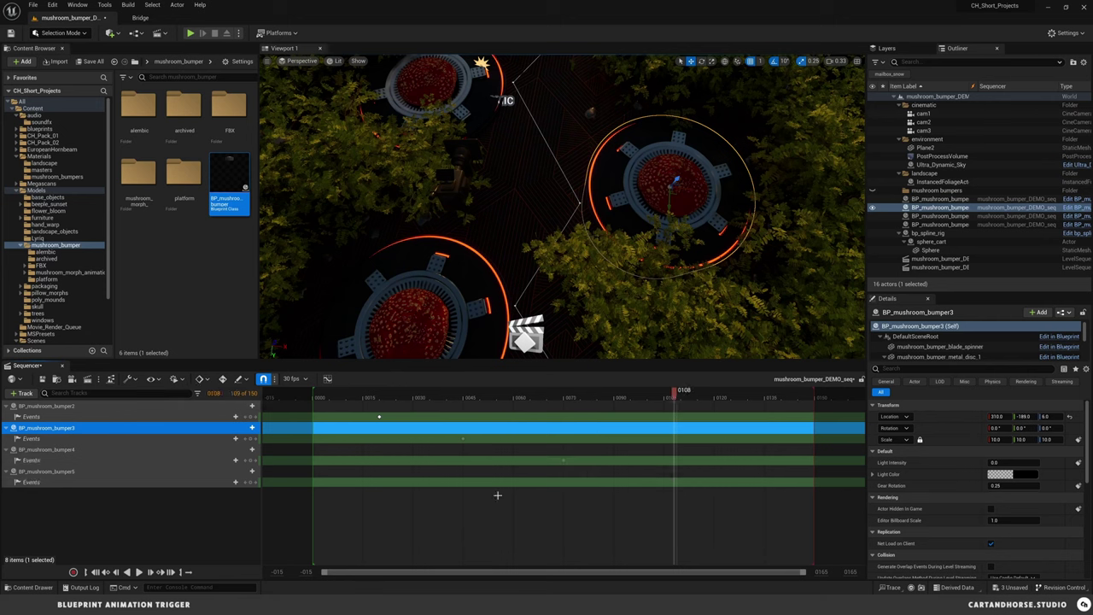
- Quick-bind BP_mushroom_bumper3's event key at frame 45 to the Mushroom Bumper Fire event
right_click(462, 439)
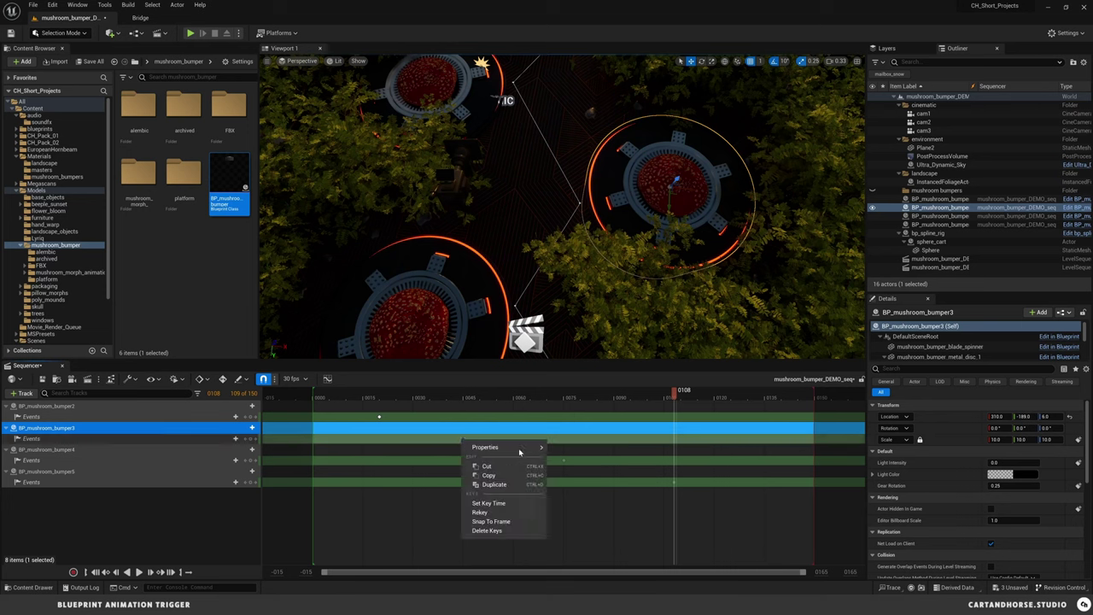
mouse_move(521, 447)
left_click(638, 474)
mouse_move(679, 497)
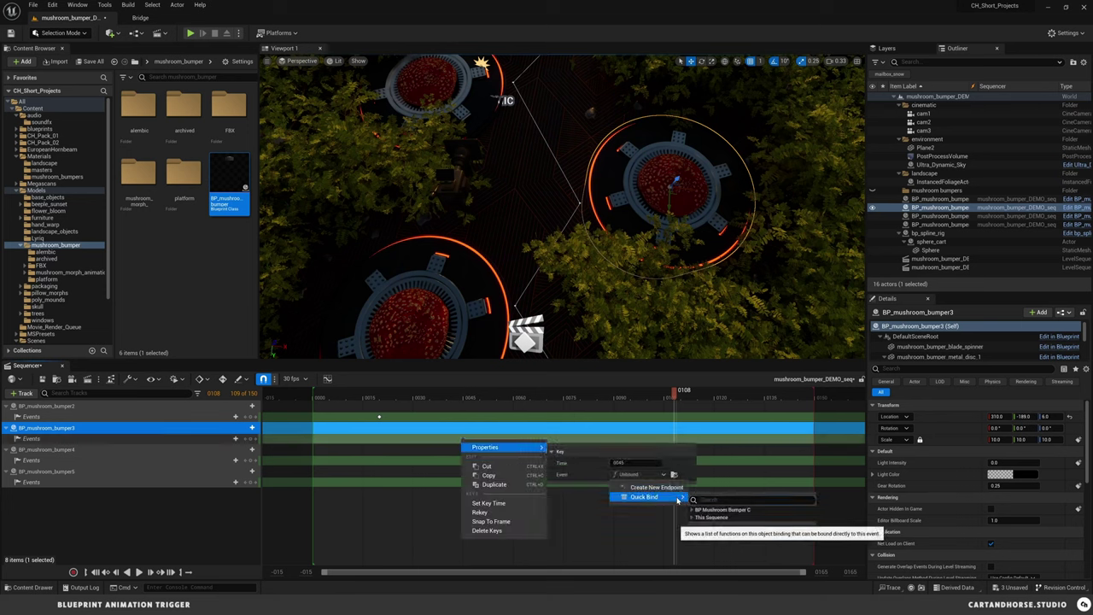
type("fire")
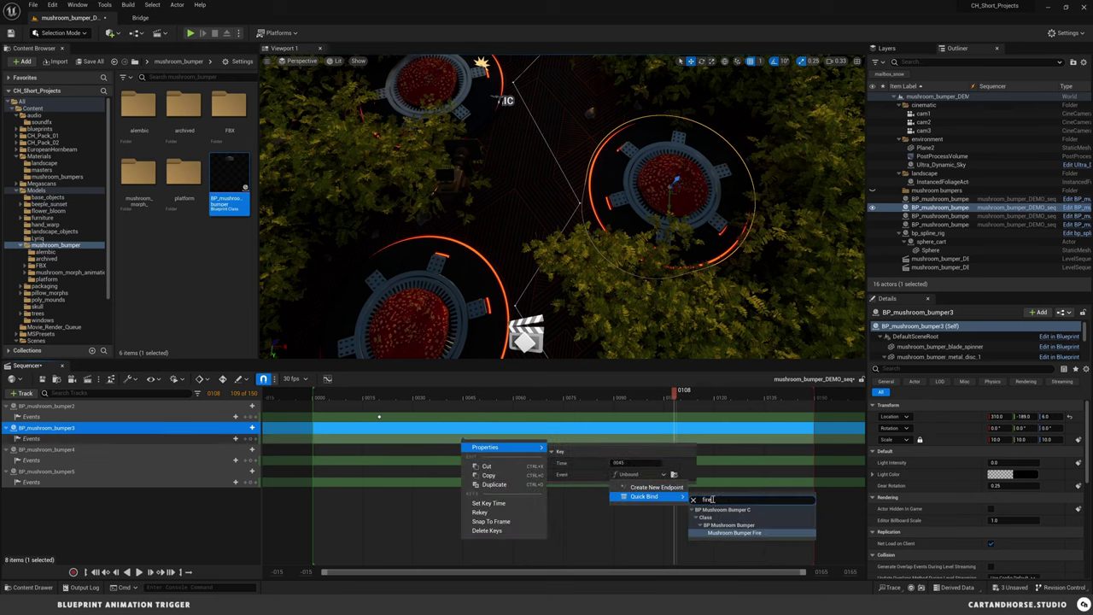
key("Return")
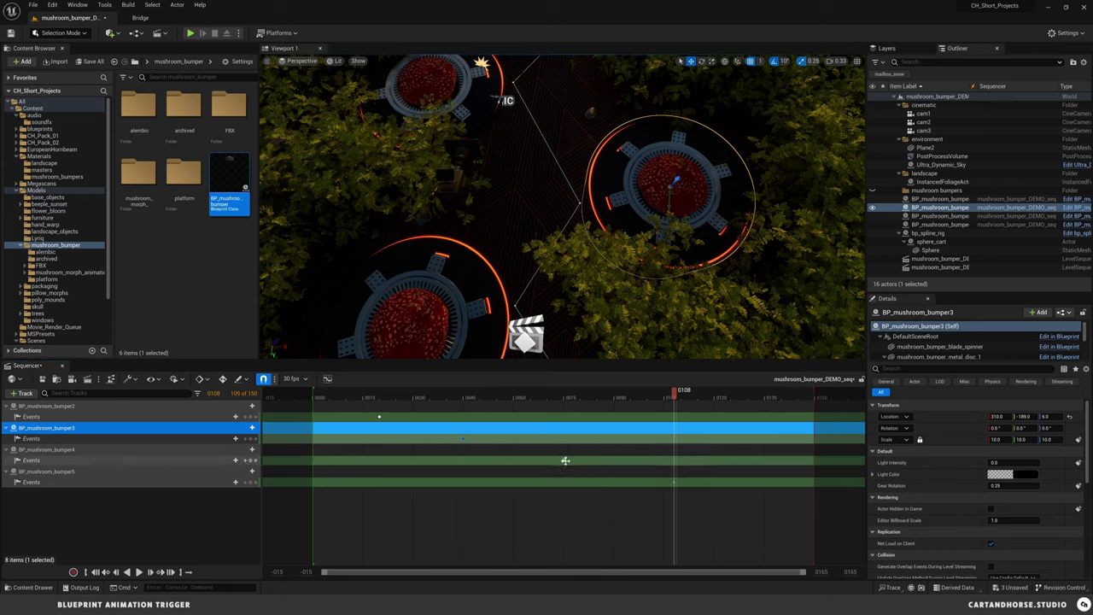
- Quick-bind BP_mushroom_bumper4's event key at frame 75 to the Mushroom Bumper Fire event
right_click(565, 460)
mouse_move(640, 469)
left_click(745, 497)
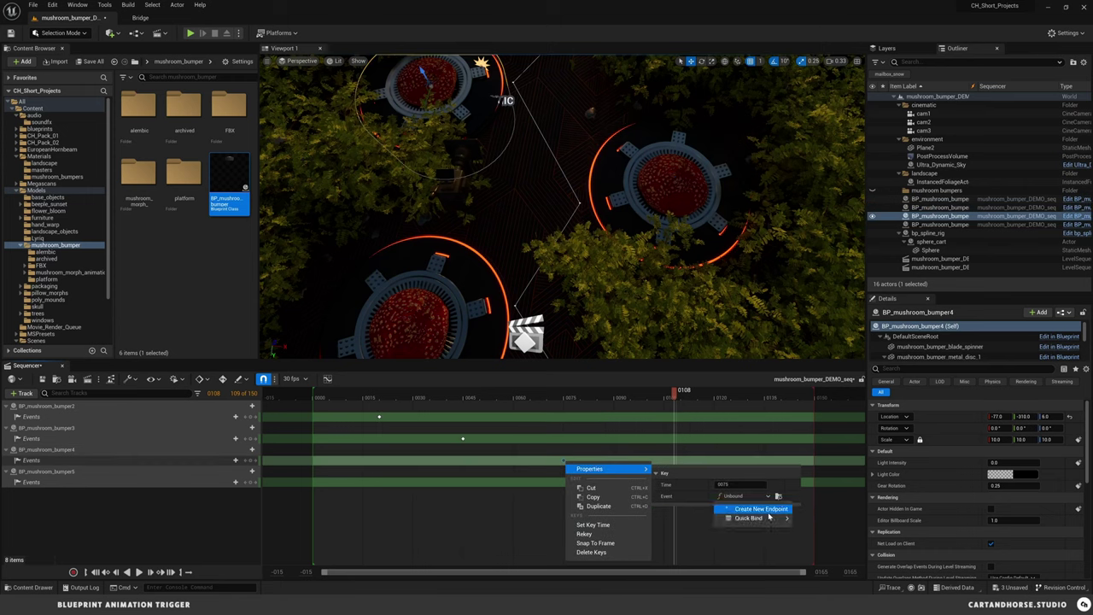
mouse_move(771, 519)
type("fi")
key("Return")
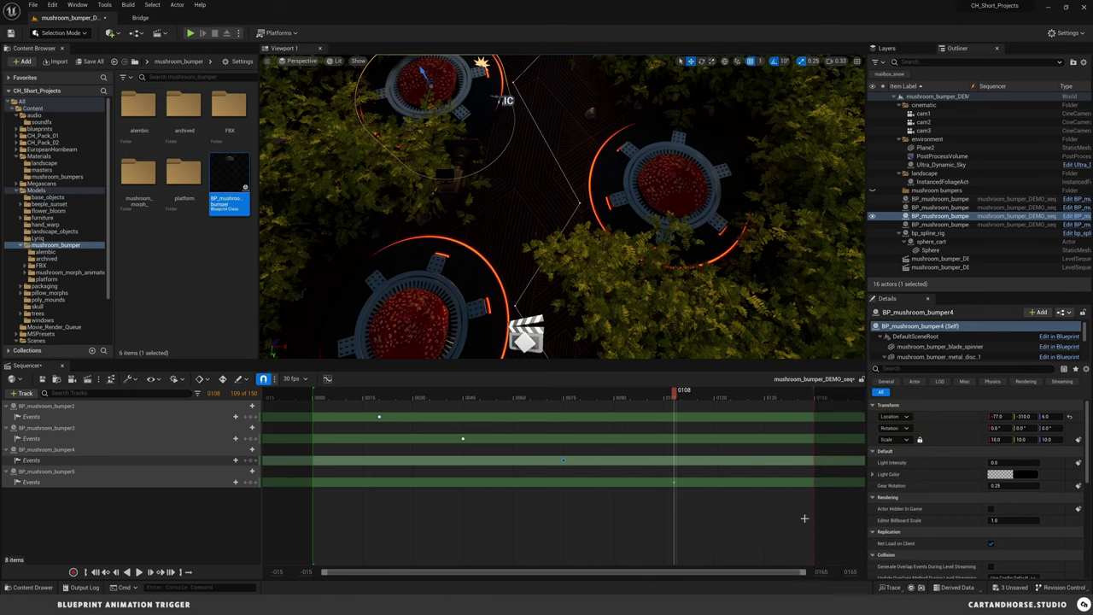
- Quick-bind BP_mushroom_bumper5's event key at frame 108 to the Mushroom Bumper Fire event
right_click(674, 481)
mouse_move(717, 491)
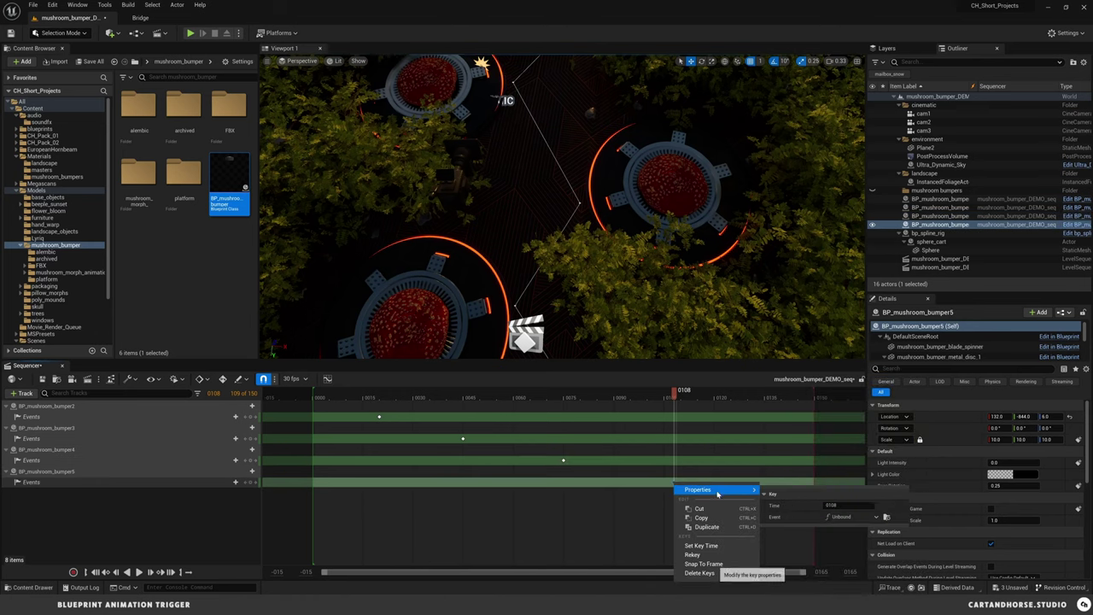
left_click(854, 518)
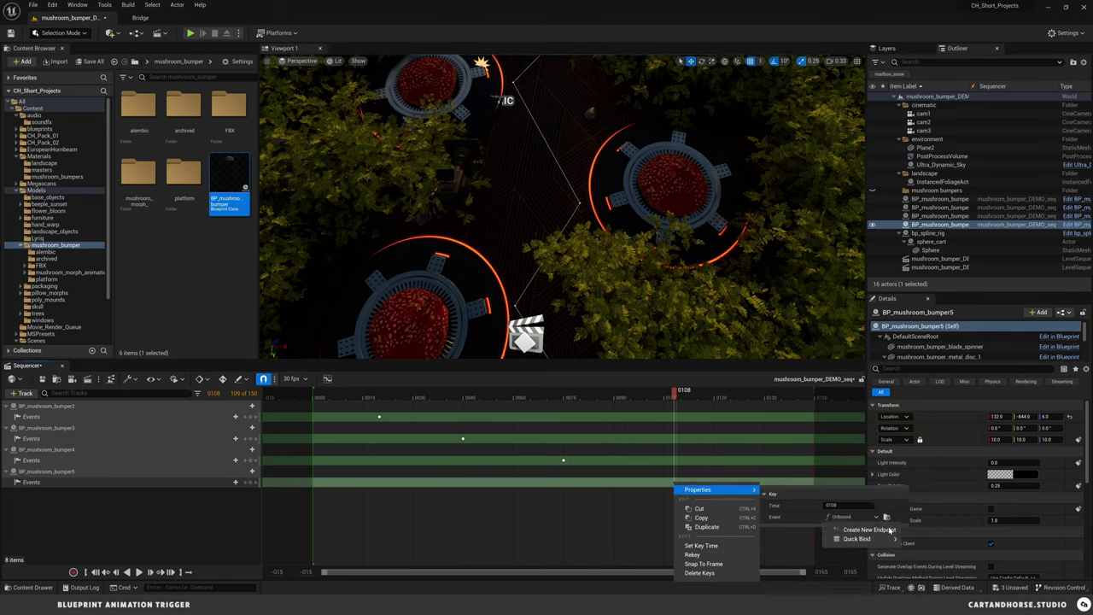
mouse_move(891, 539)
type("trig")
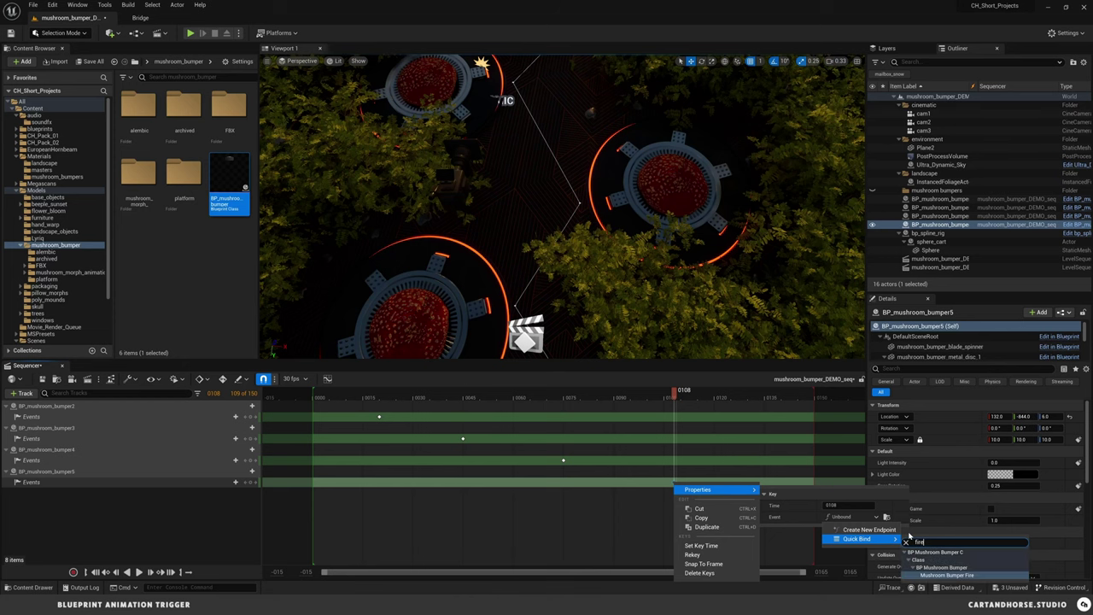
key("Return")
- Play the level and run the demo sequence from frame 0 to preview the bumpers firing, then stop playing
right_click_drag(587, 226, 584, 119)
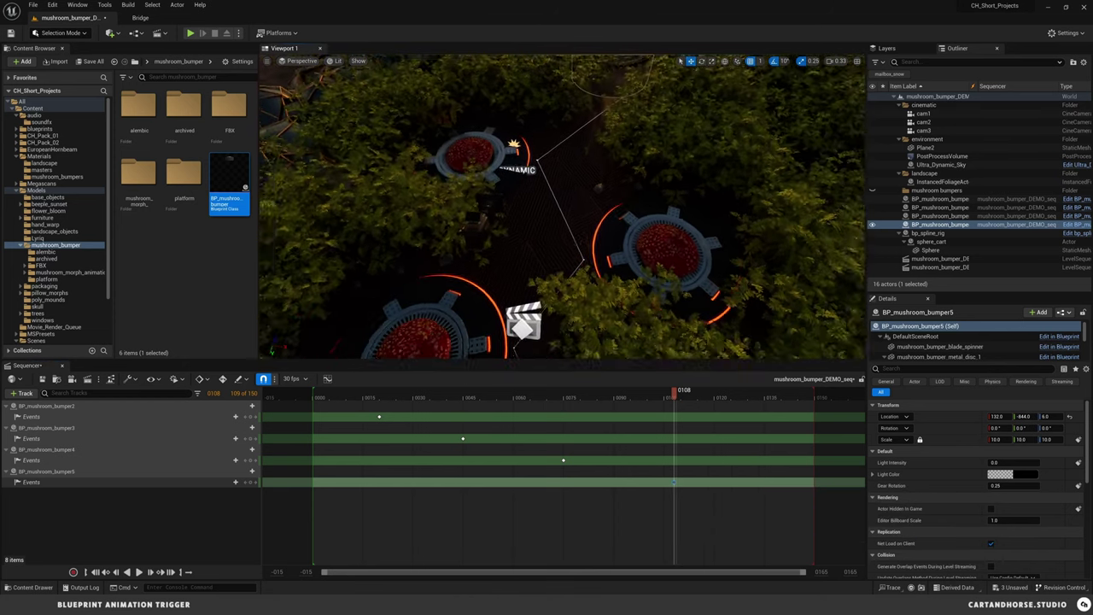
left_click(599, 232)
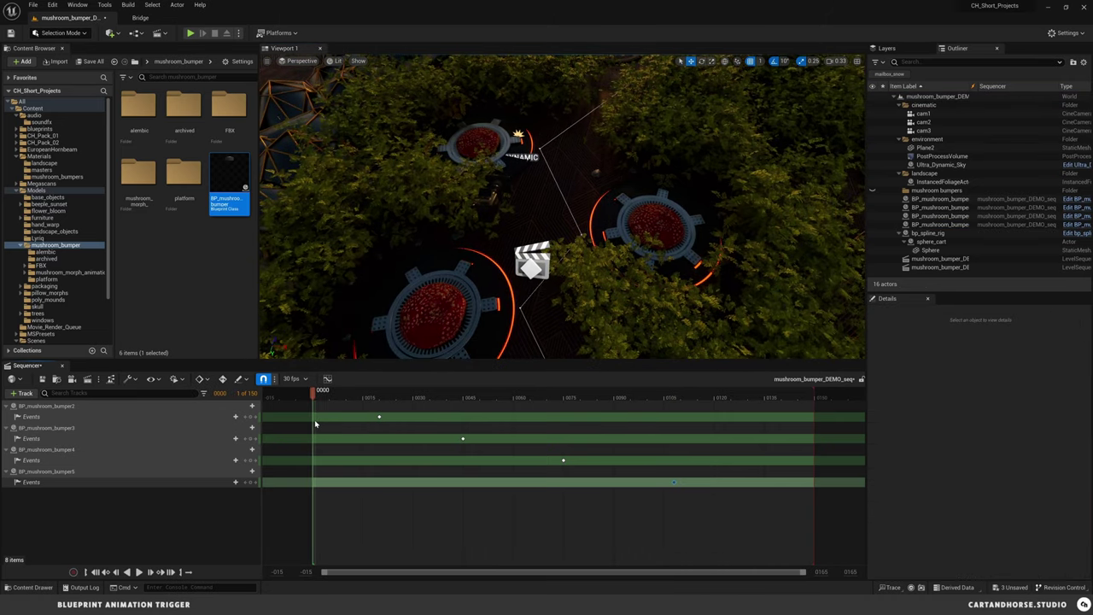
left_click(189, 34)
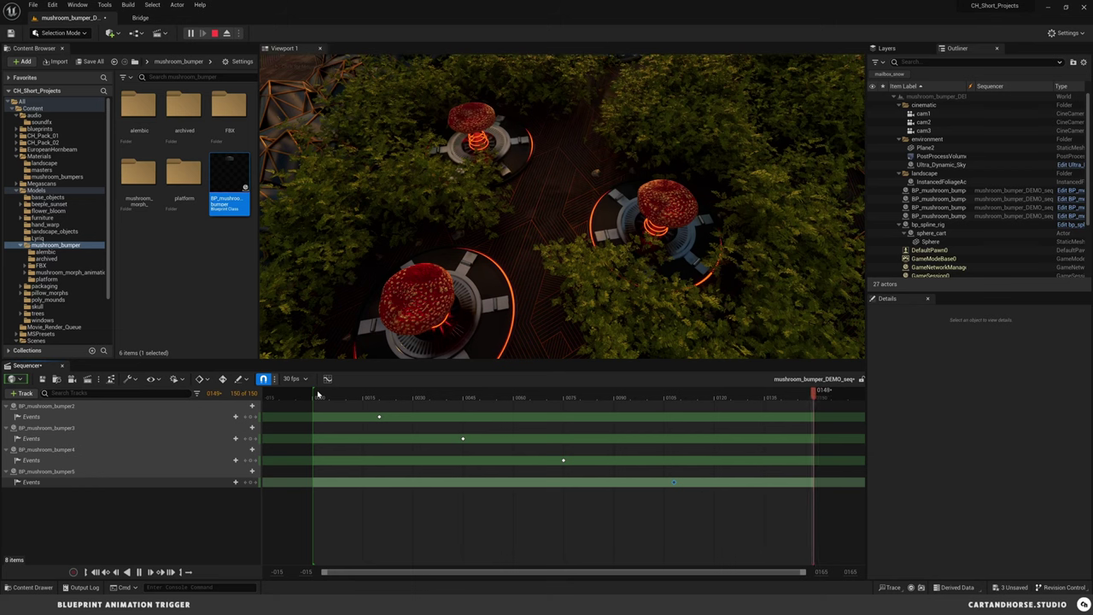
left_click(536, 216)
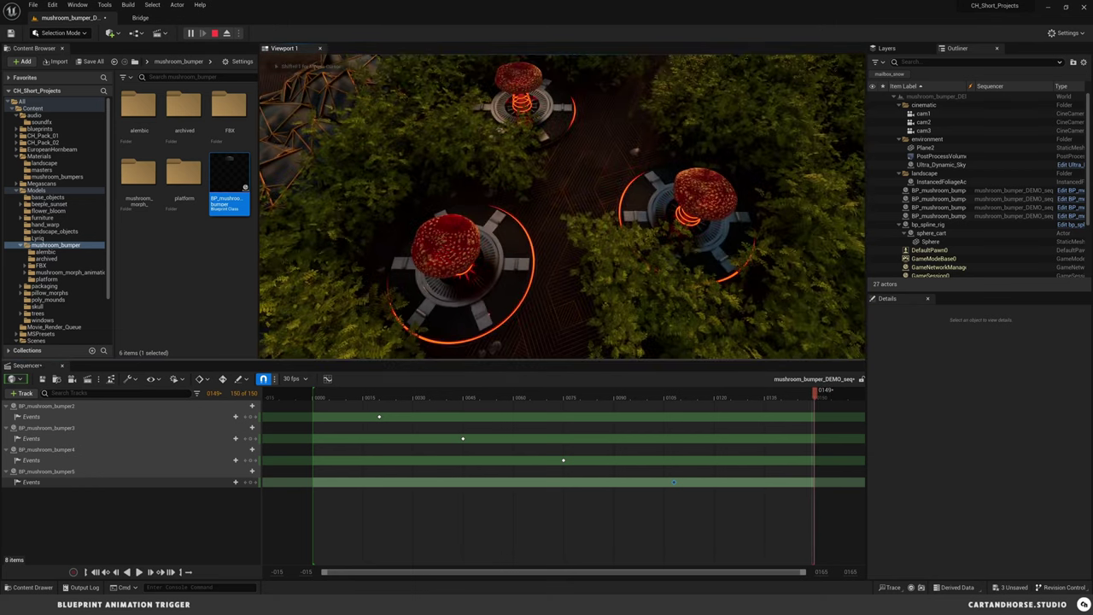
key("Escape")
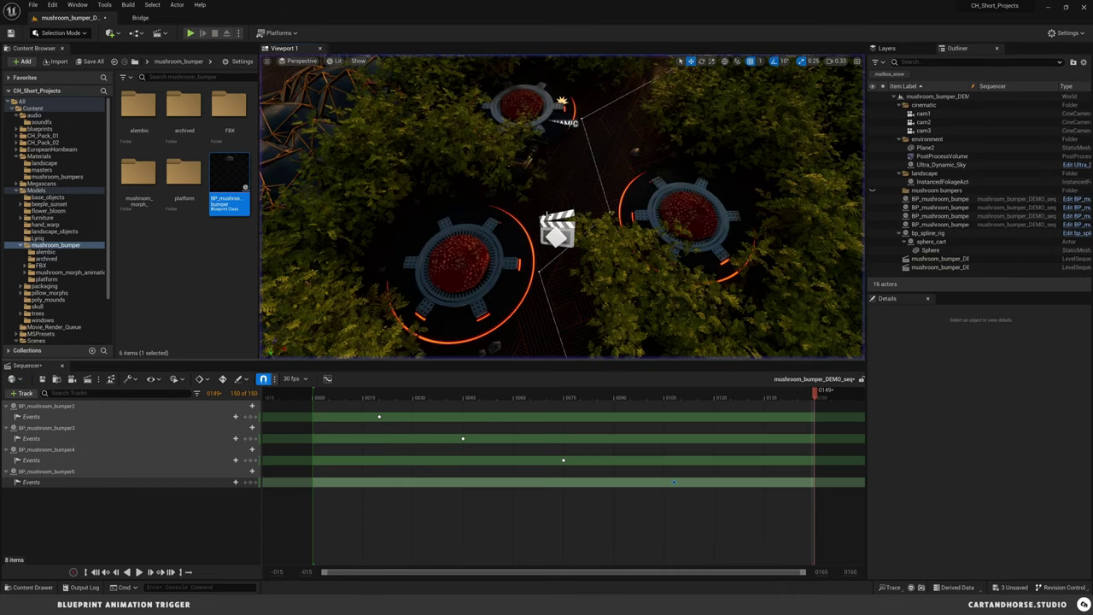
- Set Gear Rotation to 1.0 on BP_mushroom_bumper2 and to -0.5 on BP_mushroom_bumper3
left_click(1078, 199)
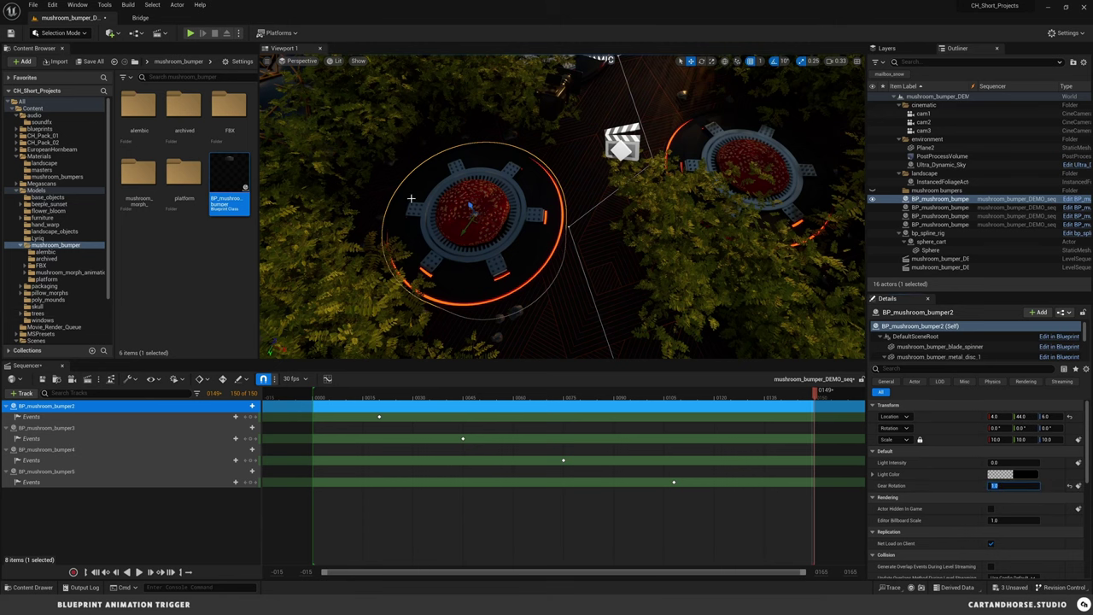
right_click_drag(523, 218, 549, 201)
left_click(742, 175)
left_click(1017, 484)
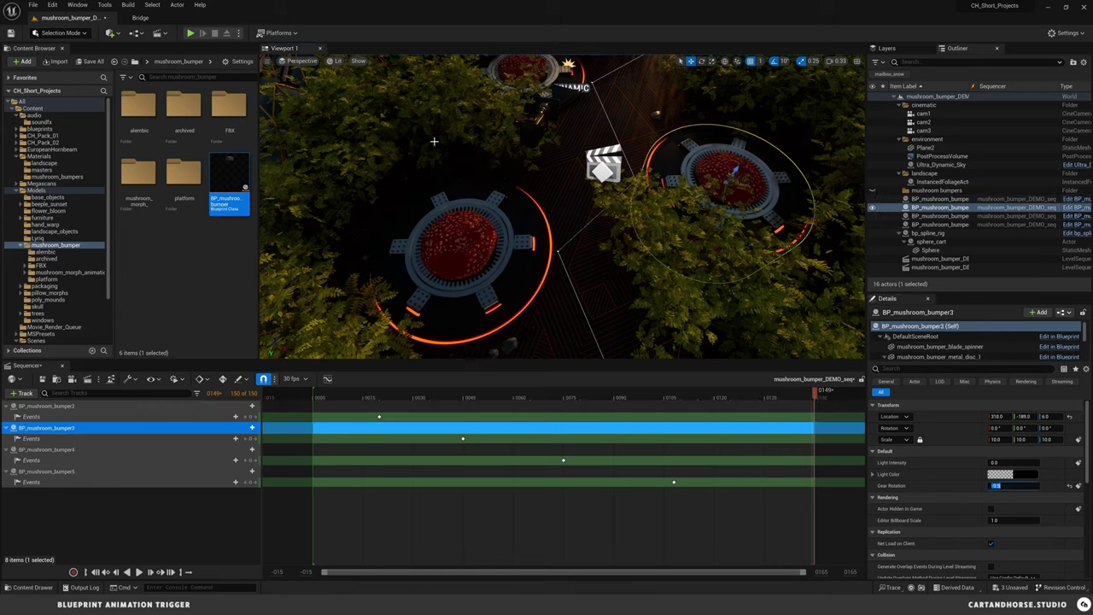
- Replay the level and the demo sequence from frame 0 to check the changed gear rotations, then stop playing
left_click(314, 397)
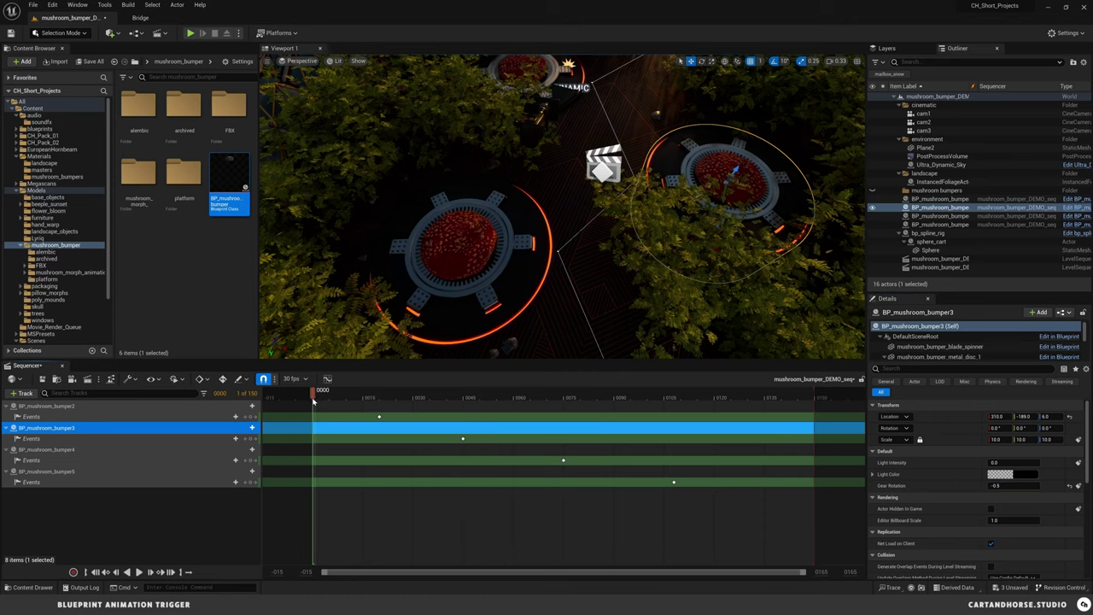
left_click(189, 32)
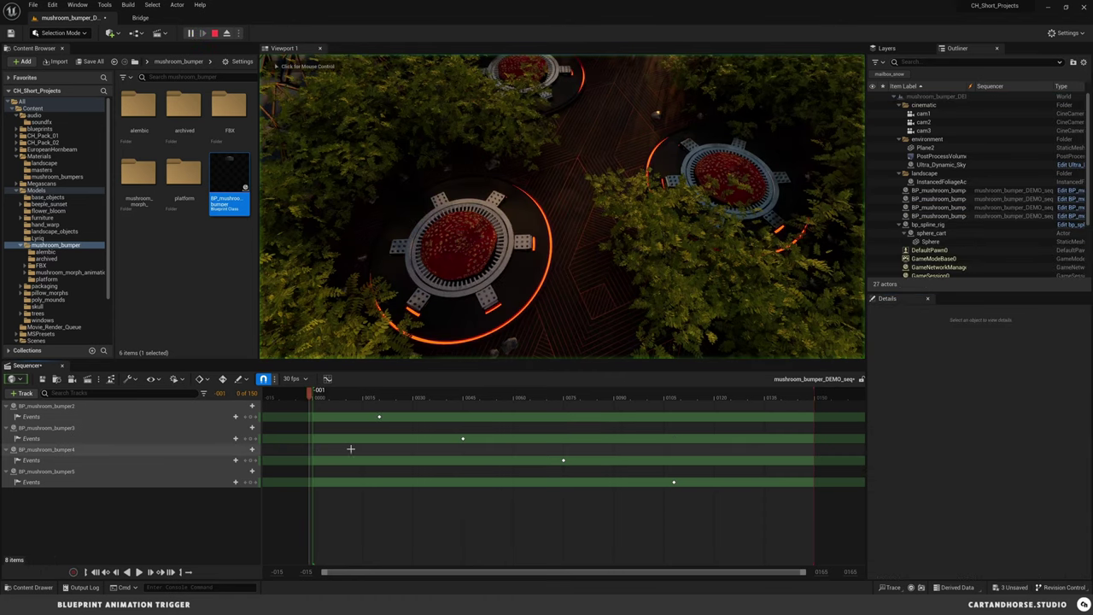
left_click(318, 397)
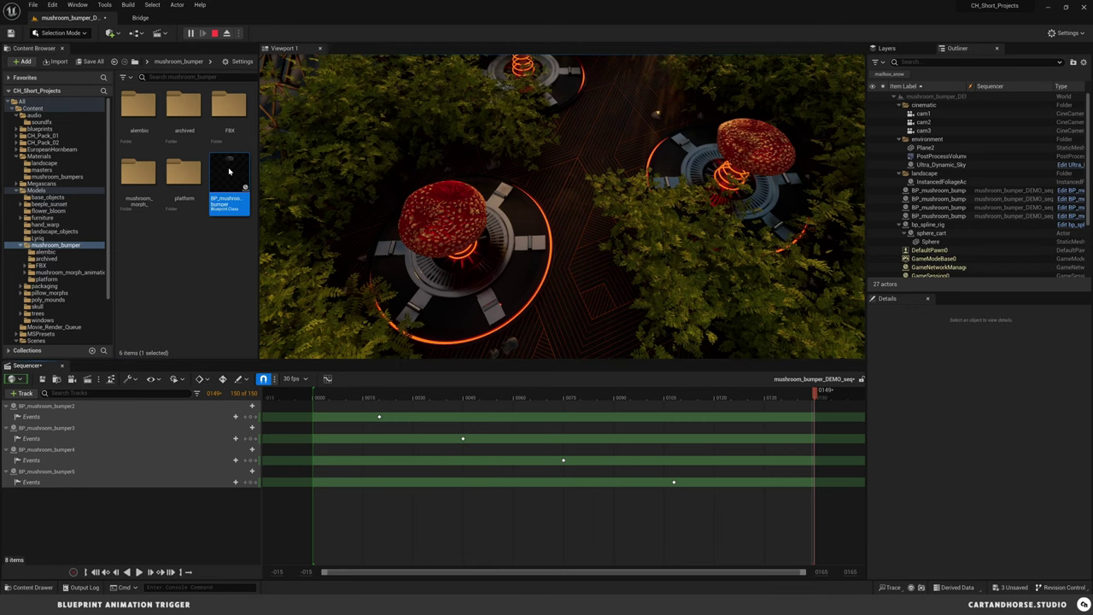
left_click(215, 34)
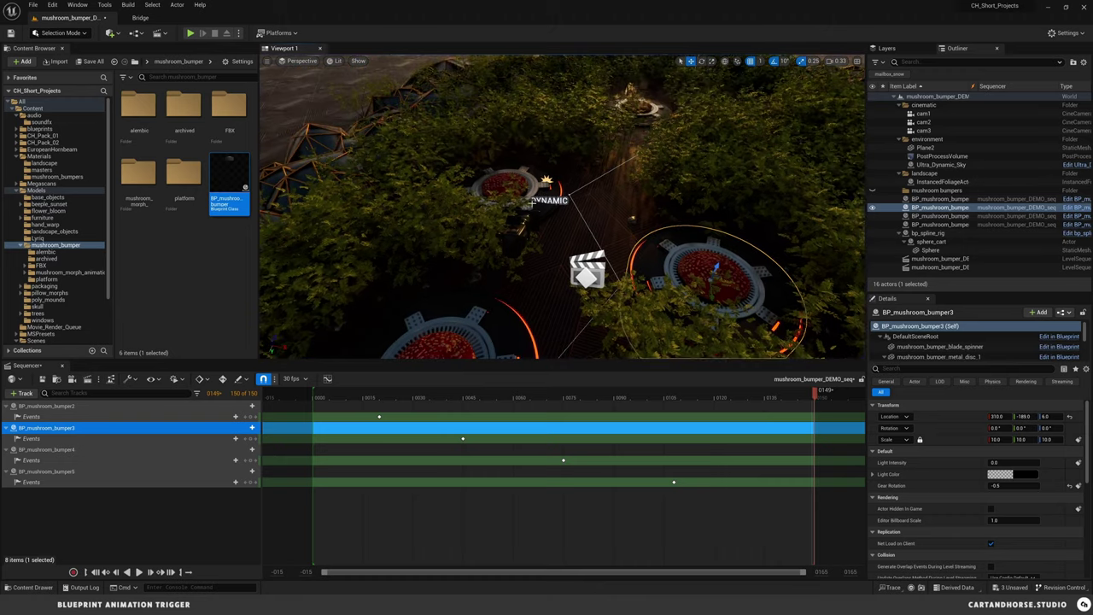
- Adjust the Position of bp_spline_rig to about 0.43 to move the sphere cart along the spline
mouse_move(551, 255)
right_mouse_down()
mouse_move(552, 286)
mouse_move(551, 255)
right_mouse_up()
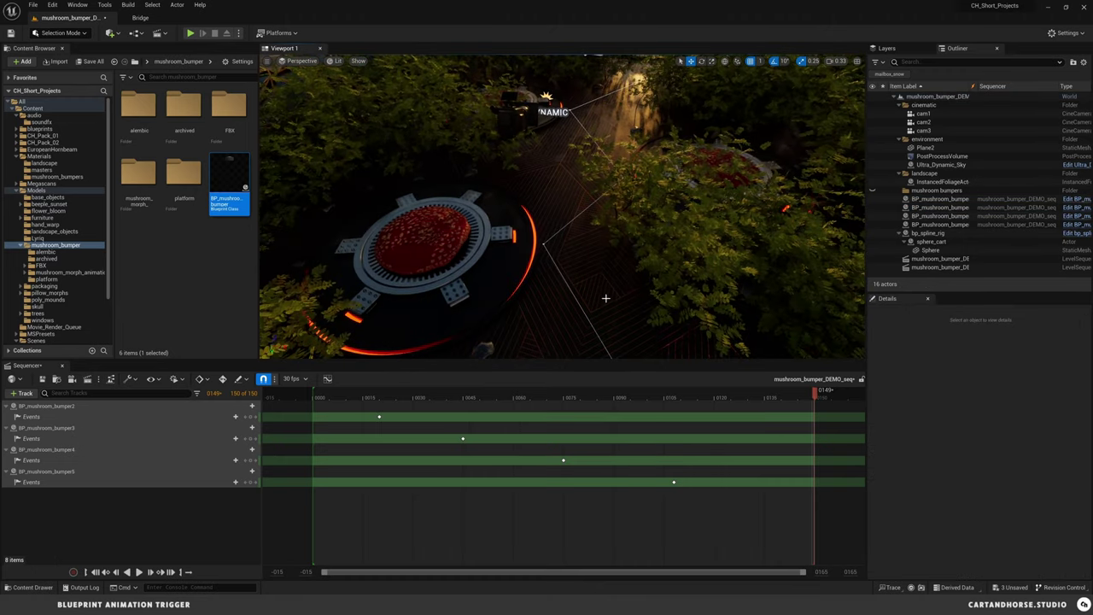
left_click(544, 244)
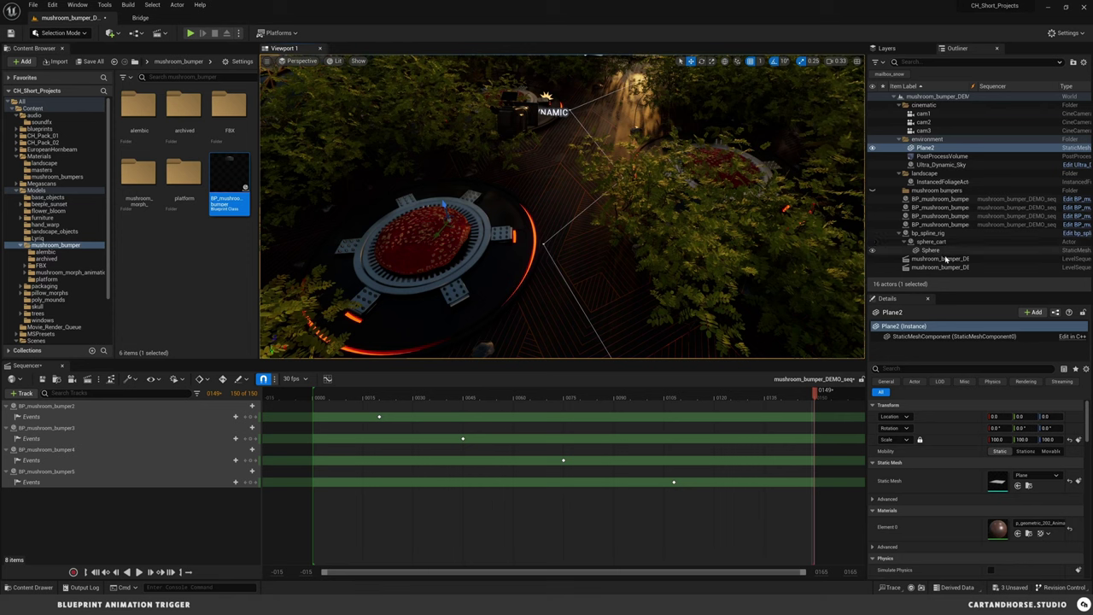
left_click(928, 232)
mouse_move(1006, 462)
left_mouse_down()
mouse_move(1057, 462)
mouse_move(1000, 462)
left_mouse_up()
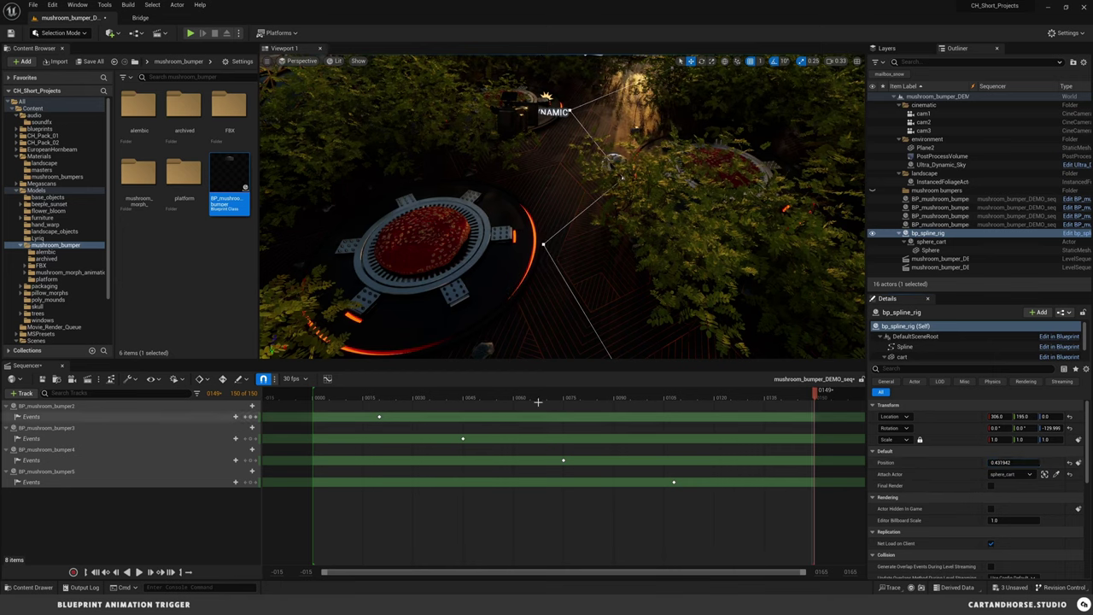